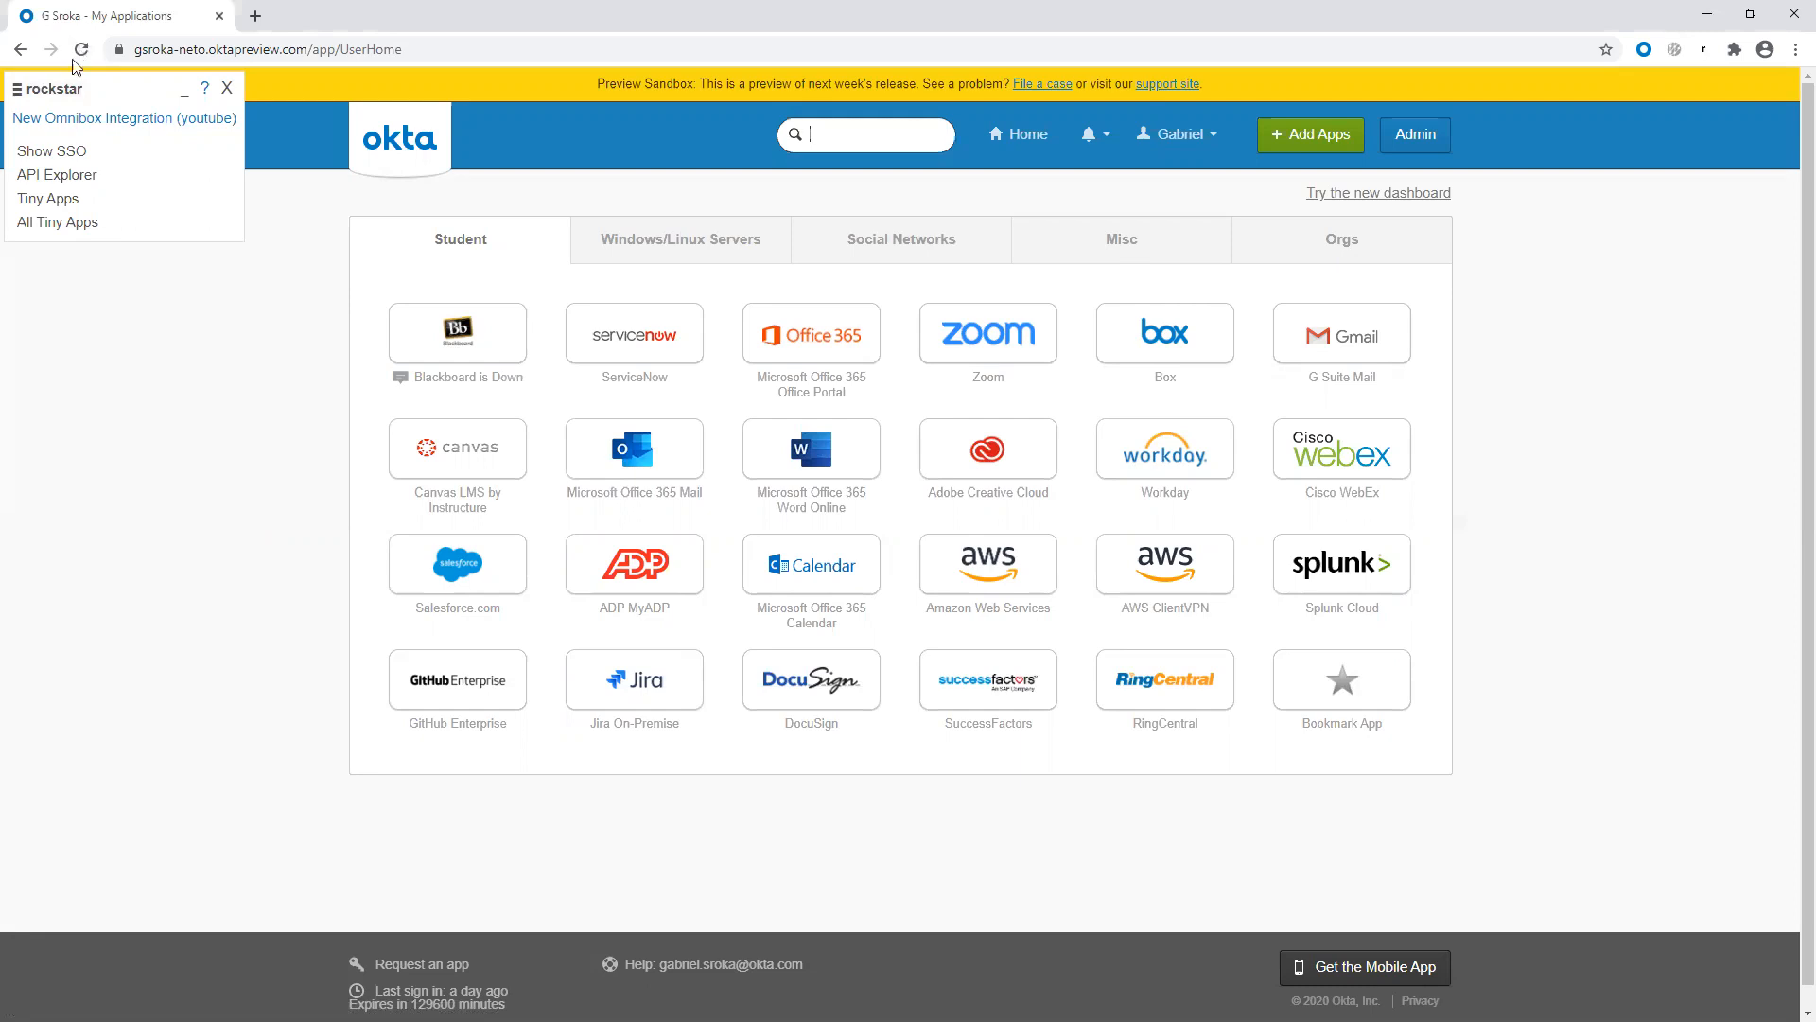
# Step: Minimize and expand the rockstar popup in turn, reloading the page to check that its state is remembered
pyautogui.click(83, 49)
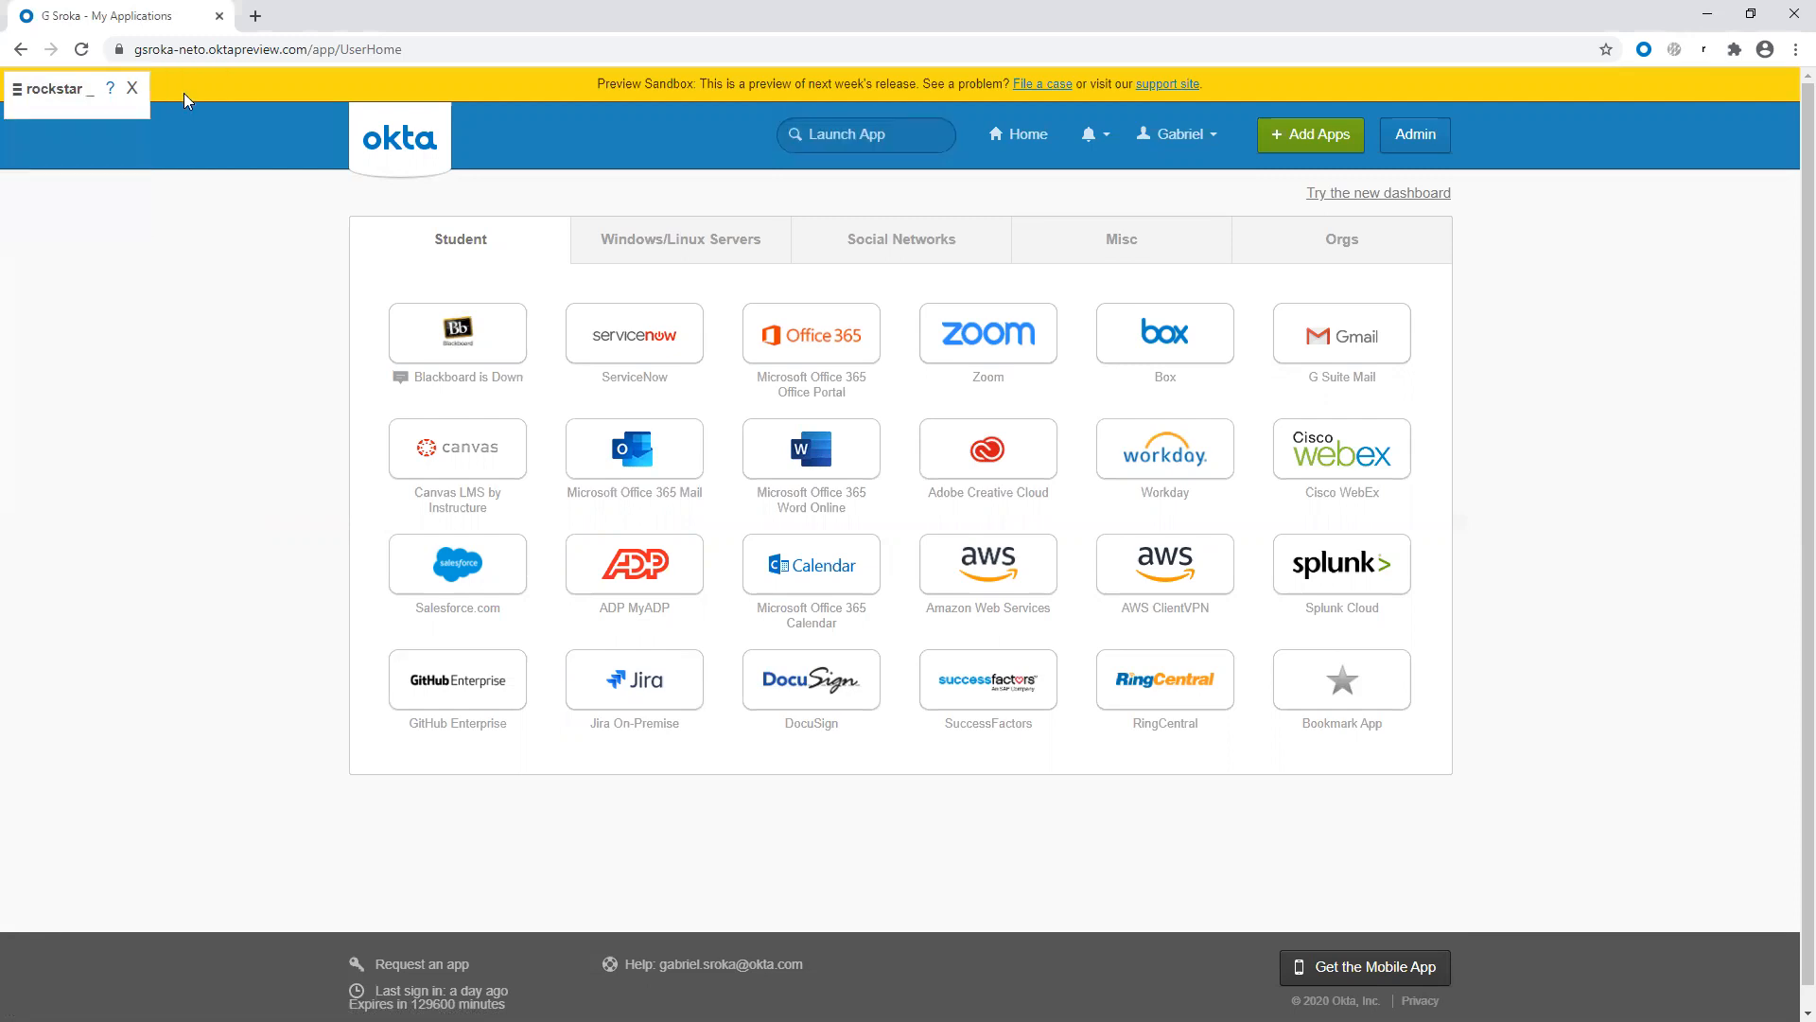
pyautogui.click(81, 52)
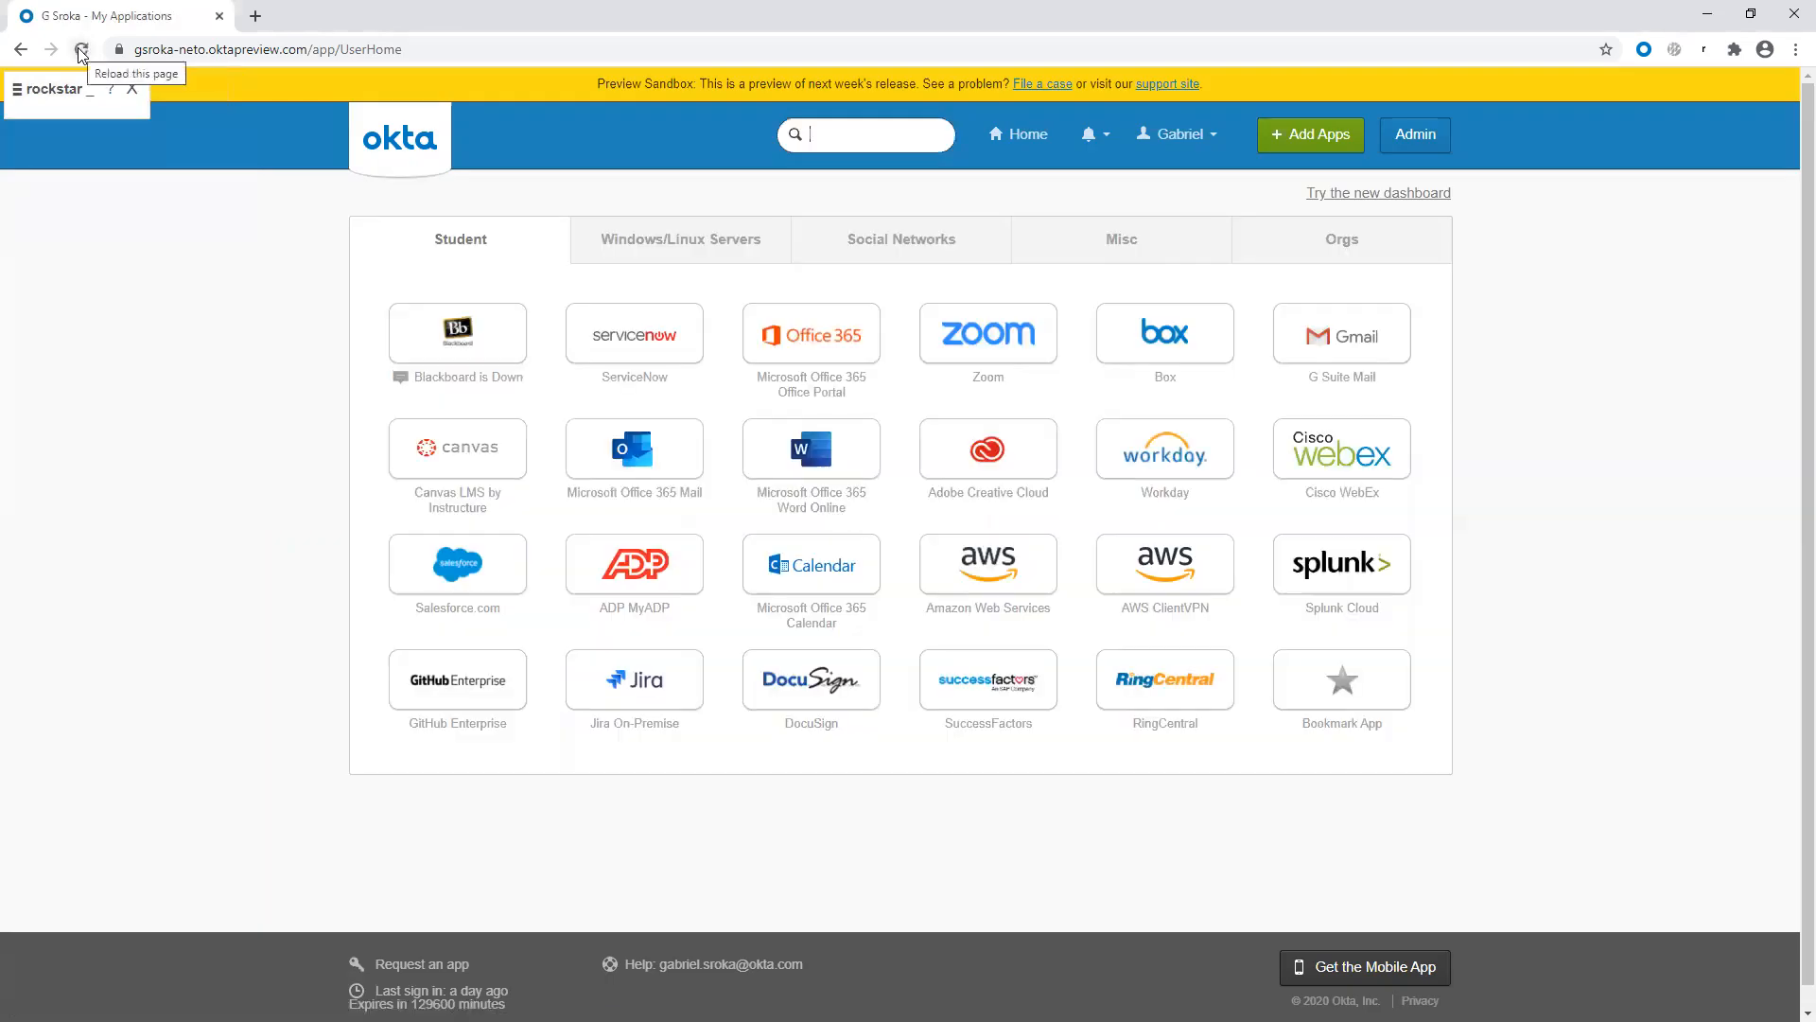
pyautogui.moveTo(90, 100)
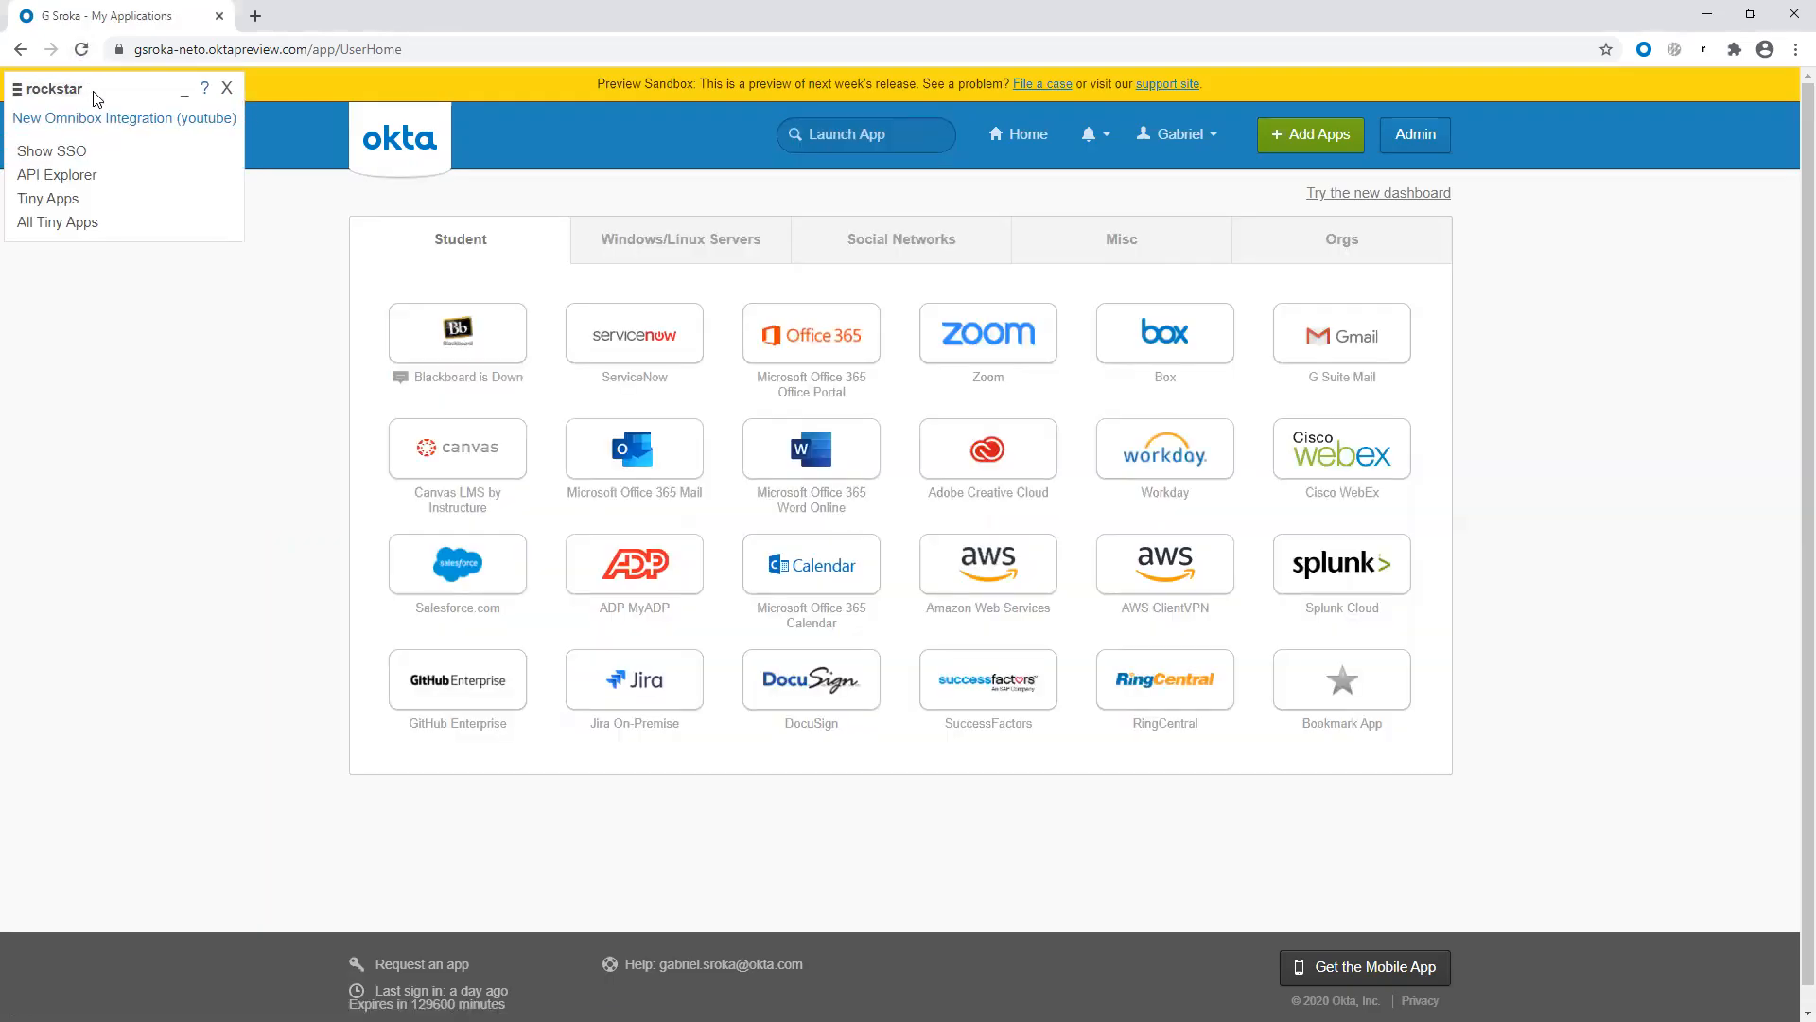
pyautogui.click(184, 92)
pyautogui.click(58, 94)
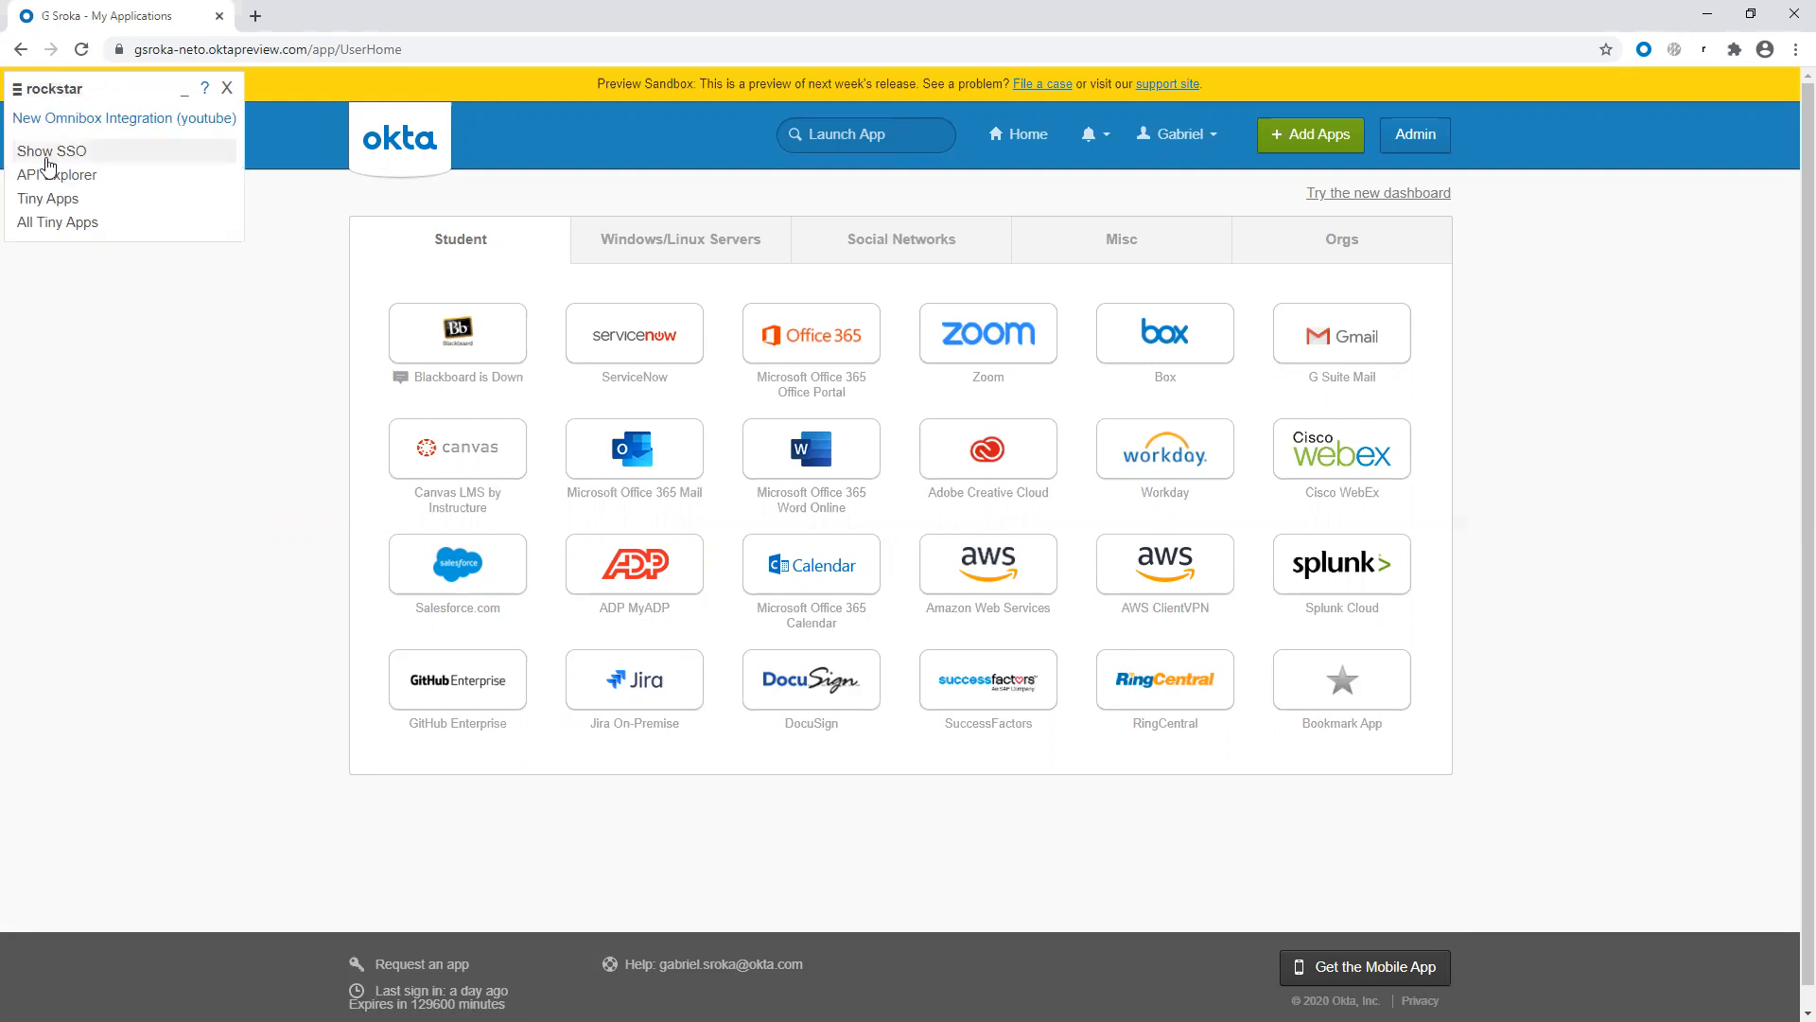
pyautogui.click(82, 50)
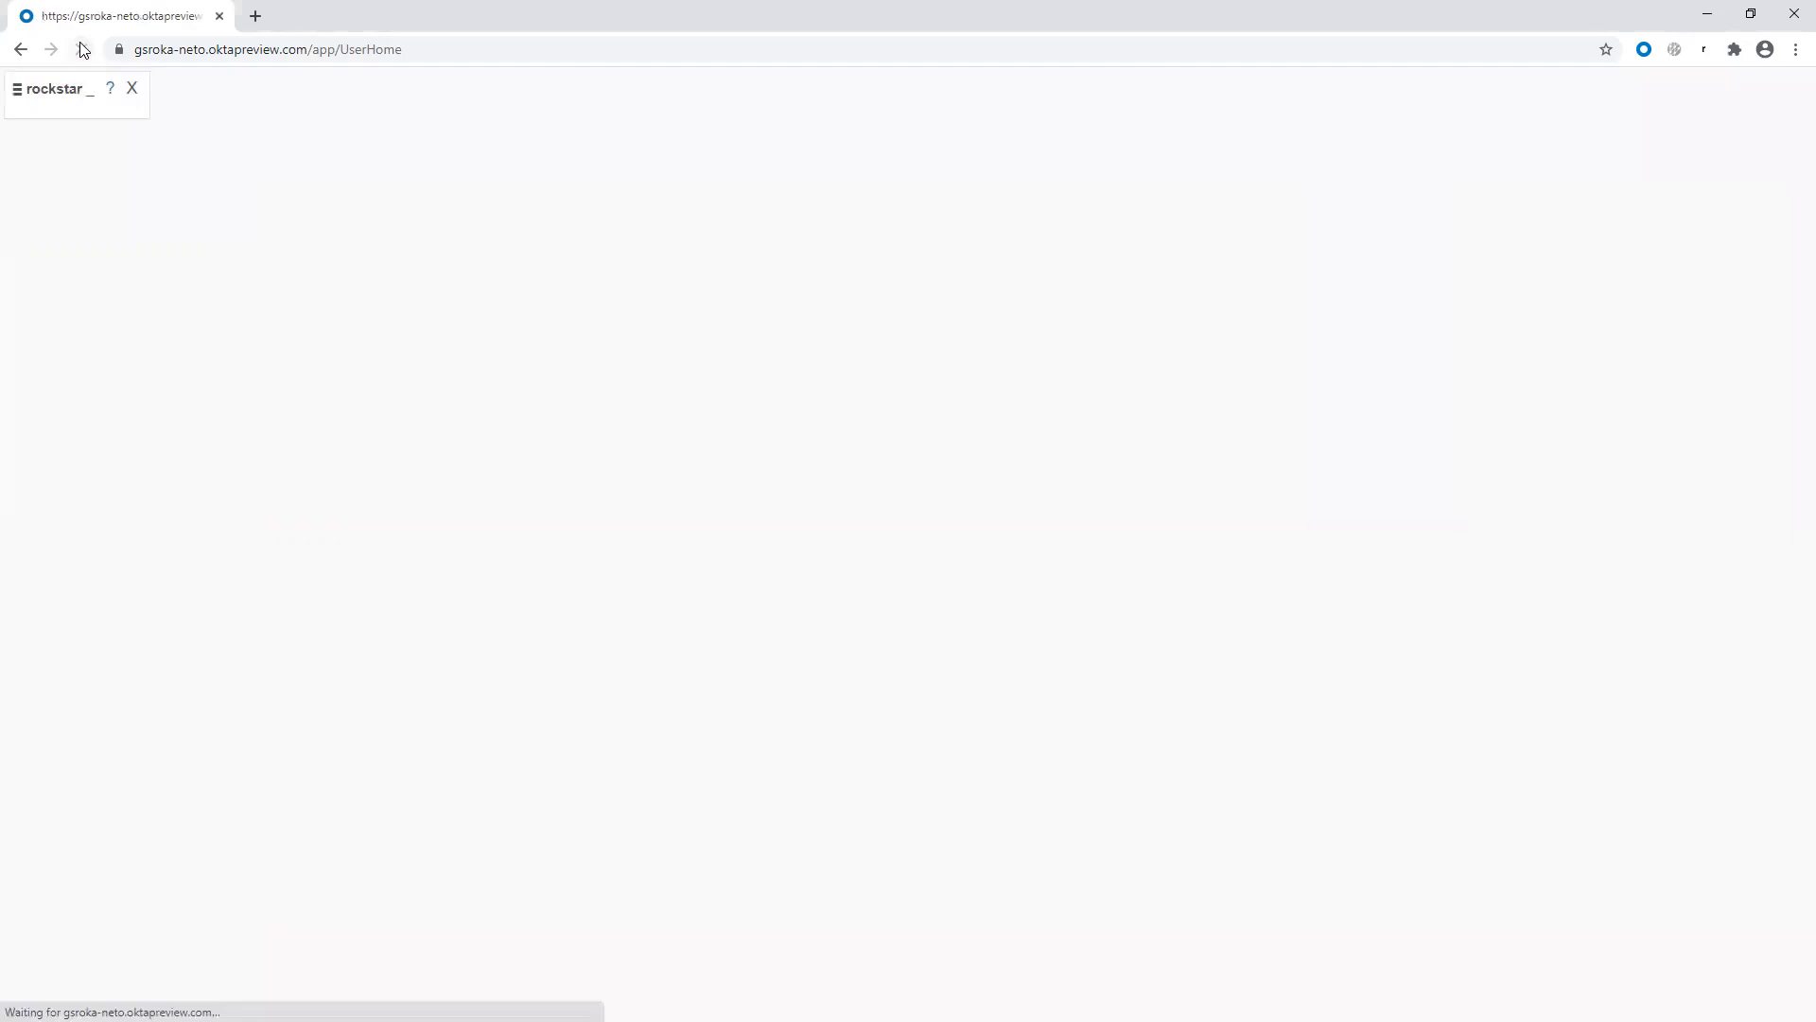
pyautogui.click(87, 91)
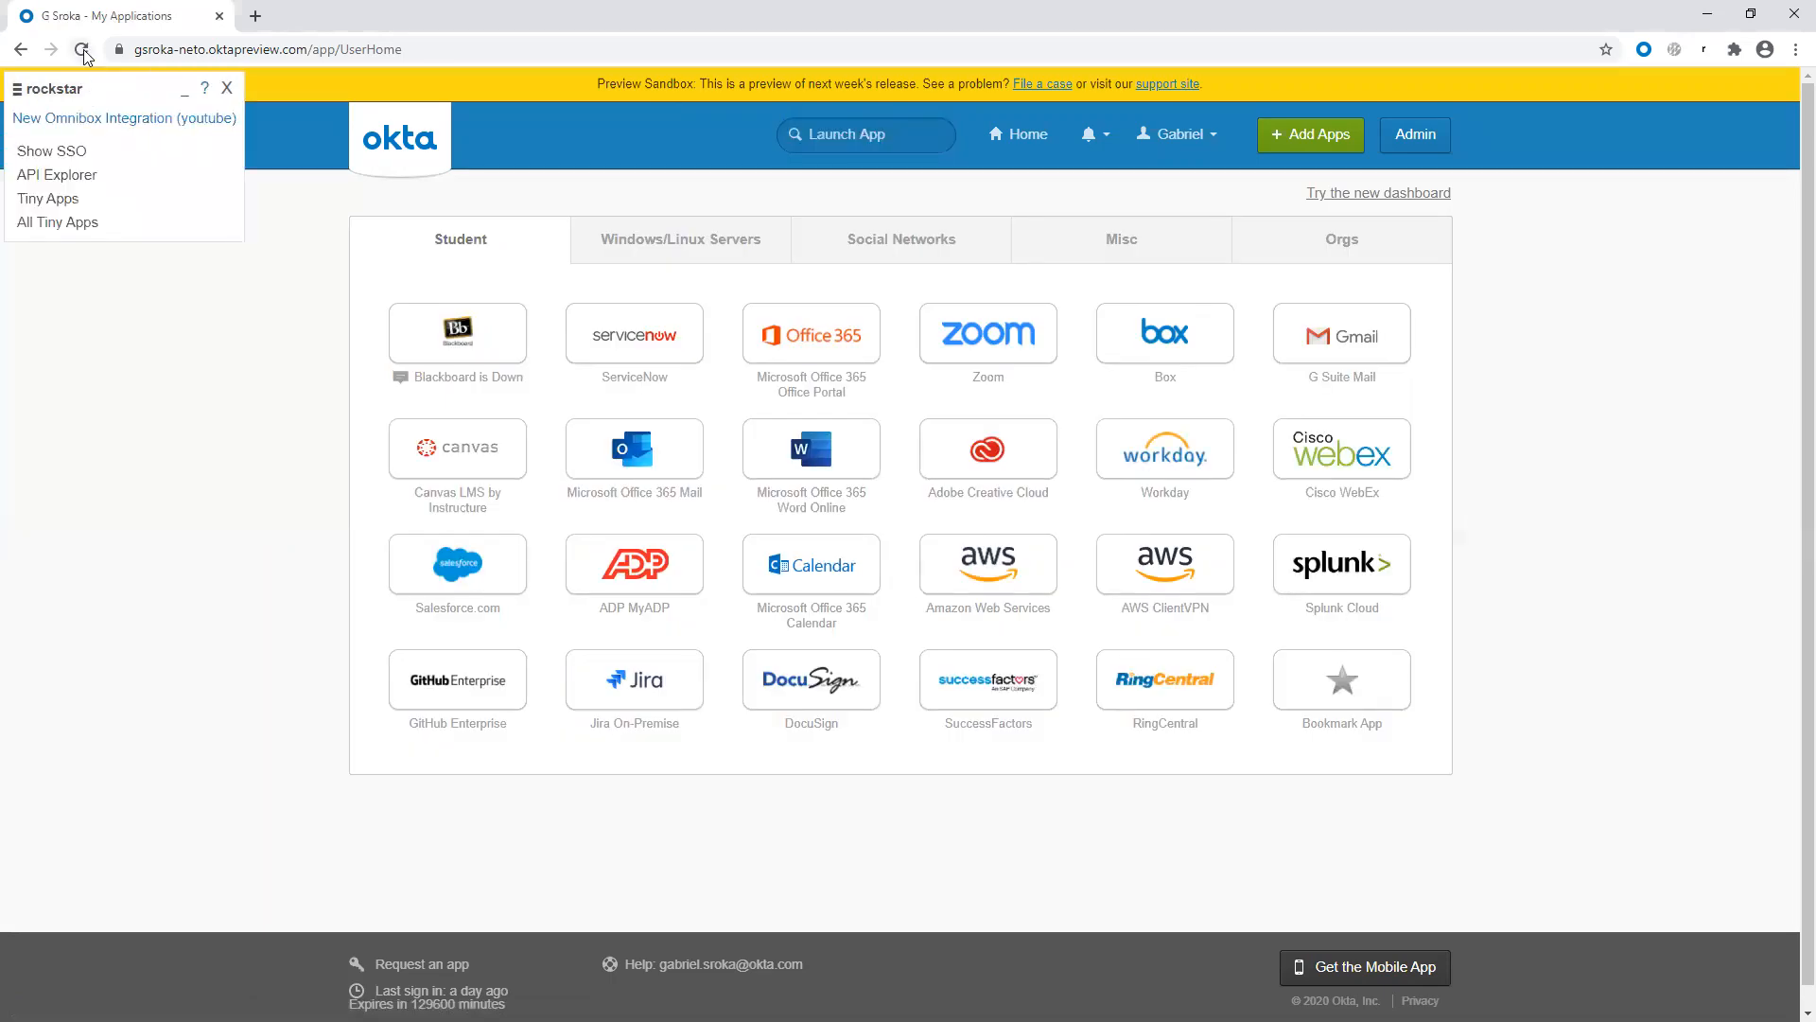
pyautogui.click(82, 49)
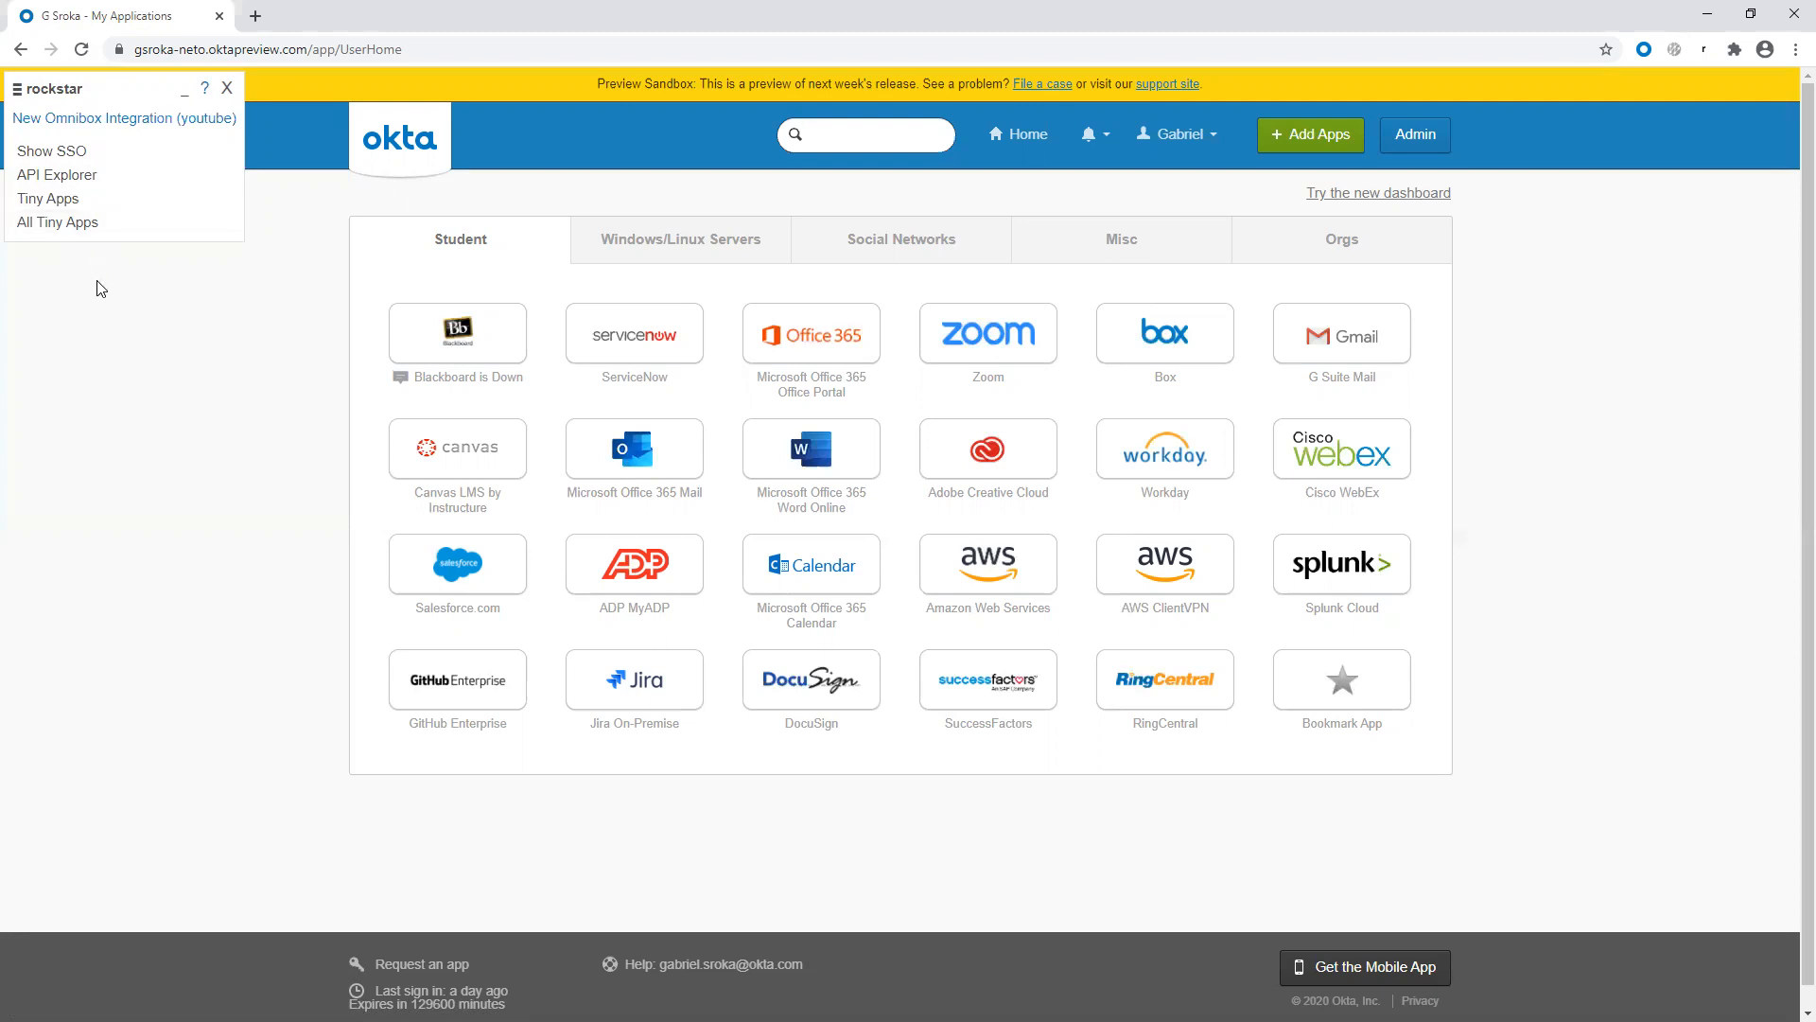
# Step: Minimize the rockstar popup, view its help page and return to the Okta home page
pyautogui.click(184, 88)
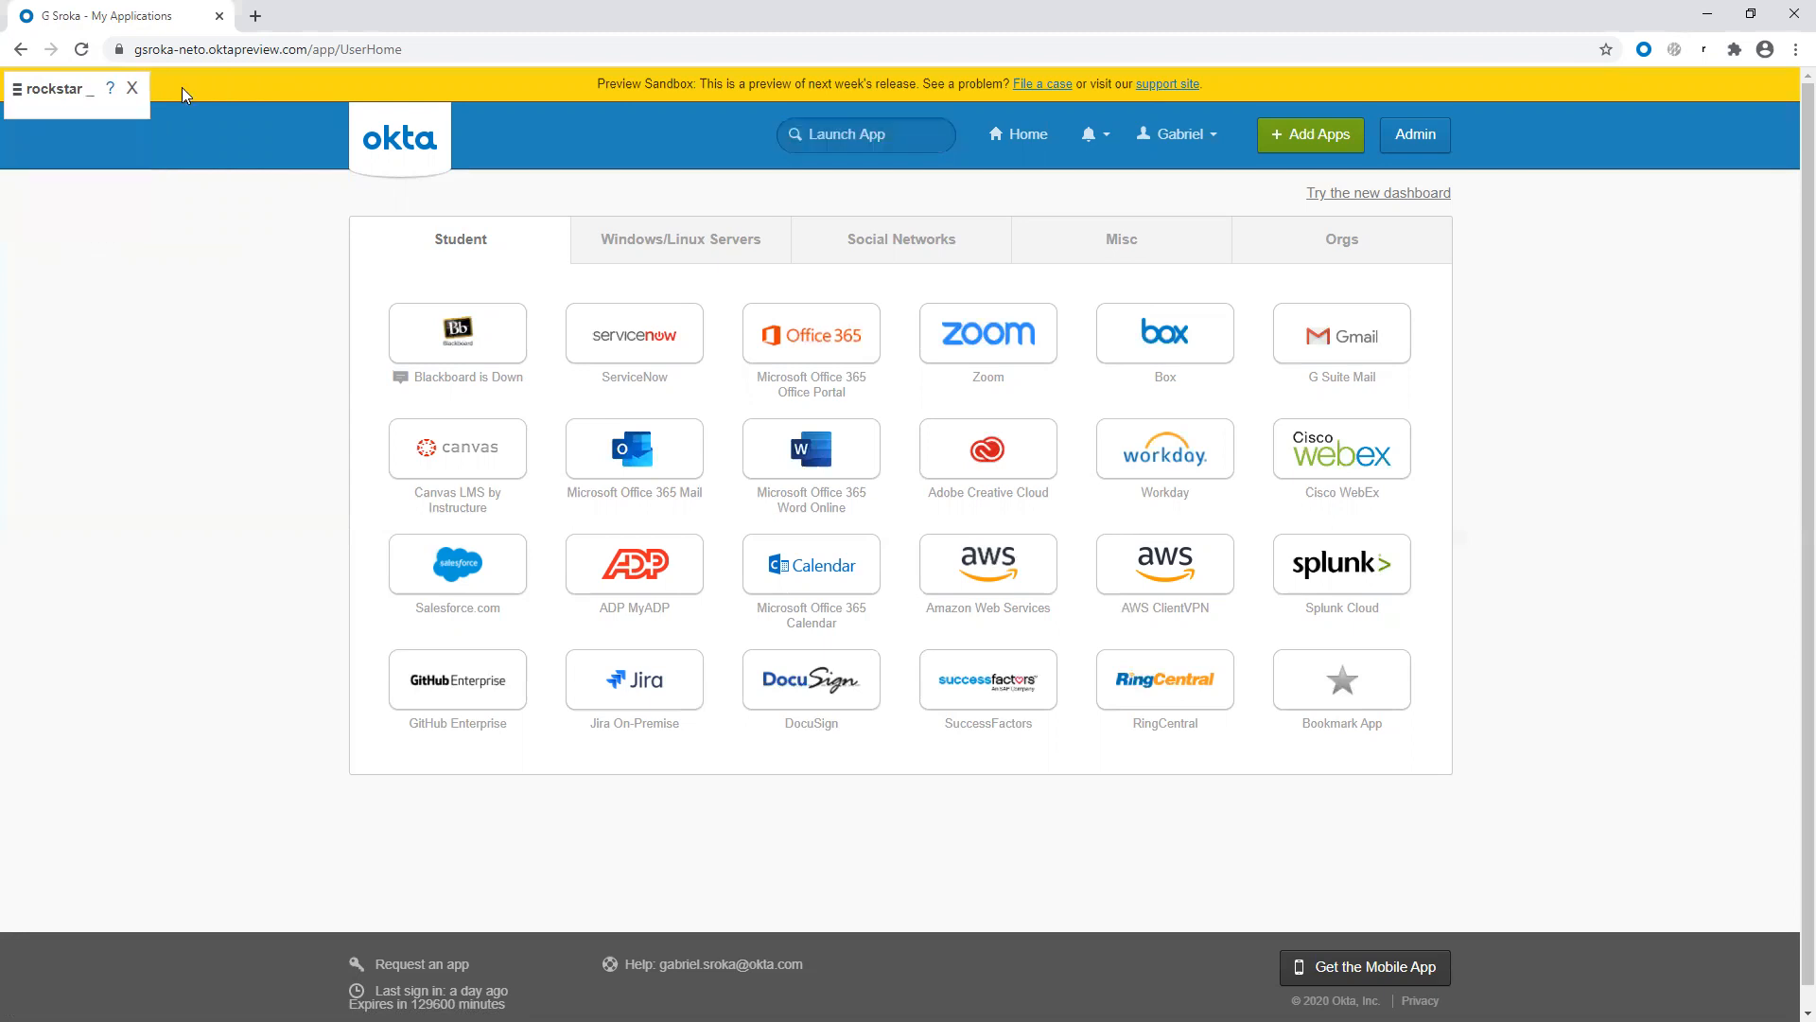
pyautogui.click(110, 93)
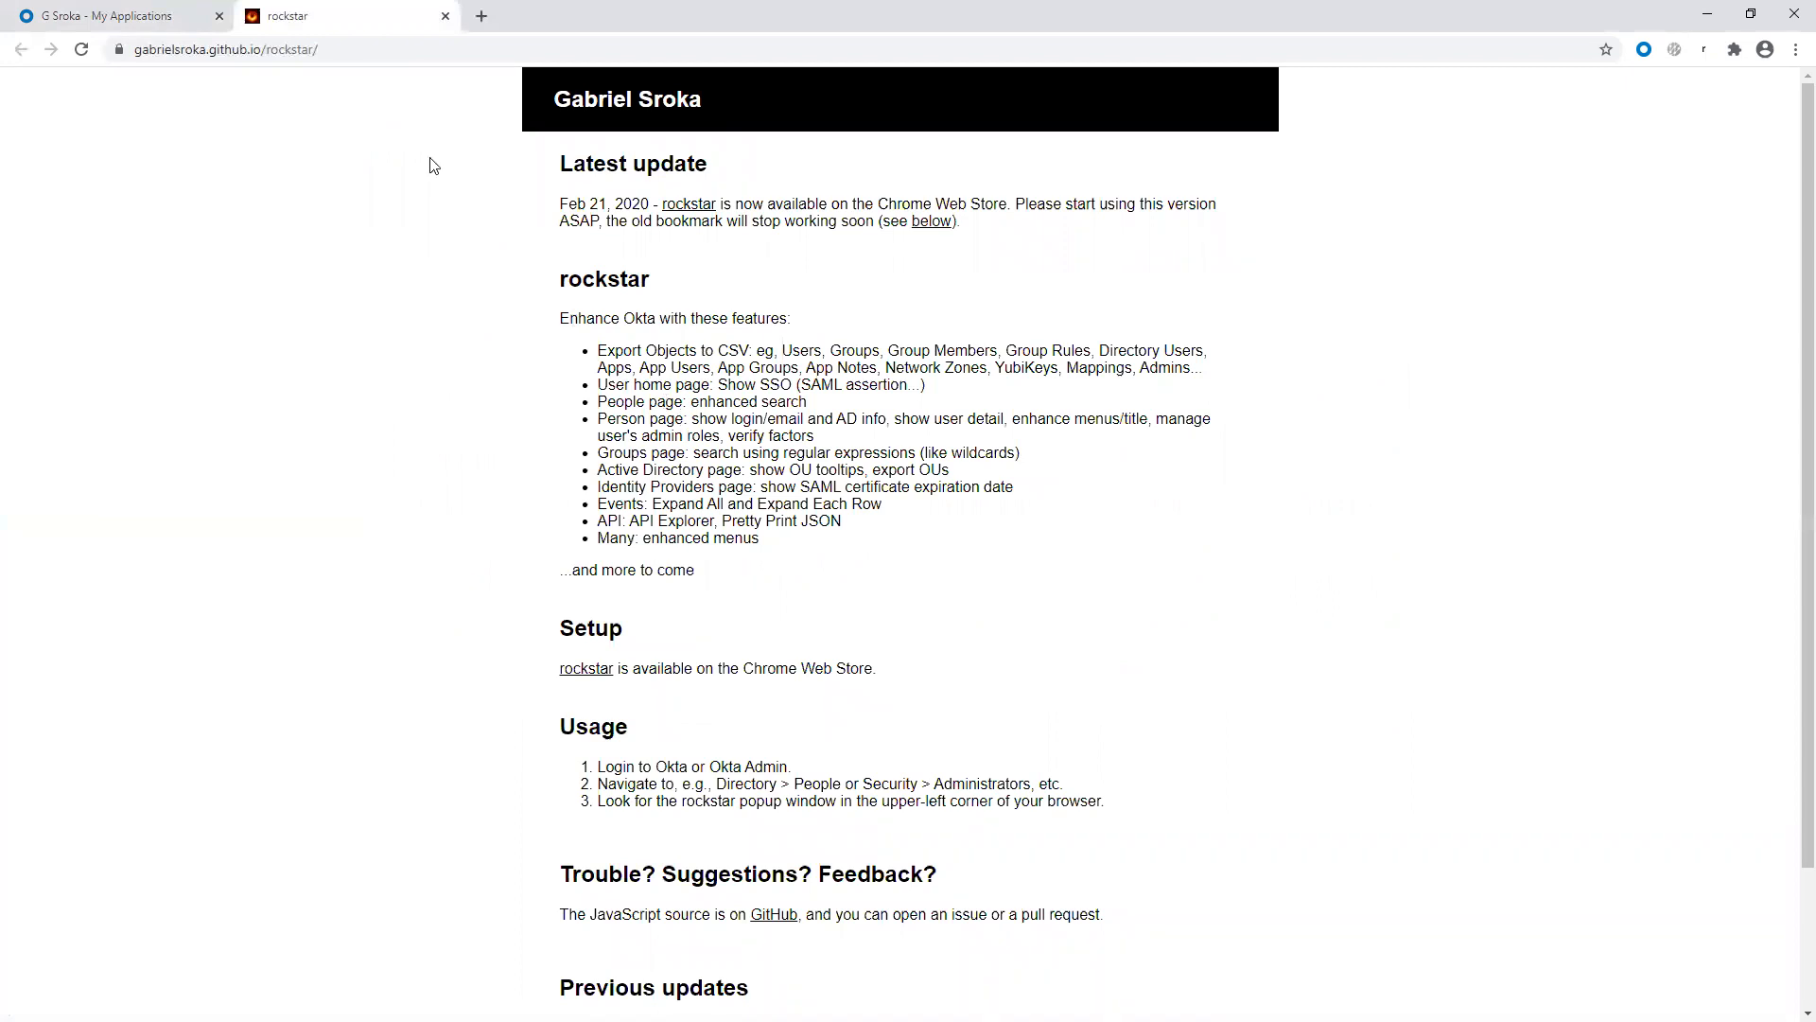
pyautogui.click(446, 16)
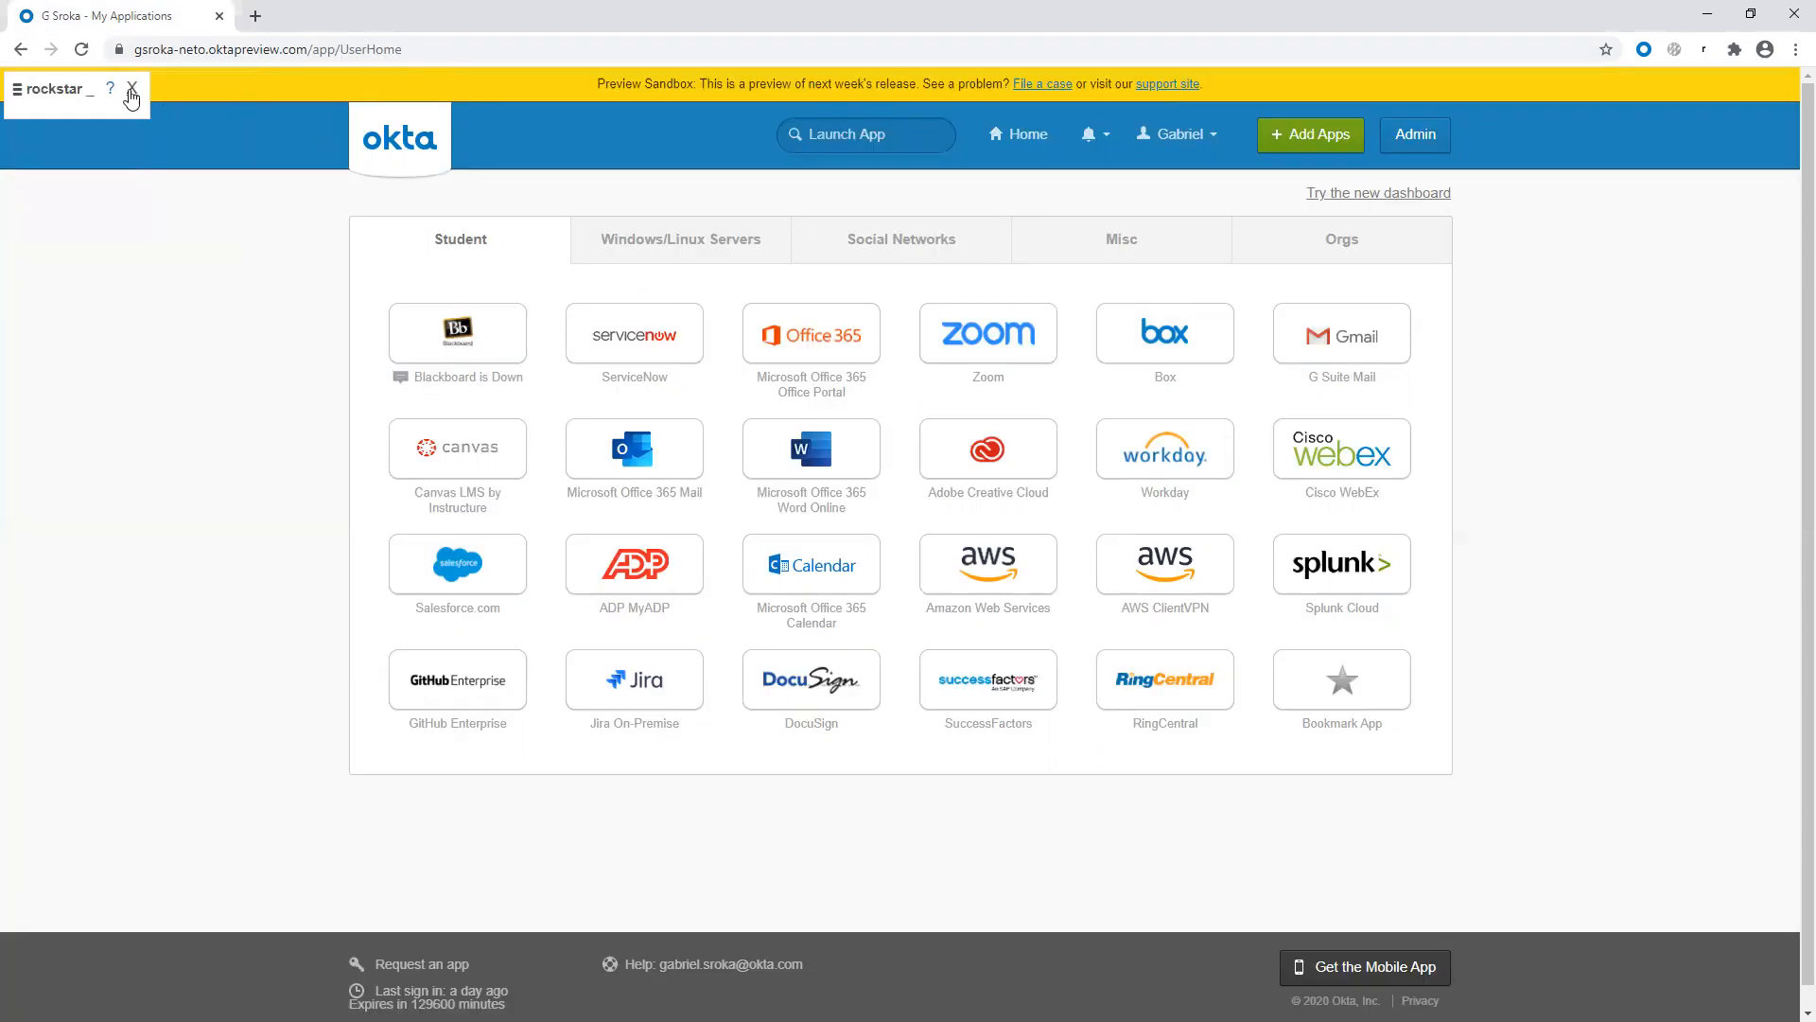
# Step: Close the rockstar popup, bring it back by reloading the page, and expand it
pyautogui.click(131, 90)
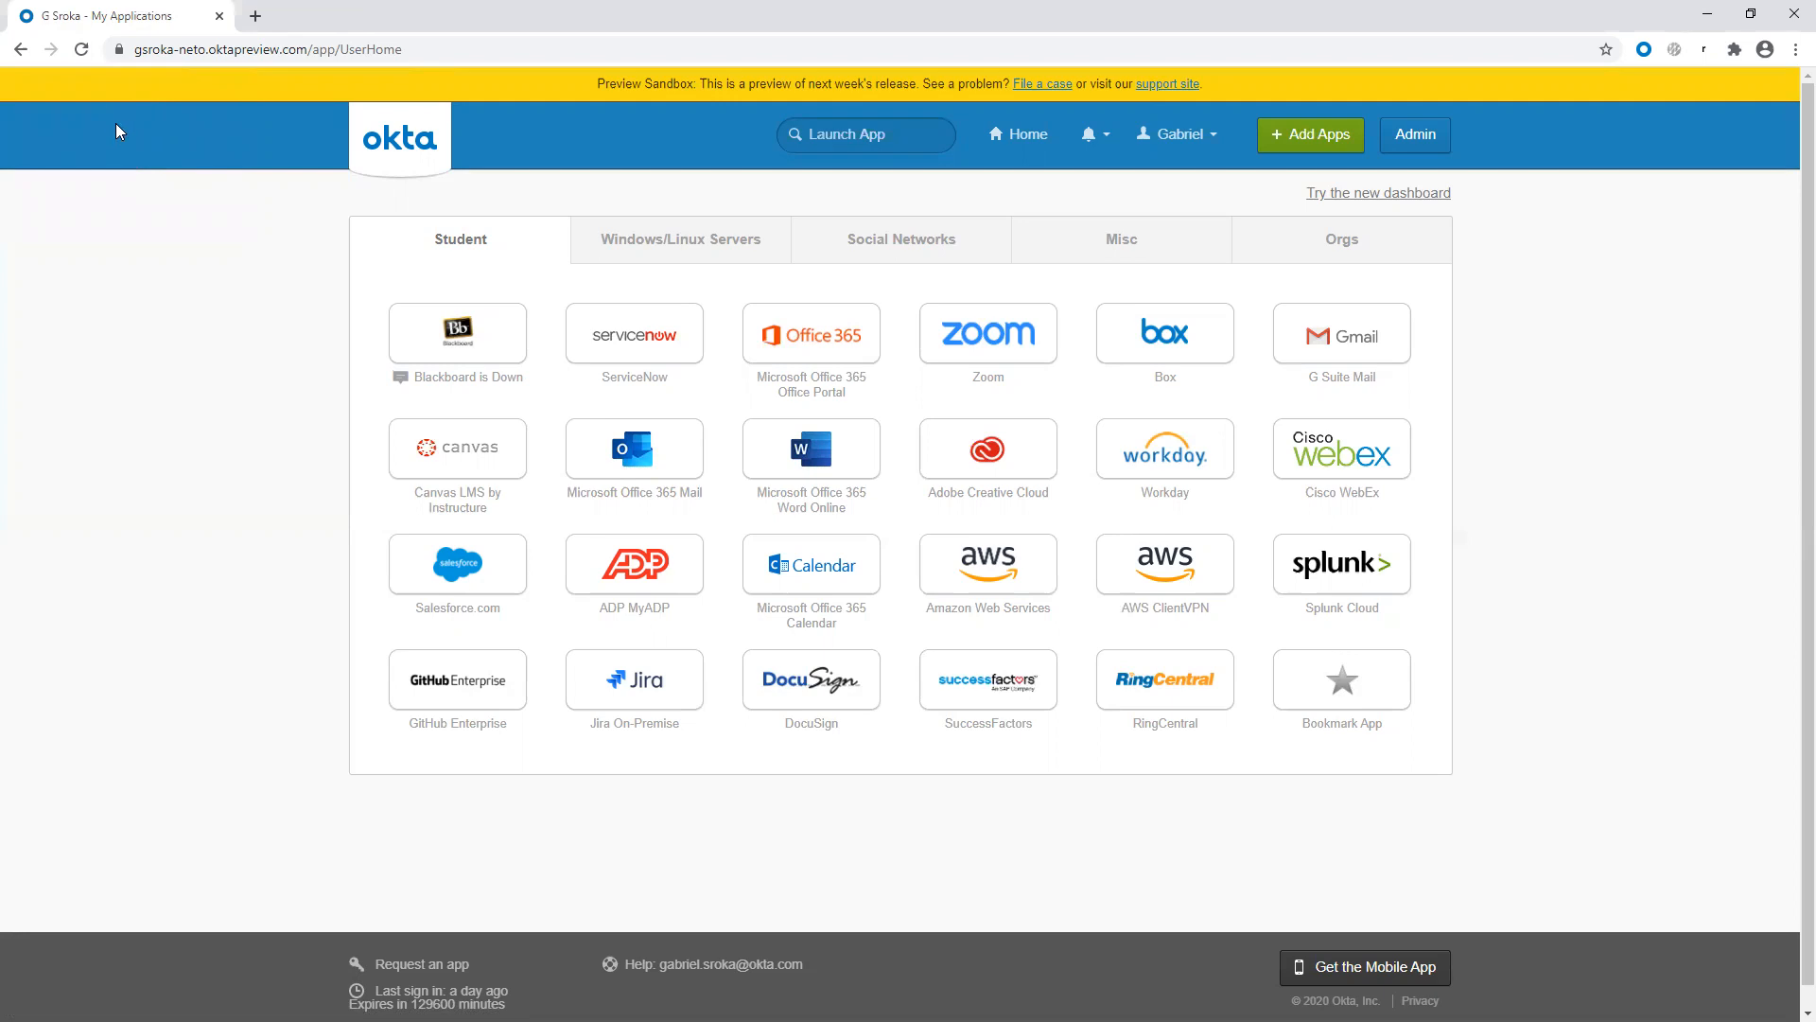
pyautogui.click(81, 49)
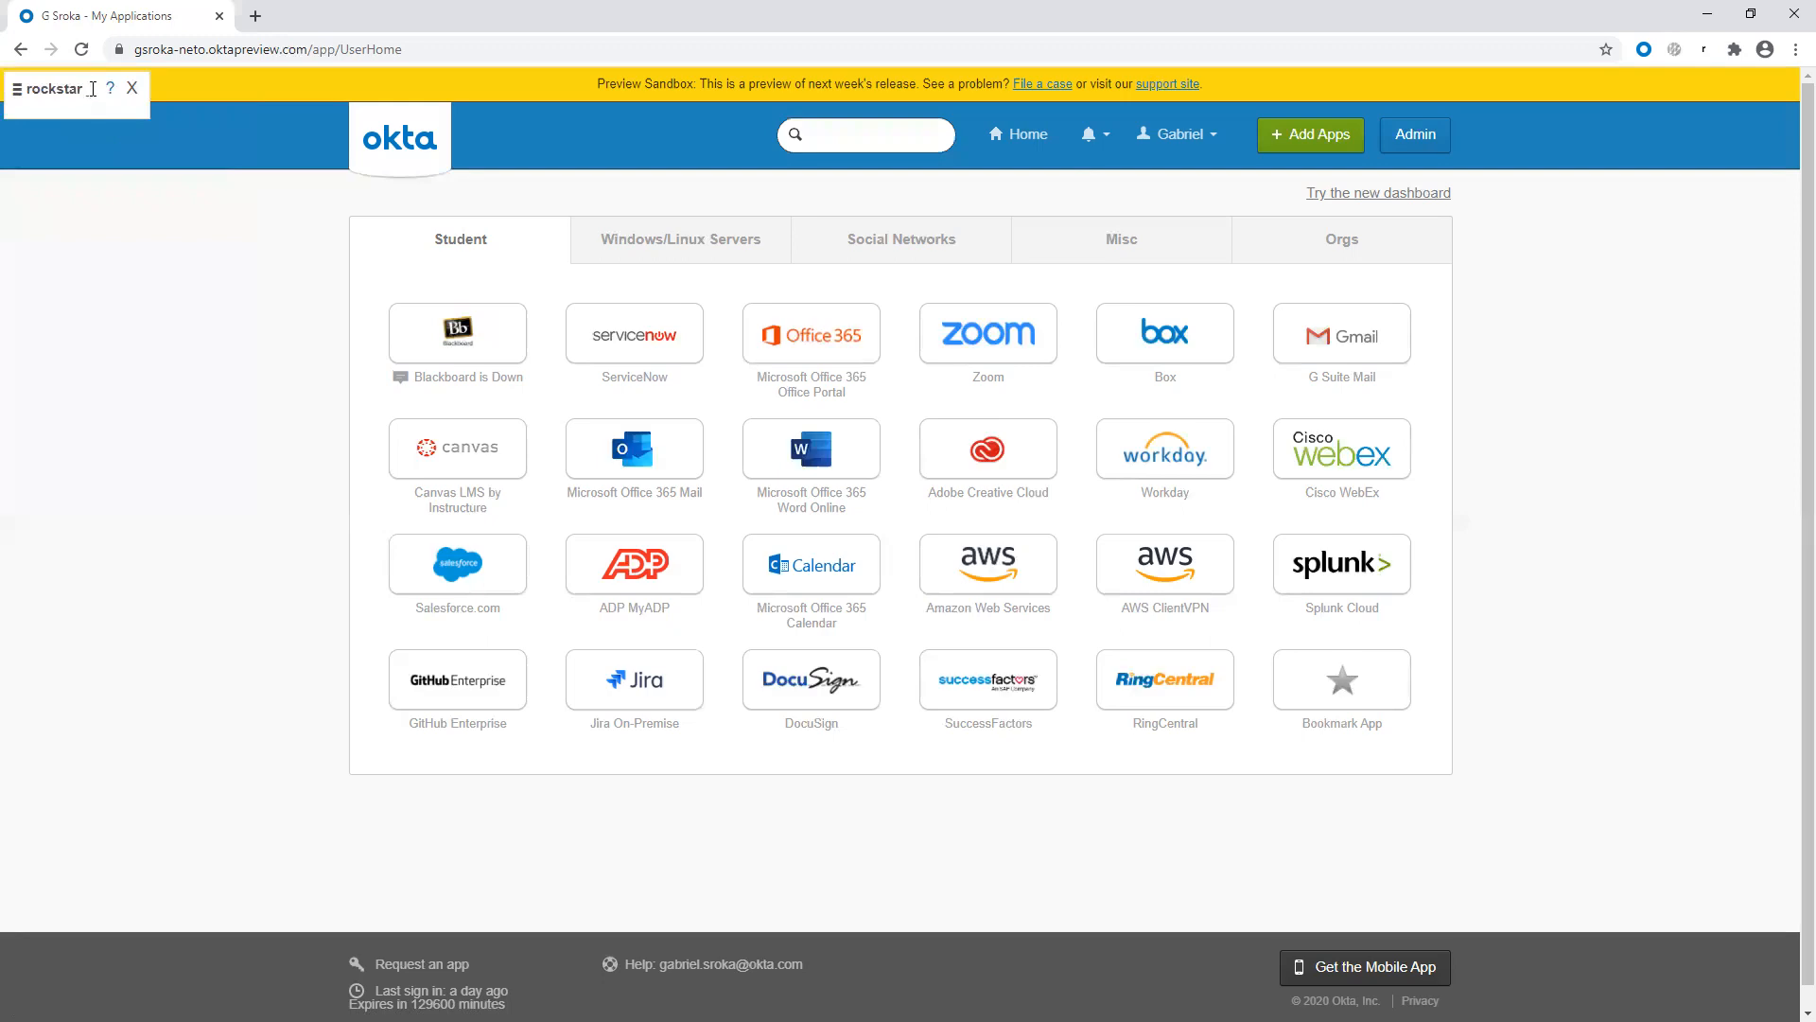
pyautogui.click(91, 92)
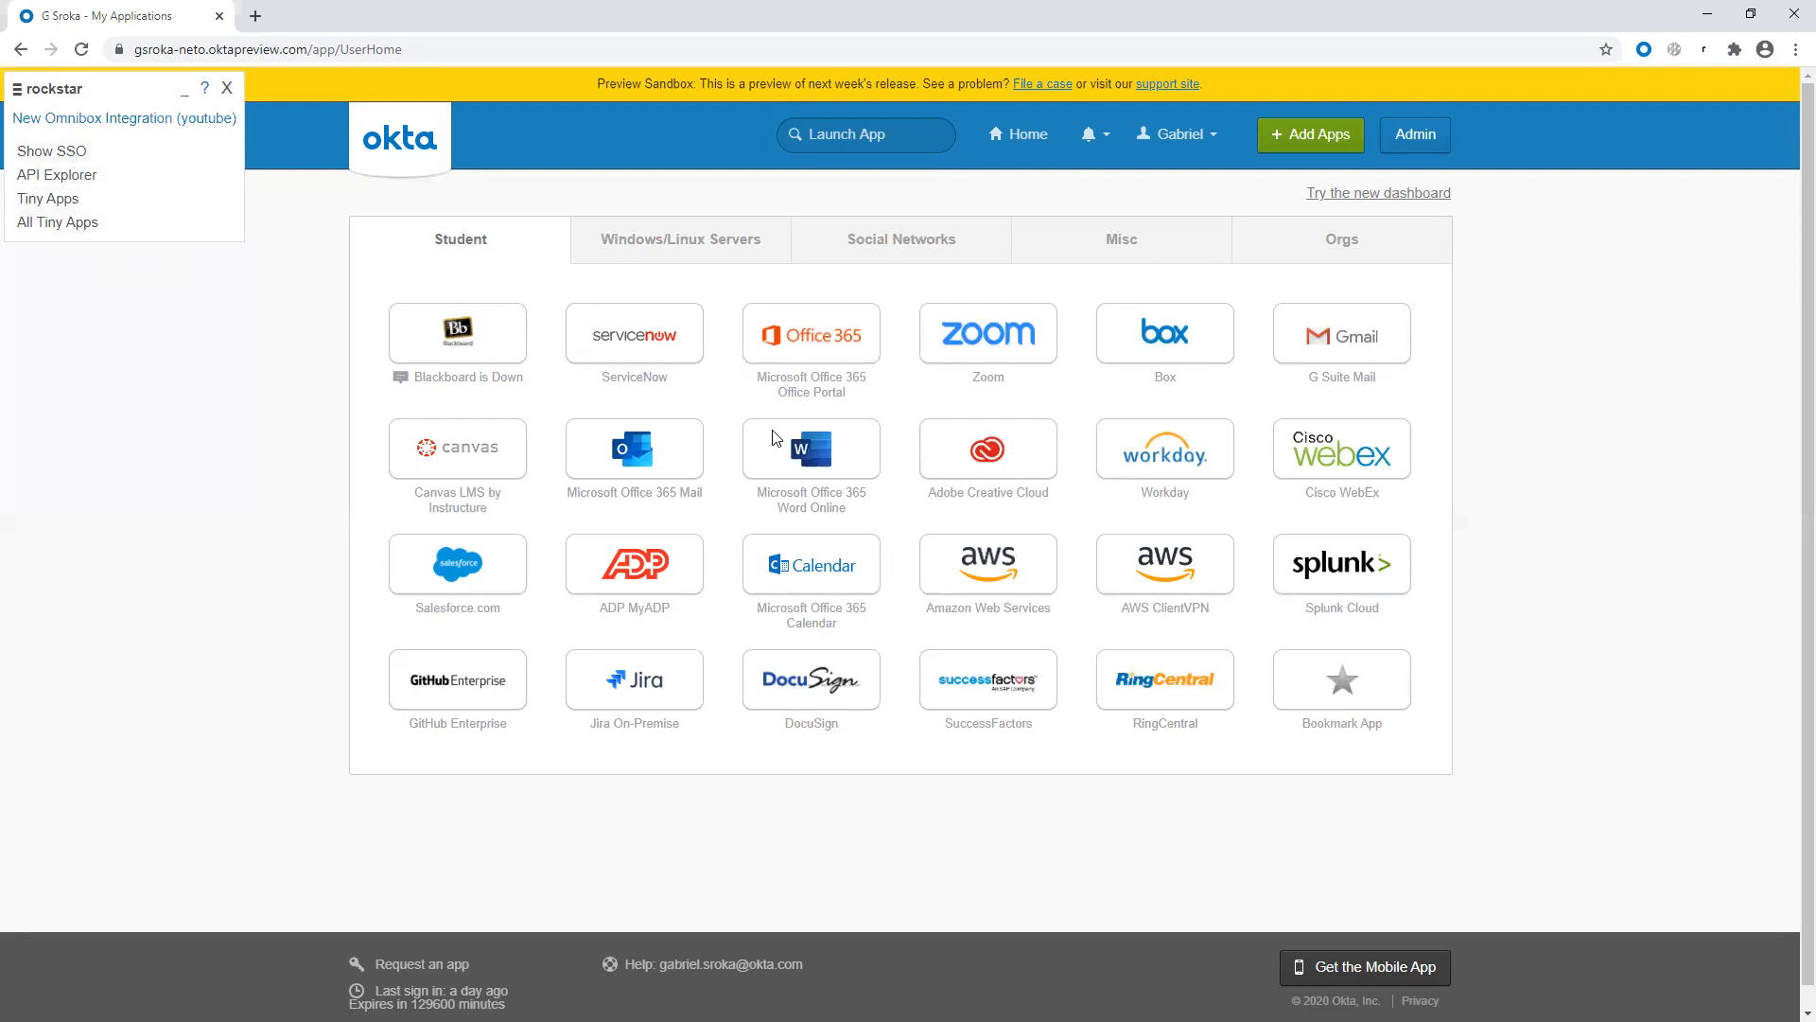
# Step: Move Salesforce.com to the first place among the Student apps and show its SSO assertion through rockstar
pyautogui.moveTo(458, 562); pyautogui.dragTo(359, 390)
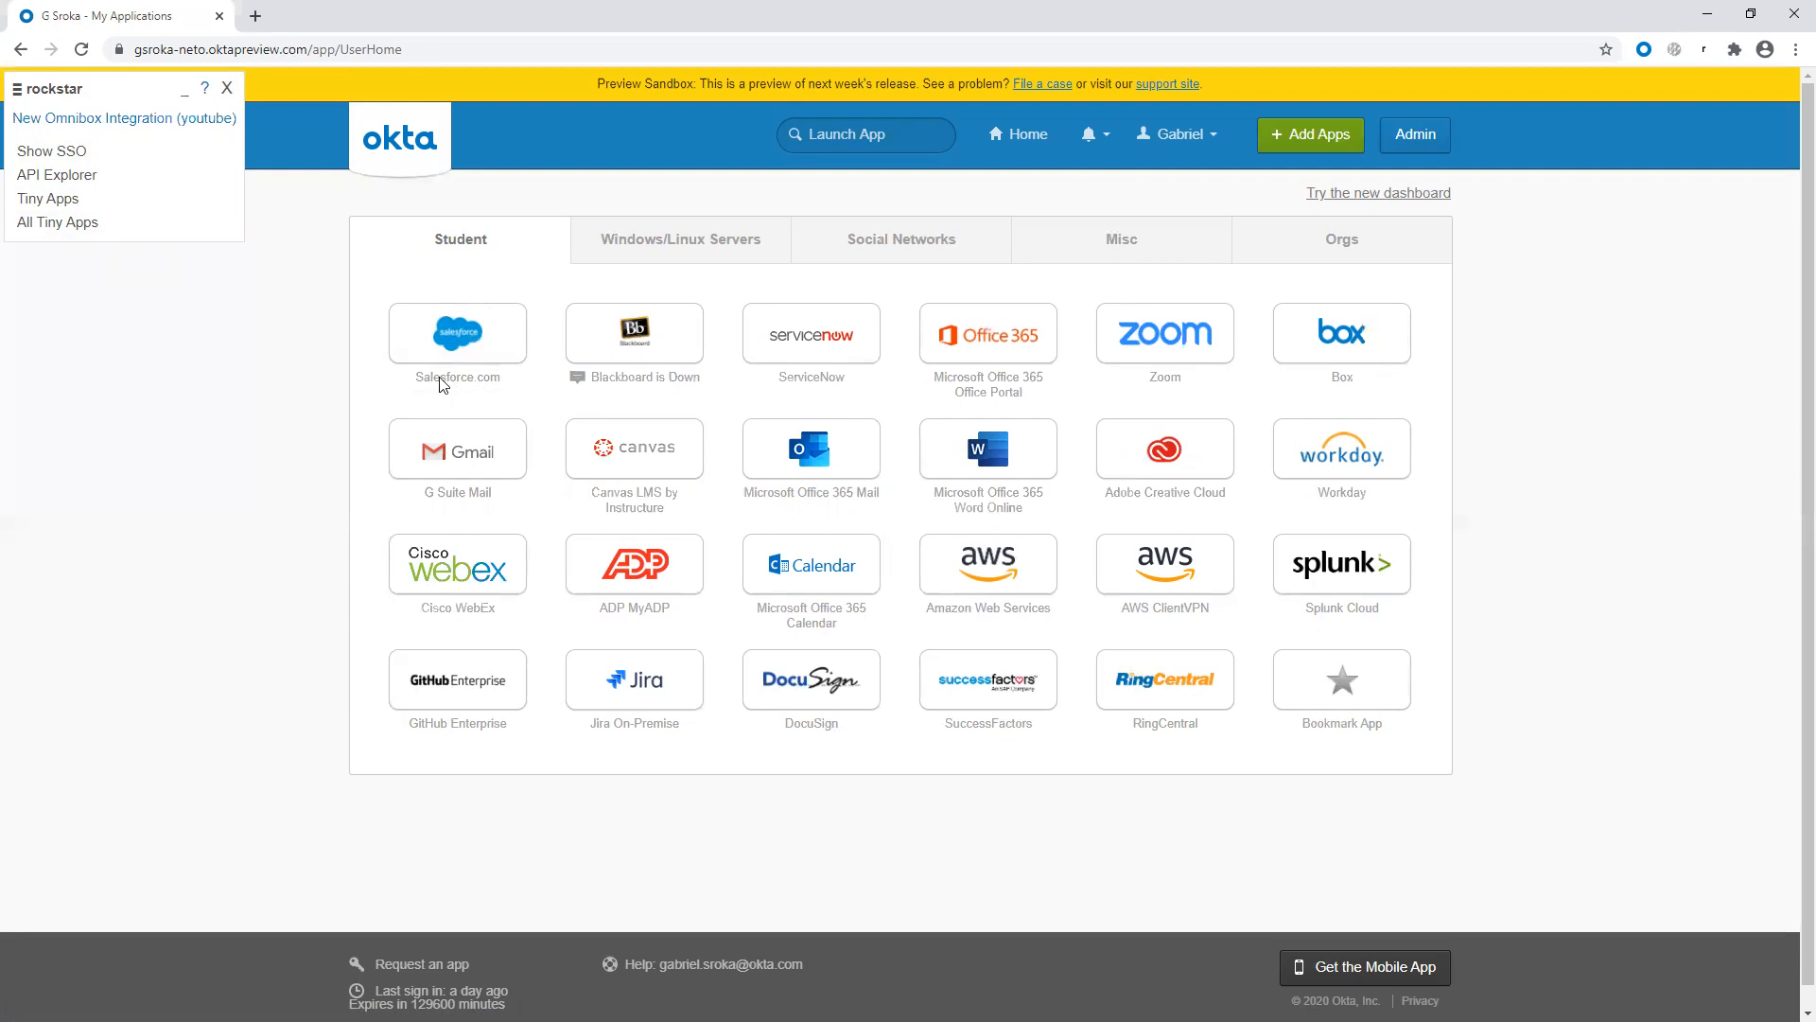
pyautogui.click(83, 154)
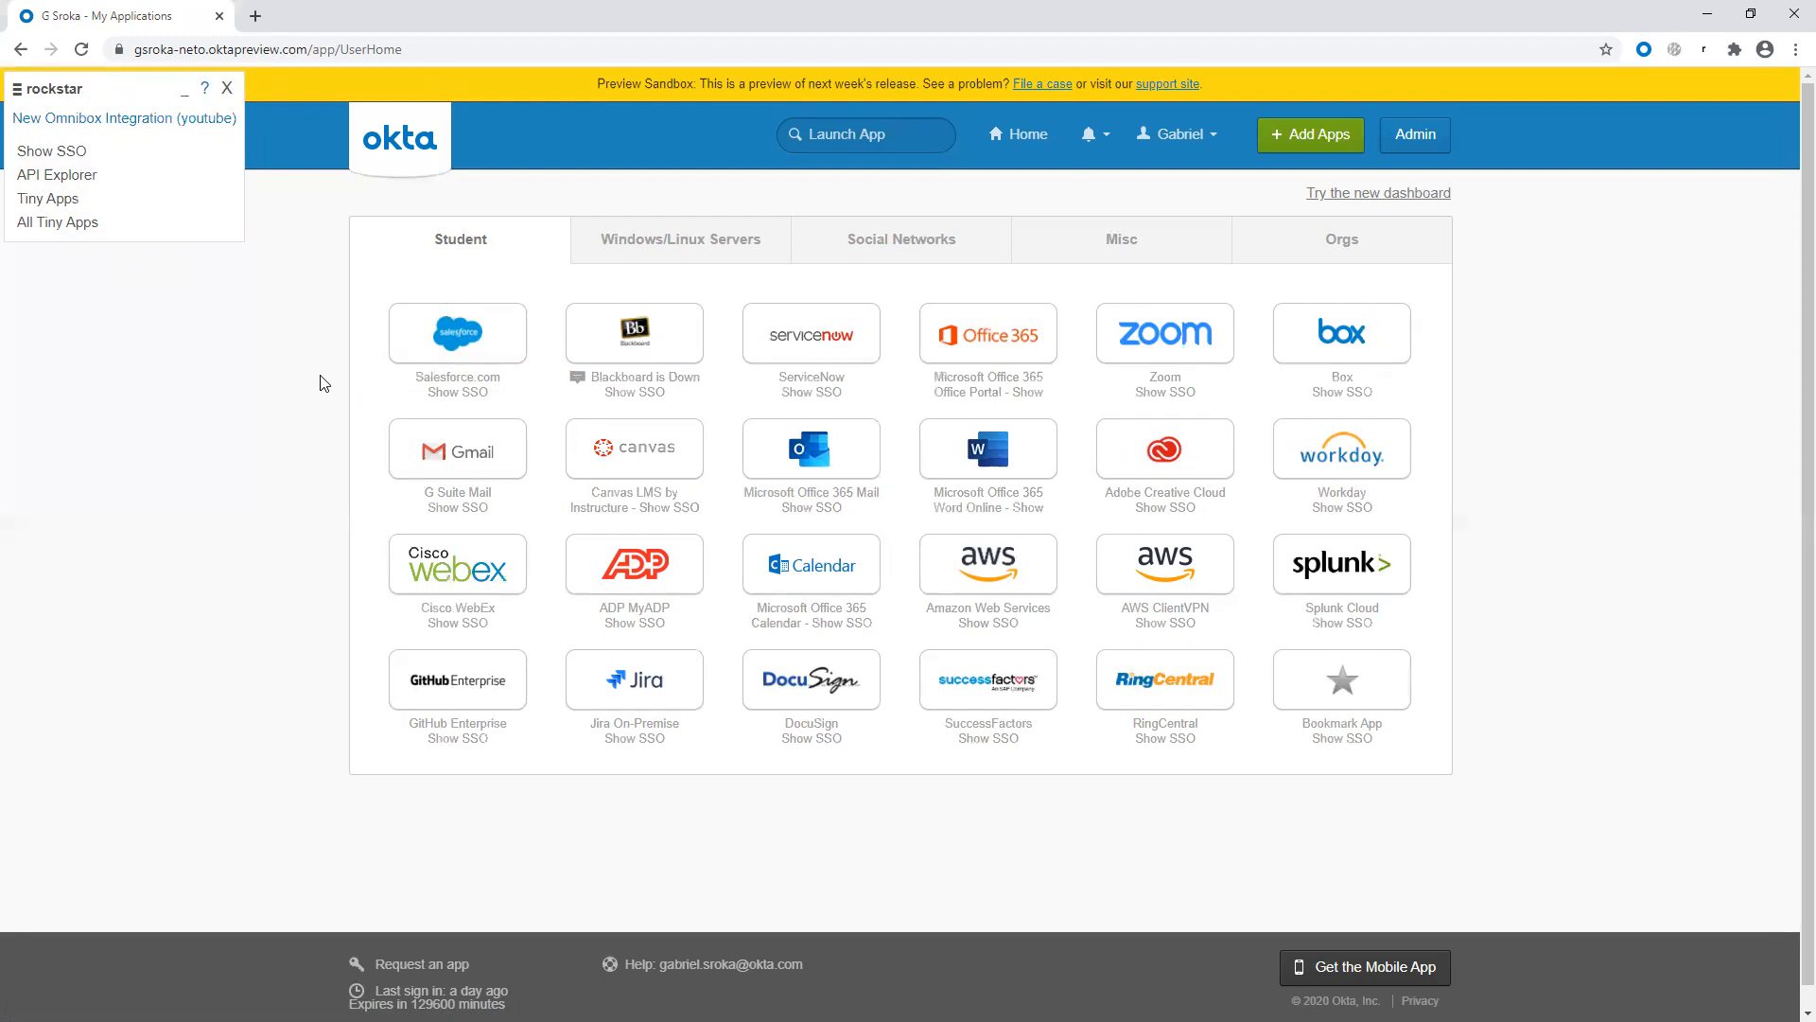
pyautogui.click(461, 402)
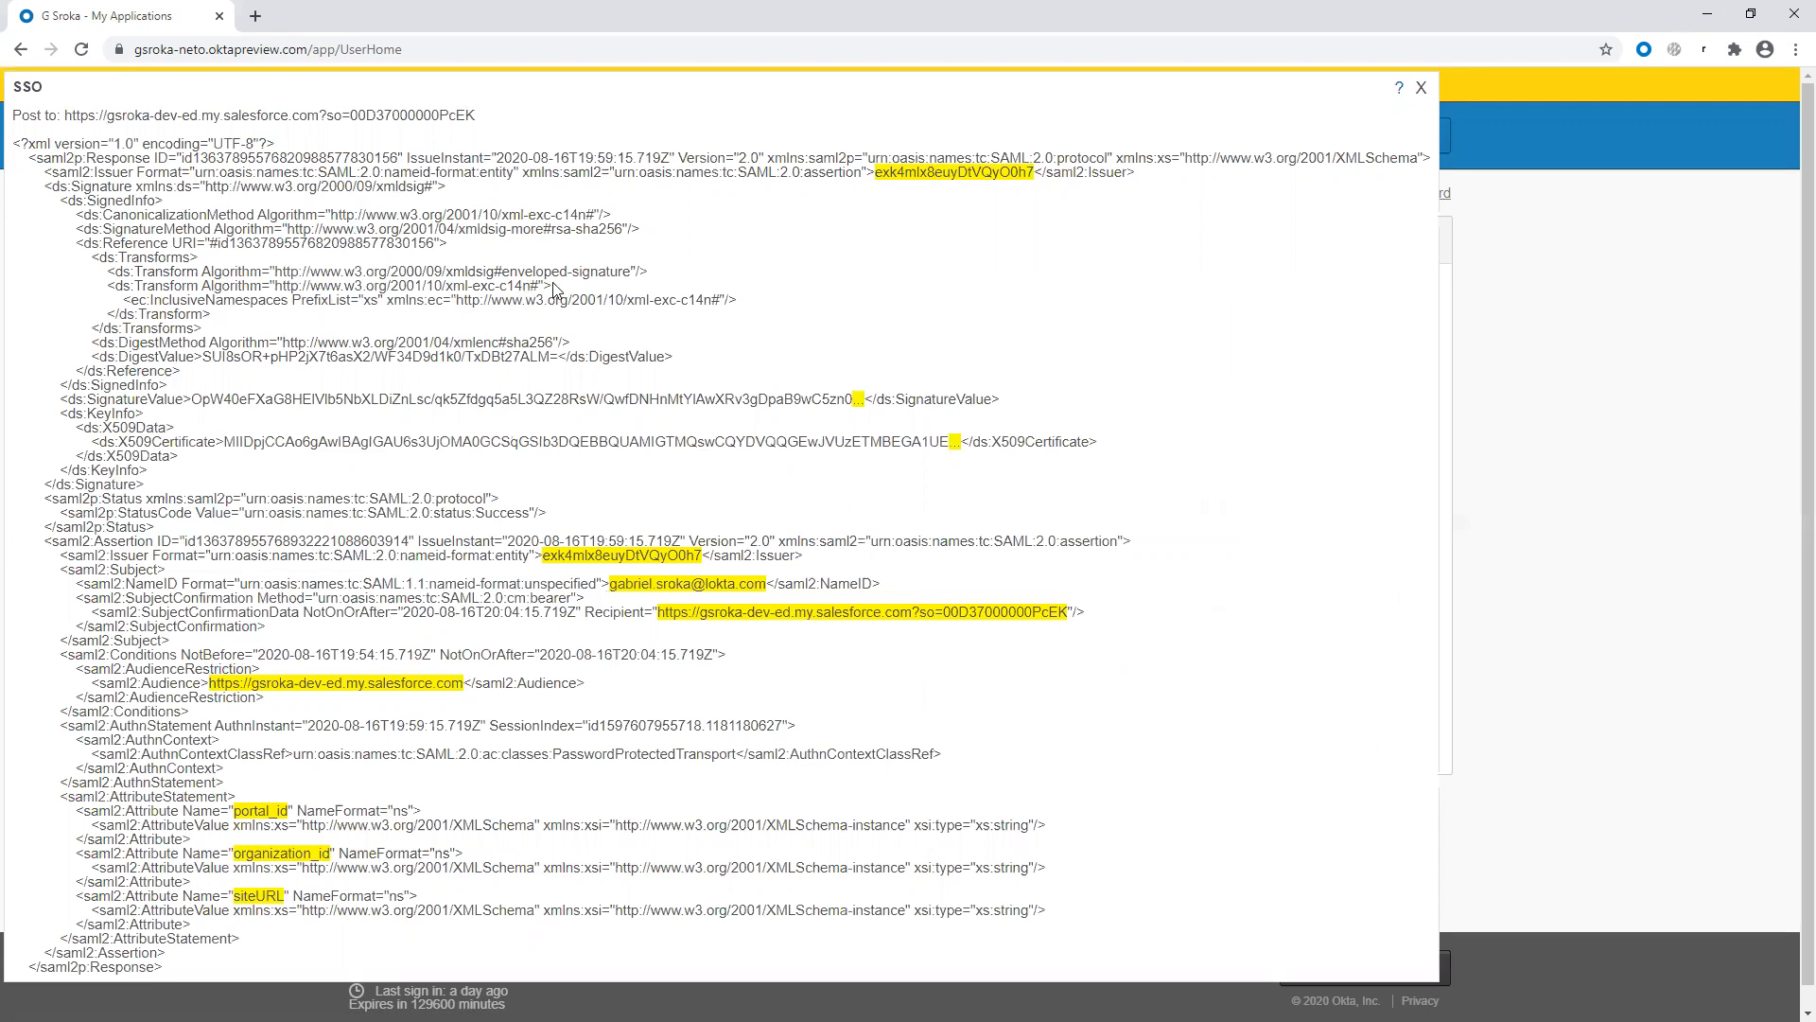
# Step: Examine the issuer, subject NameID and audience values in the Salesforce SAML response
pyautogui.moveTo(879, 171); pyautogui.dragTo(1024, 176)
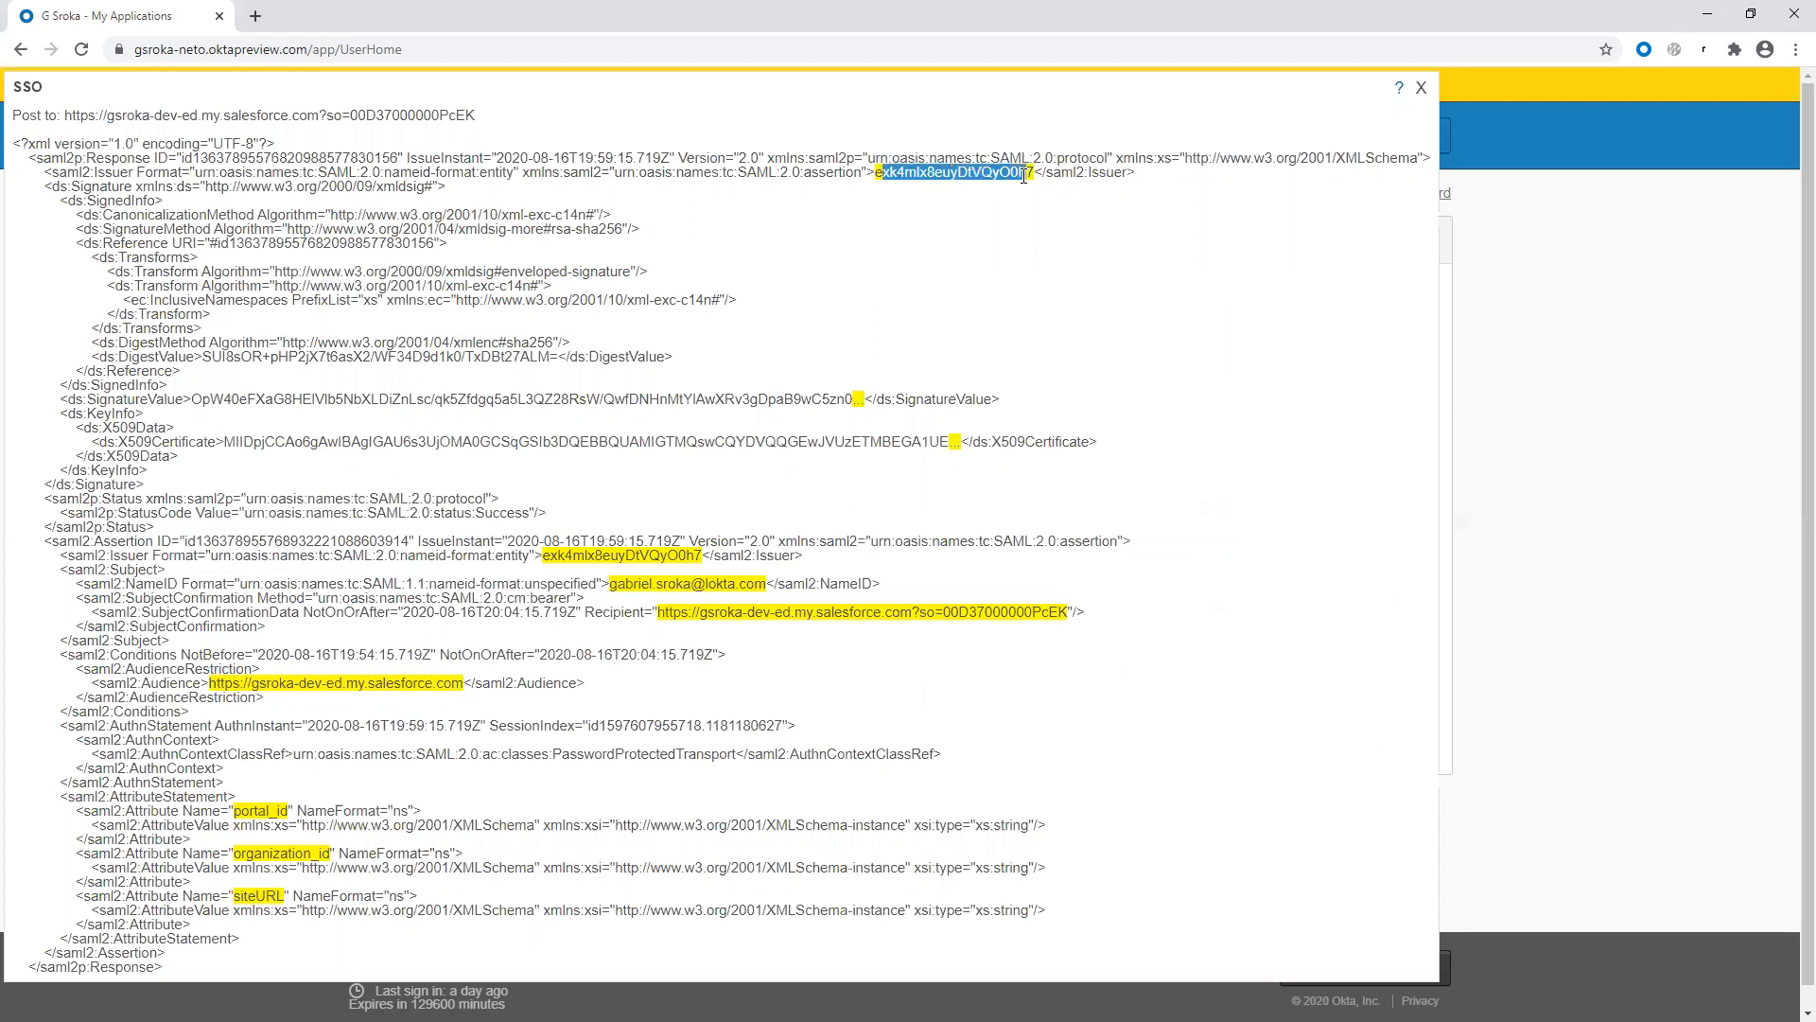
pyautogui.click(1023, 177)
pyautogui.doubleClick(118, 173)
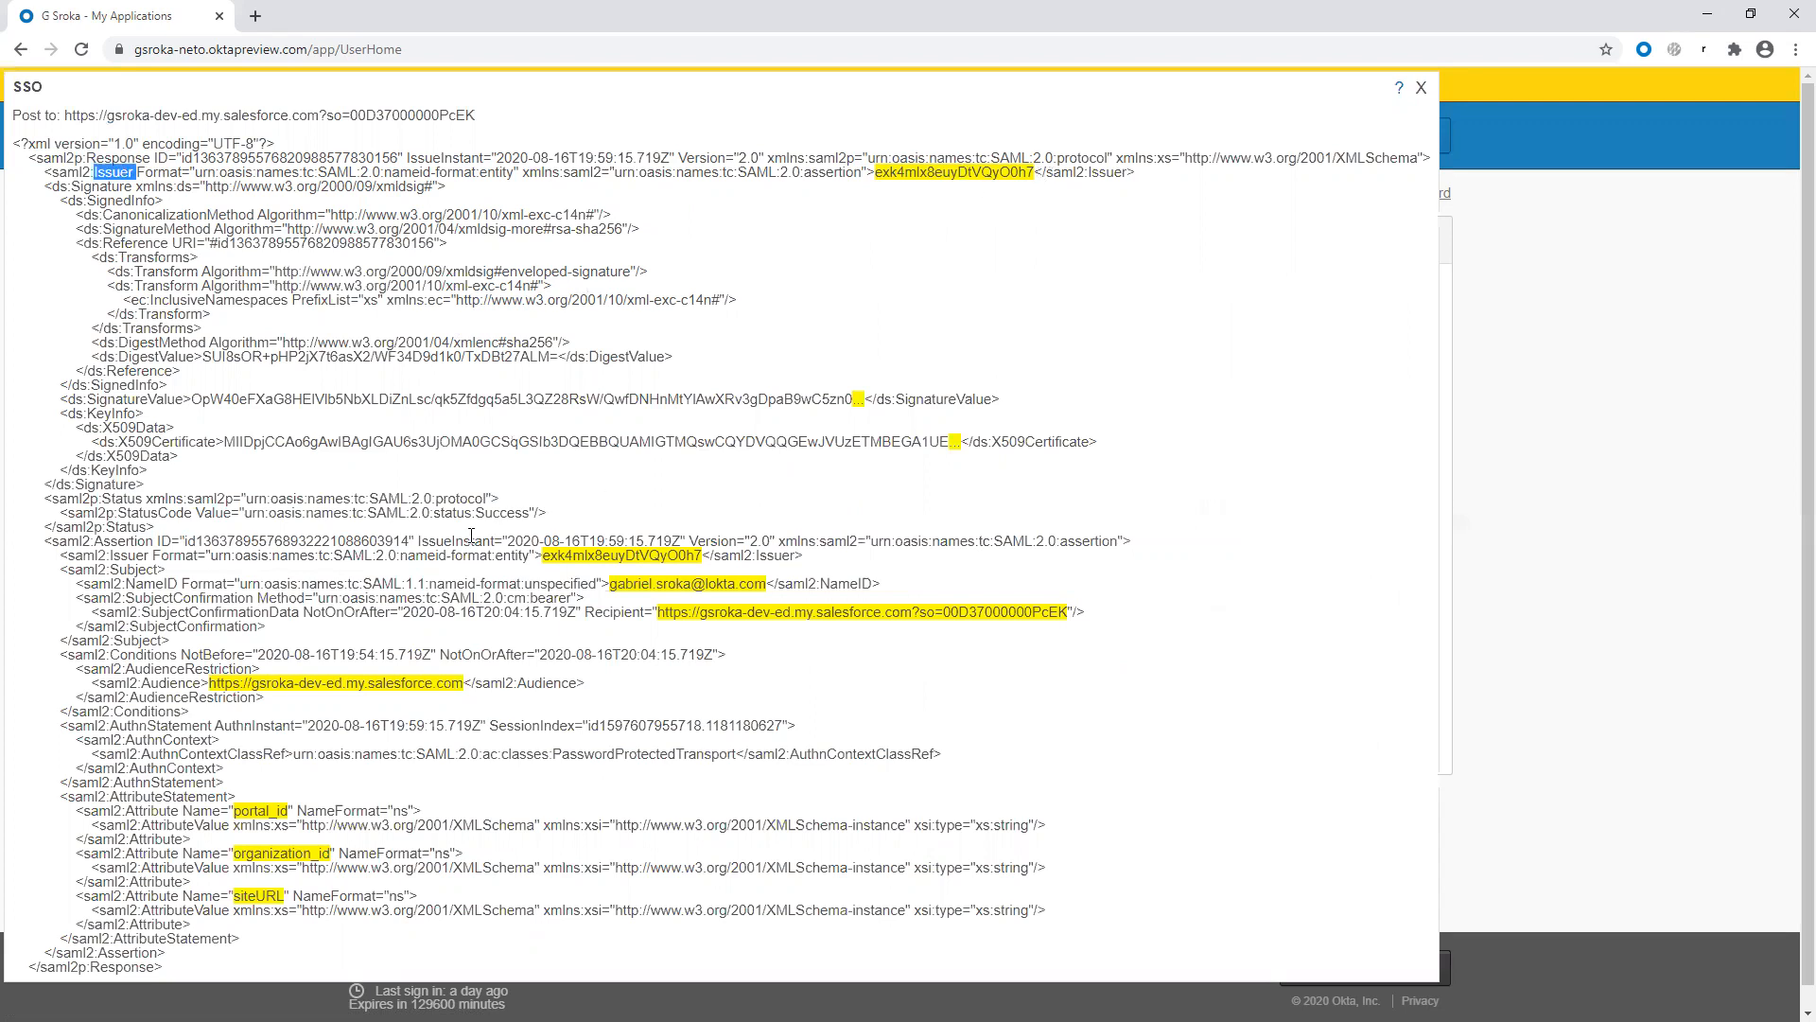
pyautogui.doubleClick(130, 556)
pyautogui.doubleClick(582, 555)
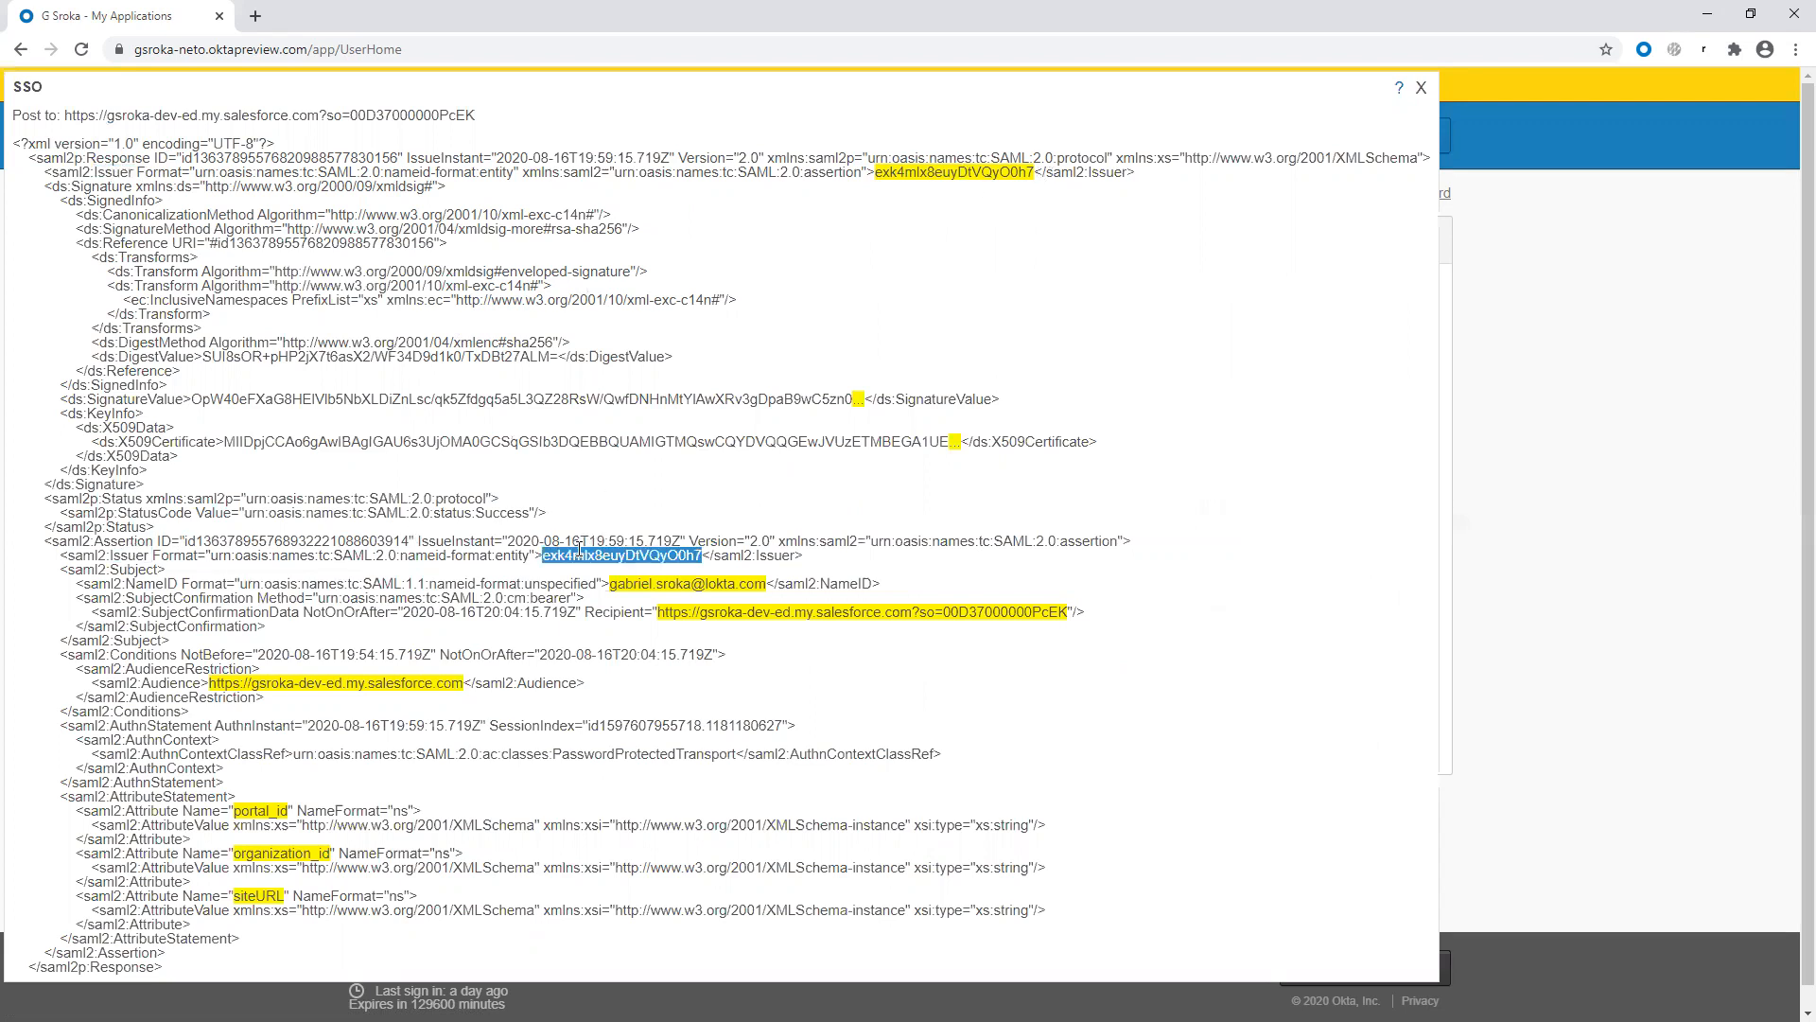
pyautogui.doubleClick(149, 583)
pyautogui.click(638, 583)
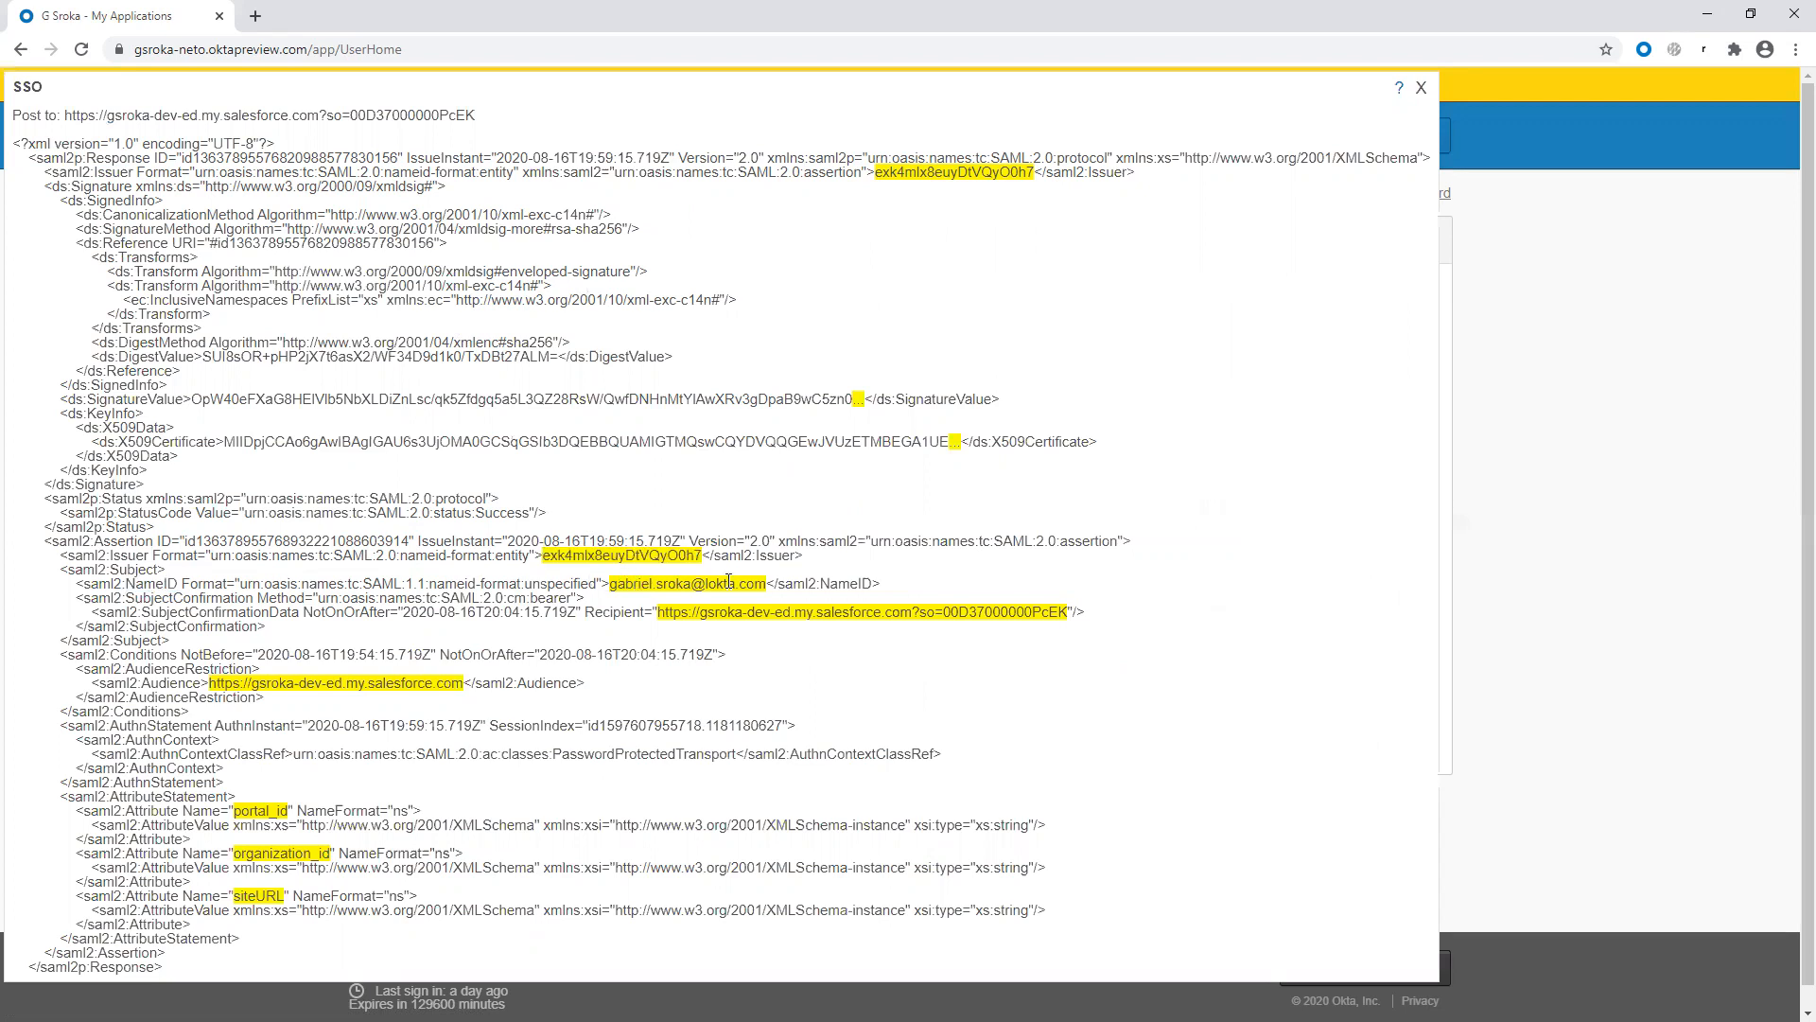
pyautogui.moveTo(268, 681); pyautogui.dragTo(377, 674)
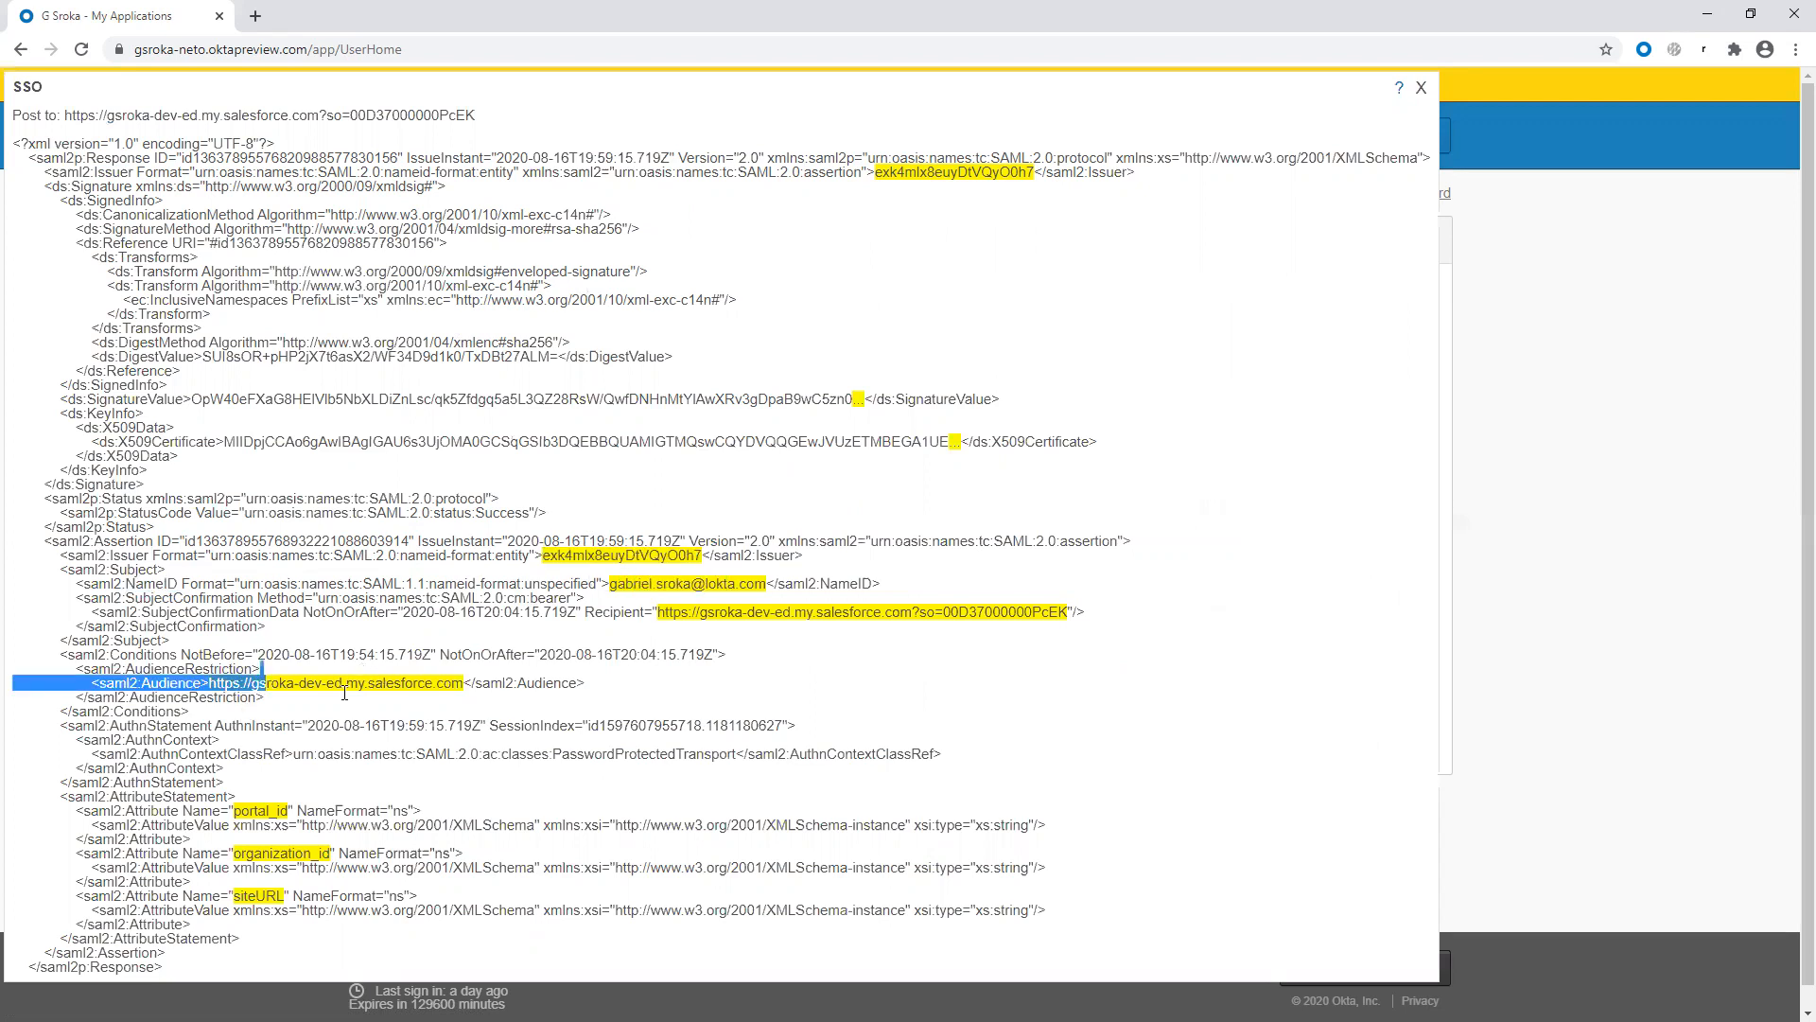
# Step: Examine the portal_id, organization_id and siteURL attributes in the SAML assertion and recheck the subject NameID
pyautogui.click(199, 810)
pyautogui.moveTo(246, 809); pyautogui.dragTo(294, 896)
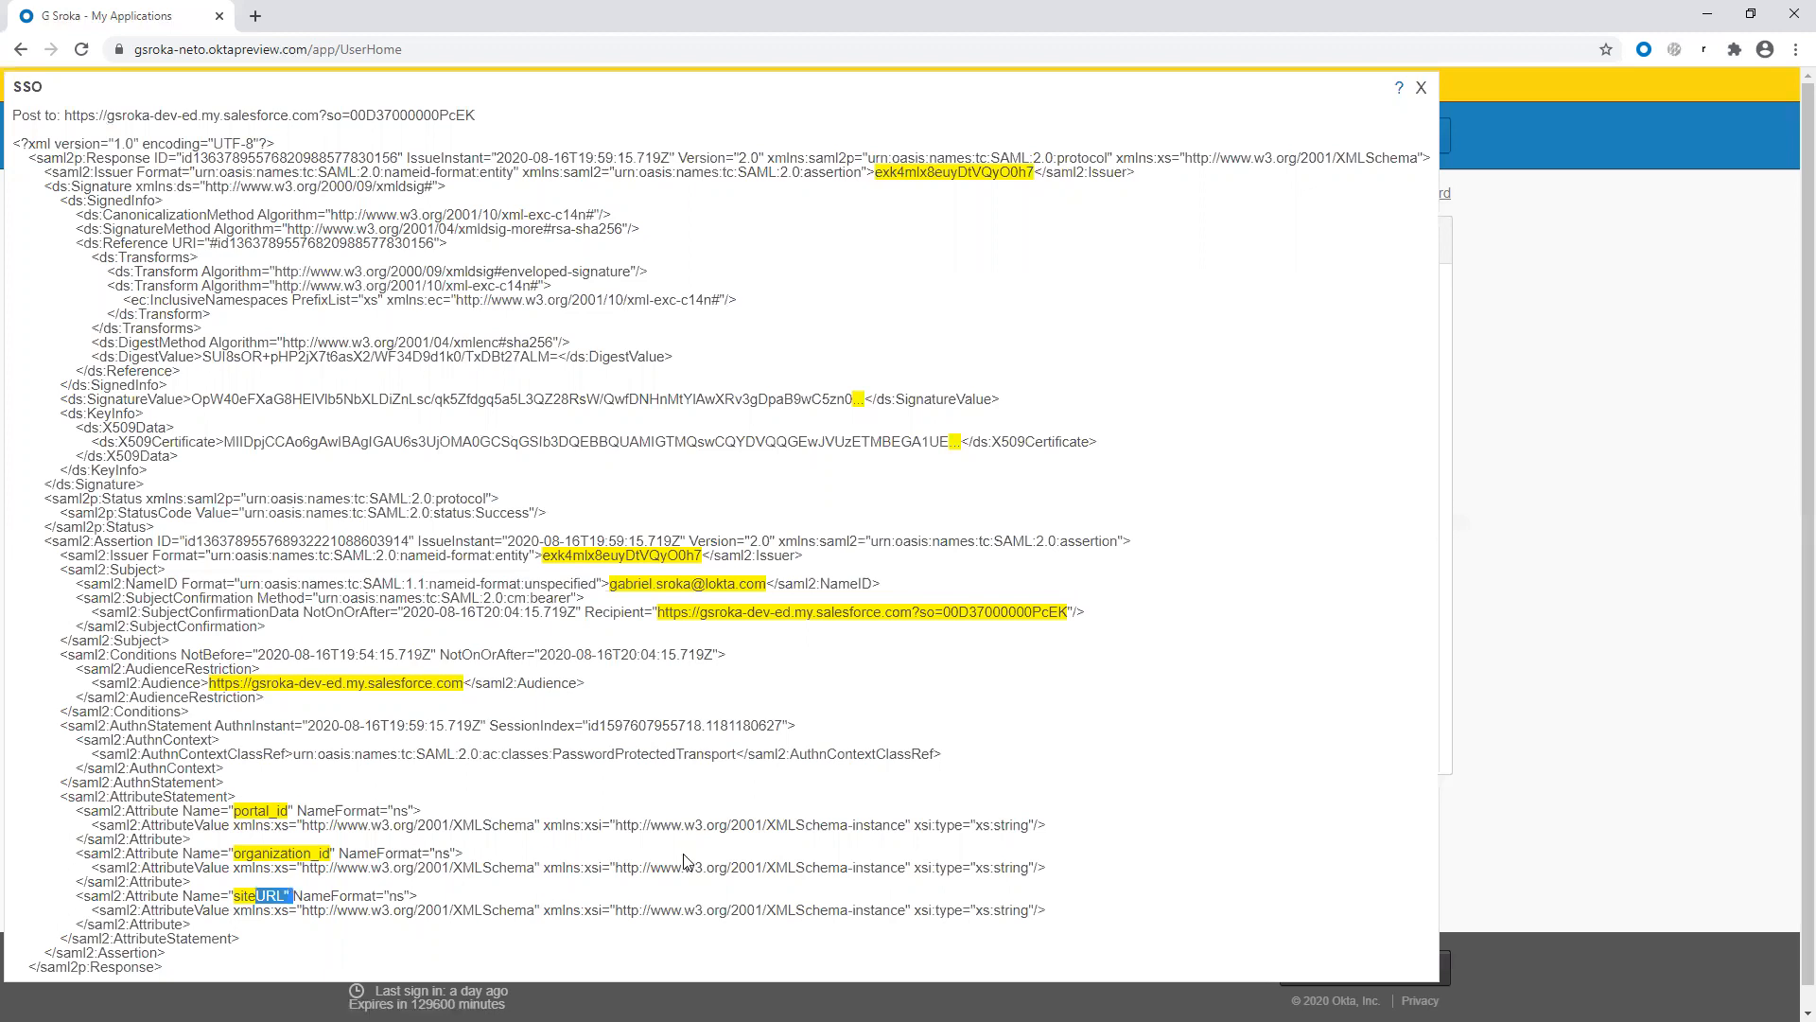
pyautogui.moveTo(855, 826); pyautogui.dragTo(939, 824)
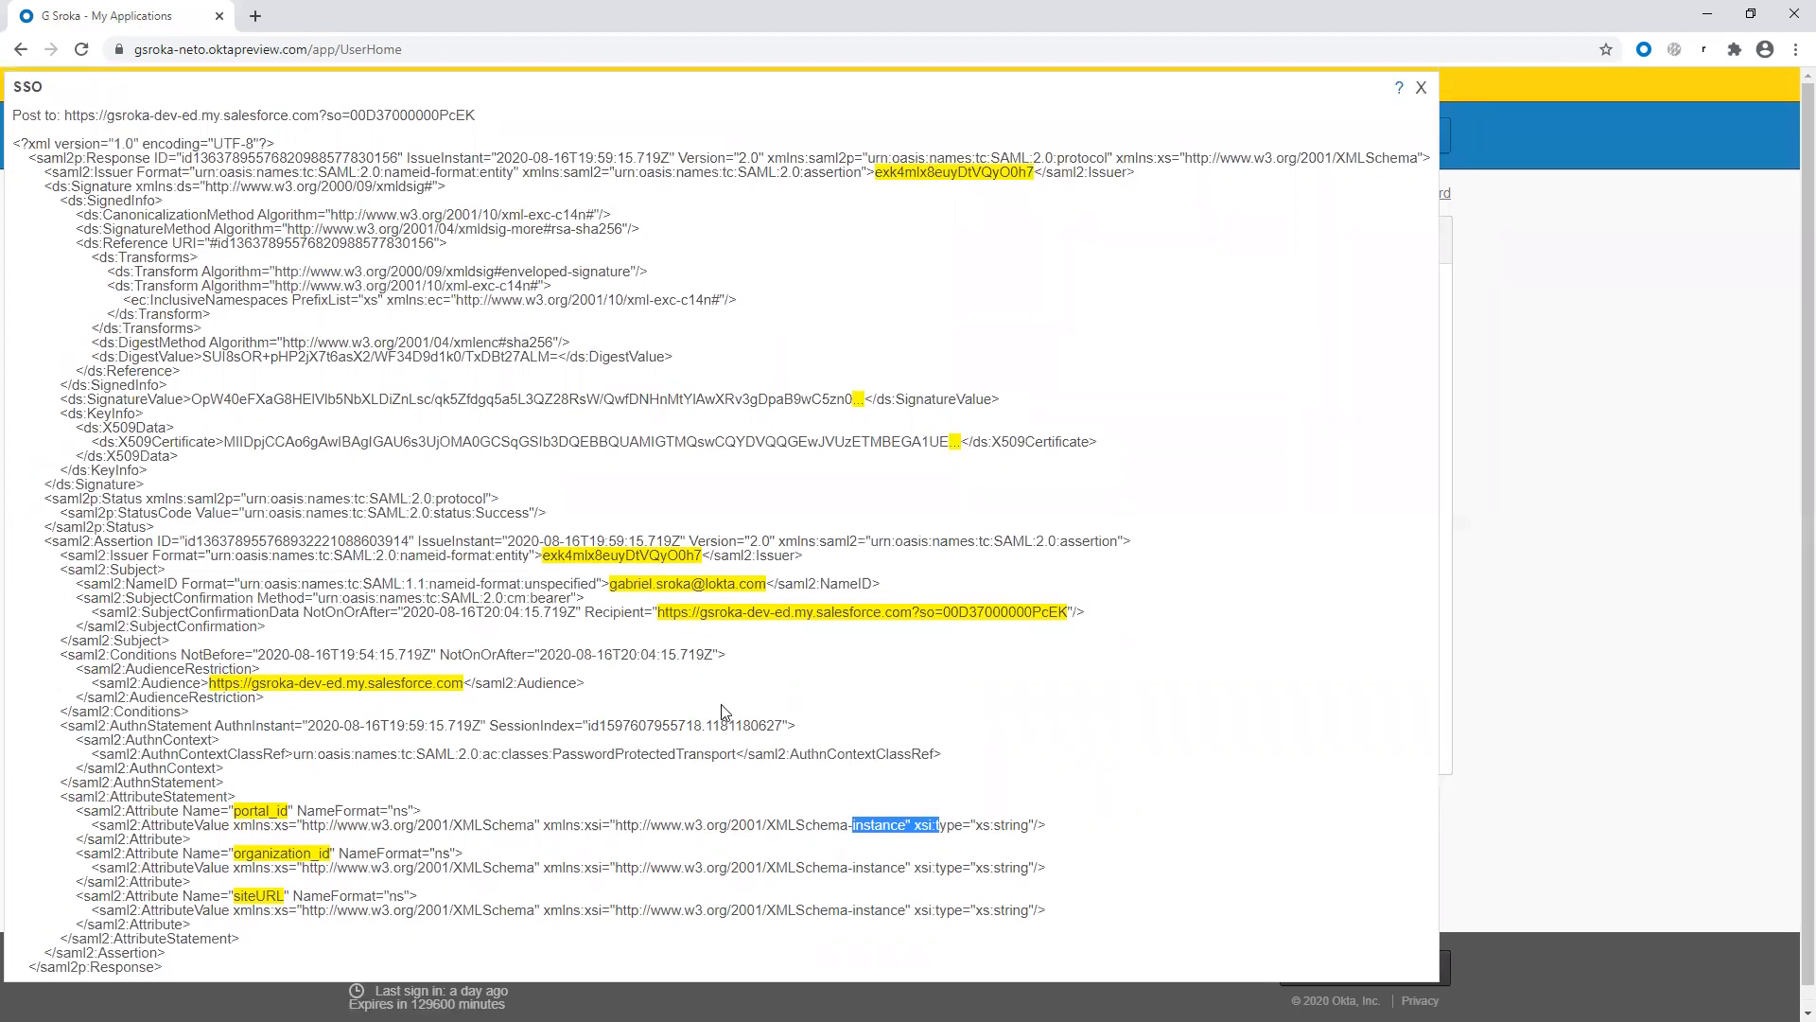
pyautogui.click(722, 712)
pyautogui.moveTo(615, 582); pyautogui.dragTo(736, 579)
pyautogui.click(736, 579)
# Step: Close the SSO assertion and view the Windows/Linux Servers apps before returning to the Student apps
pyautogui.click(1421, 87)
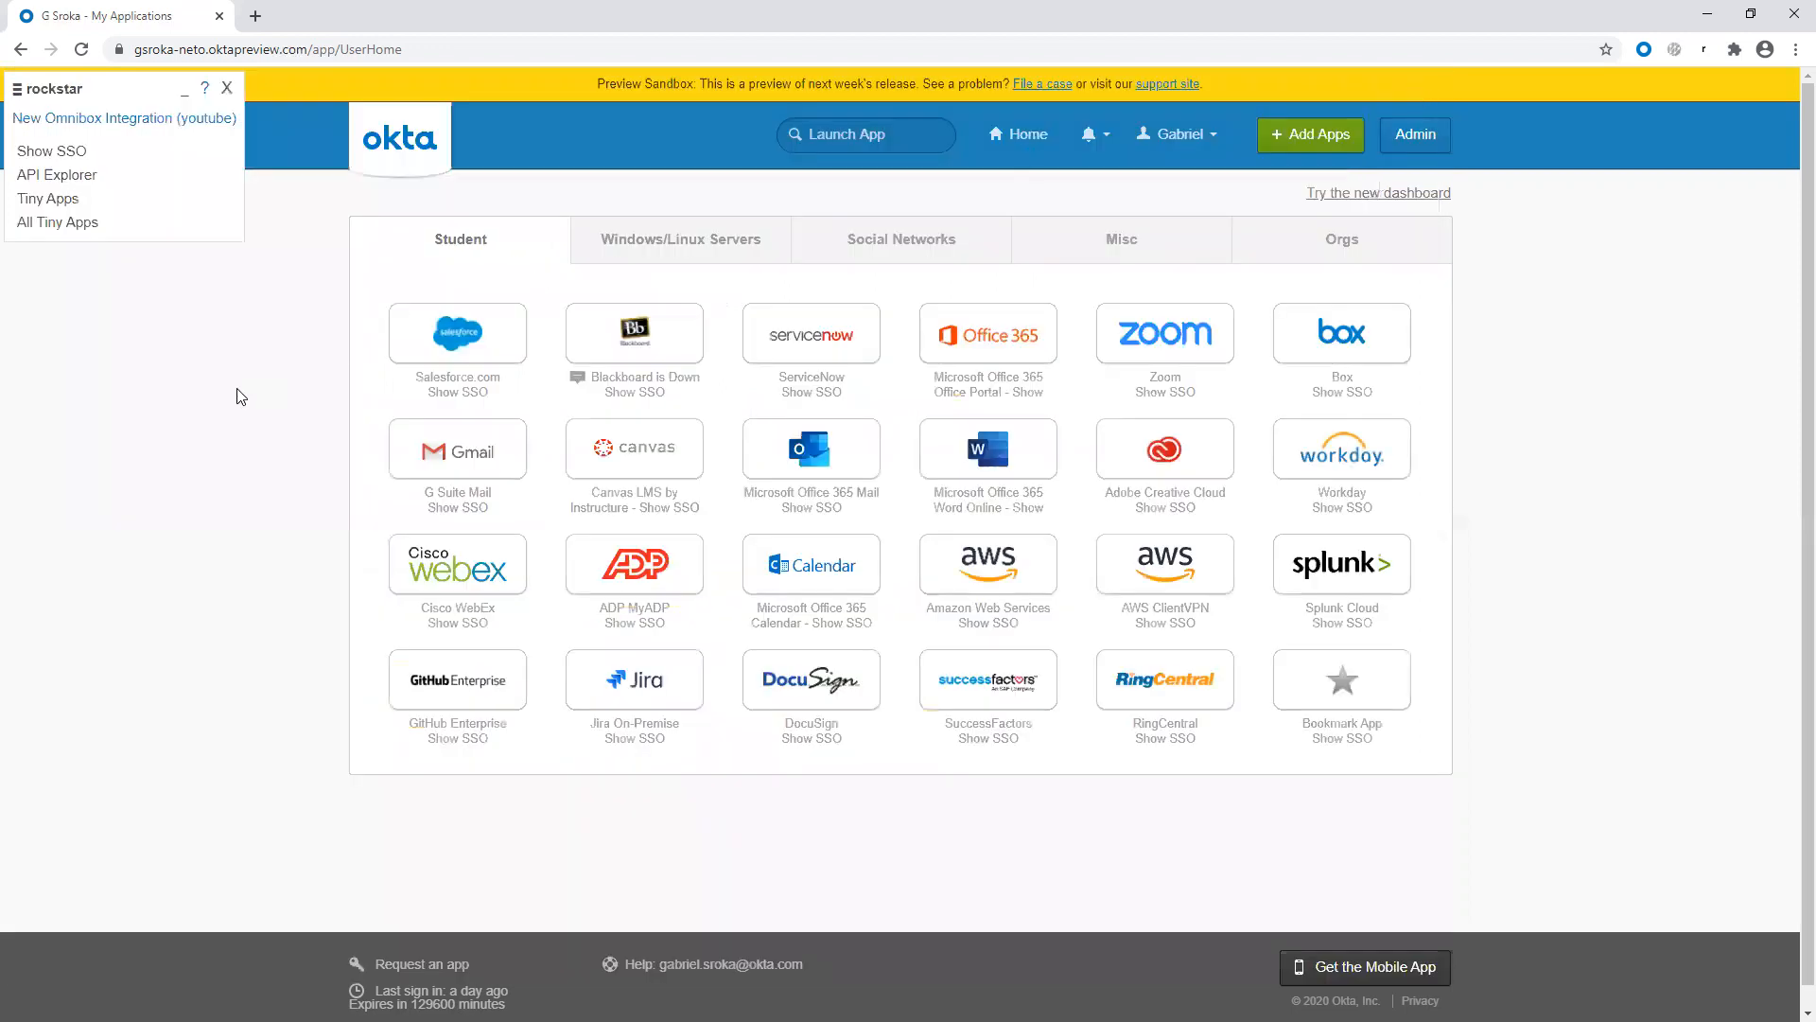
pyautogui.click(690, 248)
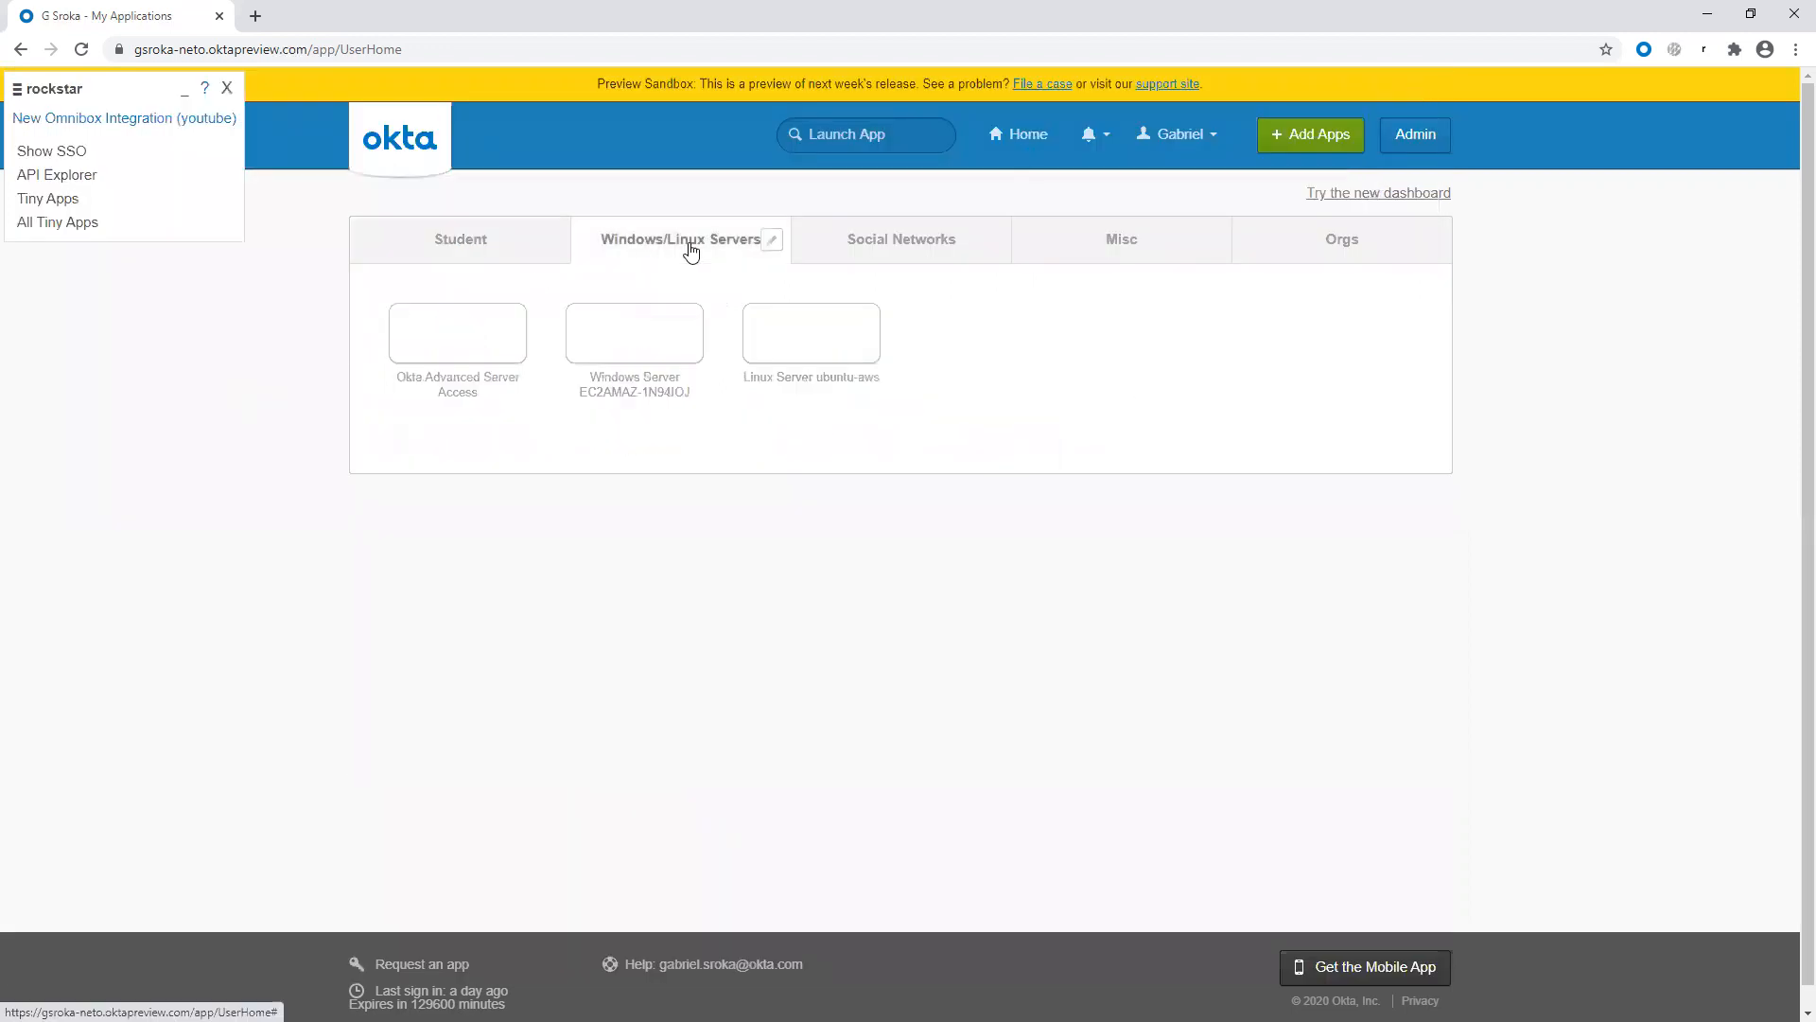
pyautogui.click(468, 246)
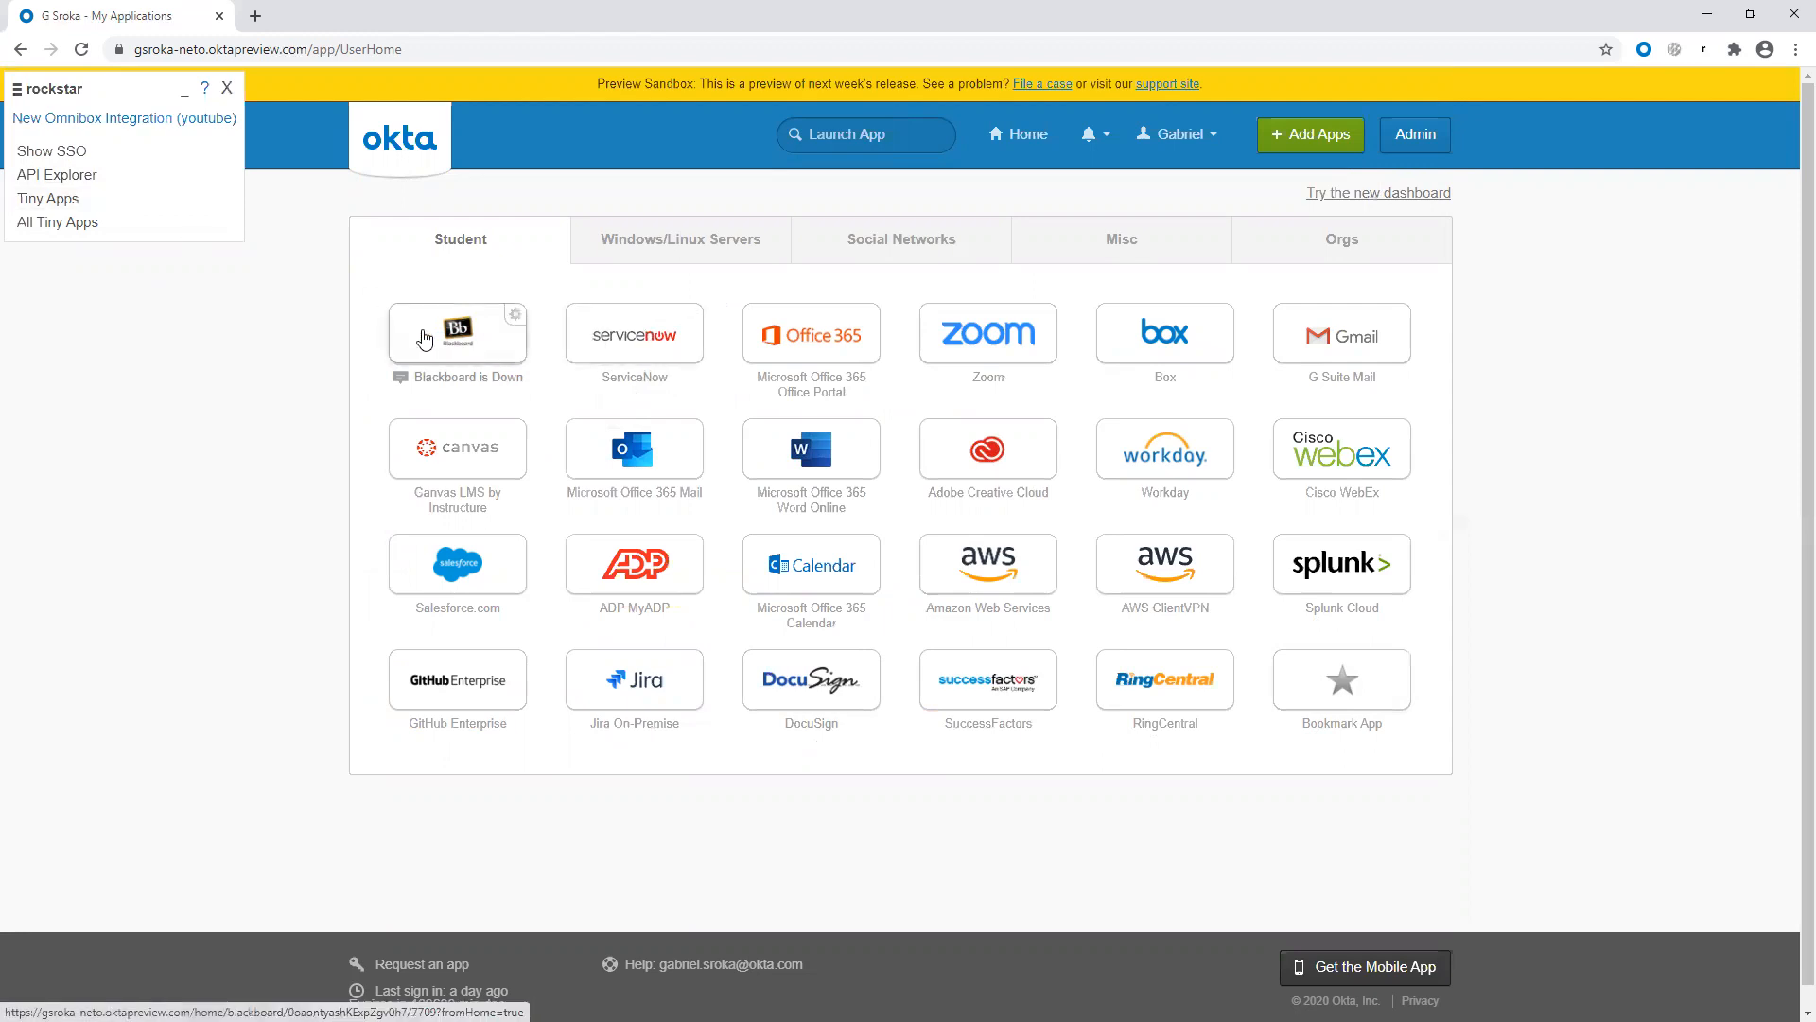
# Step: Toggle rockstar's Tiny Apps display, check that it survives a page reload, and restore the full-size app icons
pyautogui.click(100, 207)
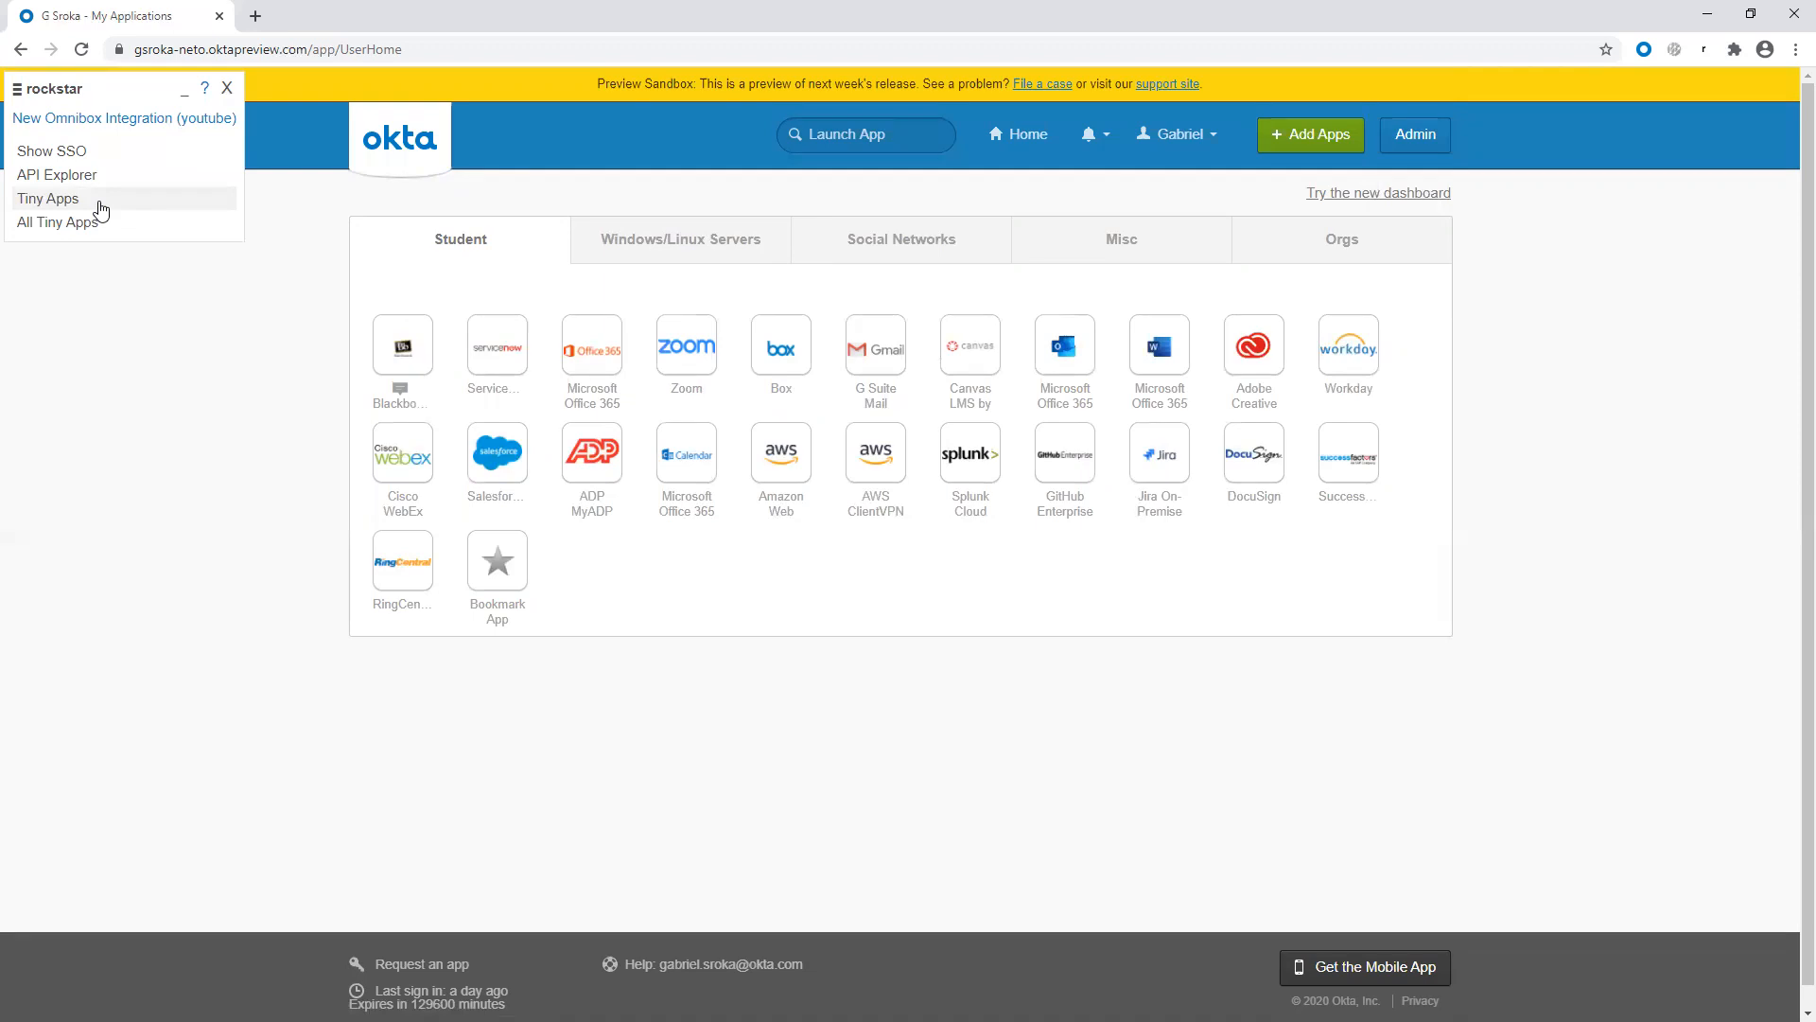
pyautogui.click(102, 208)
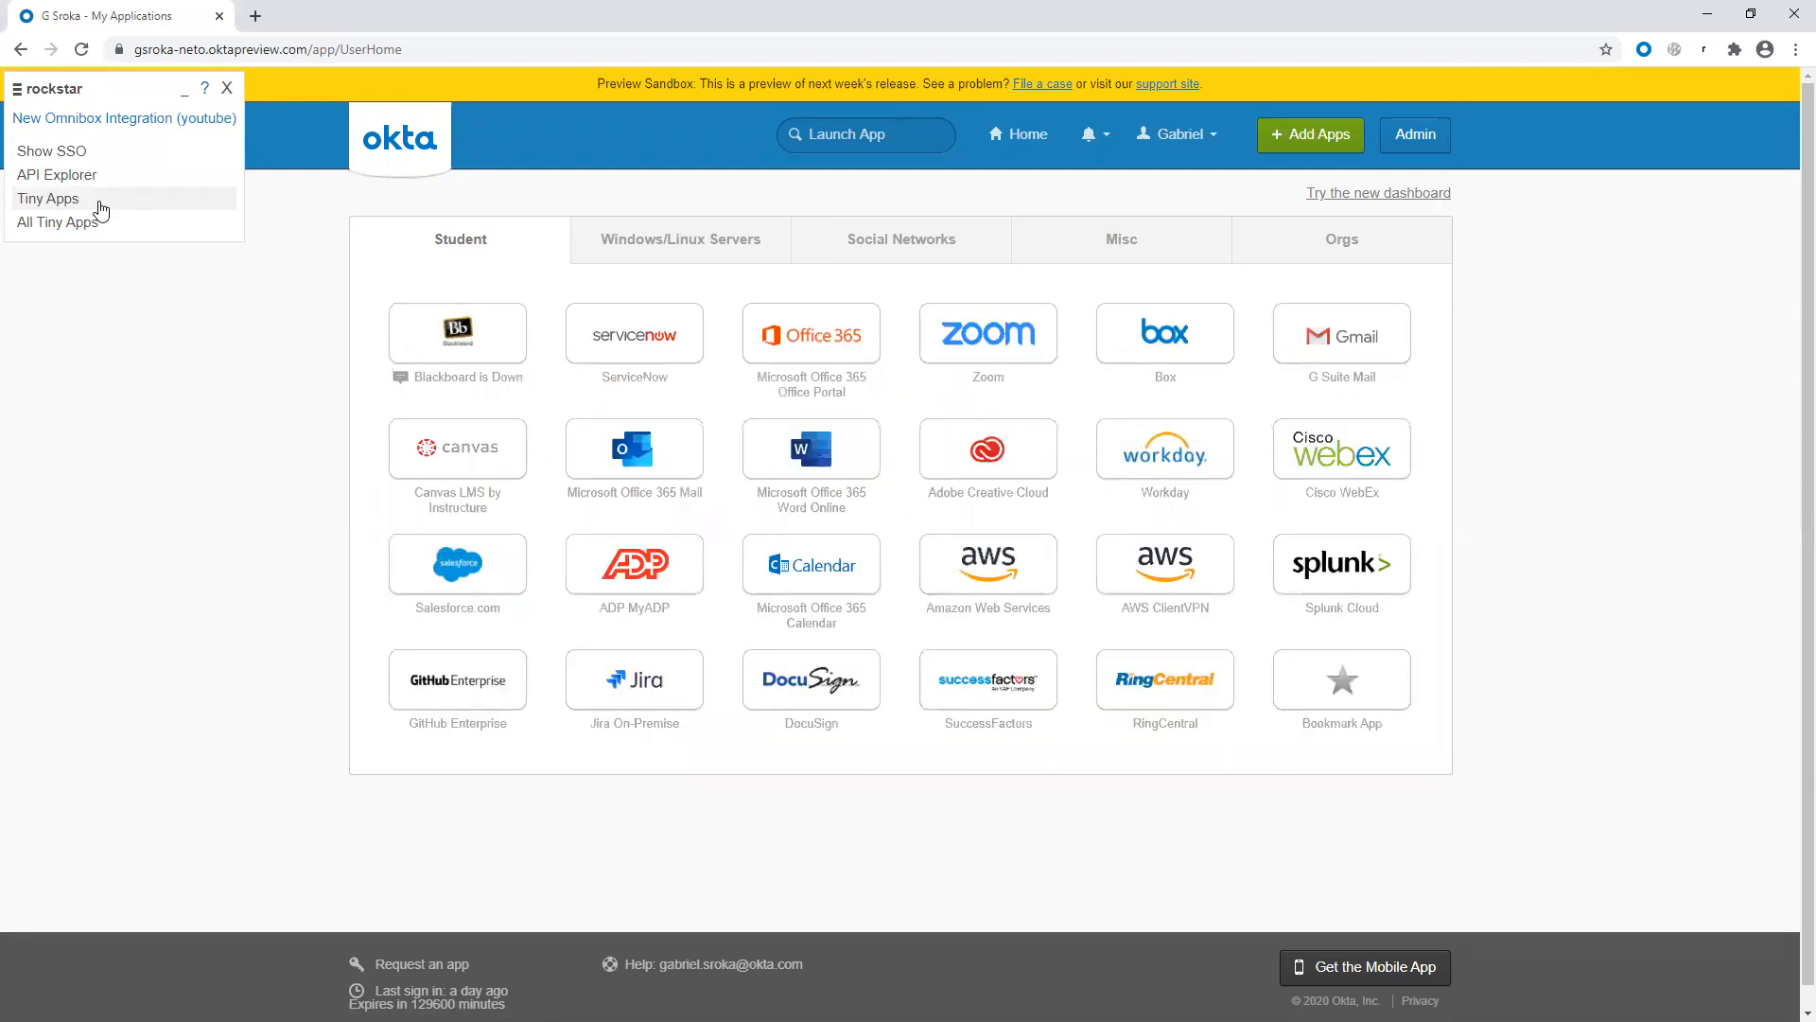
pyautogui.click(102, 208)
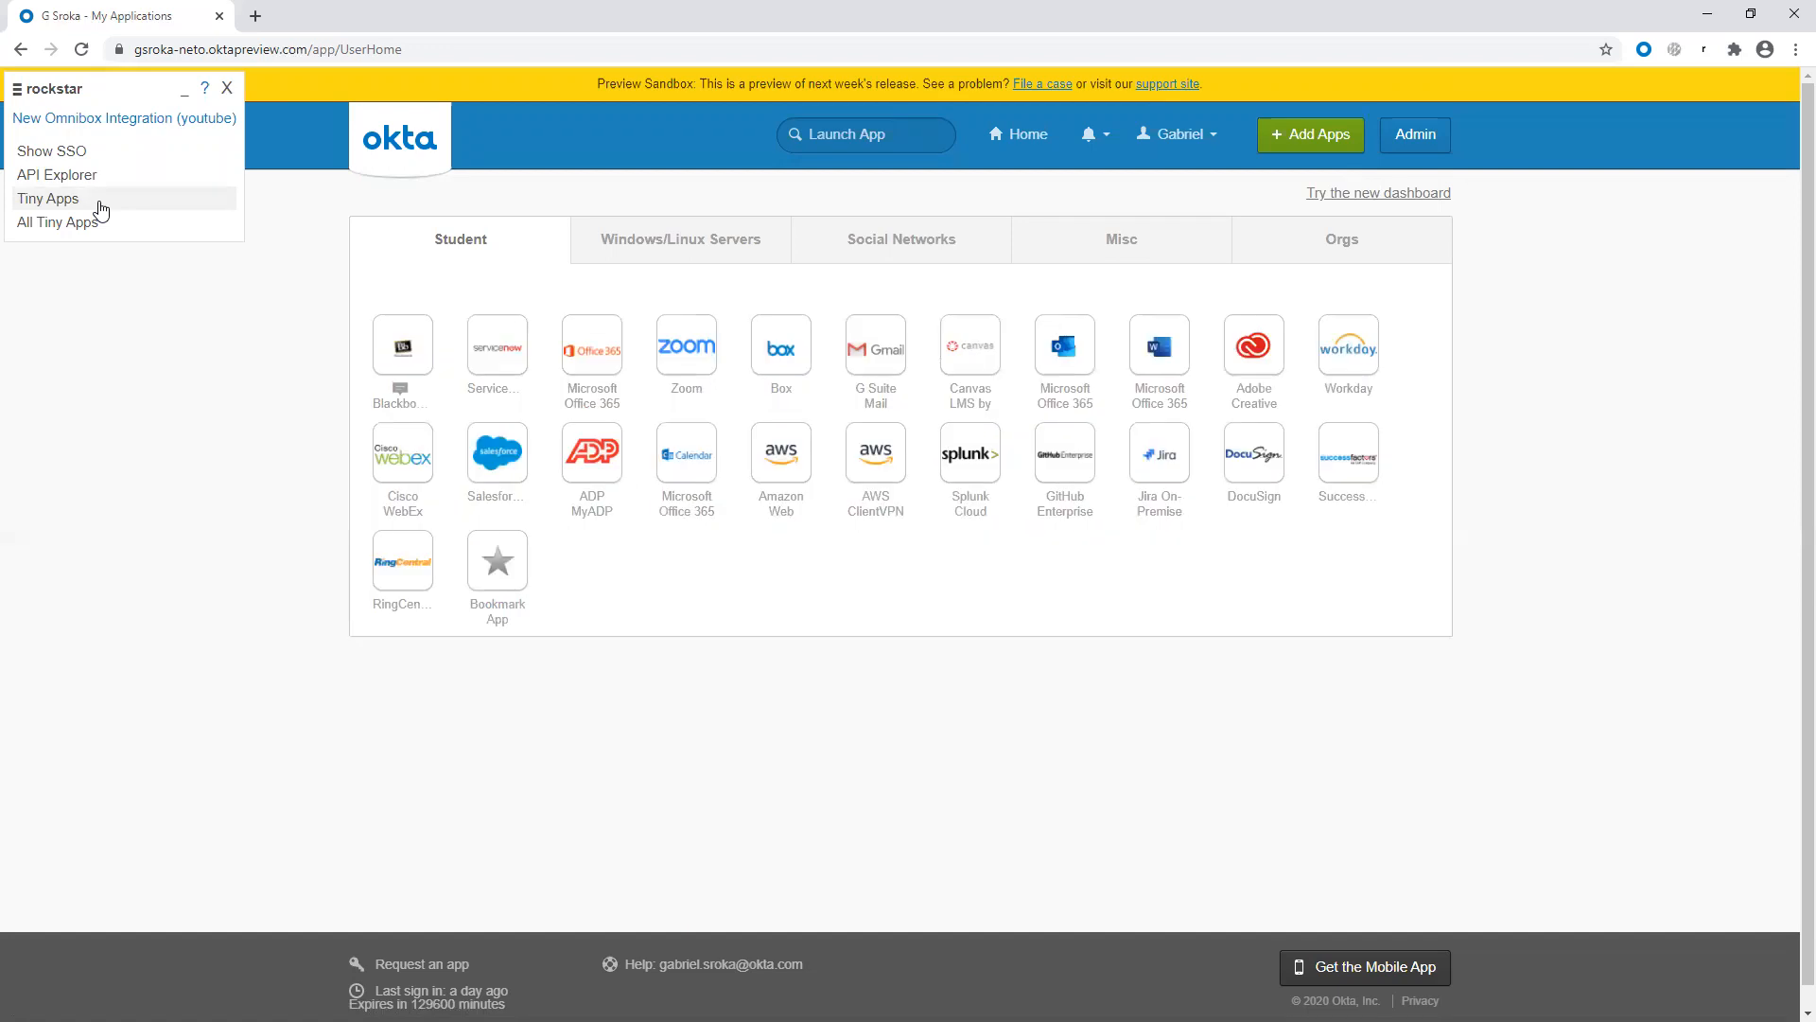
pyautogui.click(81, 50)
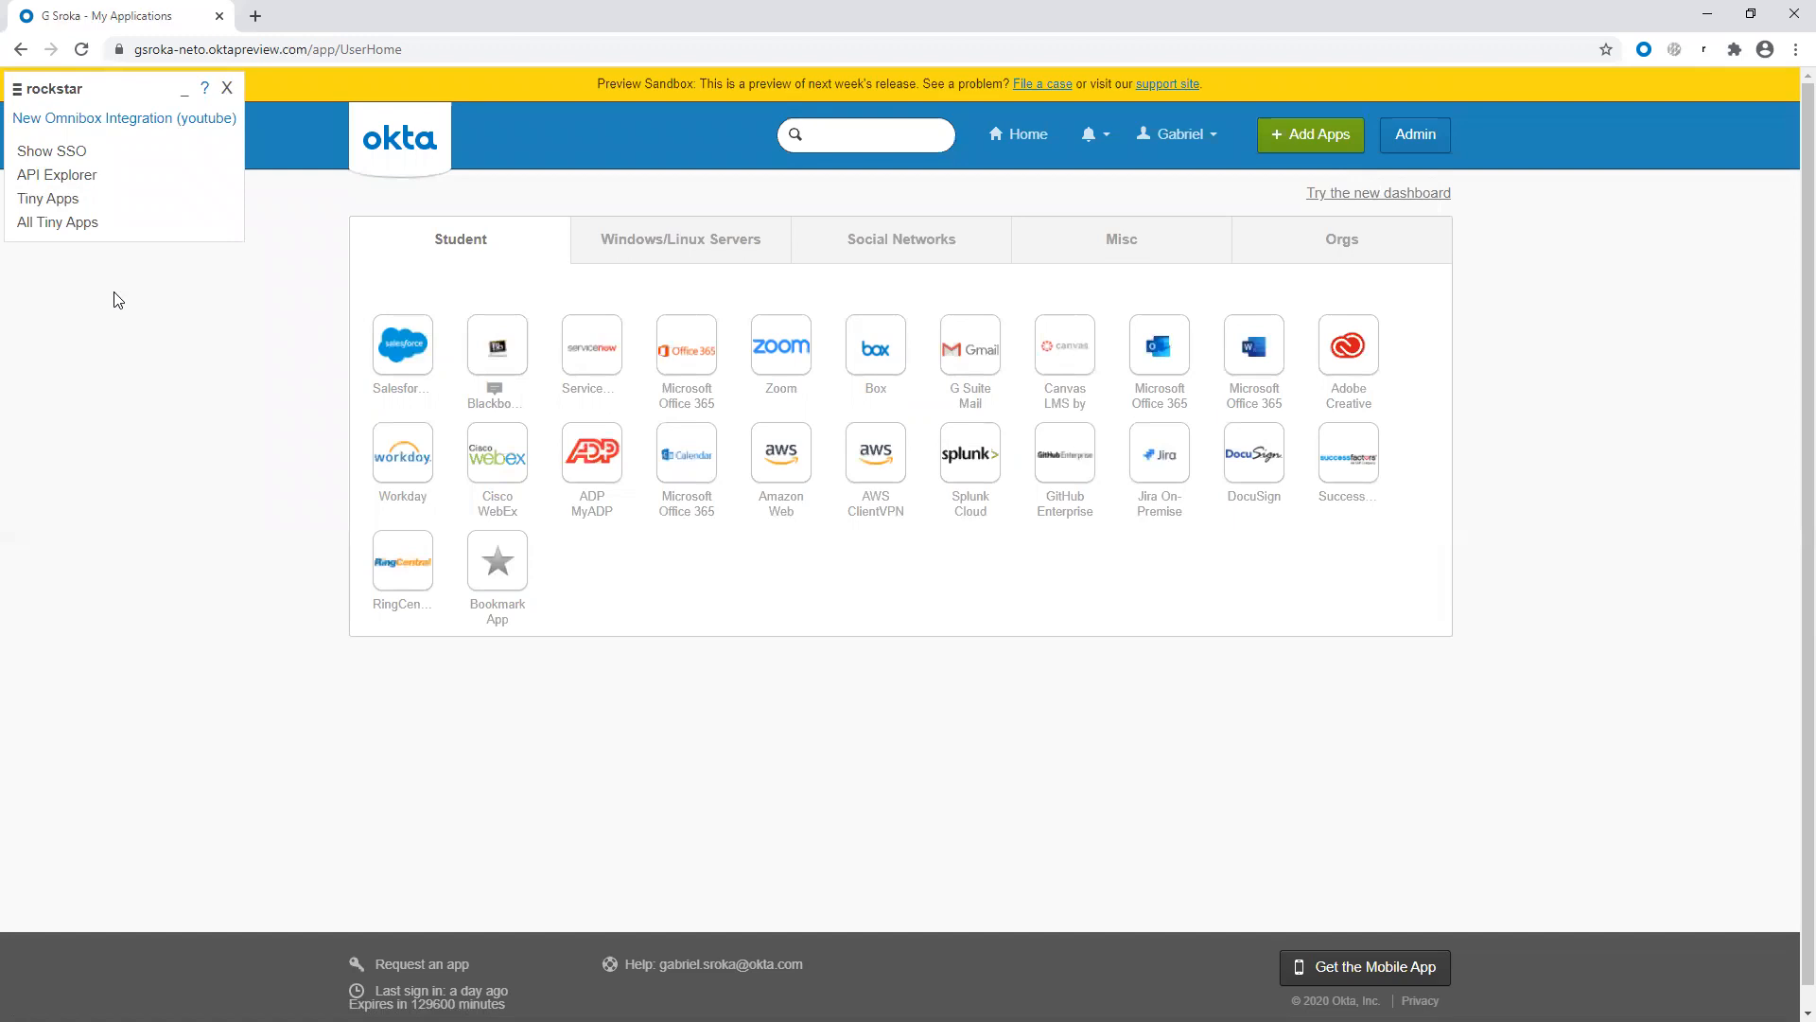
pyautogui.click(91, 208)
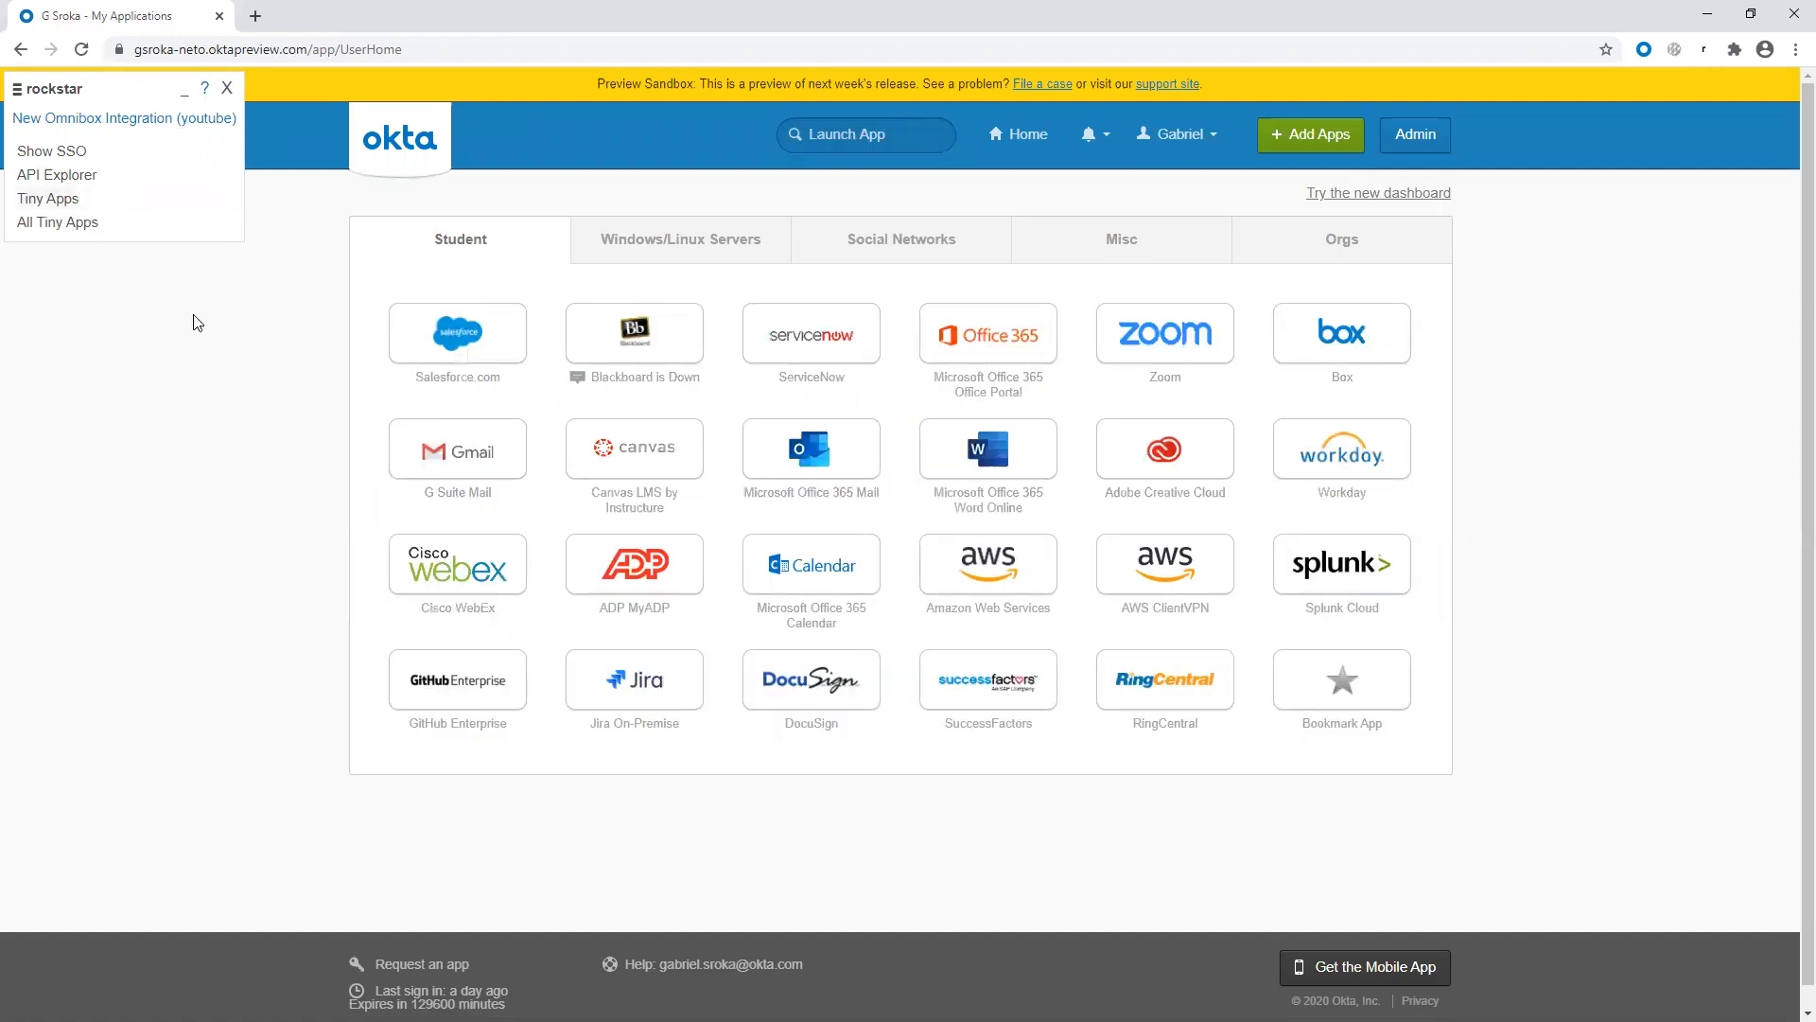
# Step: Show every assigned app in rockstar's All Tiny Apps overview and close it
pyautogui.click(110, 231)
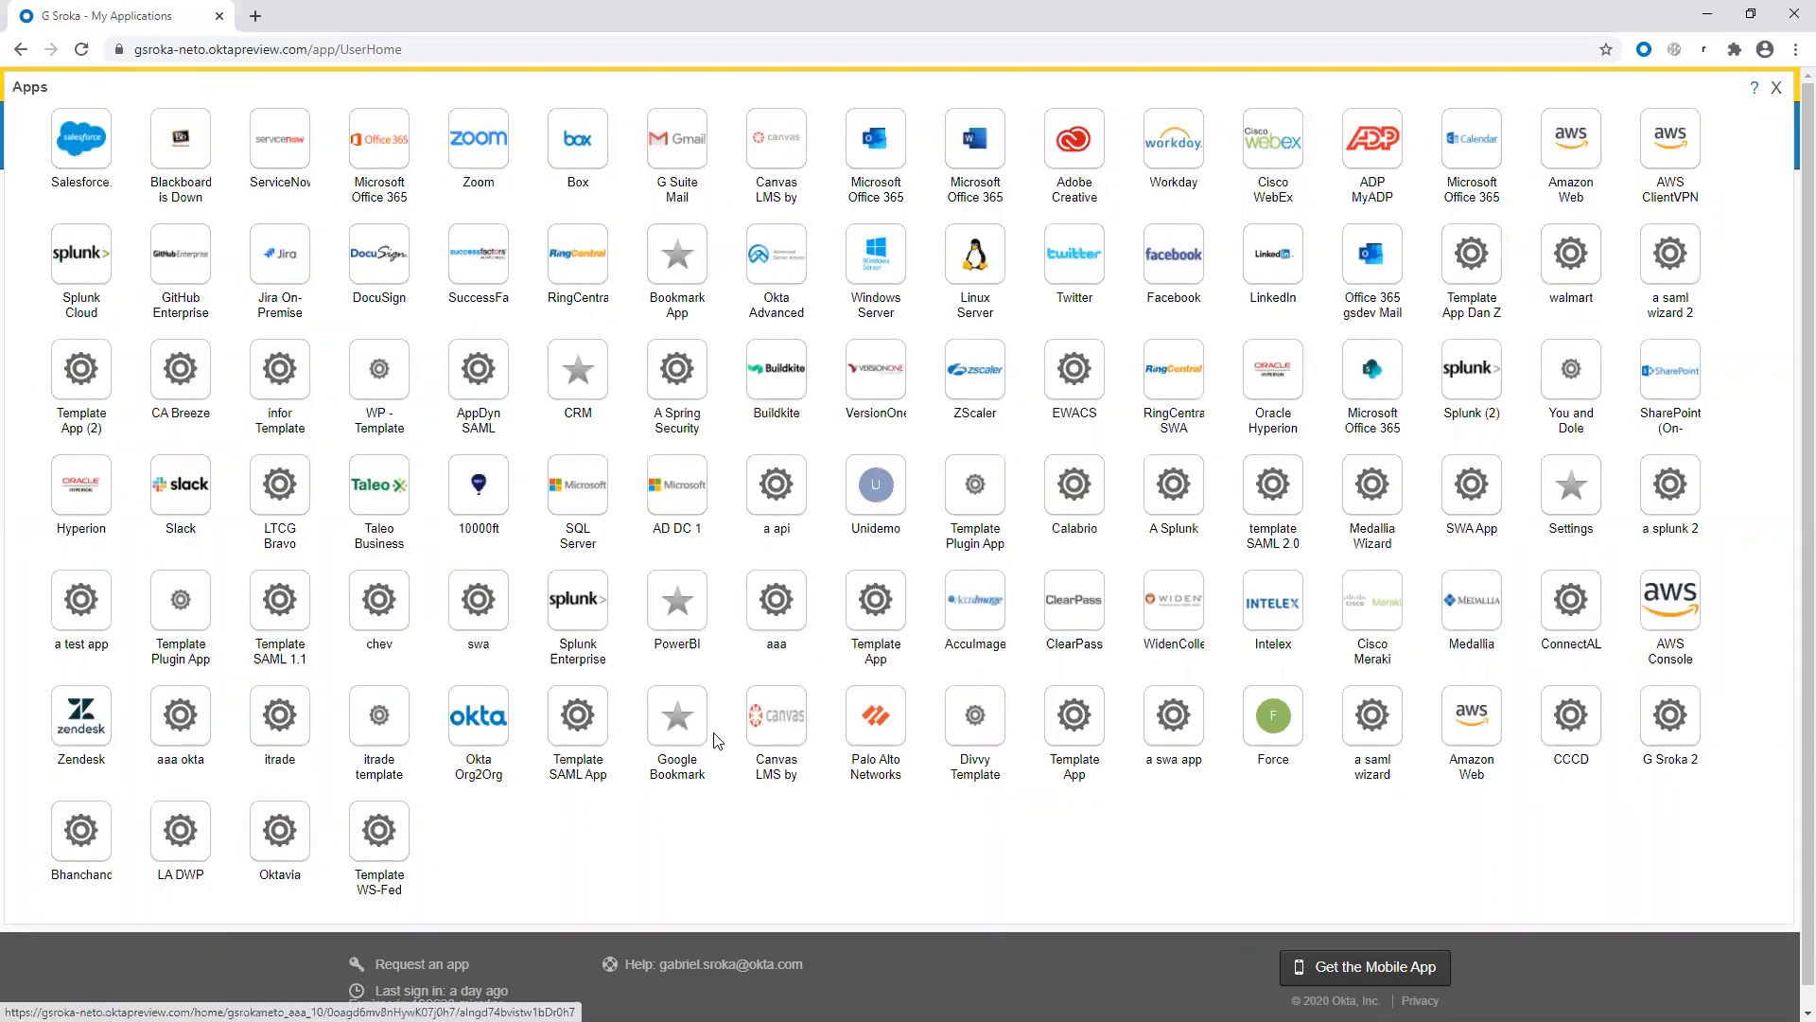
pyautogui.click(1776, 88)
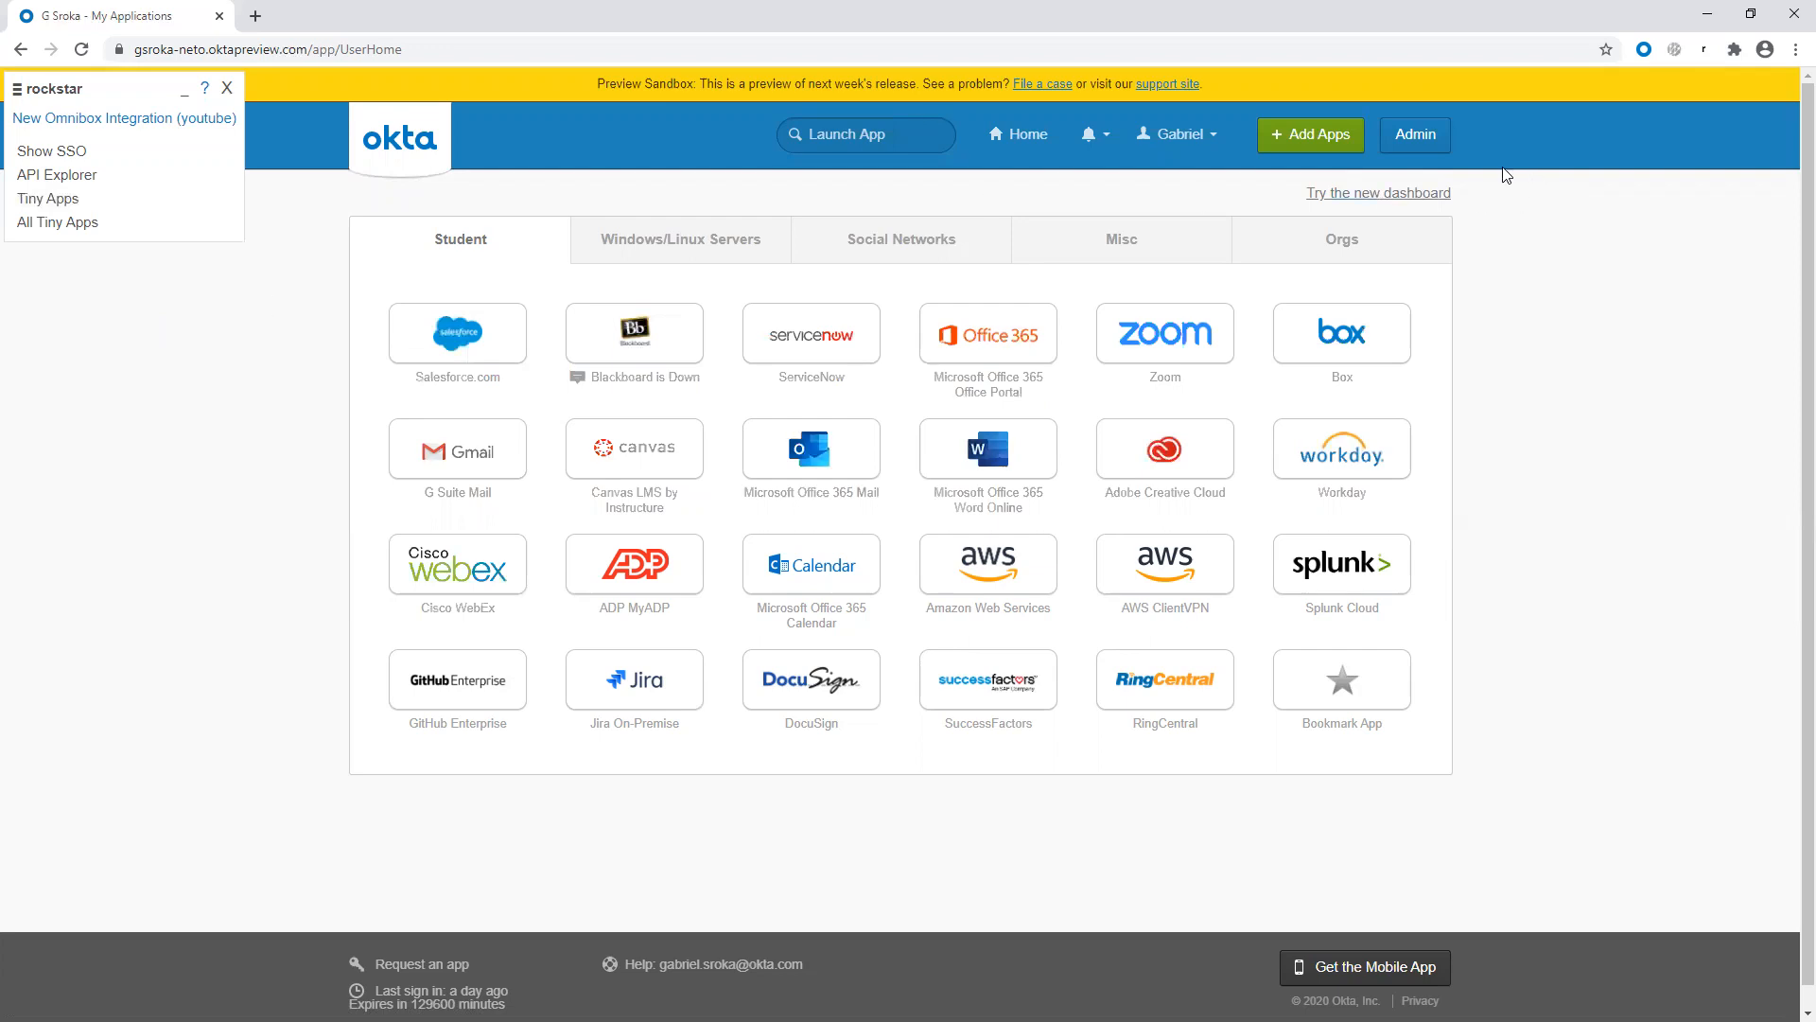
# Step: Open the Okta admin dashboard and enlarge the page by one zoom level
pyautogui.click(1413, 147)
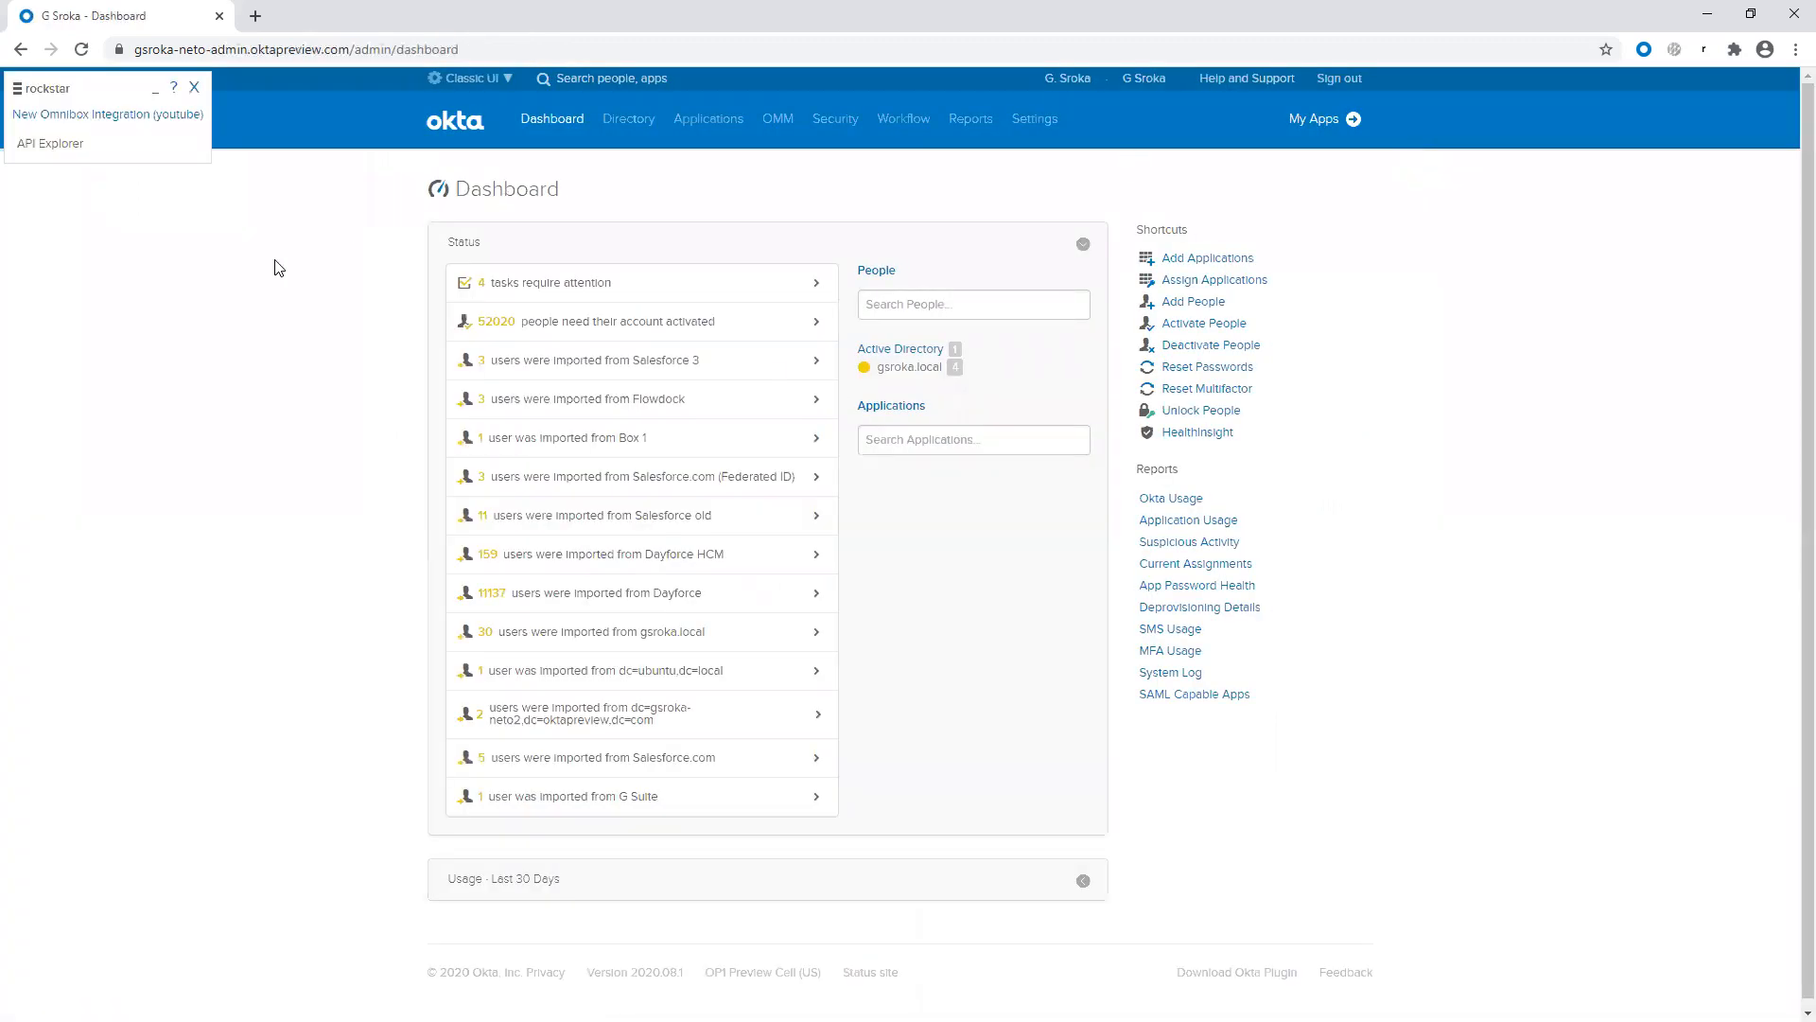
pyautogui.hotkey('ctrl', '+')
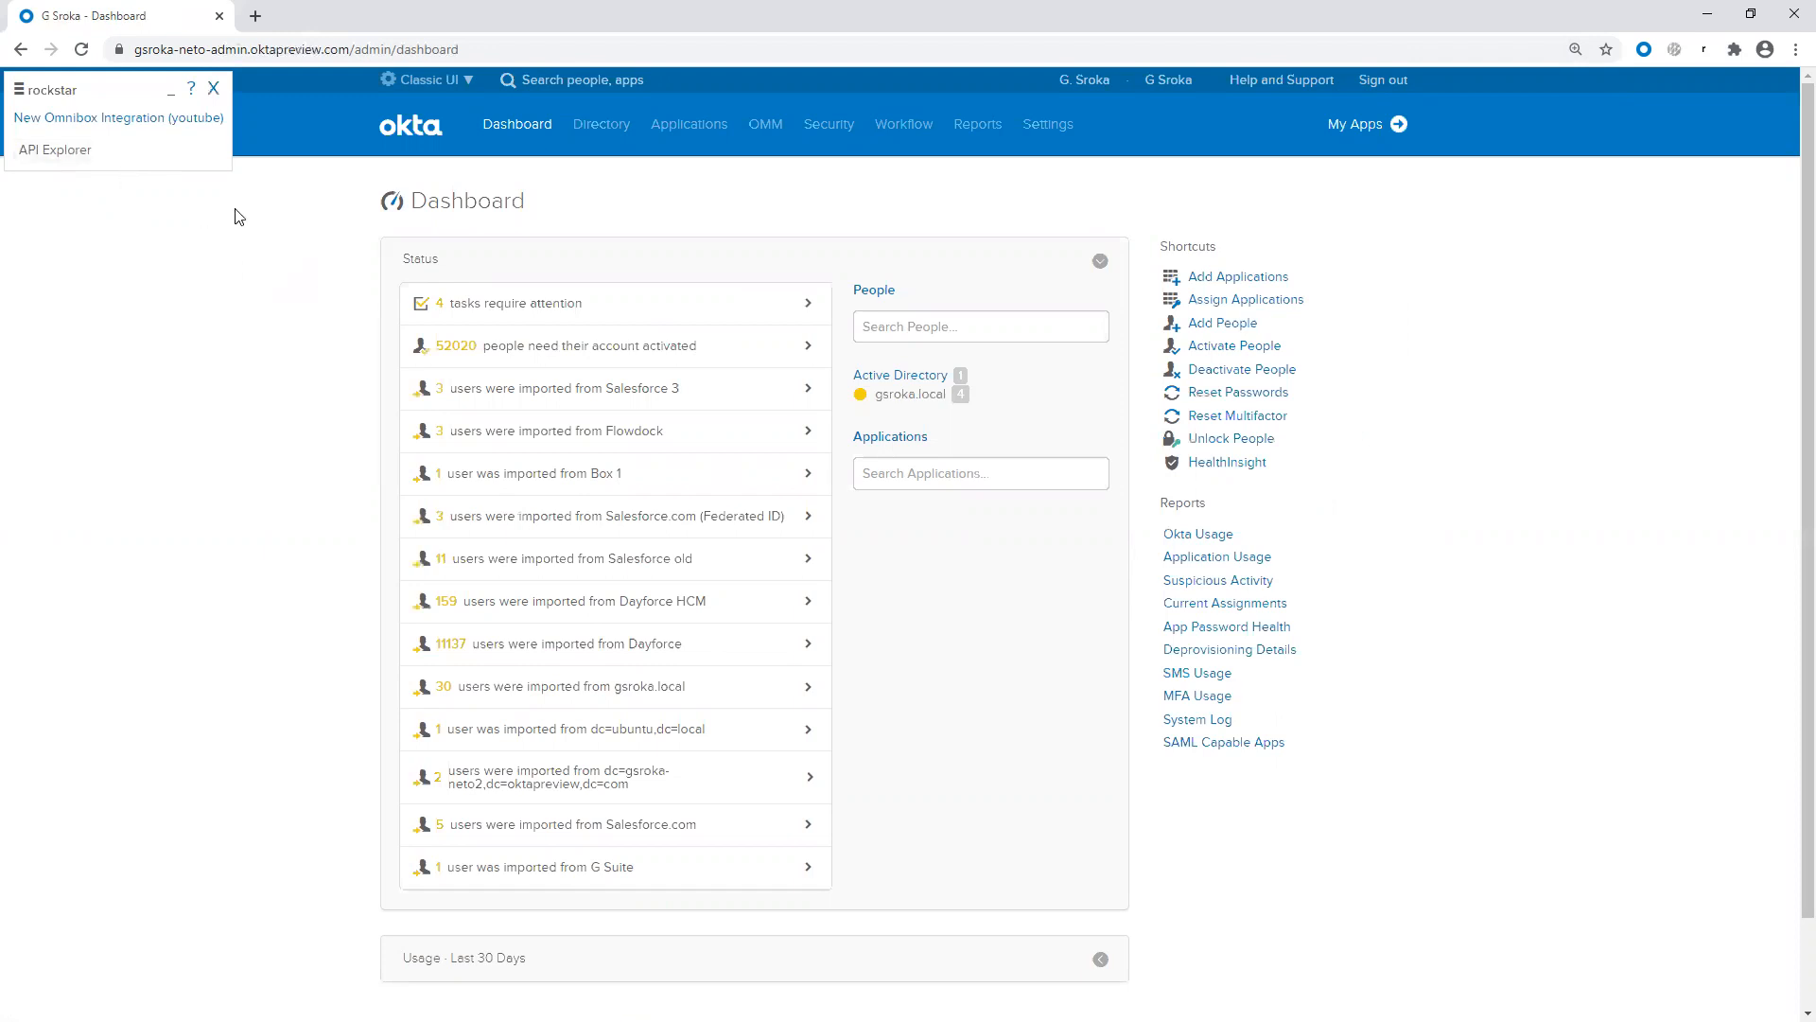
# Step: Visit the People, Groups and Applications pages to see the rockstar options offered on each
pyautogui.click(591, 138)
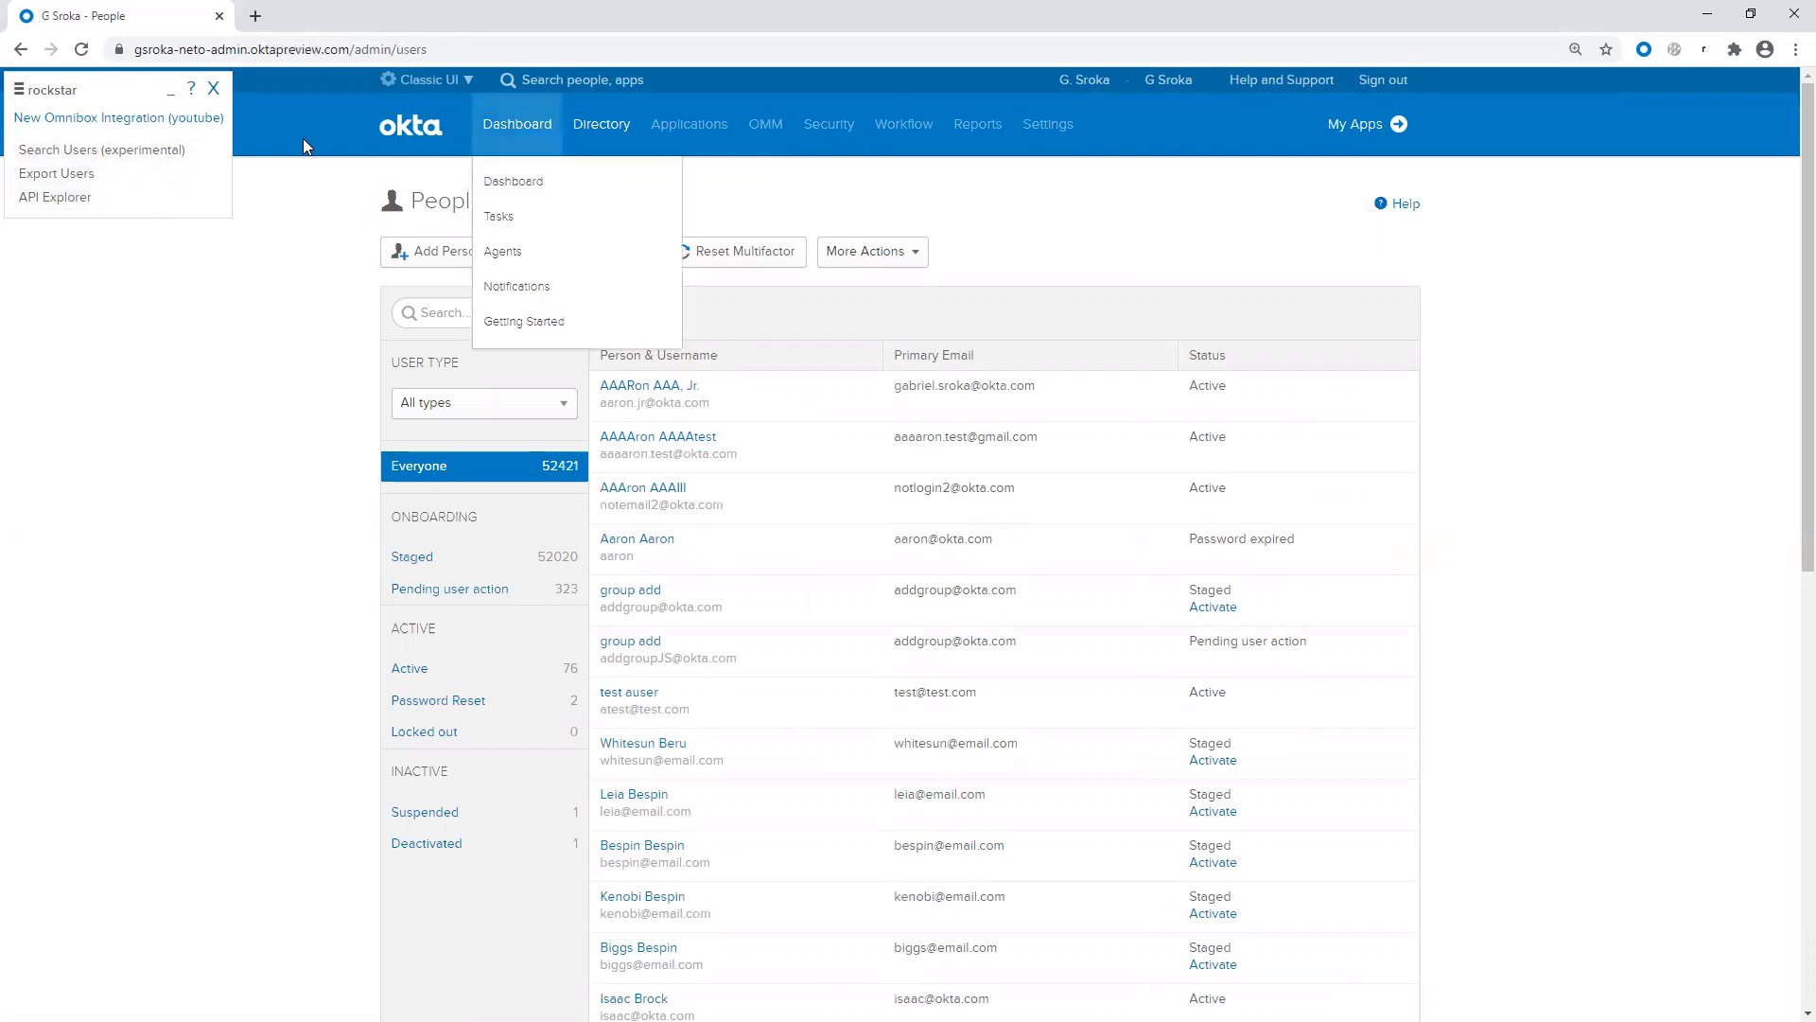
pyautogui.moveTo(613, 138)
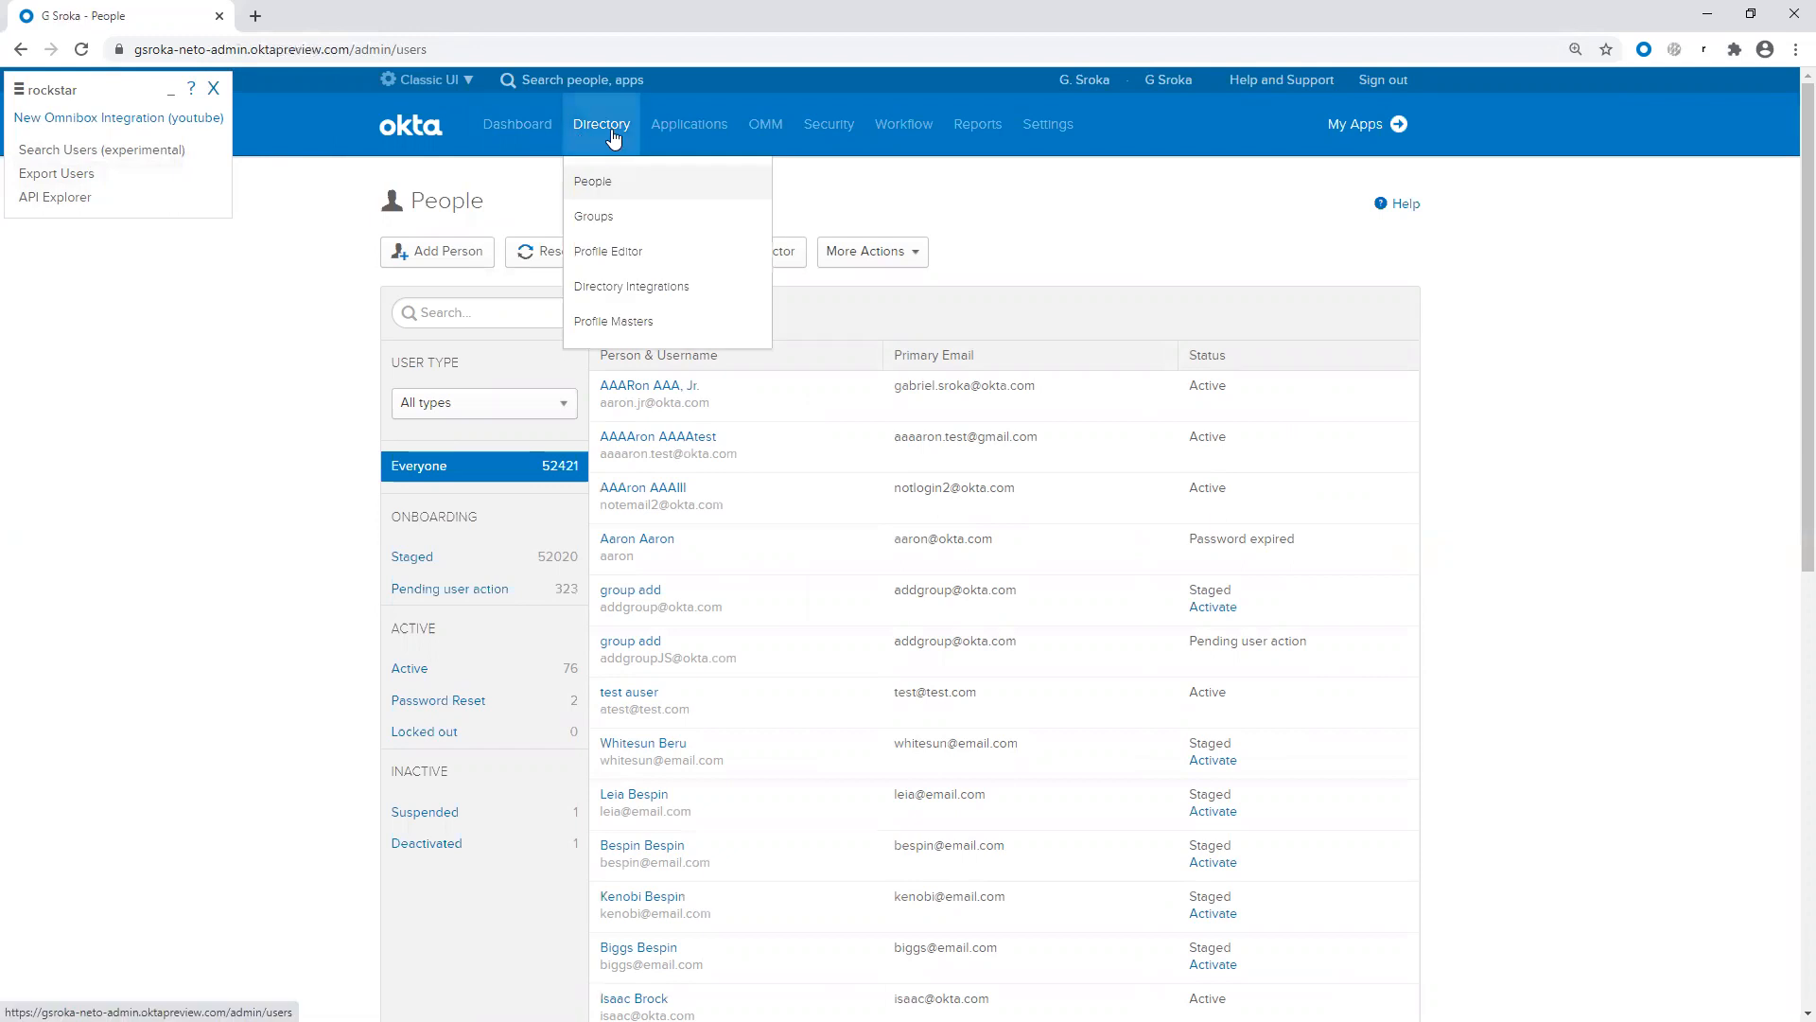
pyautogui.click(627, 218)
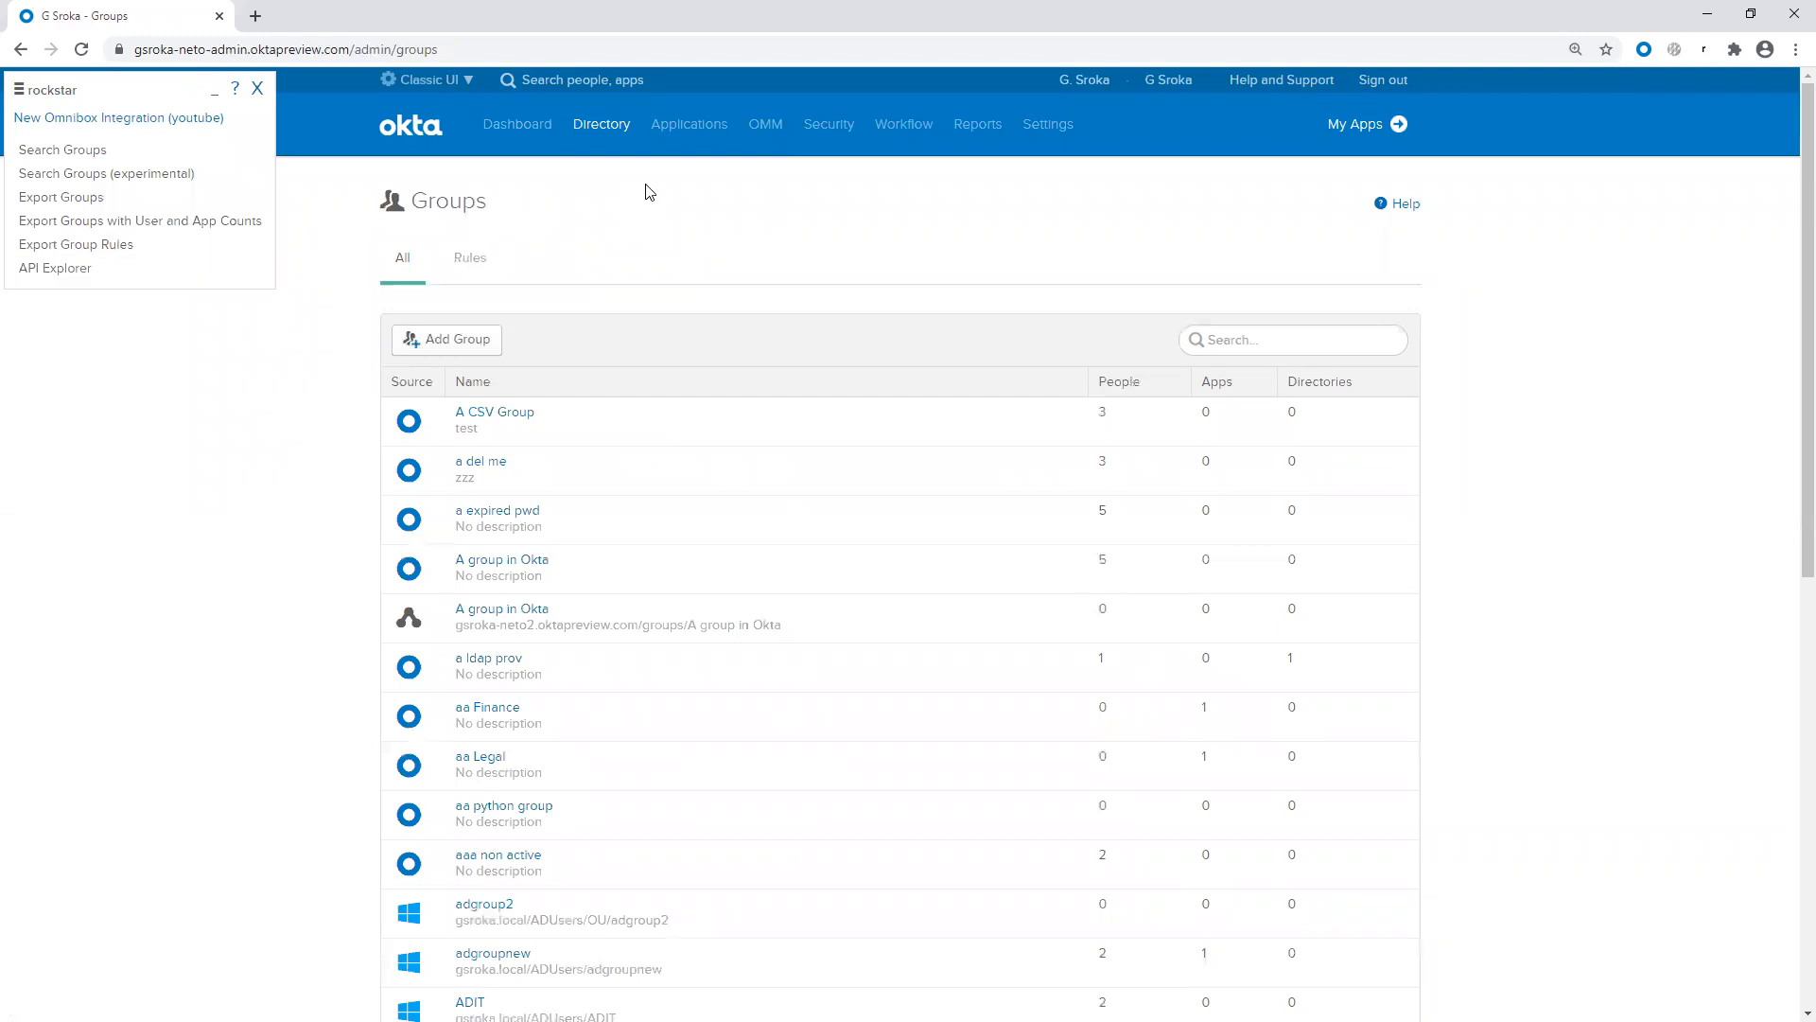
pyautogui.click(664, 140)
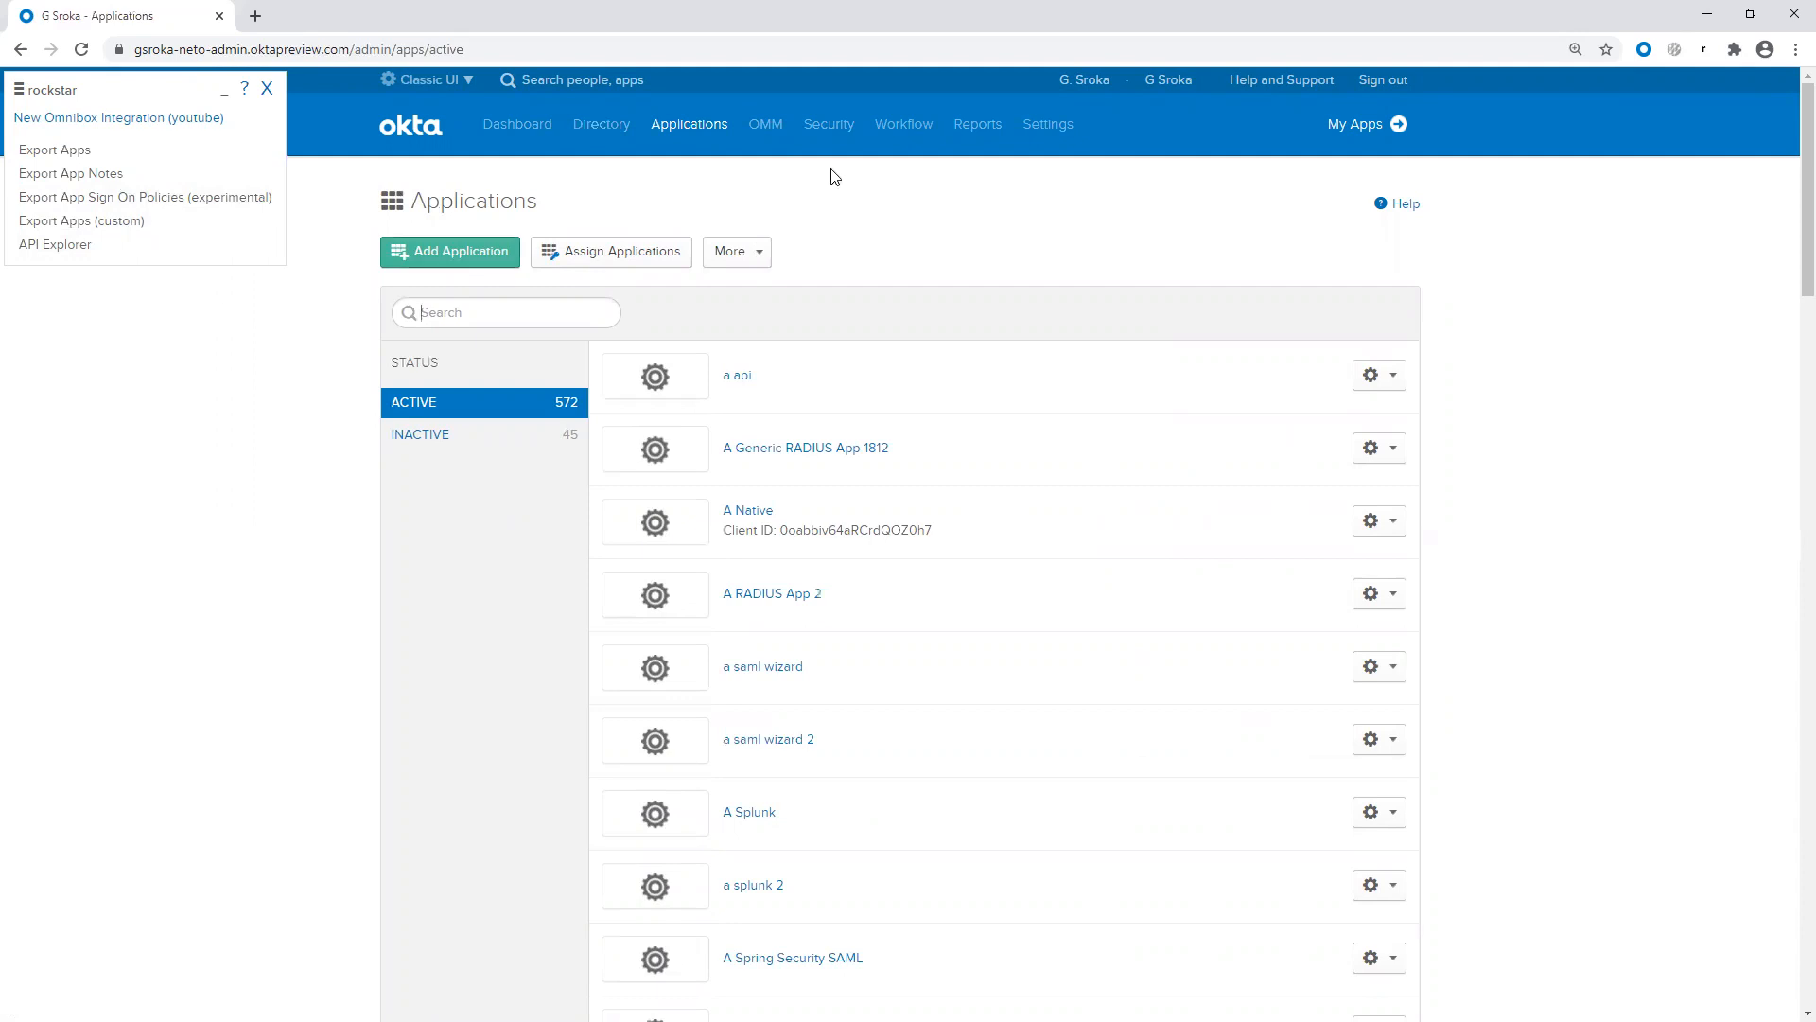
# Step: Open the signed-in administrator's own user profile, display its full attributes with rockstar's Show User, and close them
pyautogui.click(1079, 83)
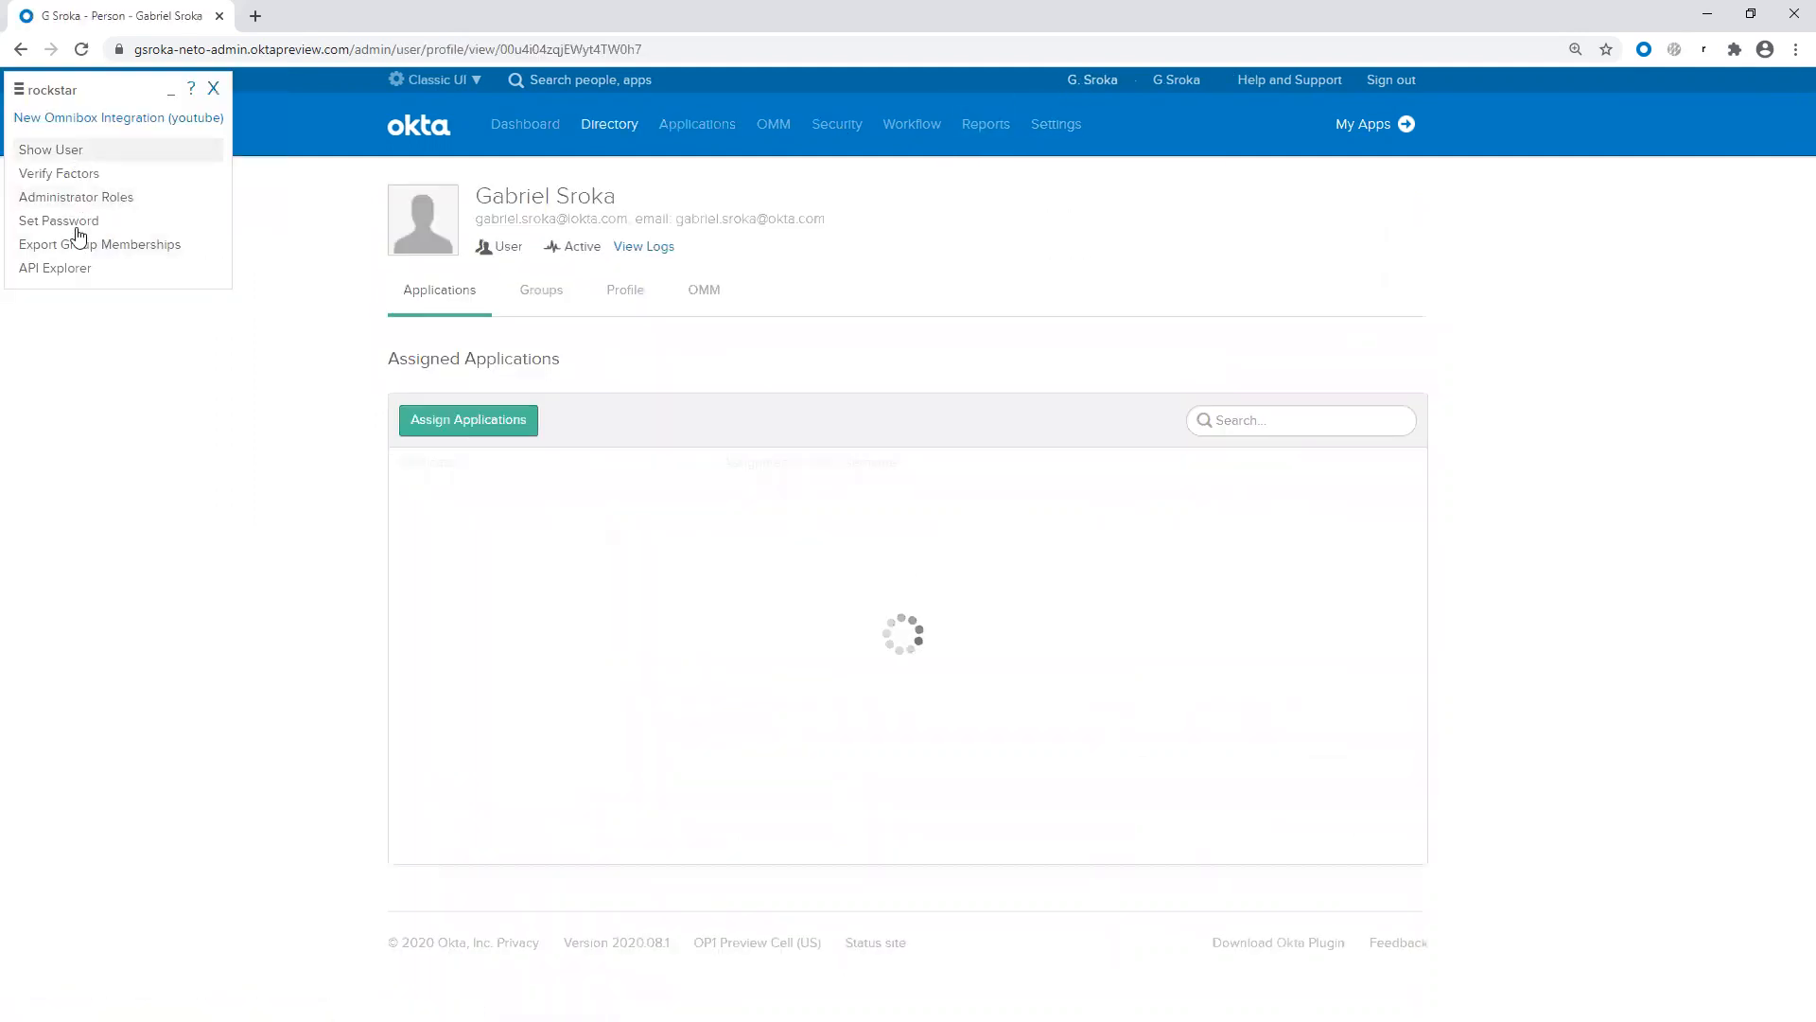
pyautogui.click(111, 157)
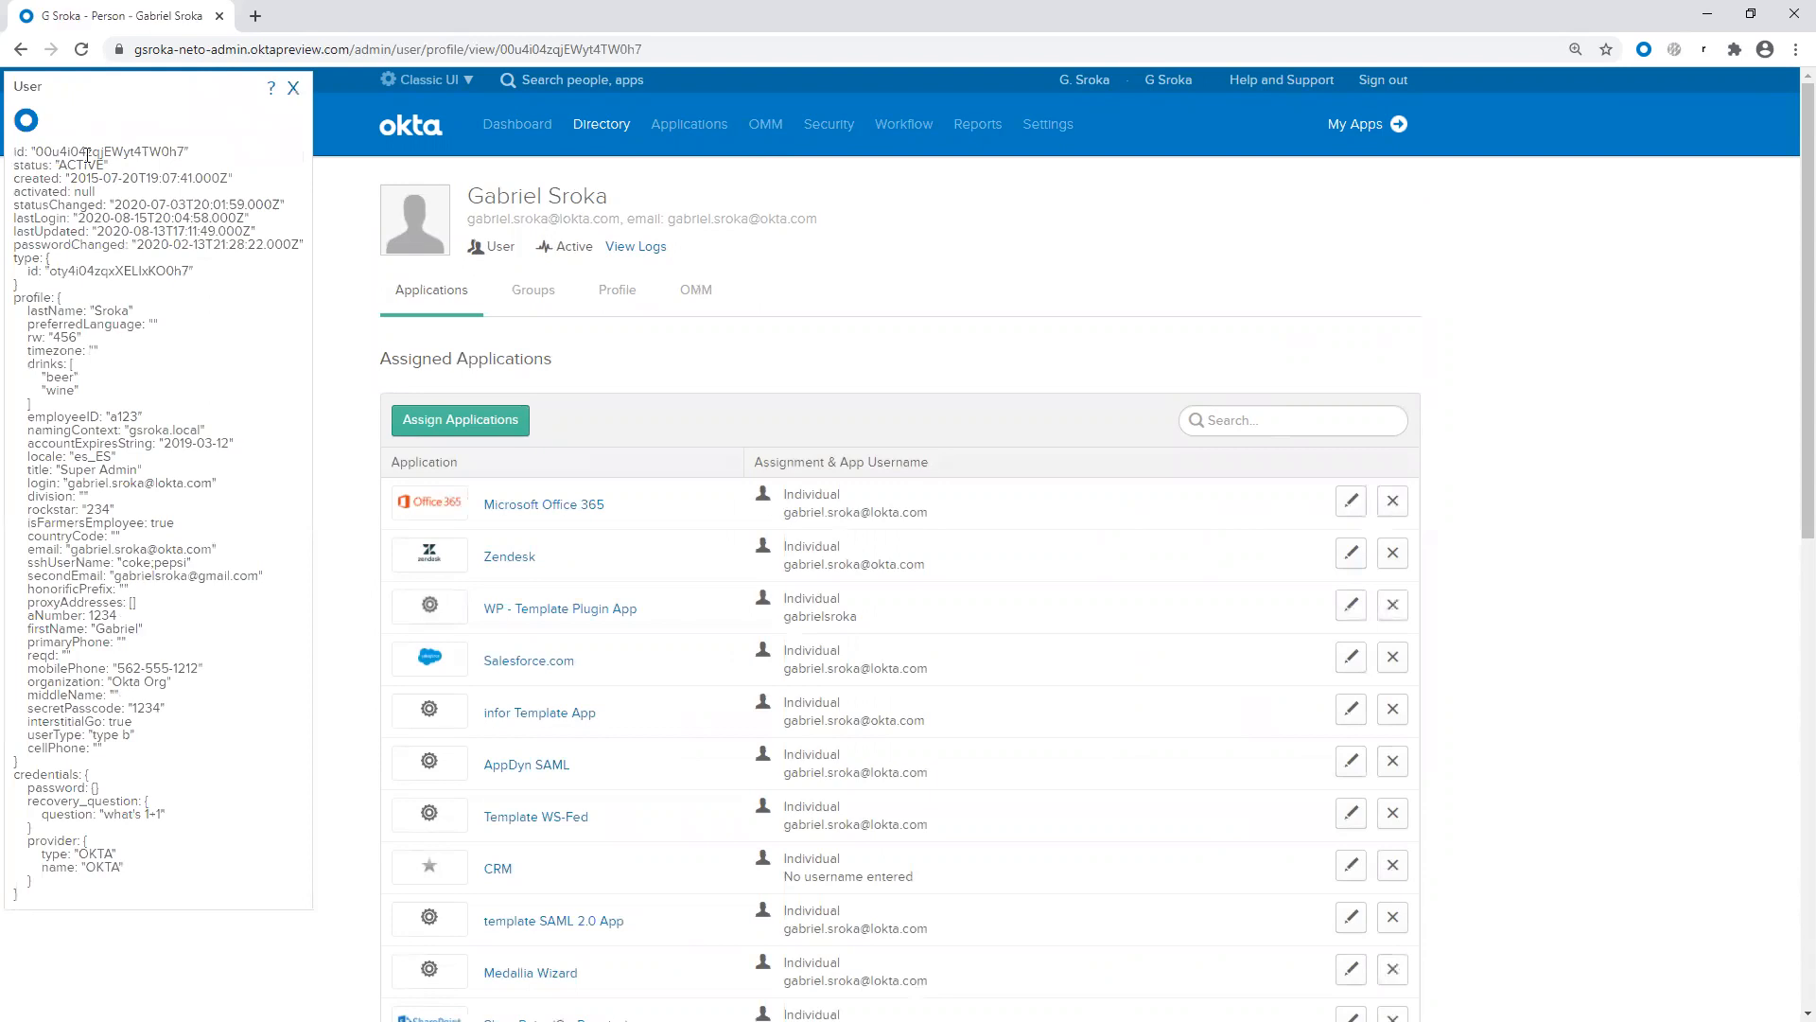
pyautogui.click(293, 88)
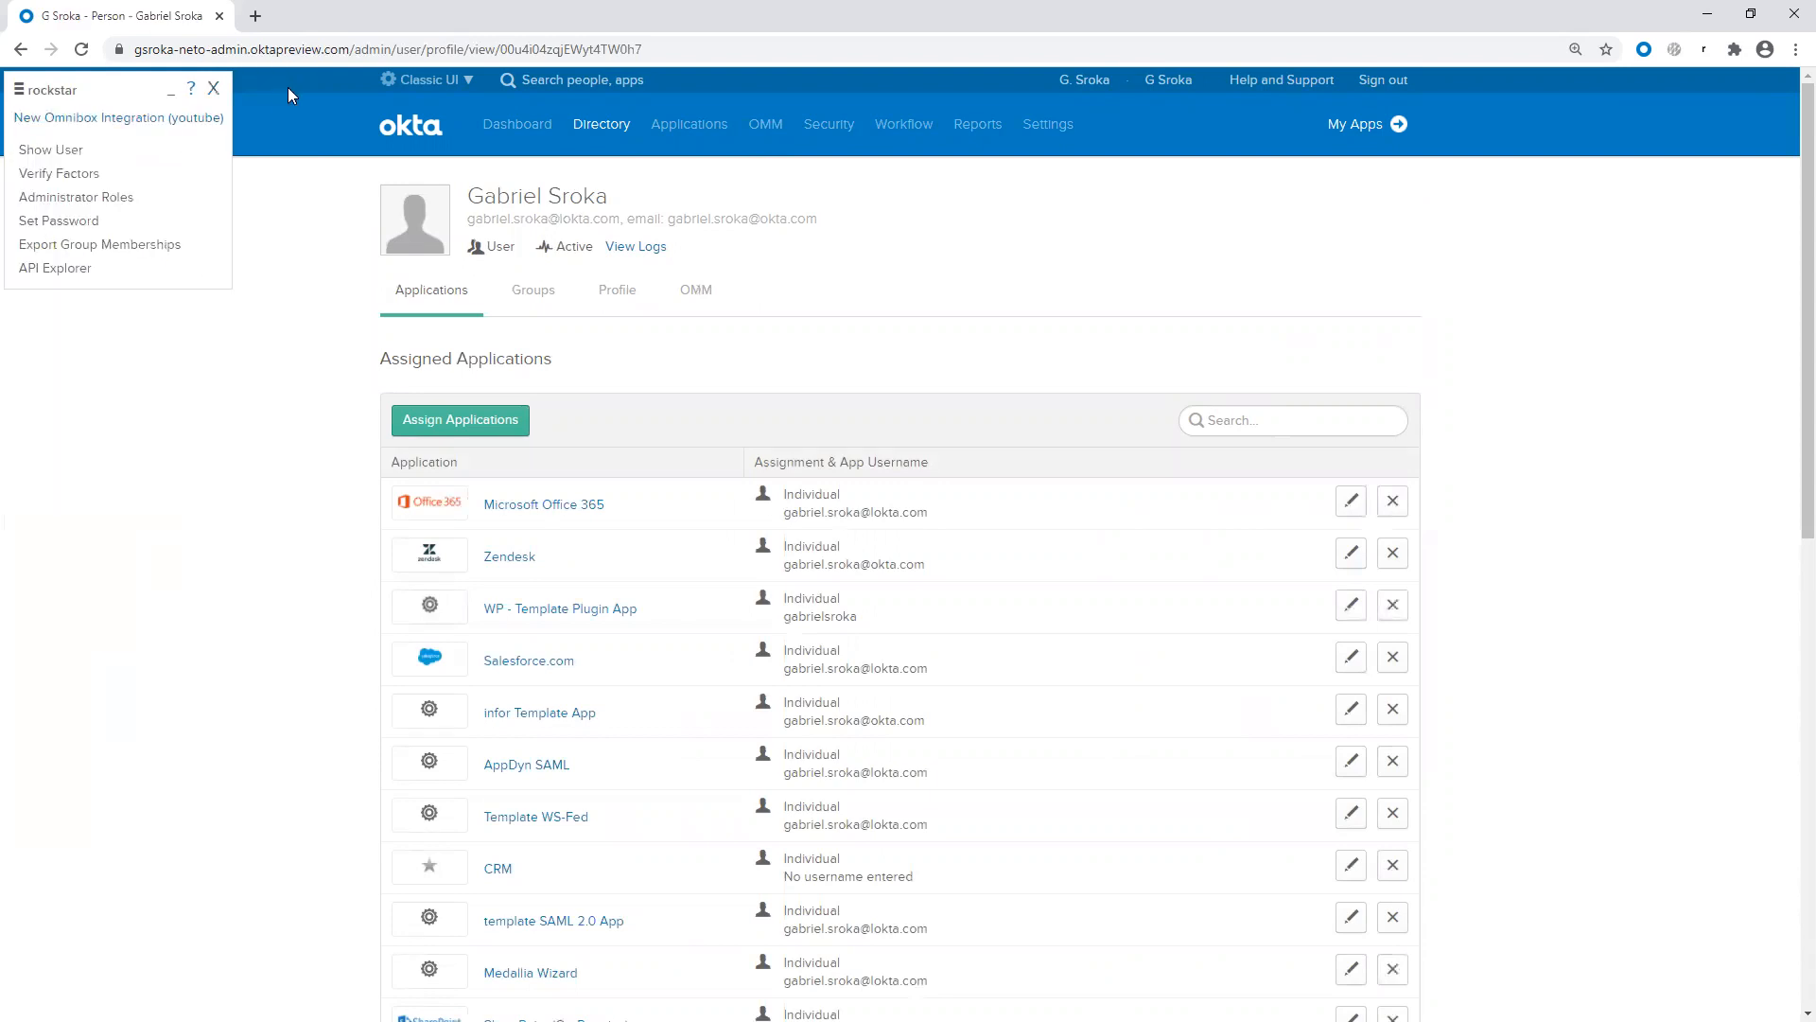
# Step: Send an Okta Verify with Push challenge through rockstar's Verify Factors and look over the user's other factors
pyautogui.click(131, 175)
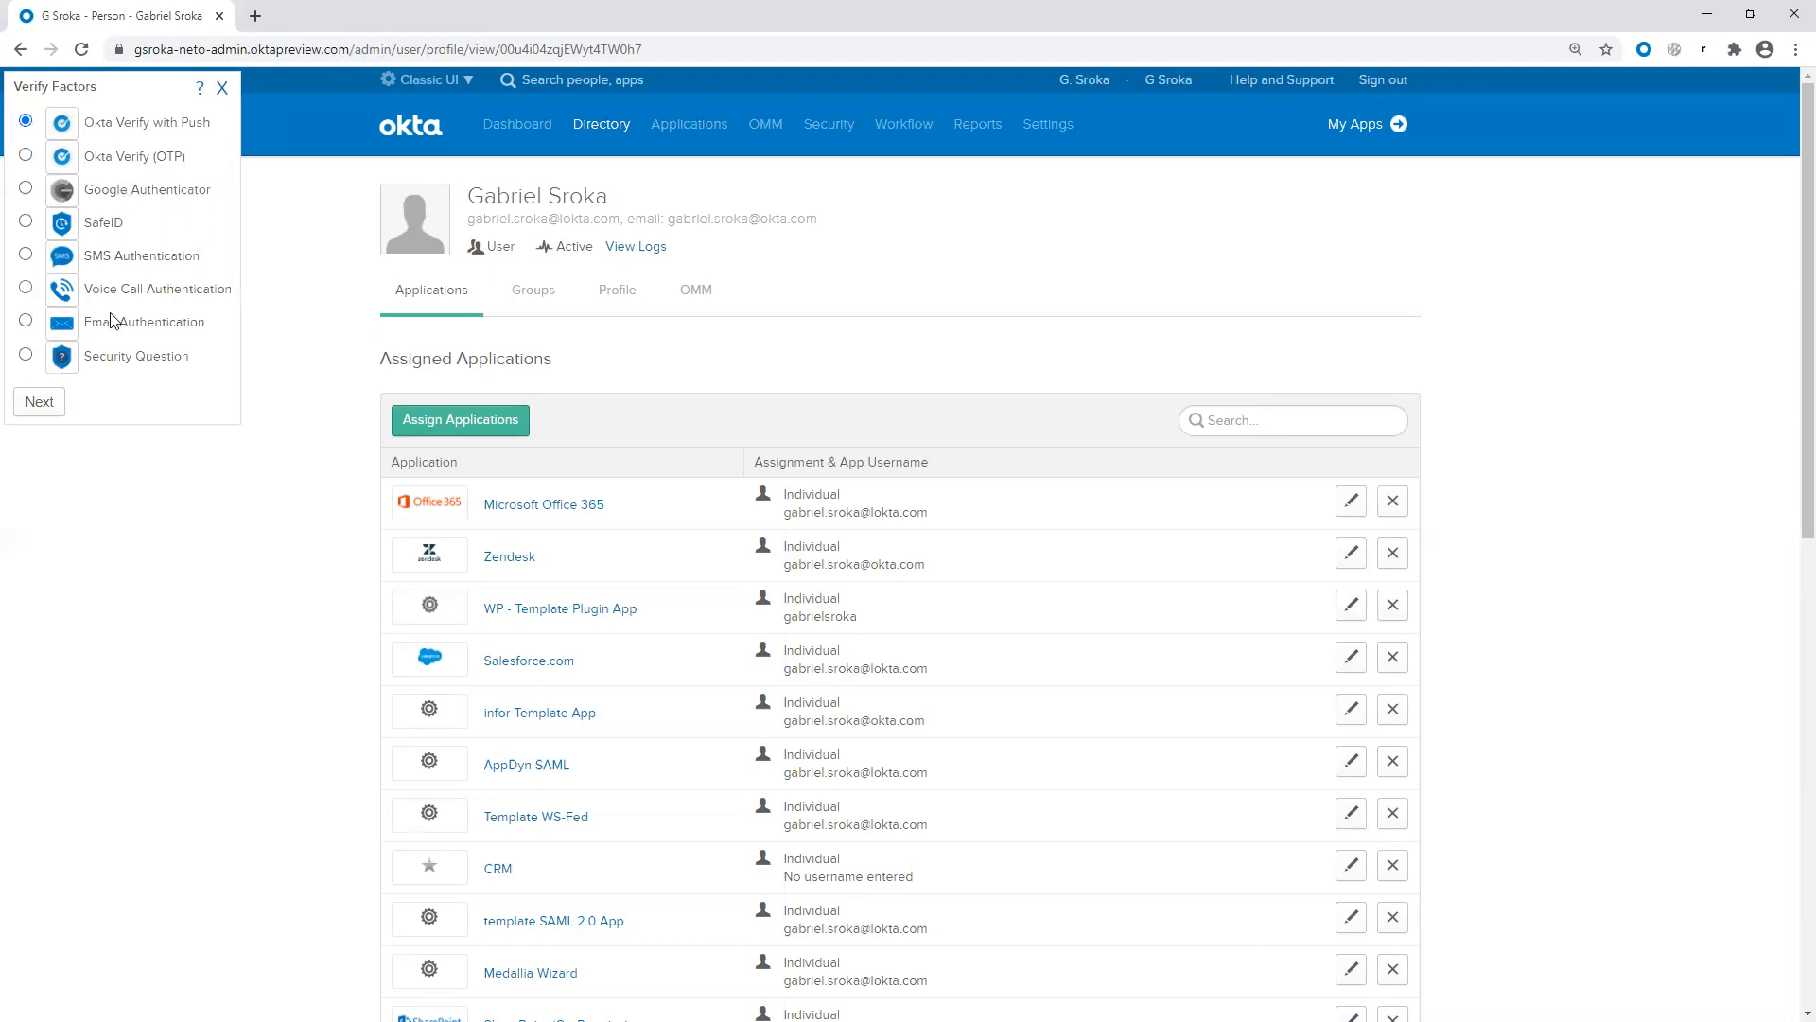
pyautogui.click(40, 402)
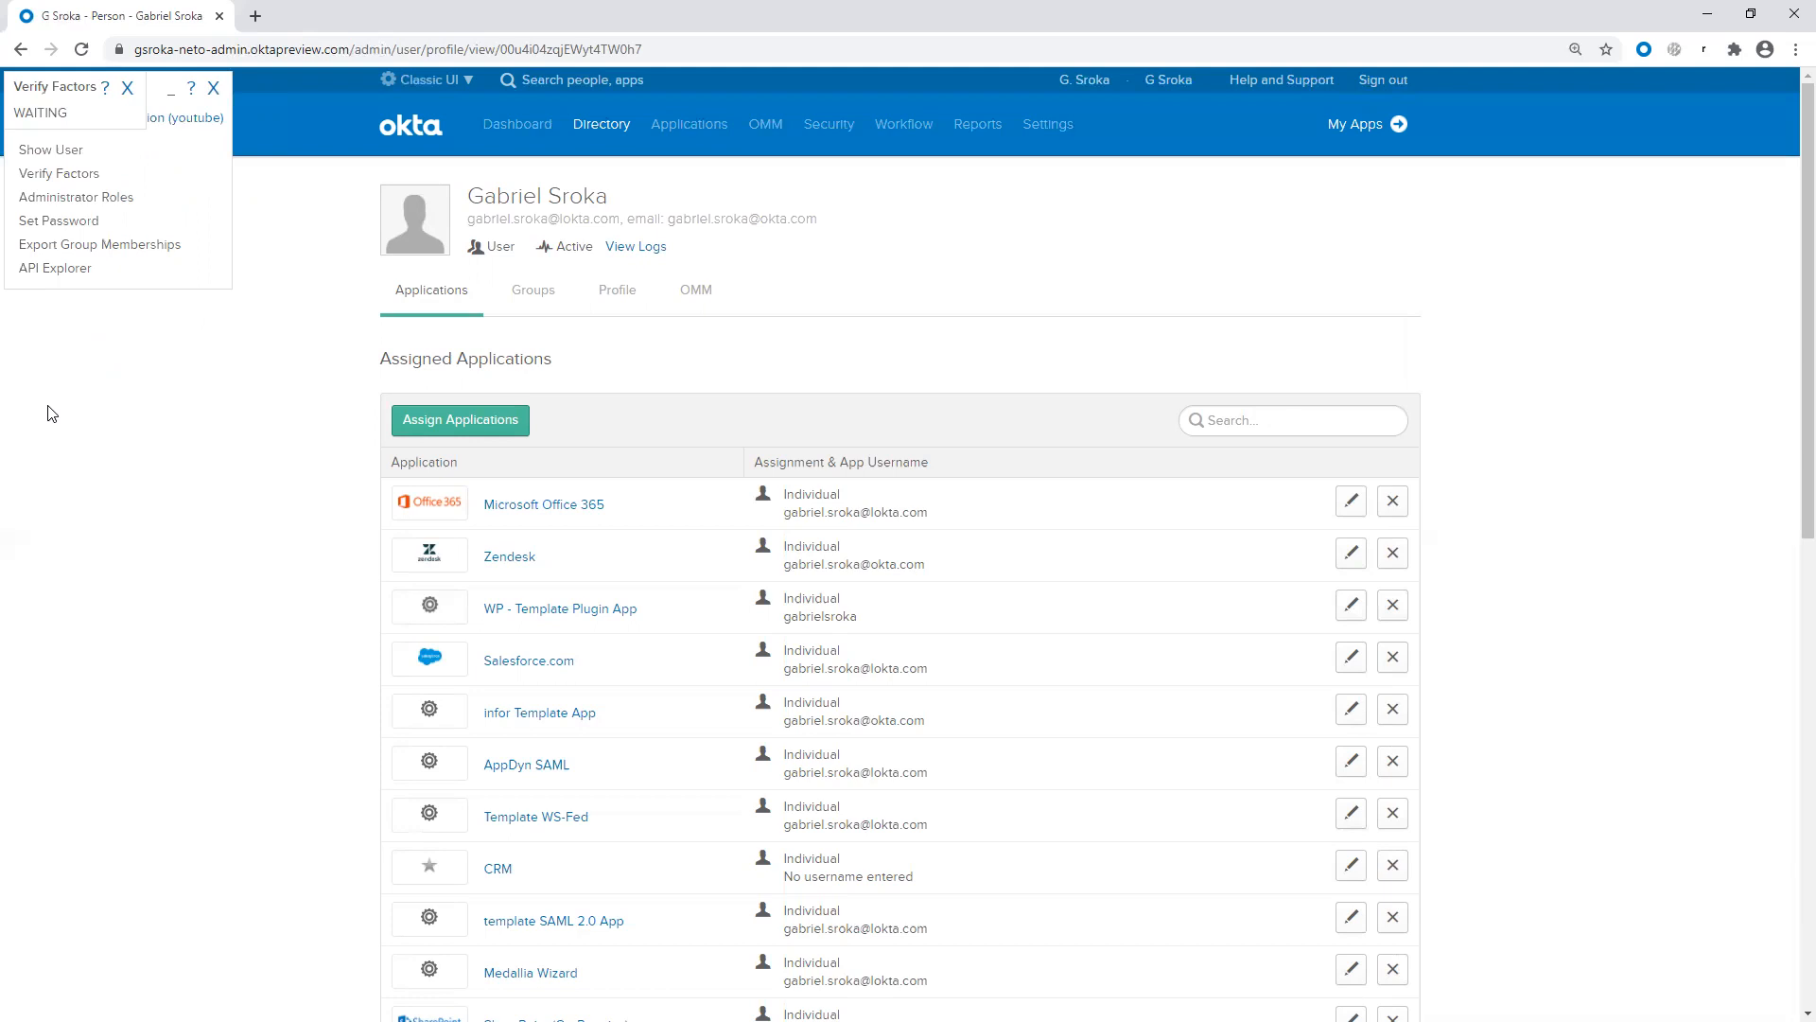
pyautogui.click(99, 174)
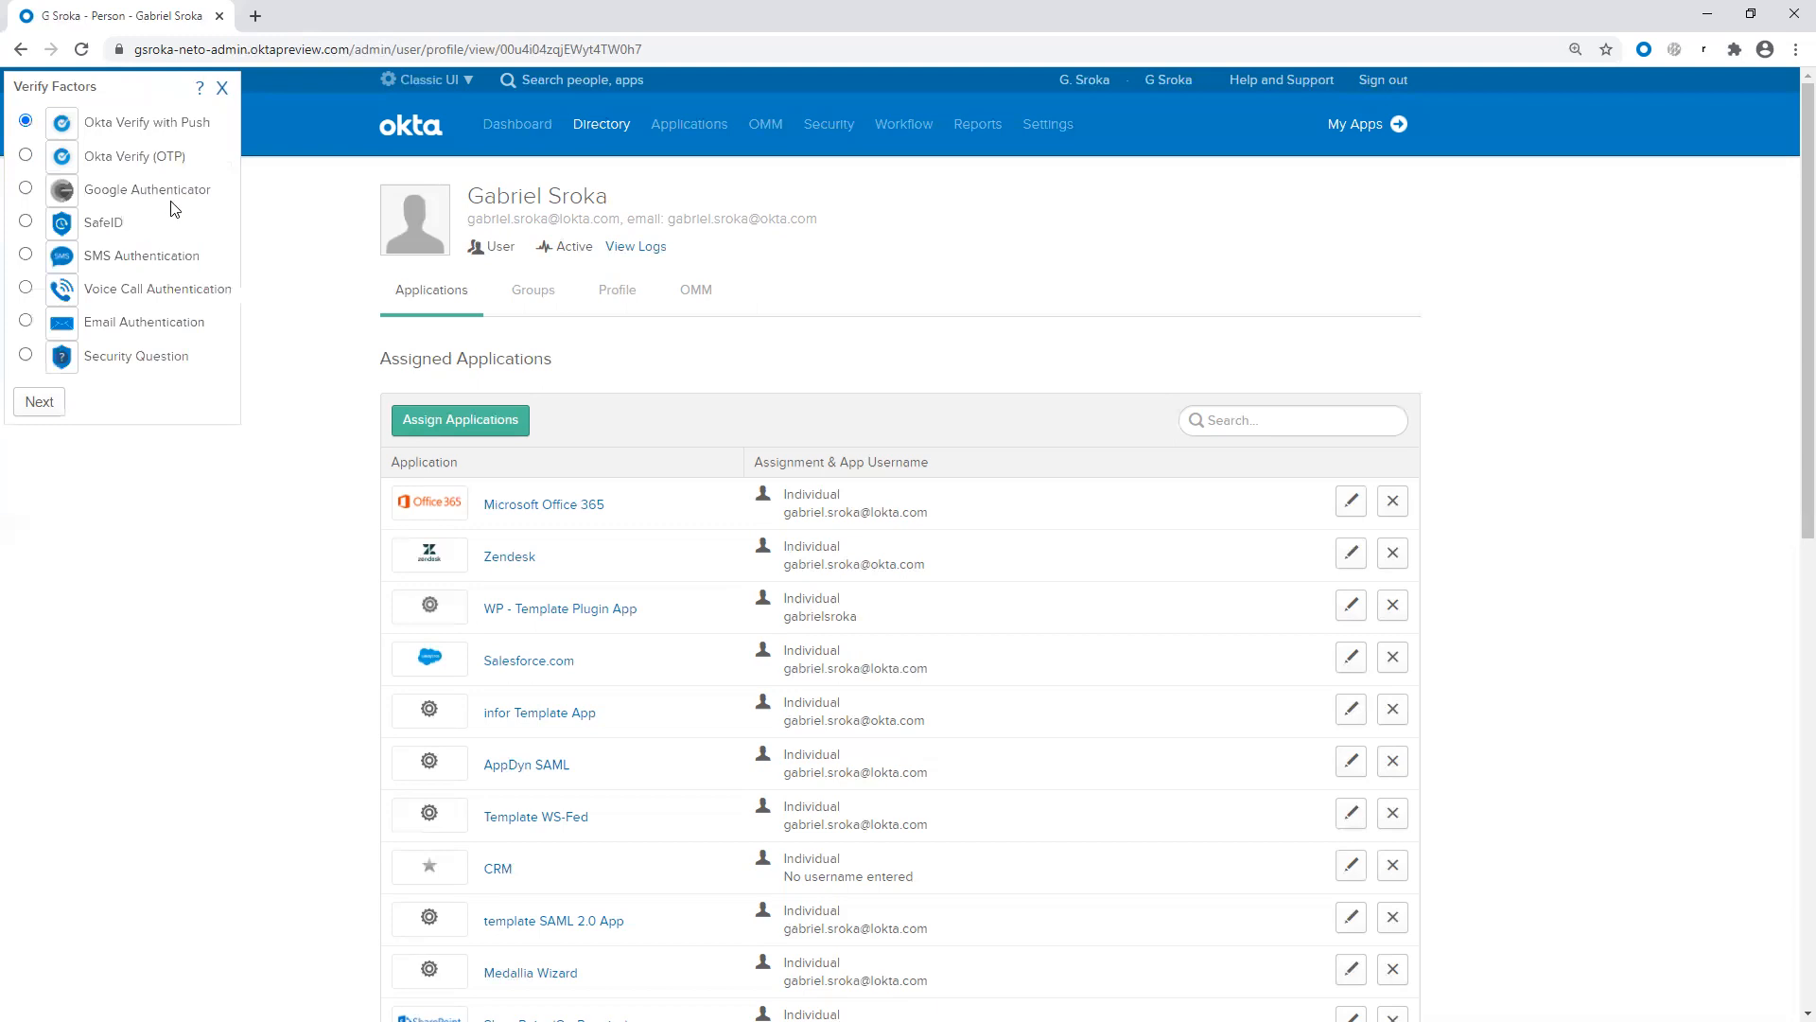
pyautogui.click(149, 159)
pyautogui.click(129, 193)
pyautogui.click(111, 224)
pyautogui.click(157, 258)
pyautogui.click(223, 89)
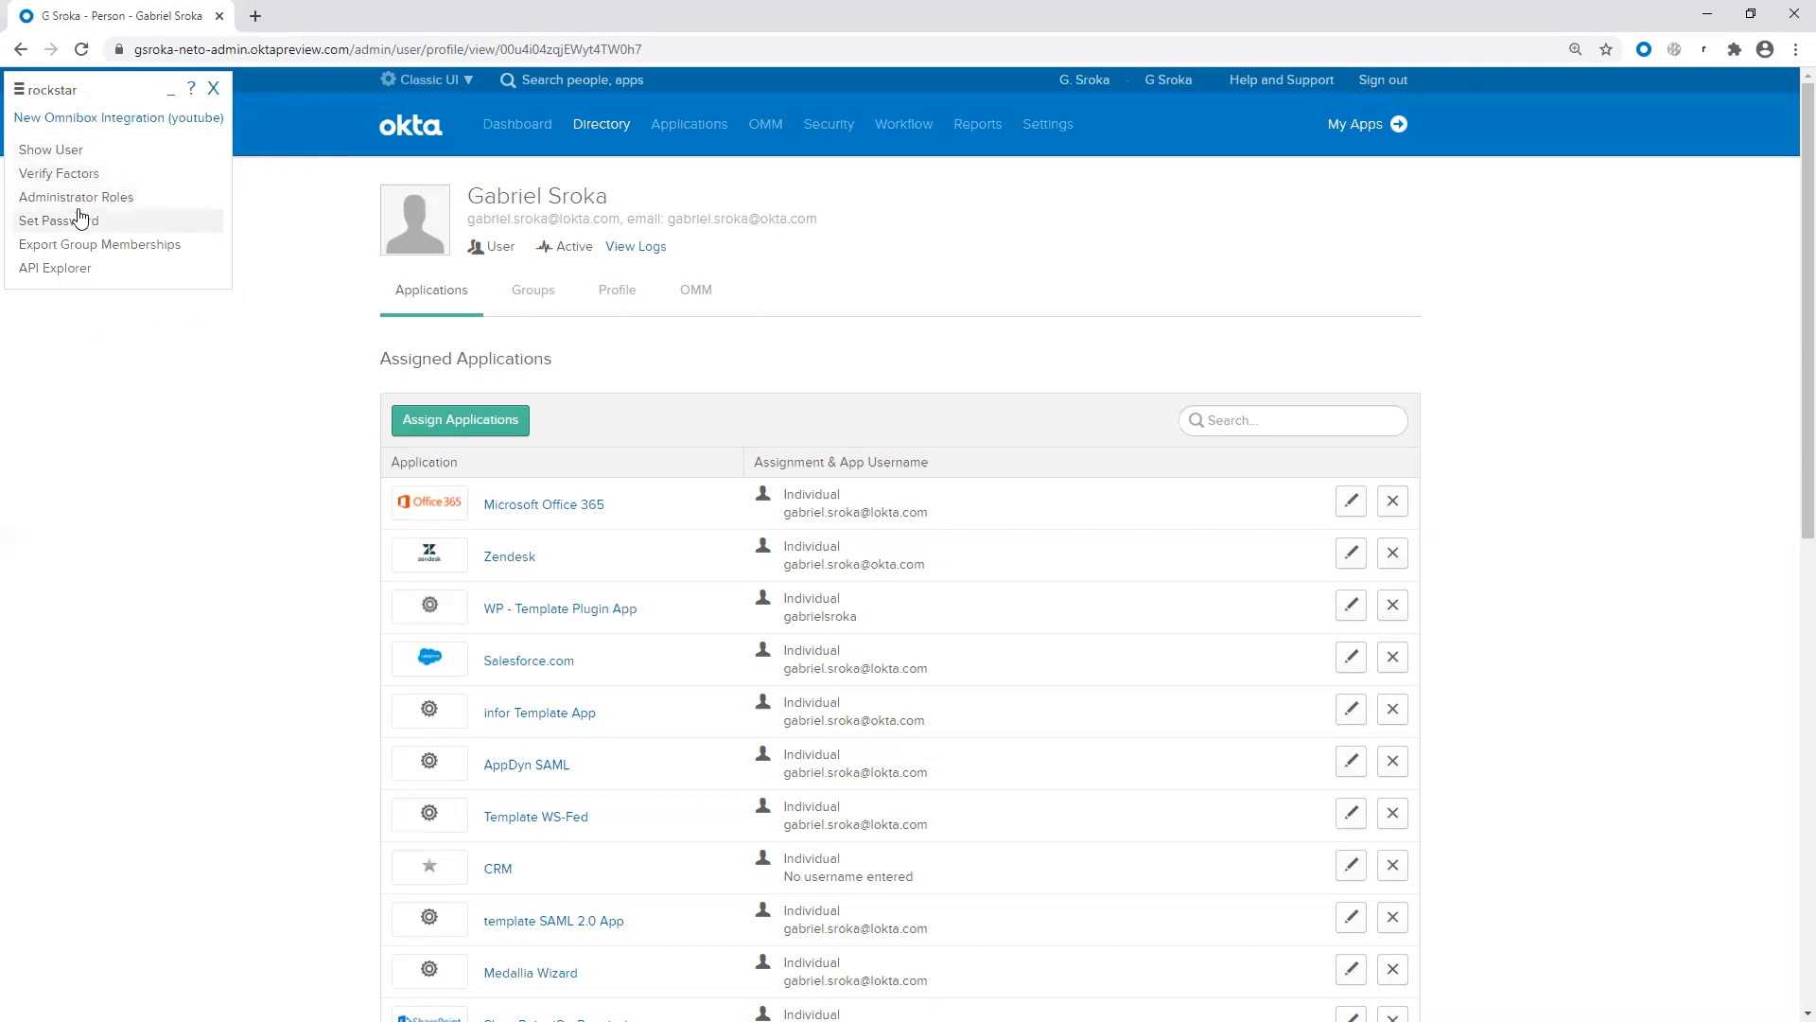
# Step: Open the Security section's Administrators page in a new browser tab and switch to it
pyautogui.moveTo(832, 135)
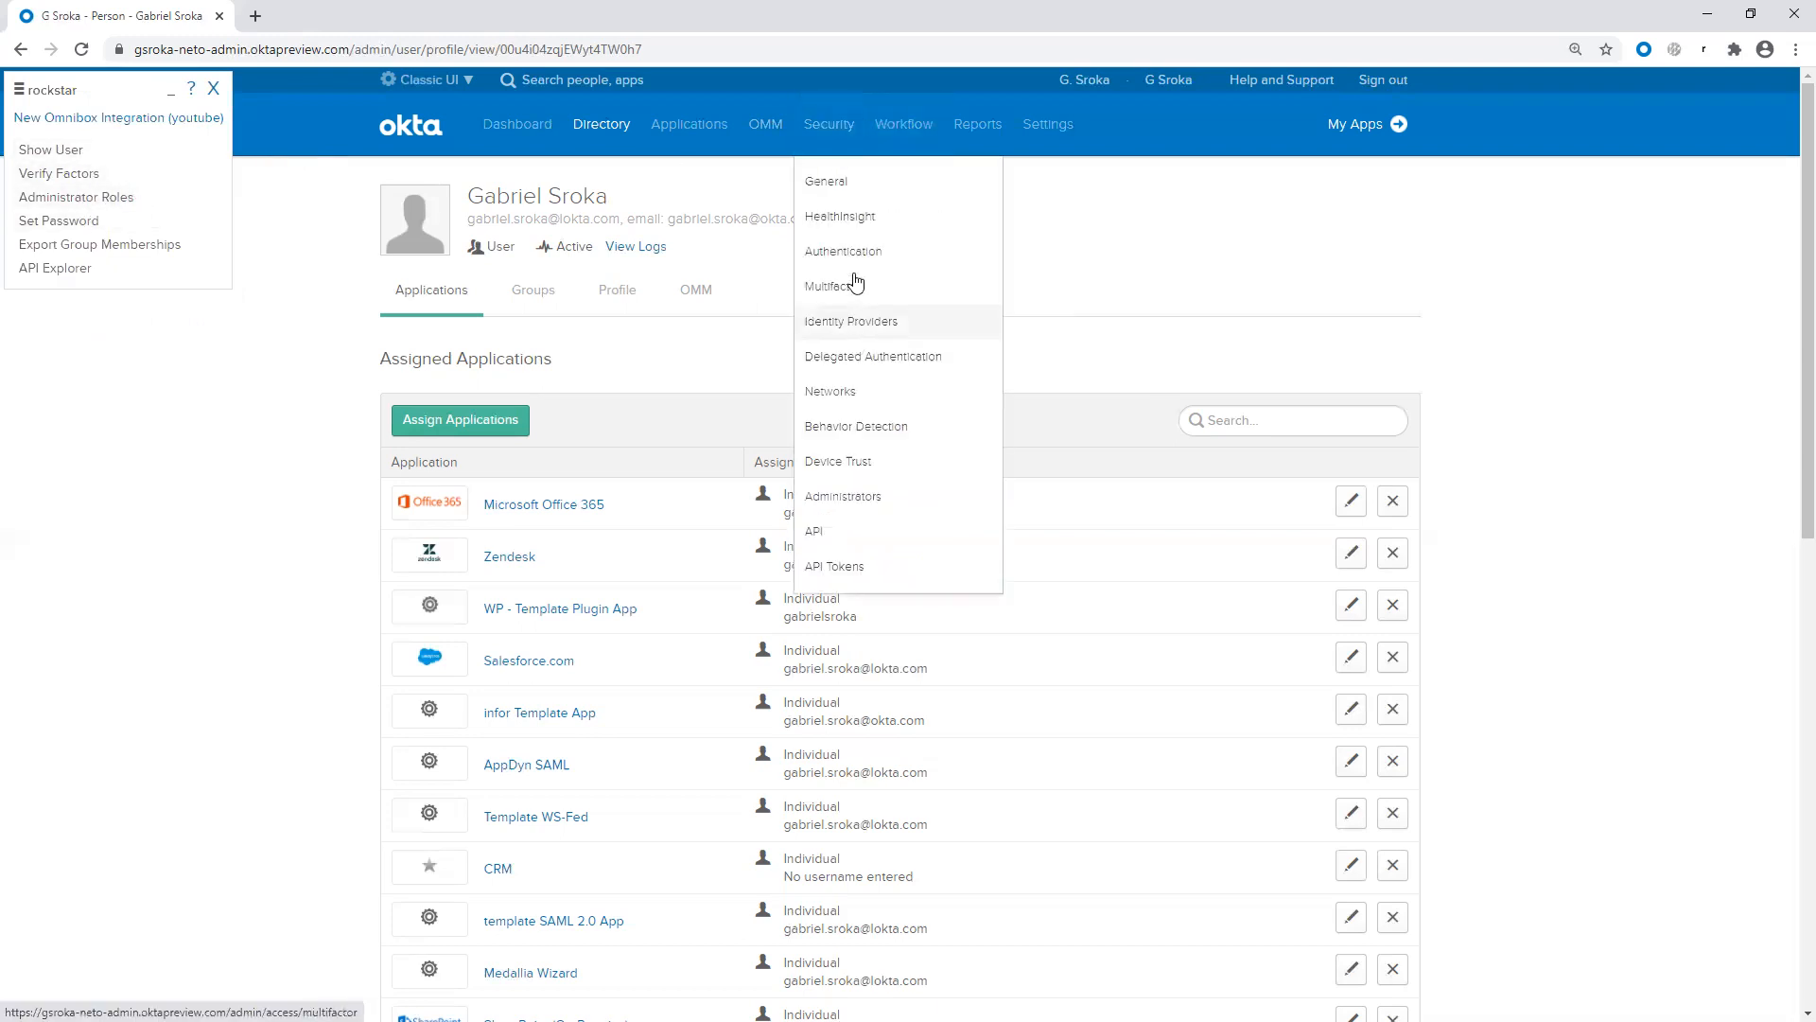
pyautogui.middleClick(837, 504)
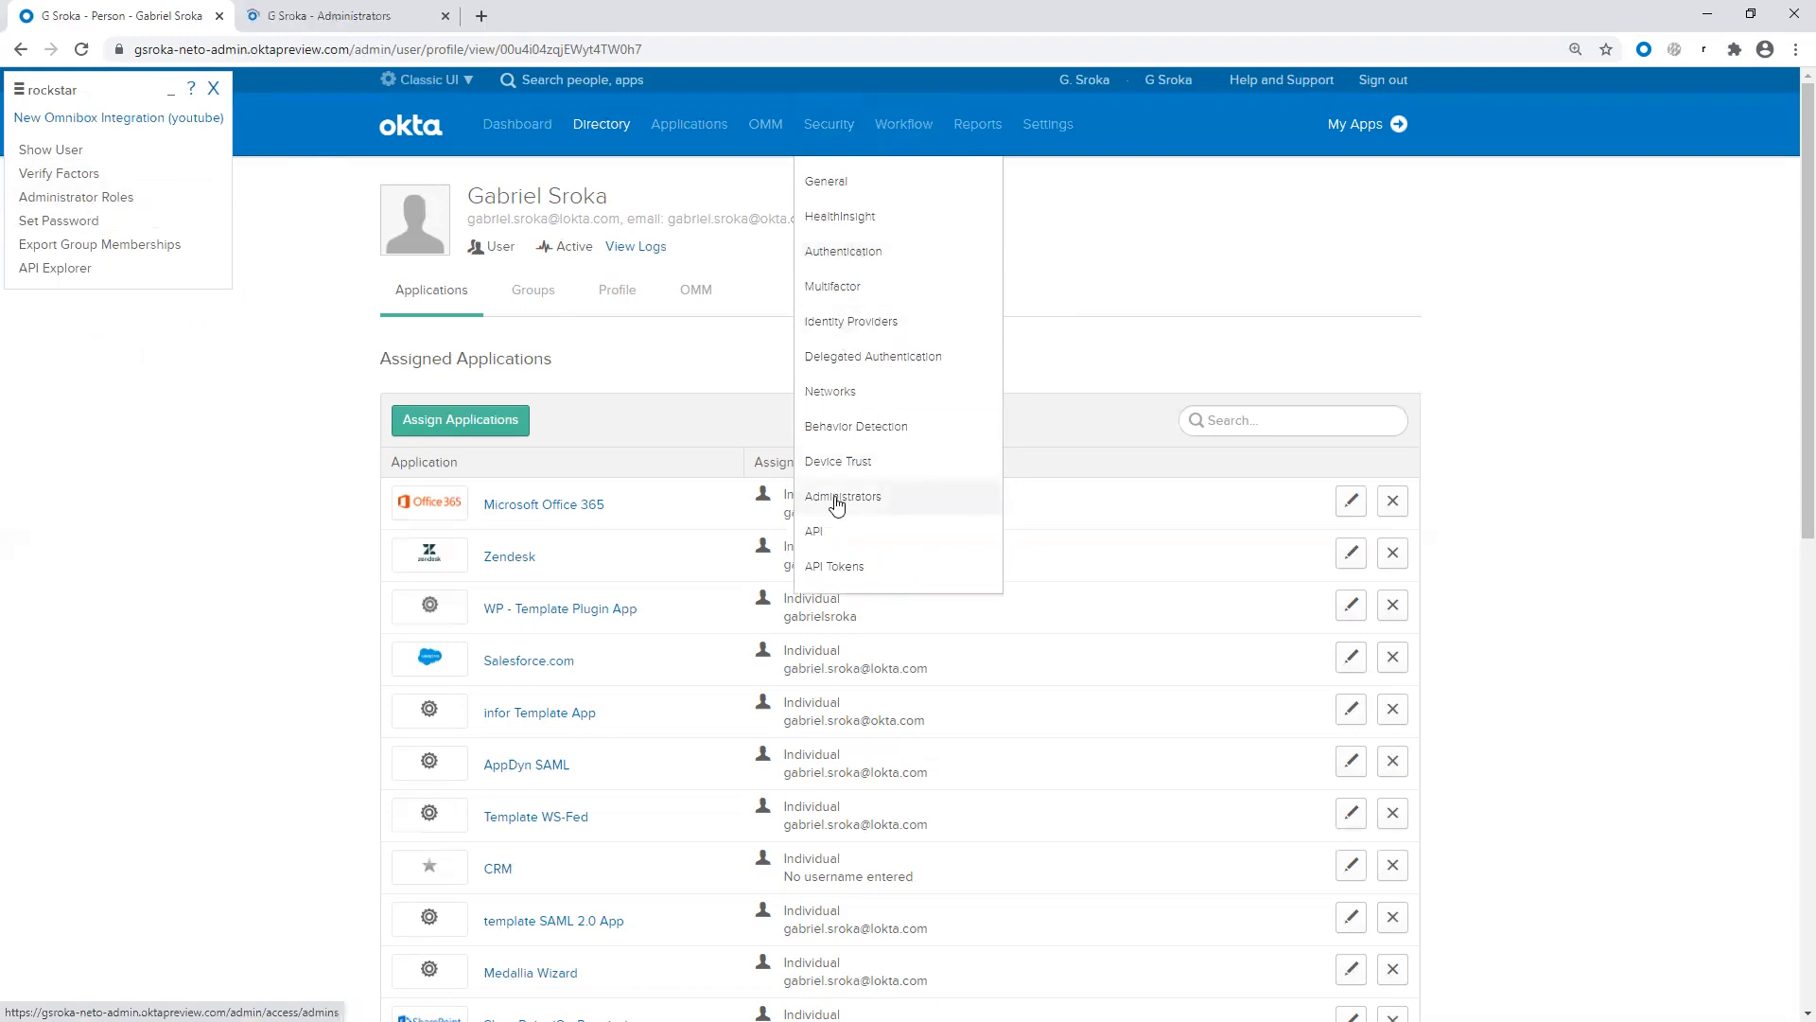
pyautogui.click(291, 11)
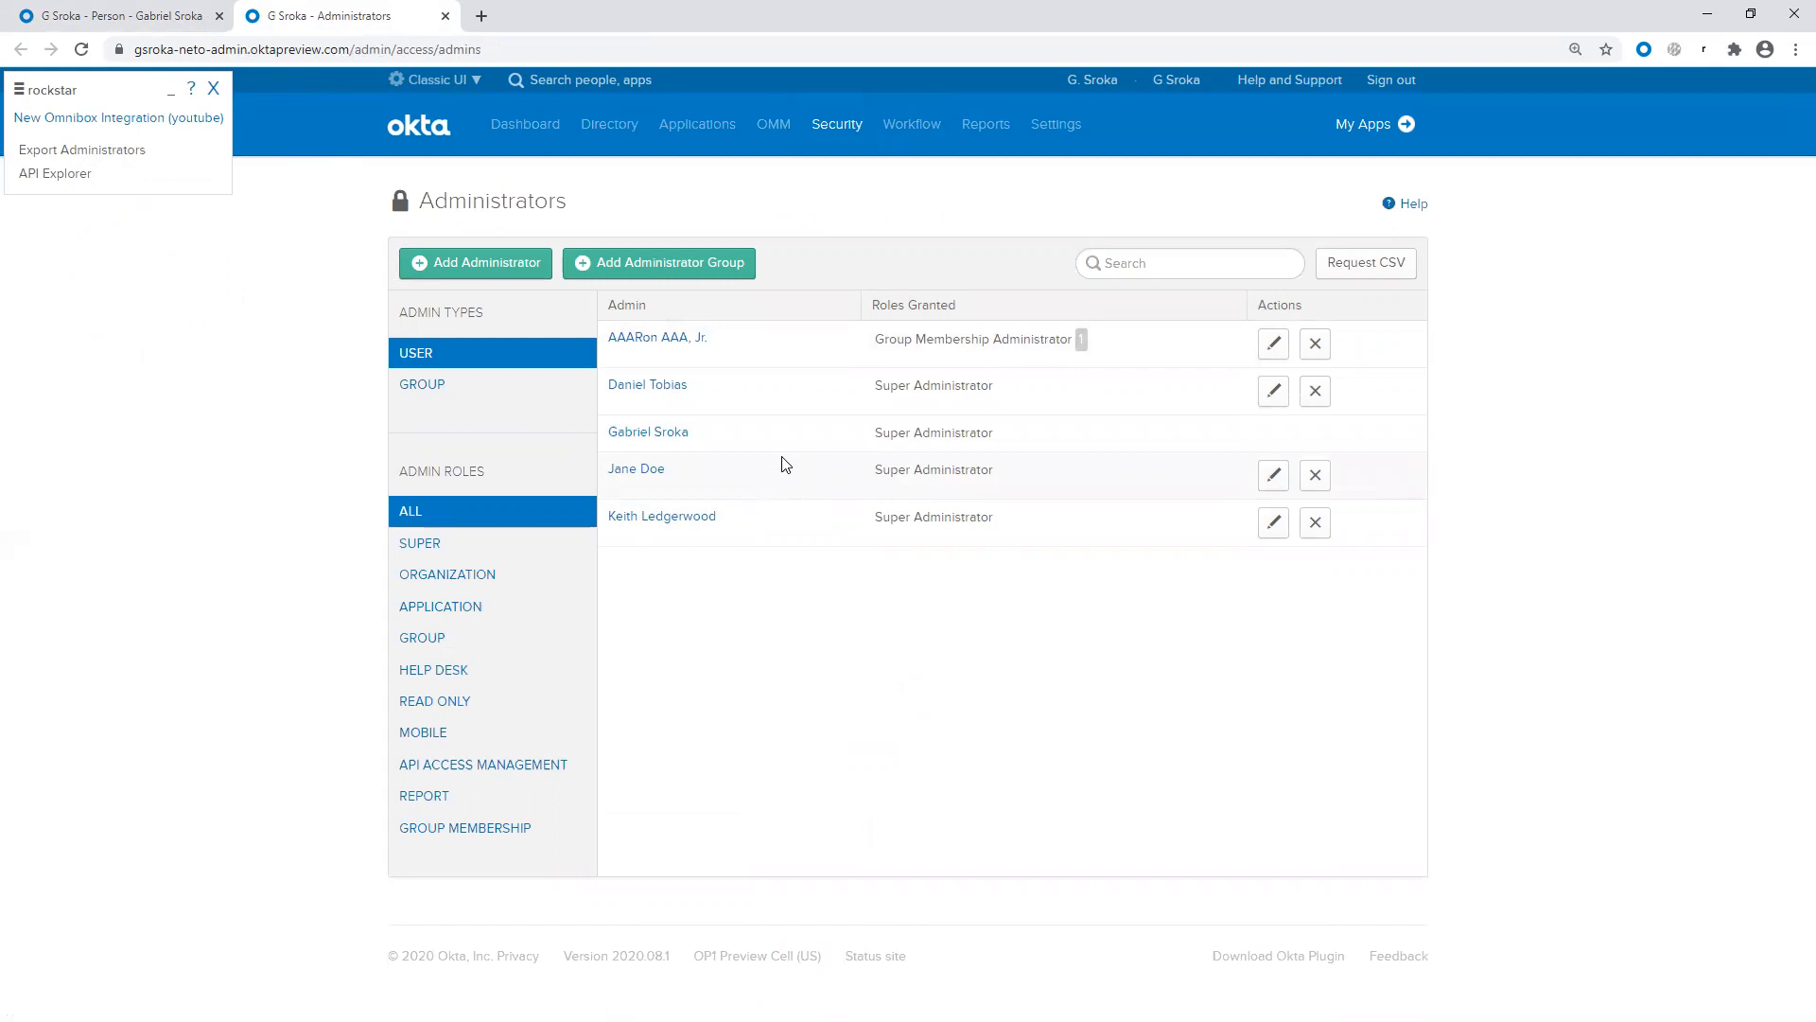
# Step: Look up a user by partial first name in the Add Administrator form, cancel it, and close the Administrators tab
pyautogui.click(498, 271)
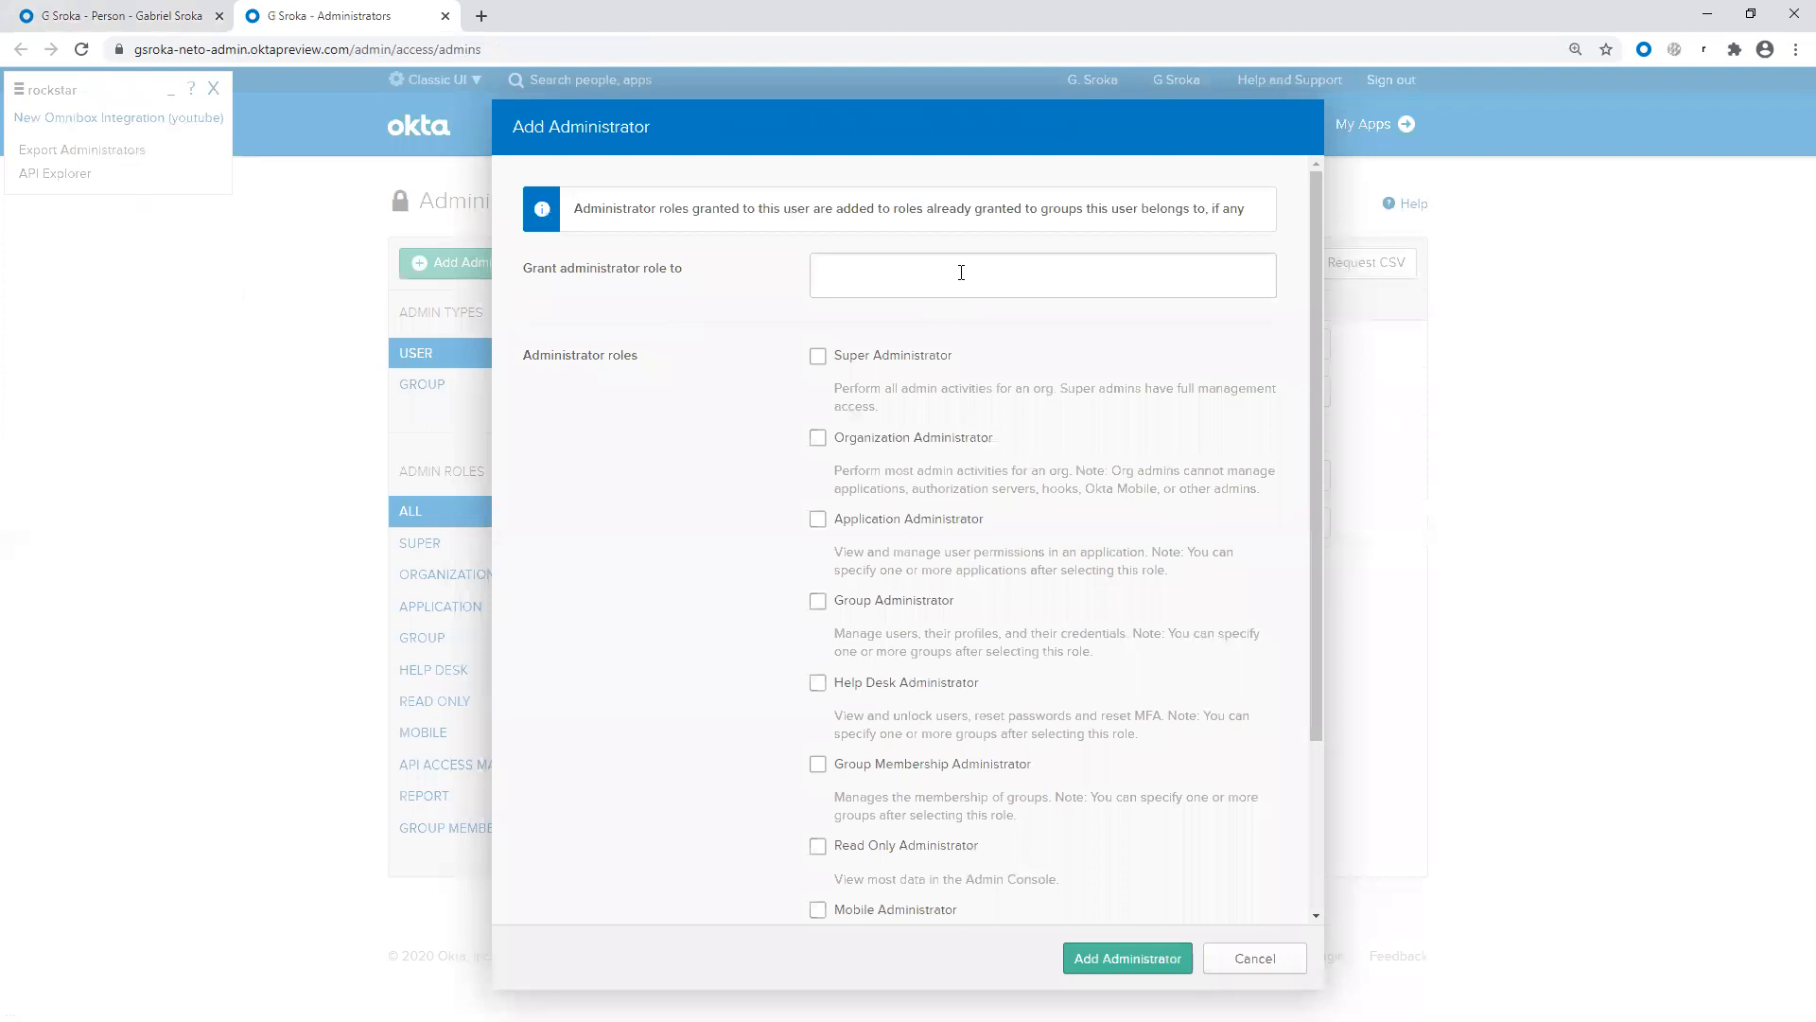
pyautogui.write('gab')
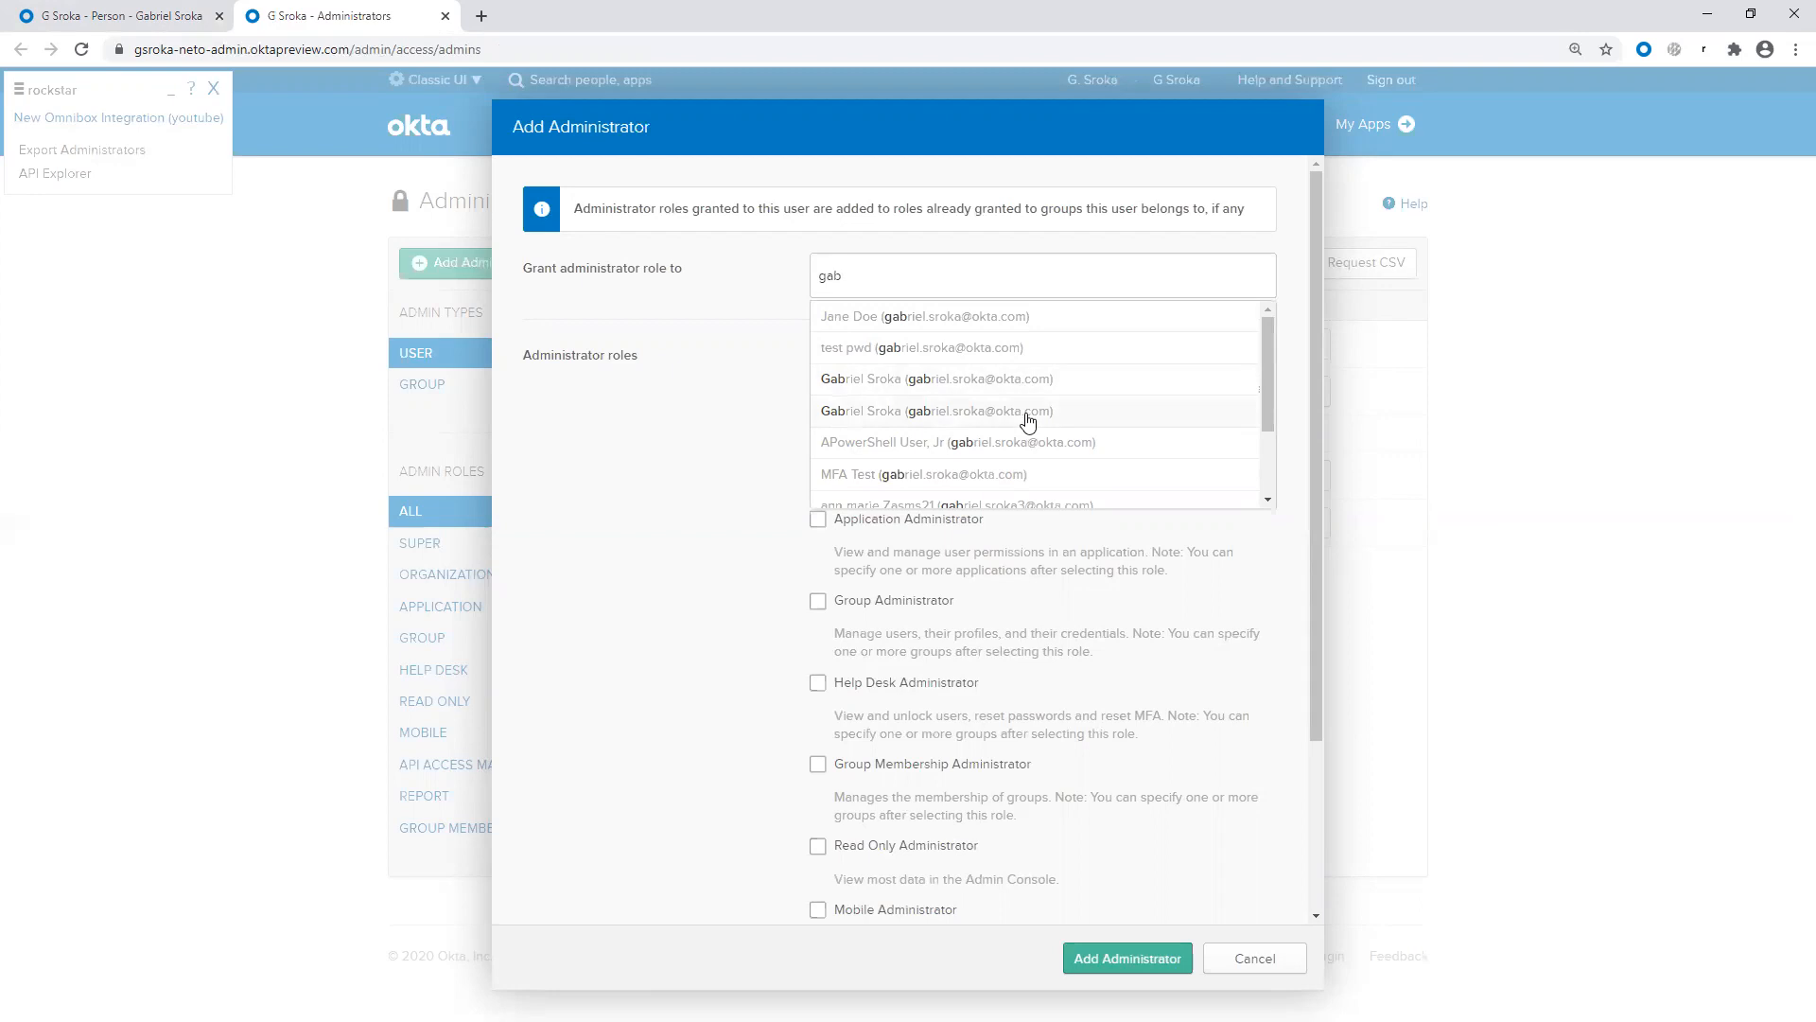
pyautogui.click(740, 406)
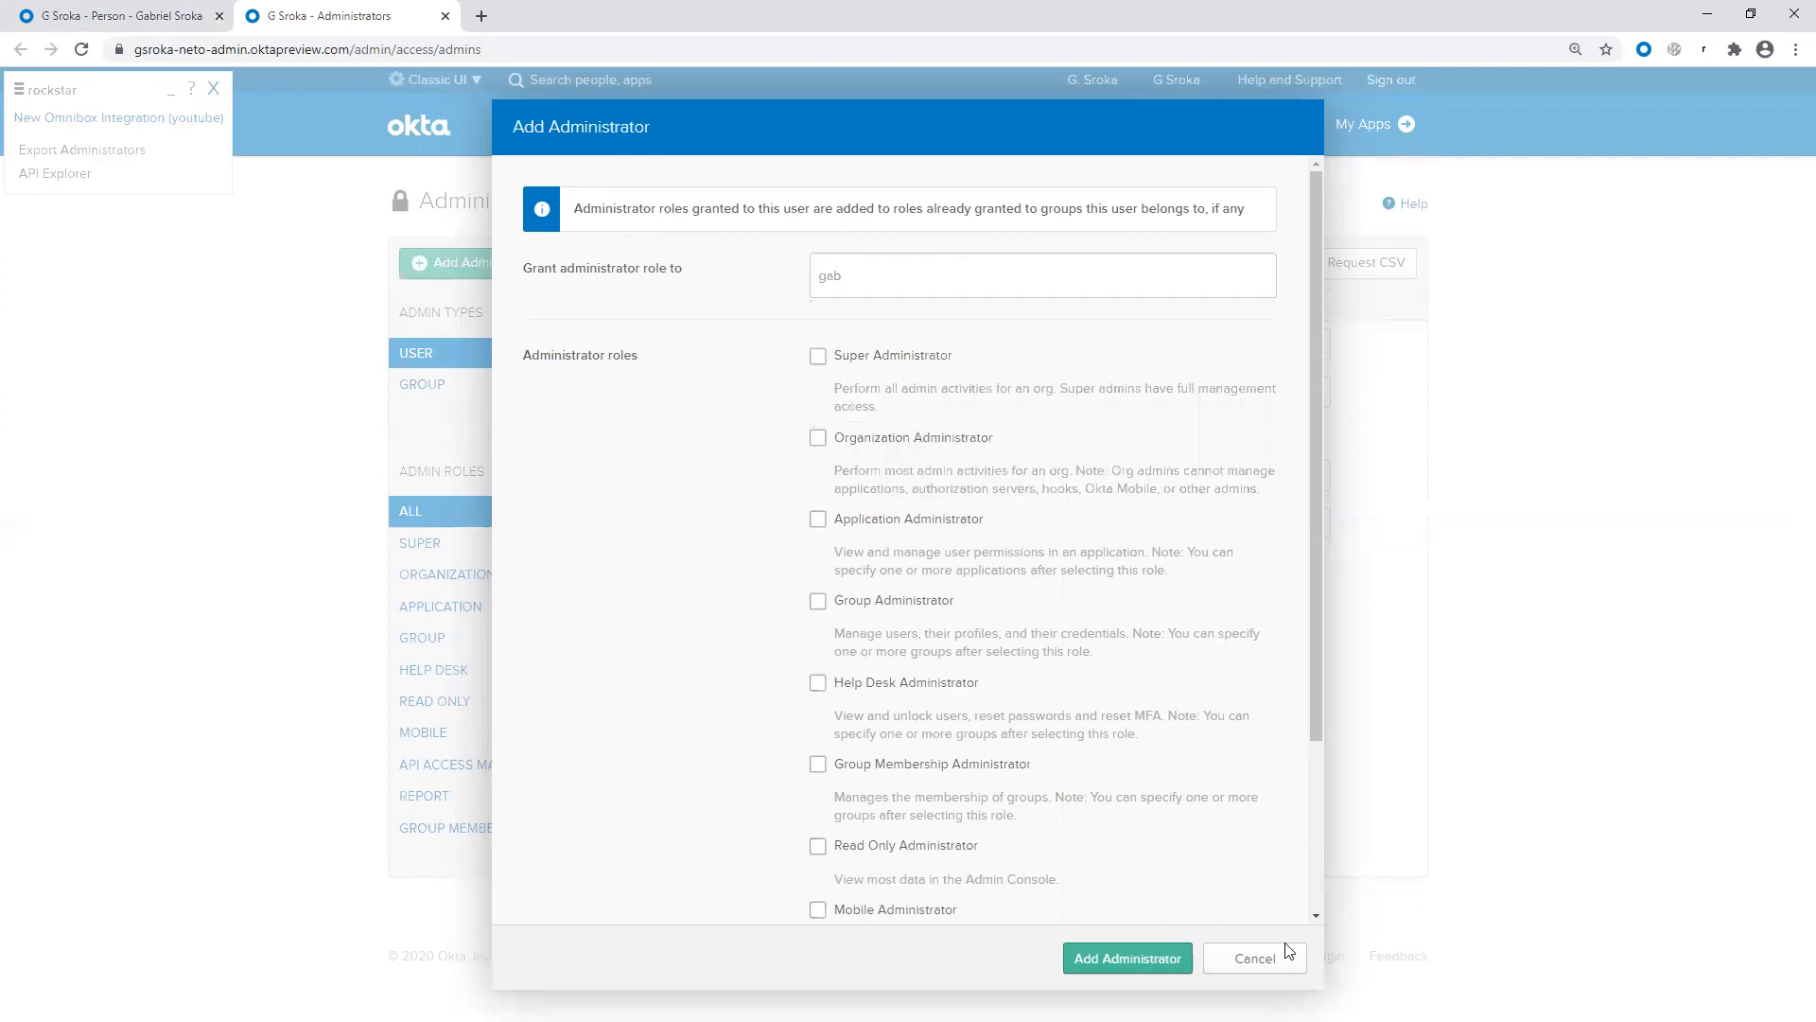
pyautogui.press('Escape')
pyautogui.click(444, 15)
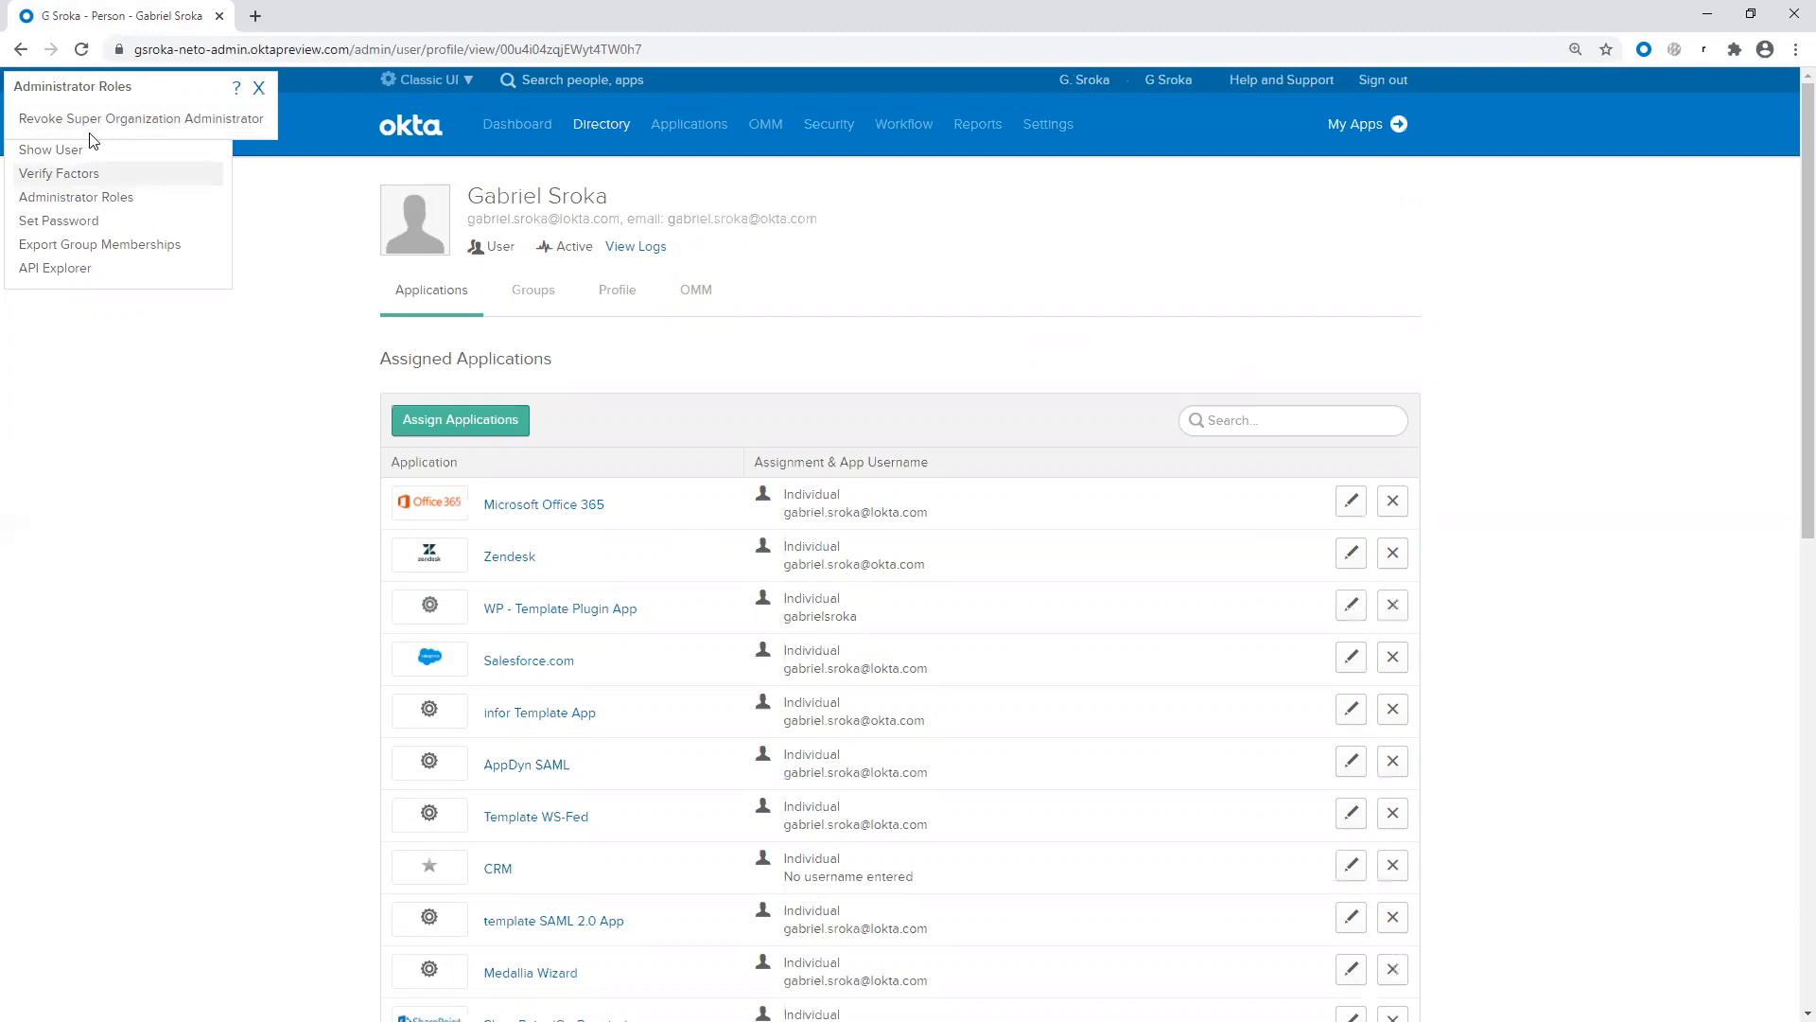
# Step: Dismiss the current user's Administrator Roles and find the Active Directory test user by first name to open their profile
pyautogui.click(257, 91)
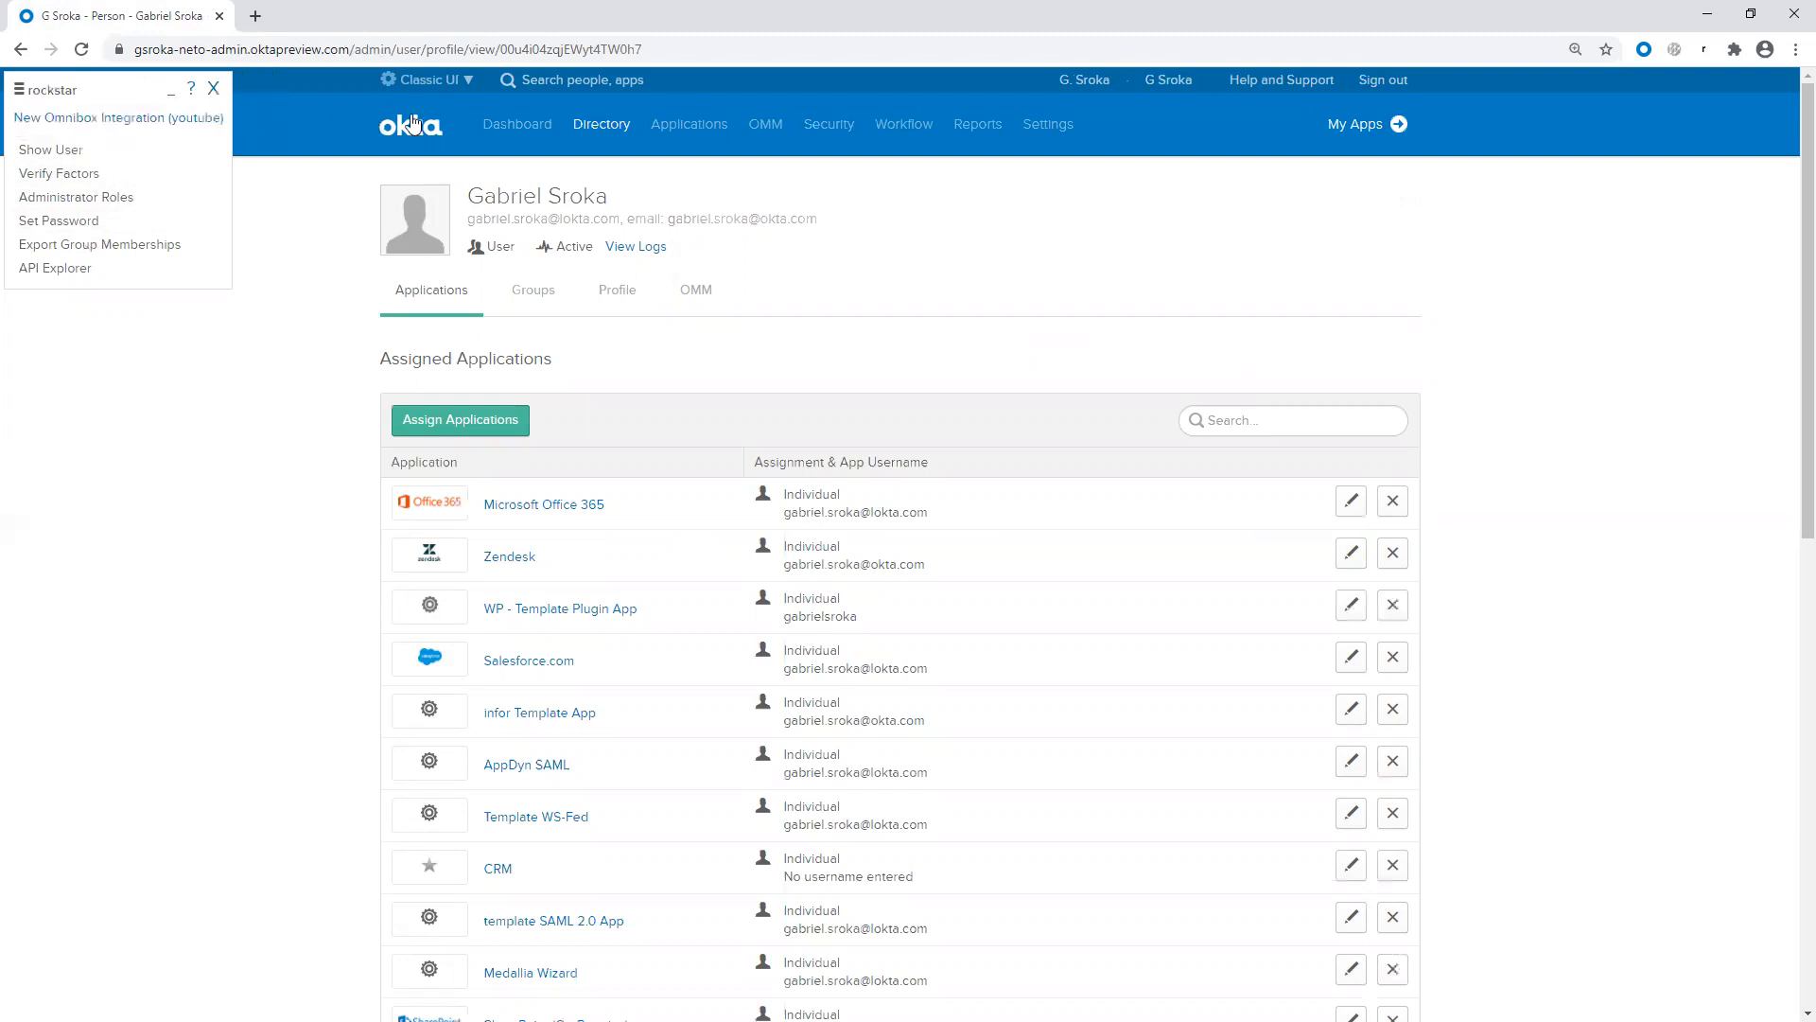
pyautogui.click(572, 77)
pyautogui.write('jane')
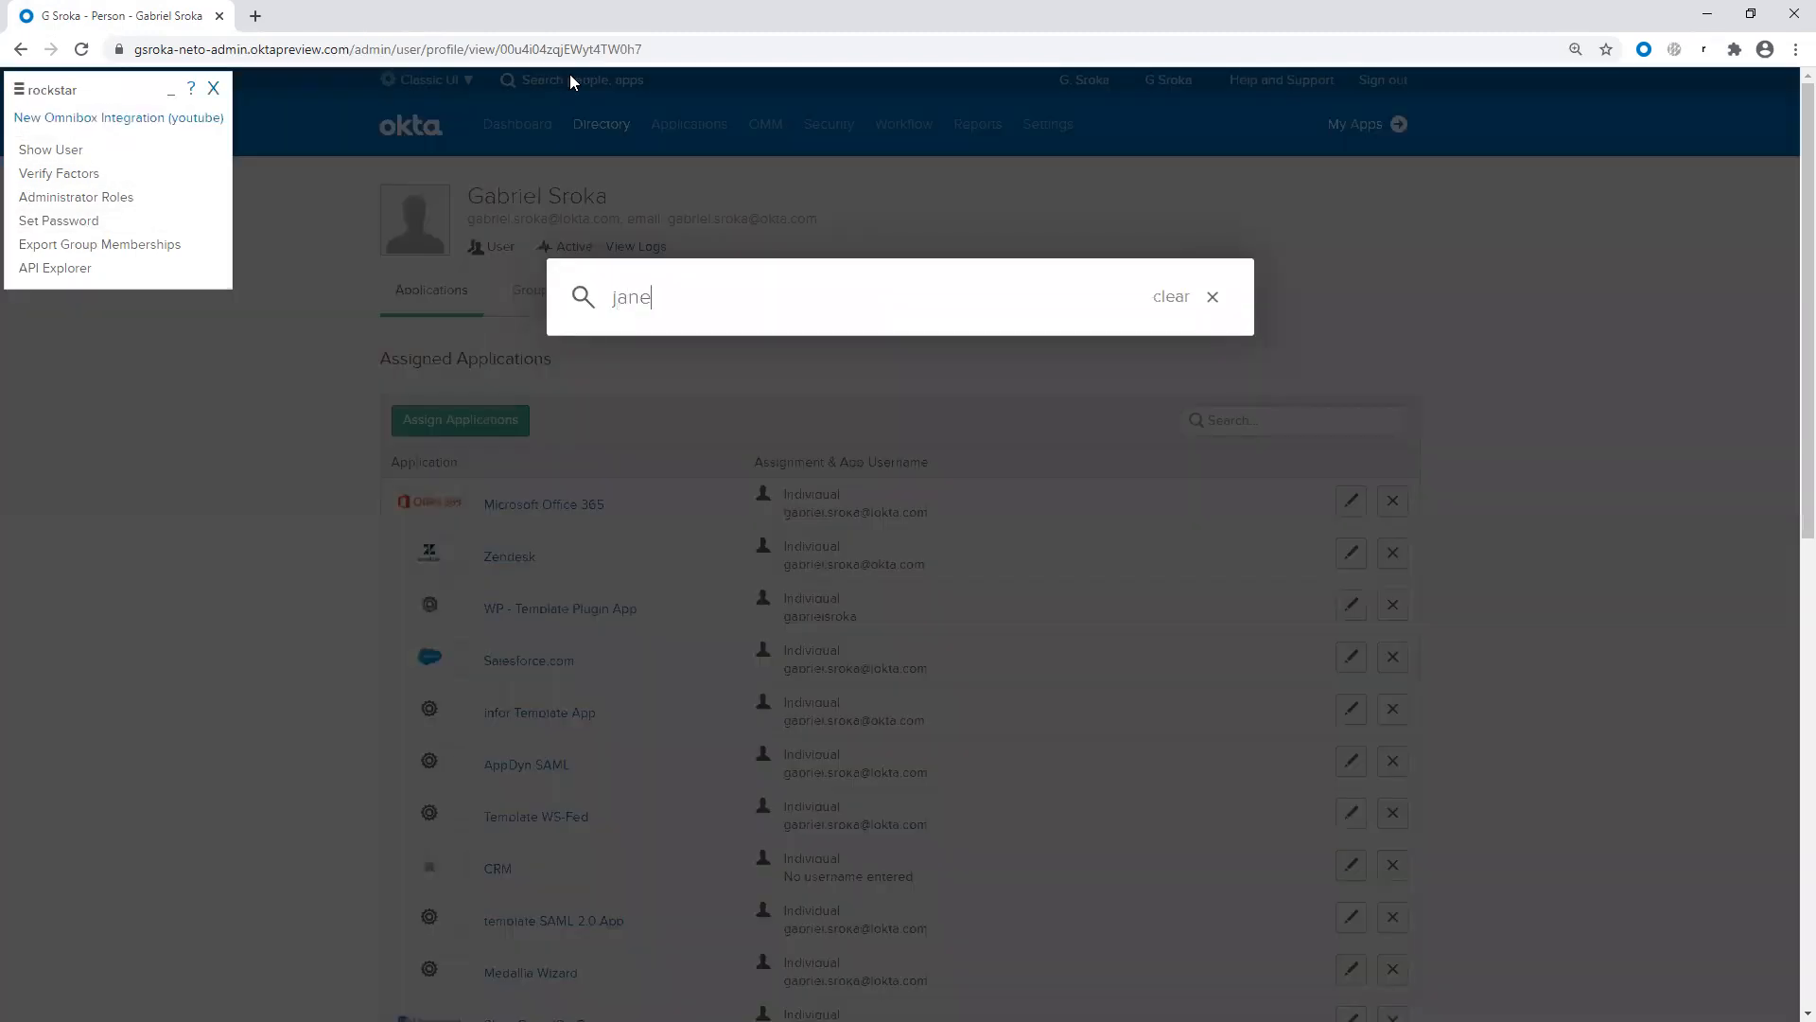
pyautogui.click(747, 382)
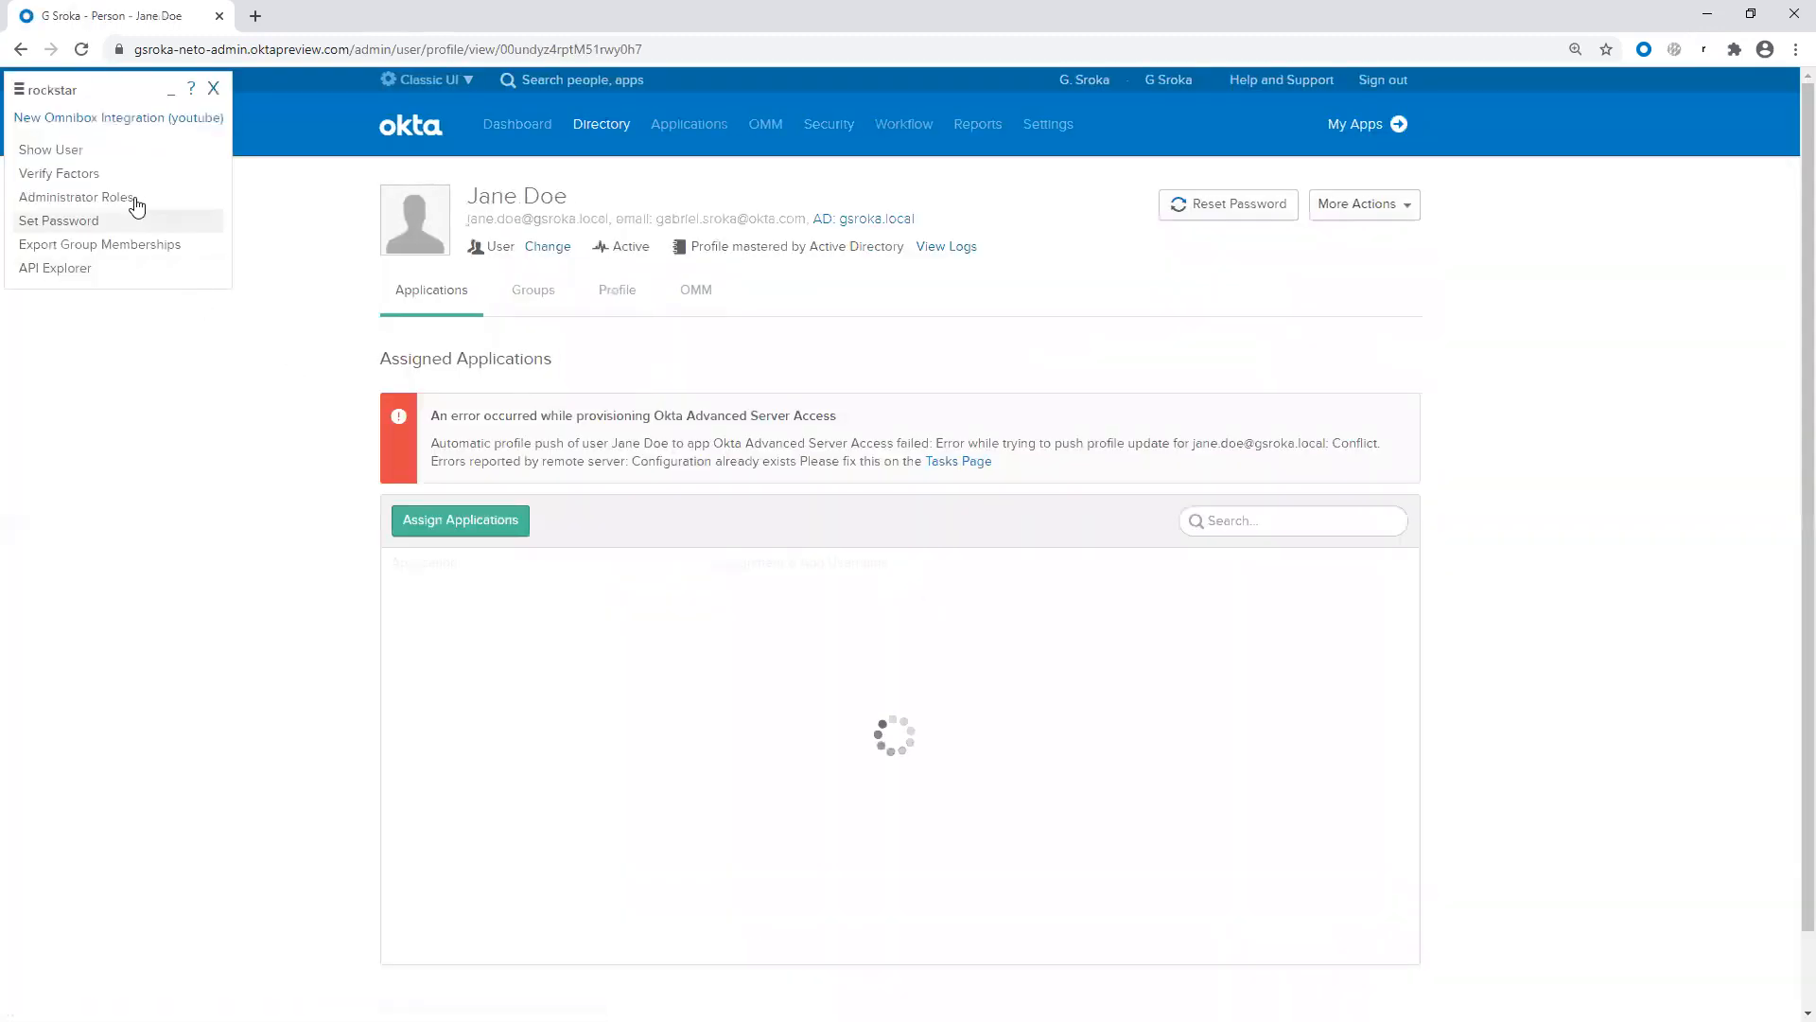
# Step: Revoke the user's Super Organization Administrator role in rockstar's Administrator Roles and grant Organization Administrator instead
pyautogui.click(138, 200)
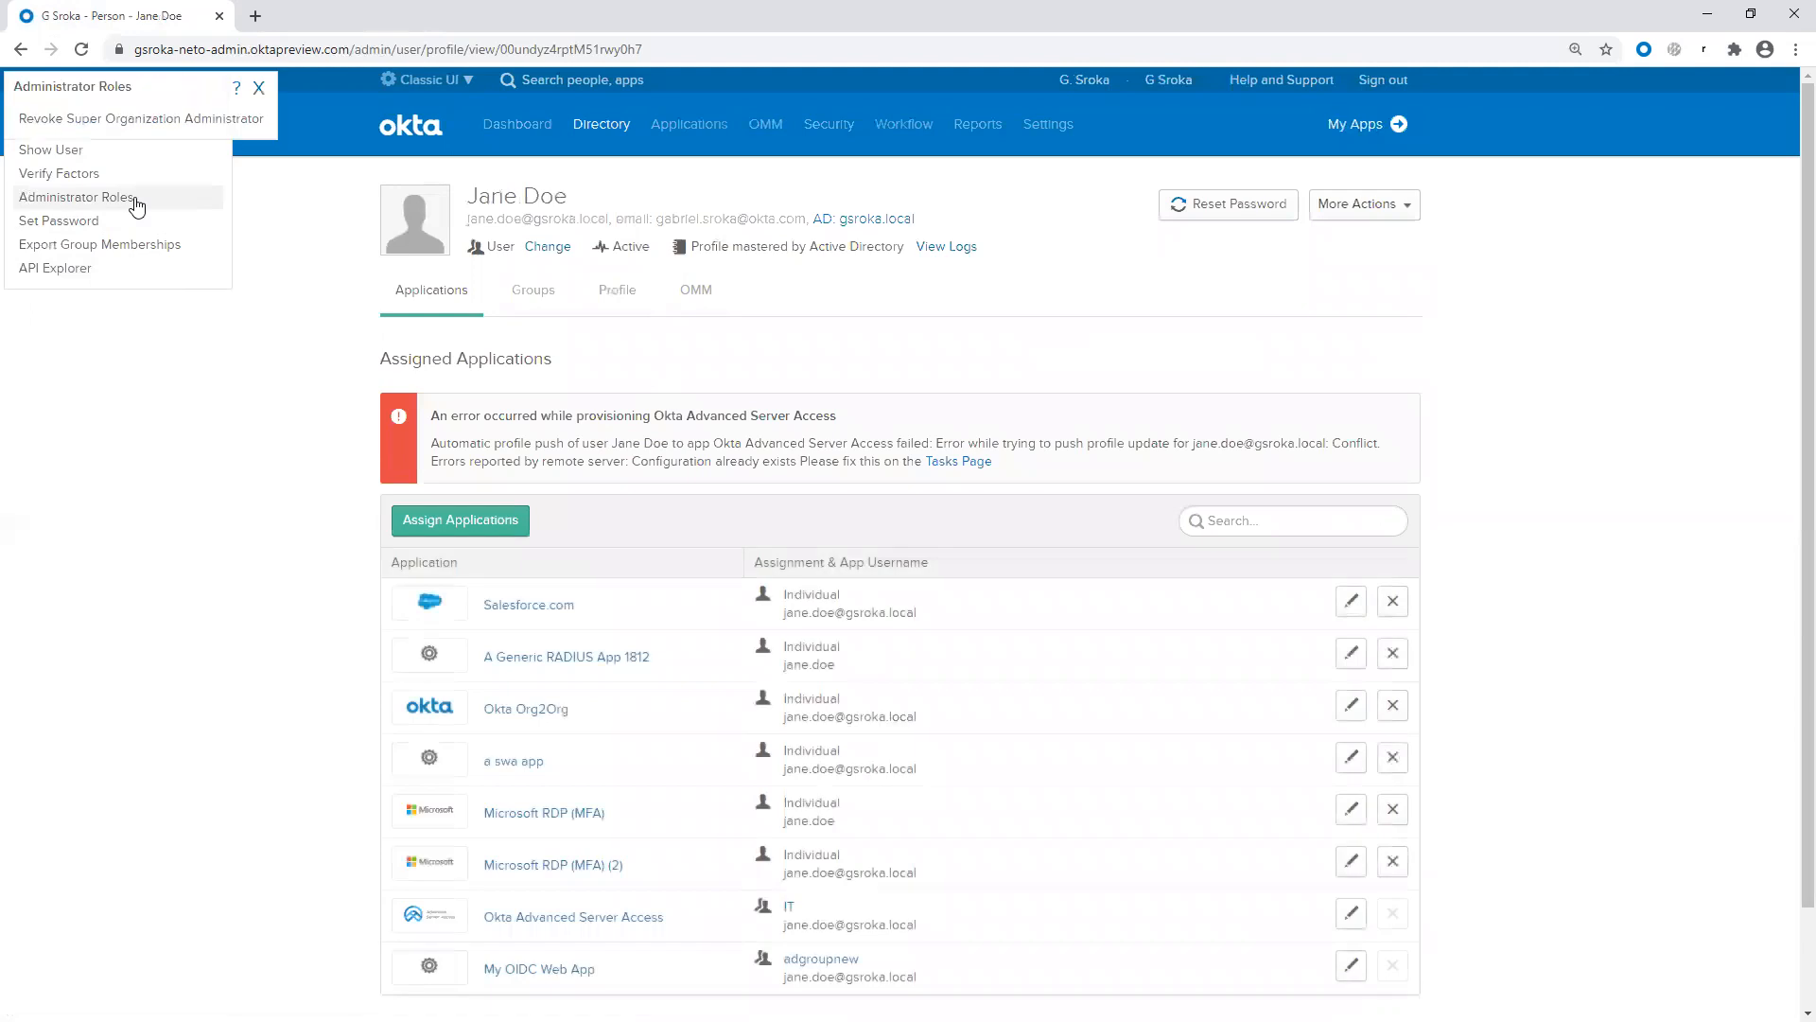
pyautogui.click(147, 121)
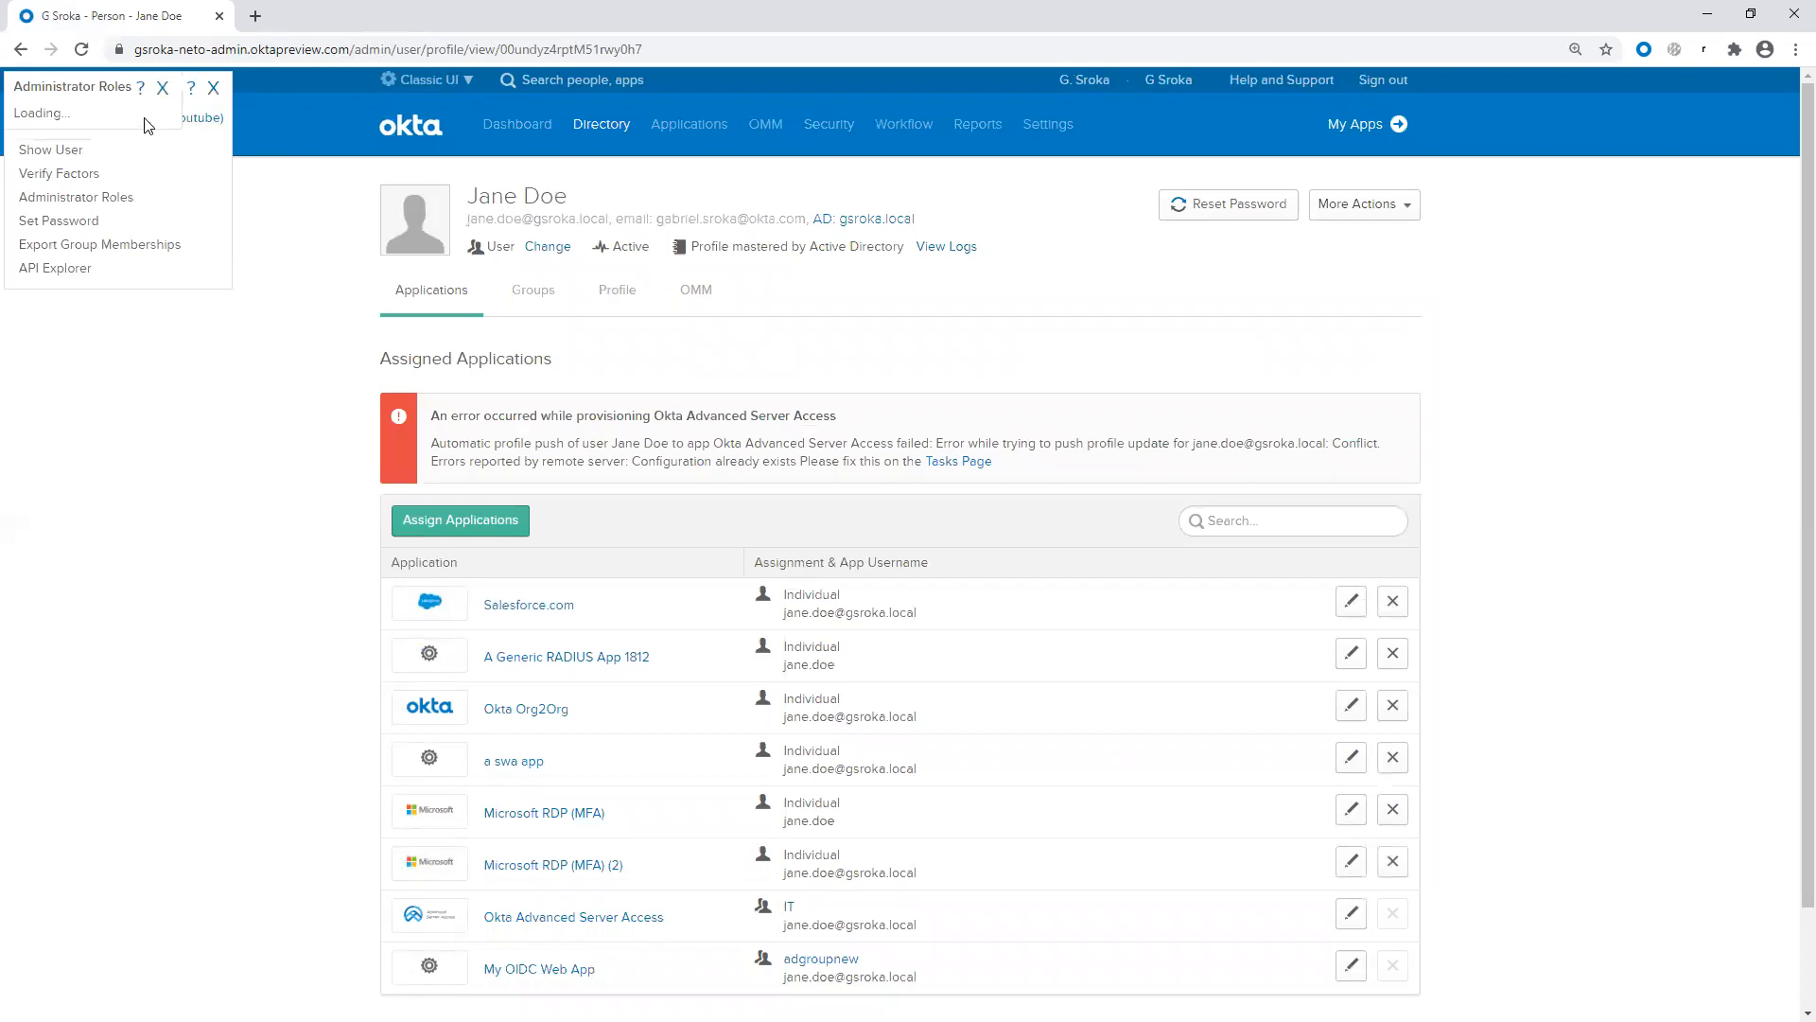
pyautogui.moveTo(13, 114); pyautogui.dragTo(190, 122)
pyautogui.click(197, 121)
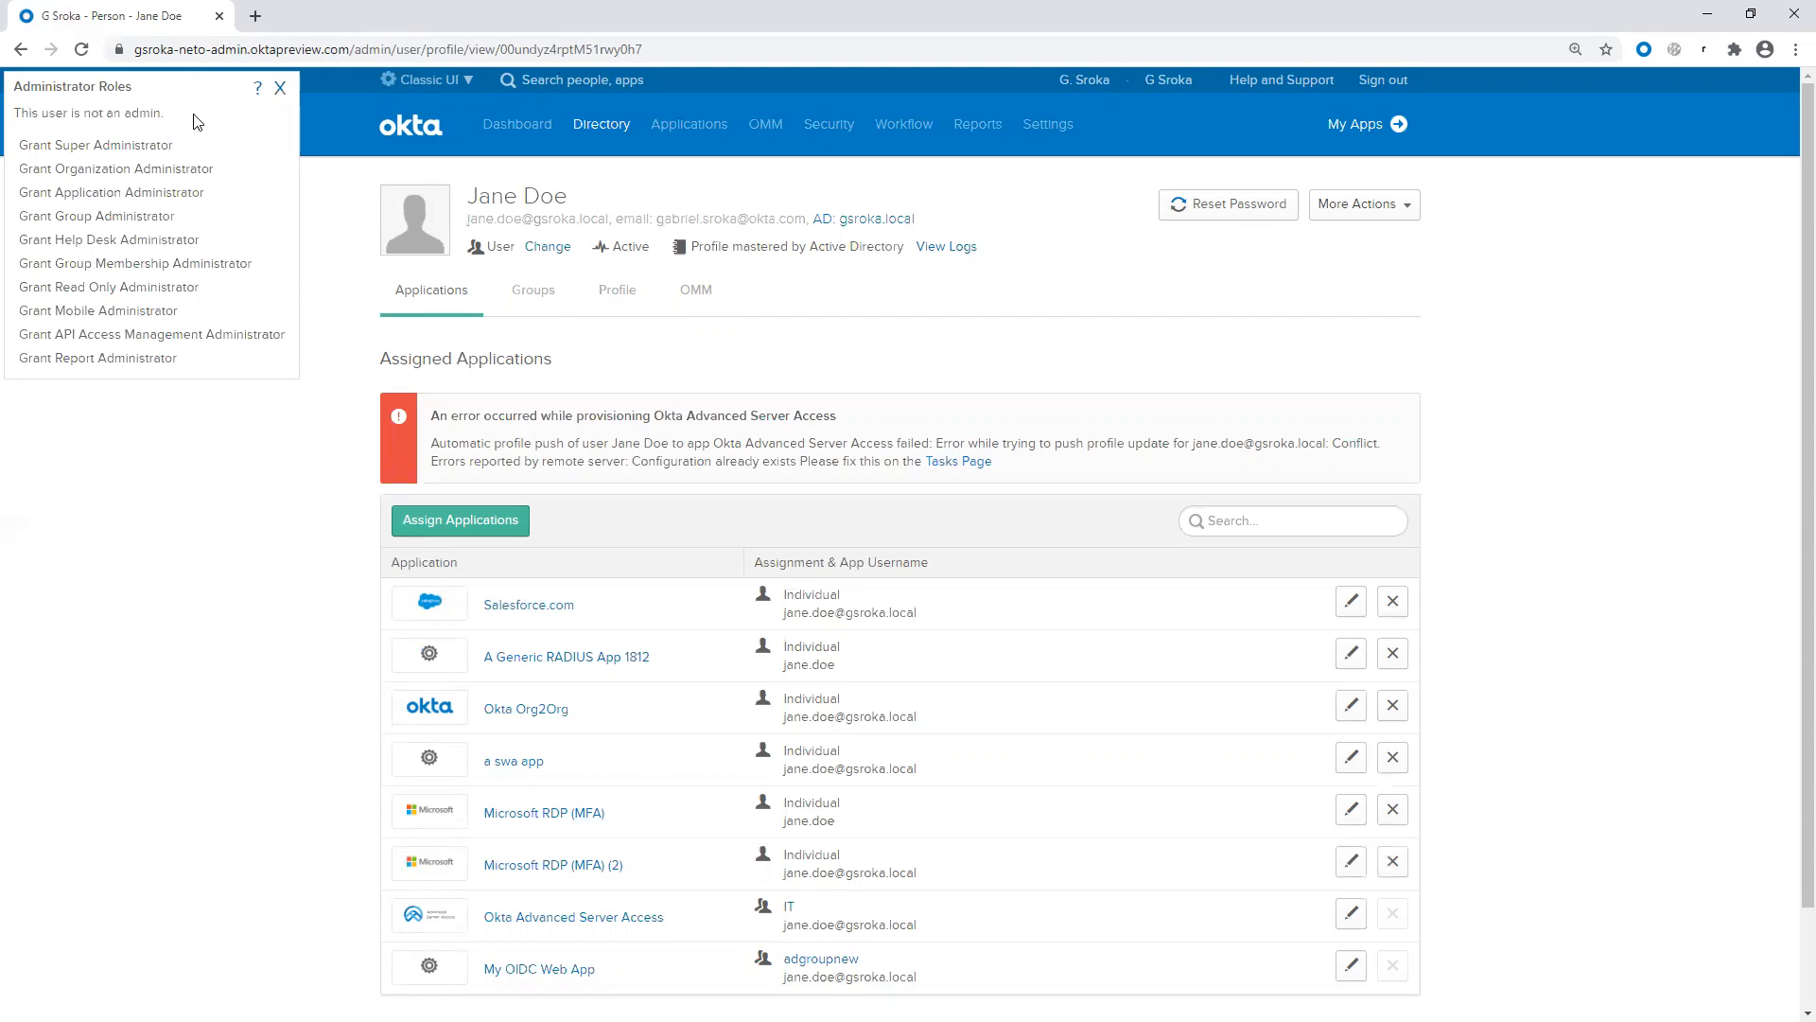
pyautogui.click(166, 169)
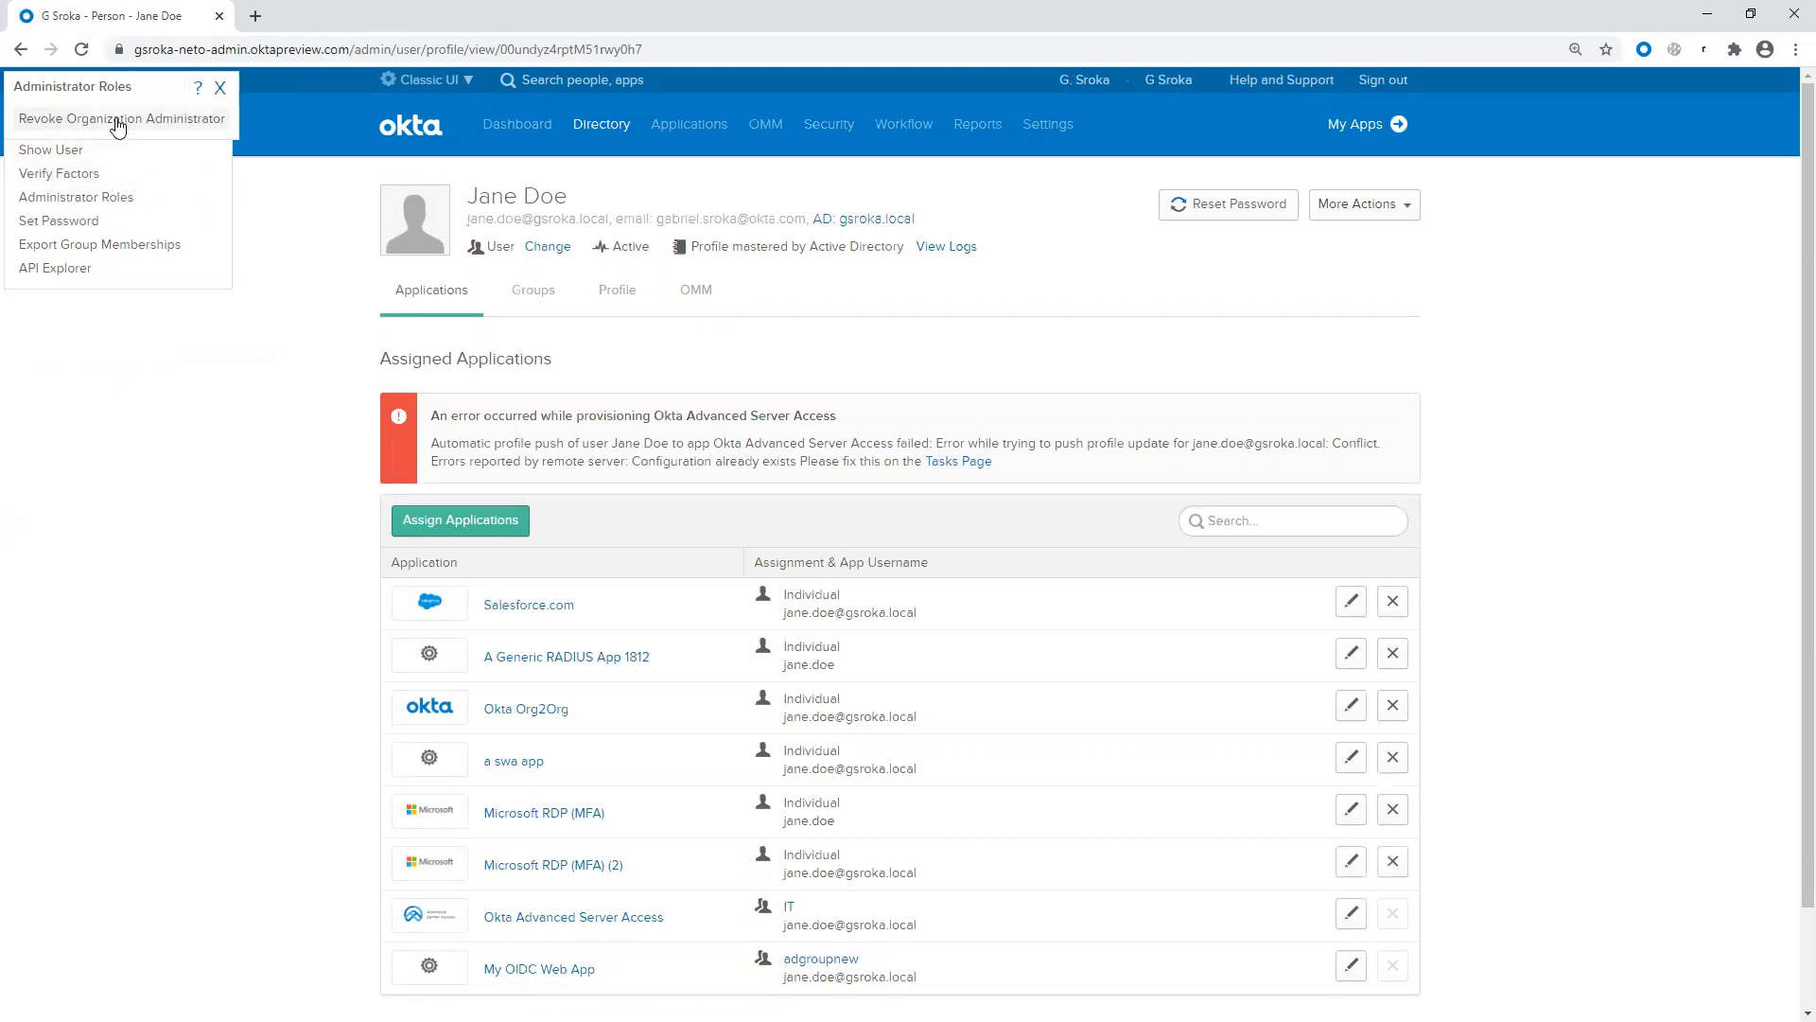
# Step: Open the Administrators page in a new browser tab and check the role granted to the Active Directory test user
pyautogui.moveTo(832, 132)
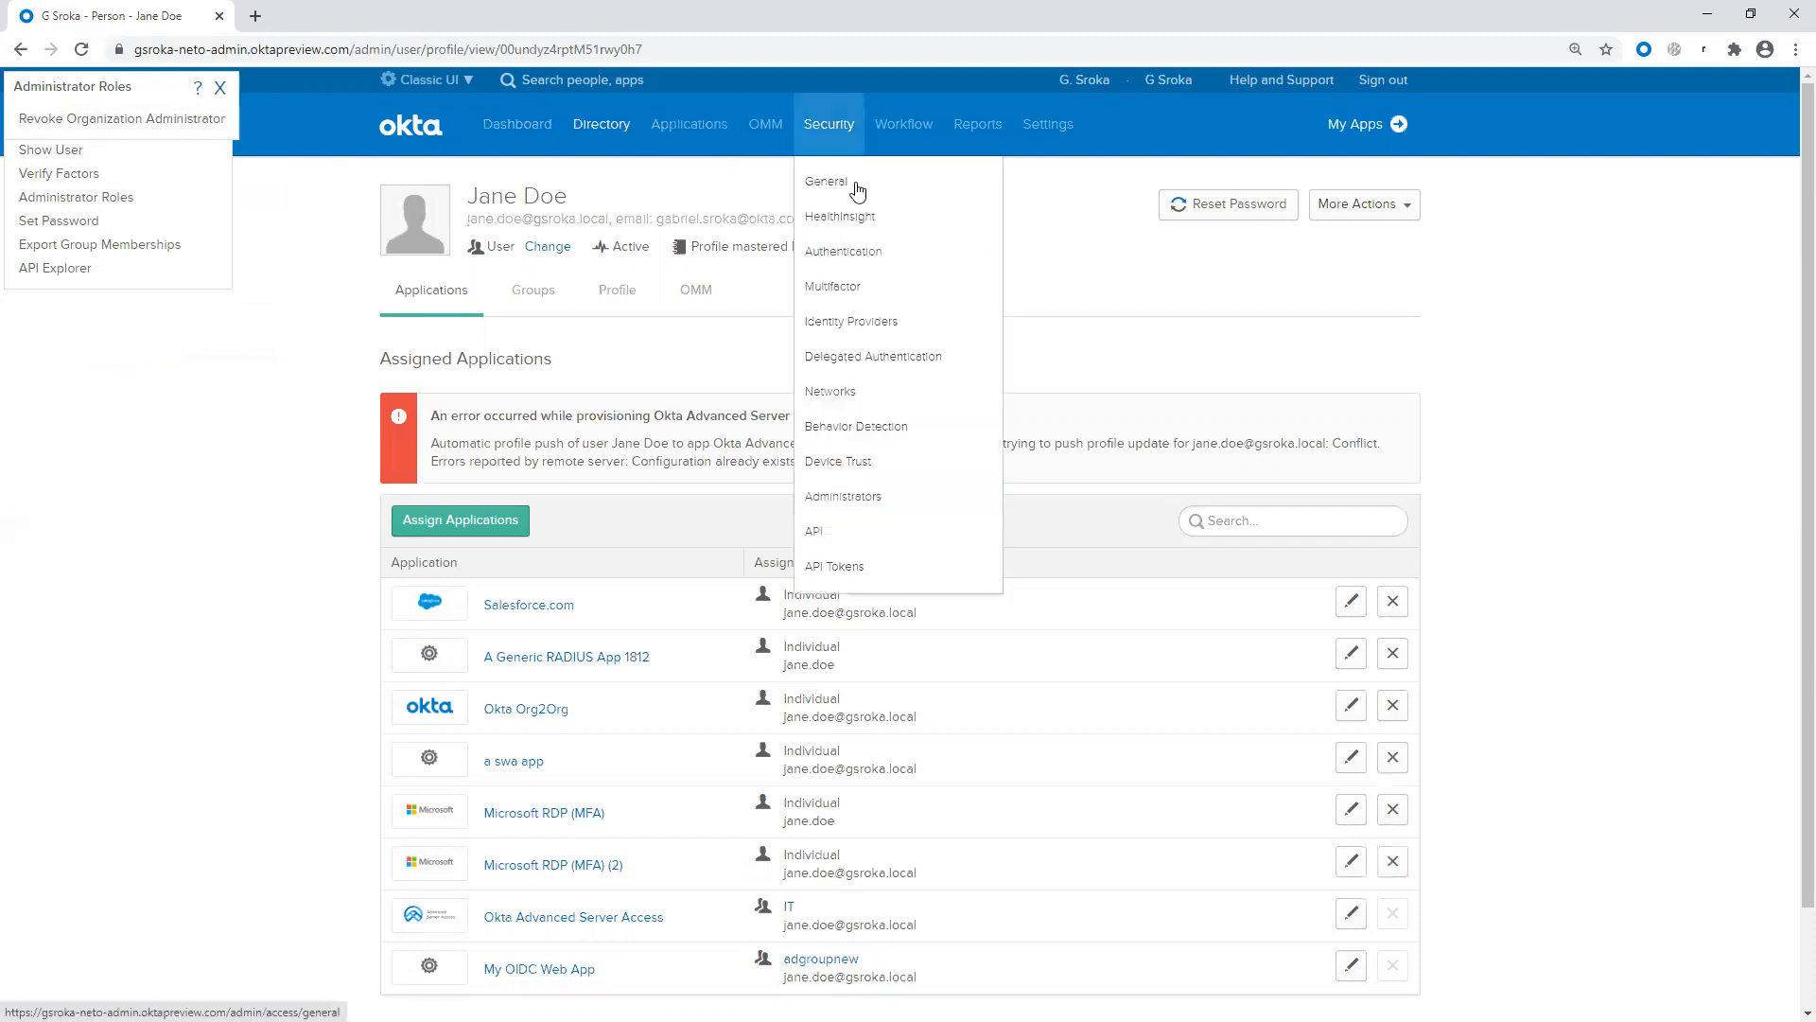
pyautogui.middleClick(838, 498)
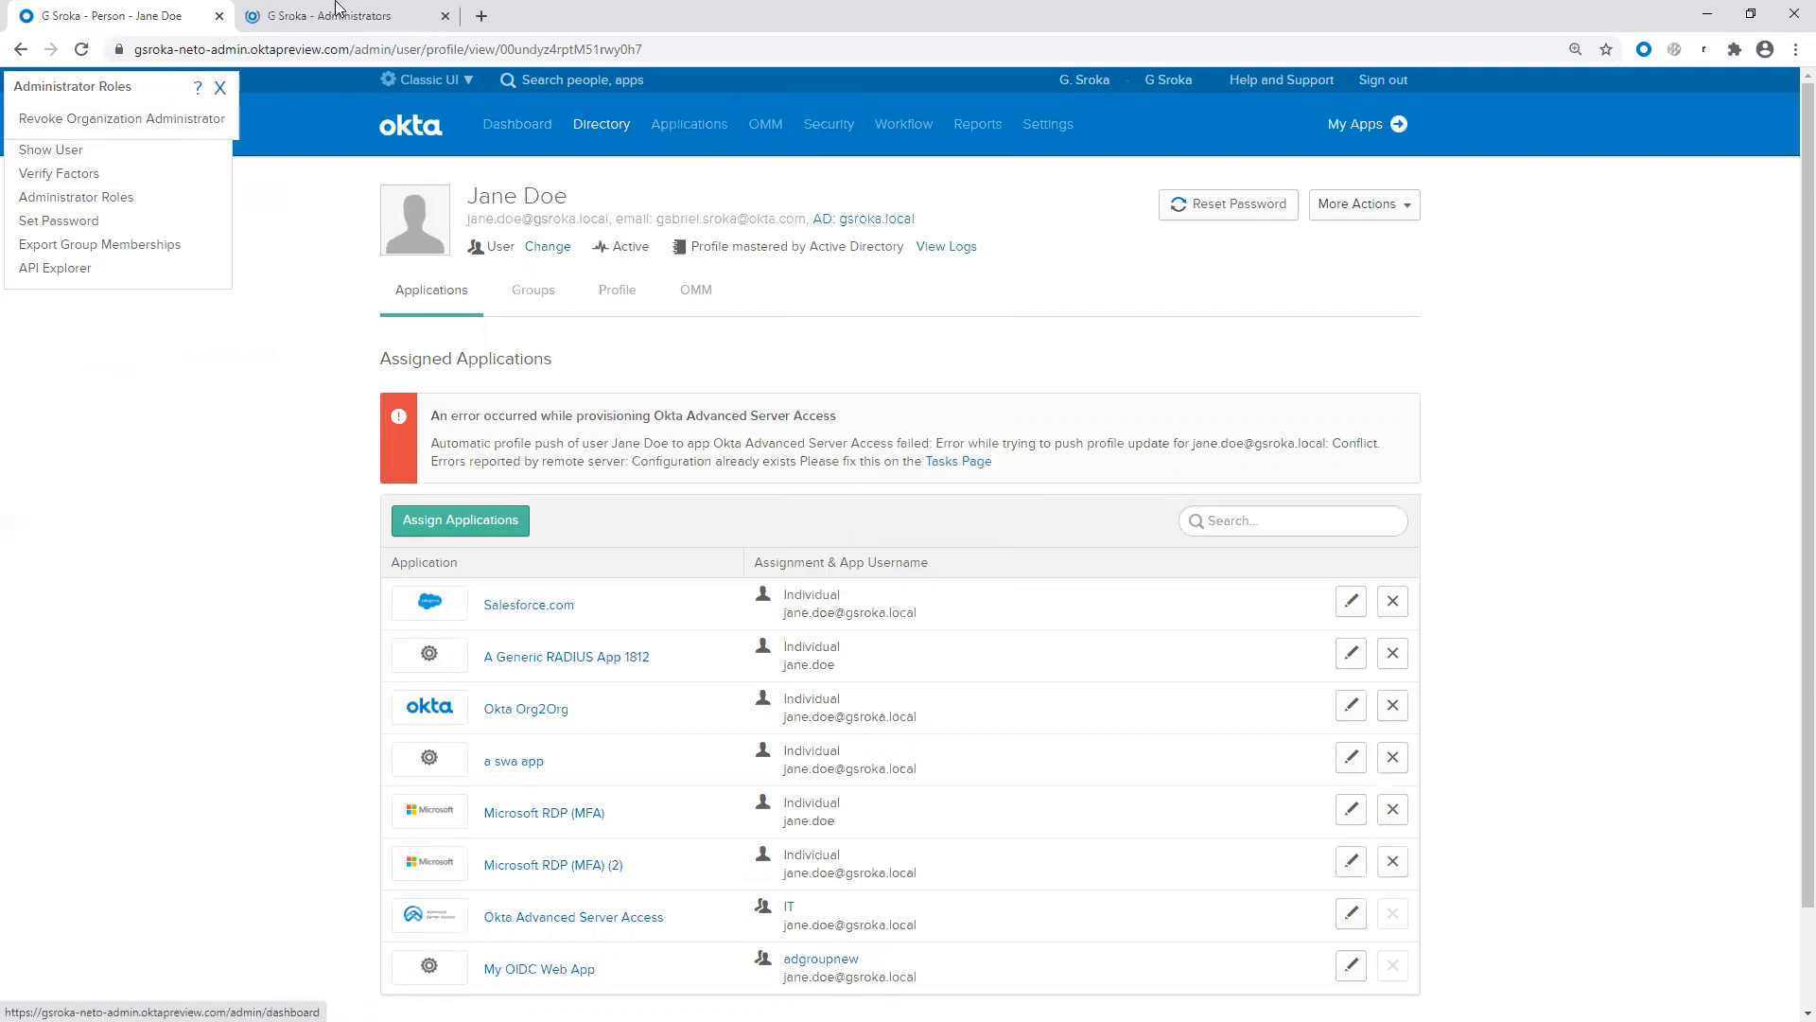
pyautogui.click(338, 11)
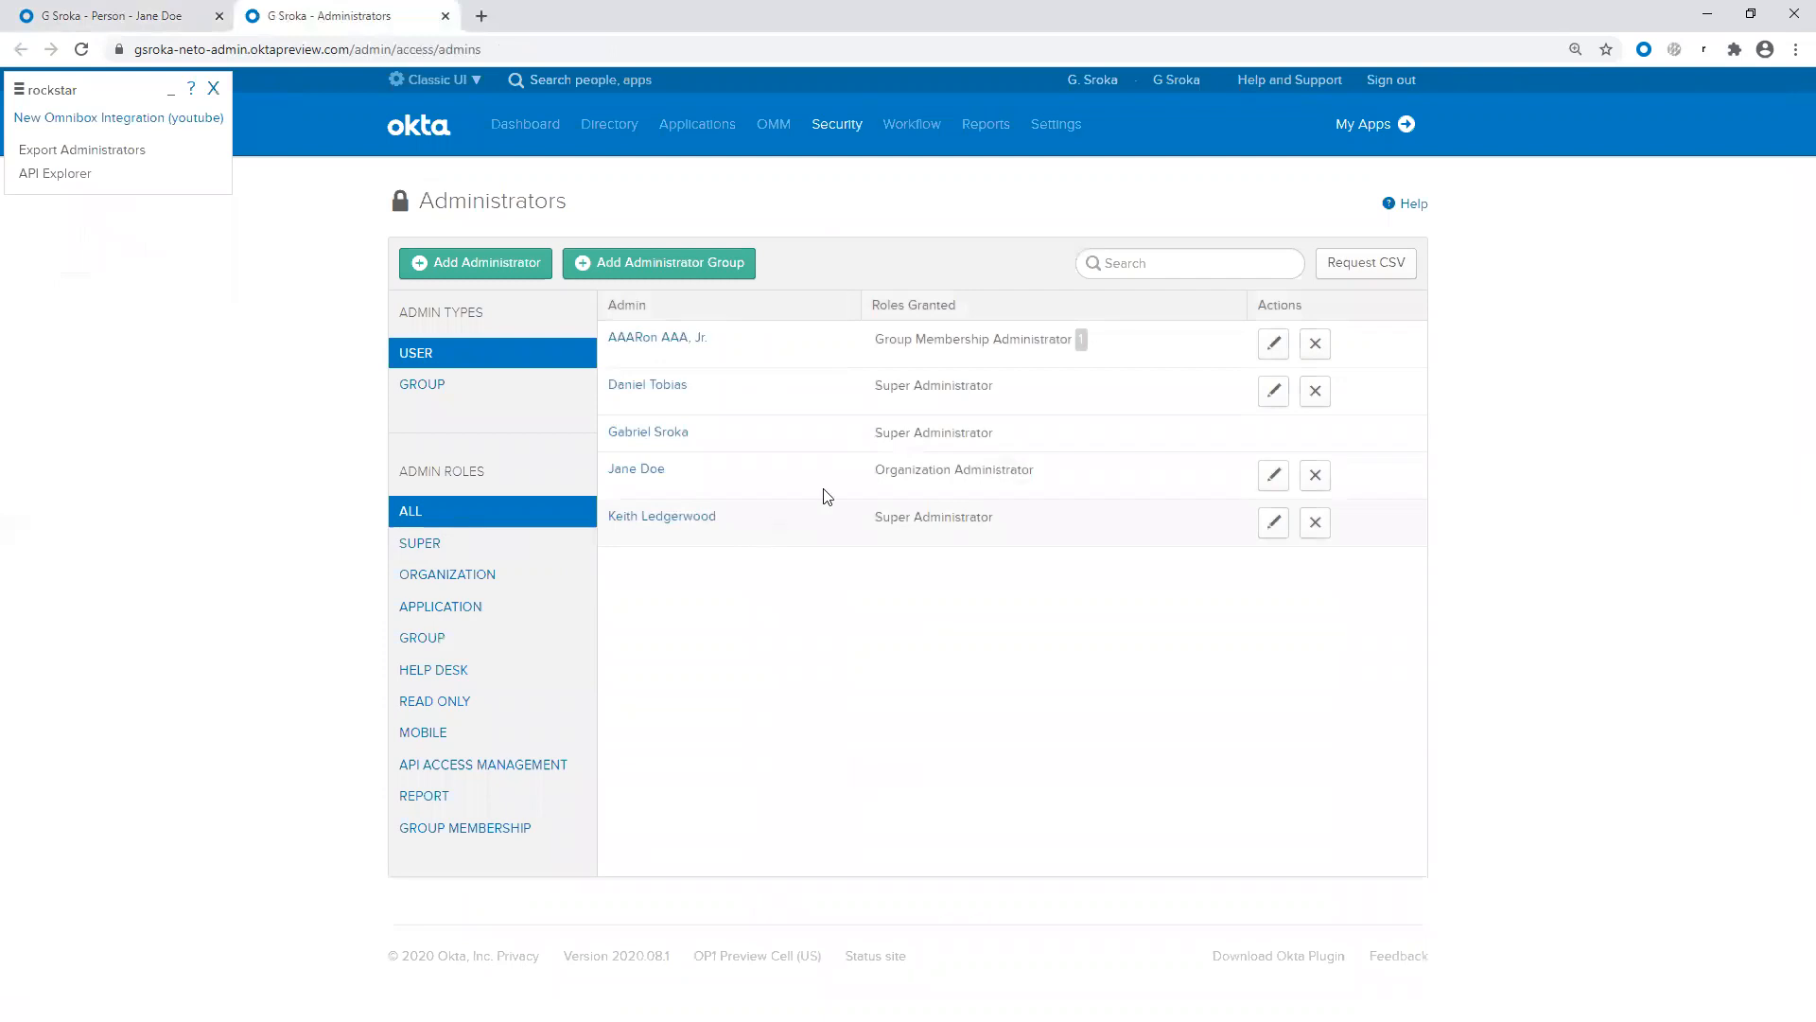
pyautogui.moveTo(908, 473); pyautogui.dragTo(975, 473)
# Step: Change the test user's administrator role to Super Administrator, then close the Administrators tab and rockstar's Administrator Roles
pyautogui.click(1273, 475)
pyautogui.click(863, 343)
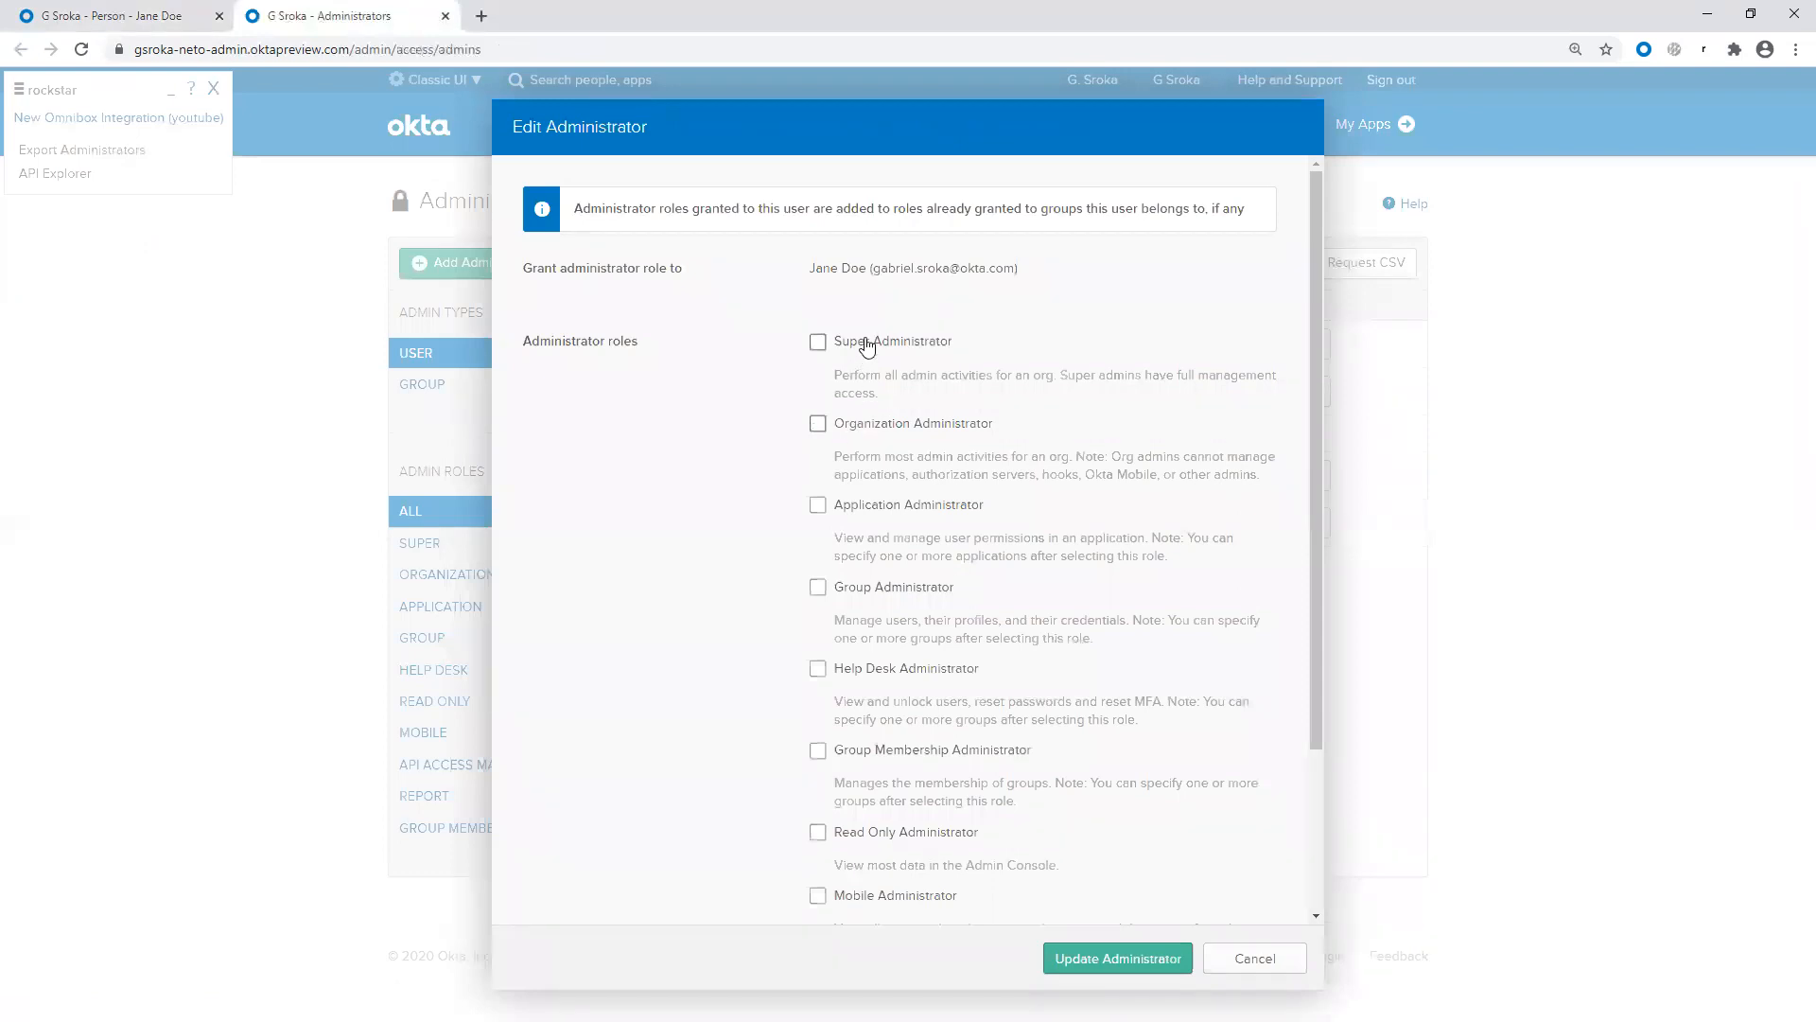
pyautogui.click(1091, 955)
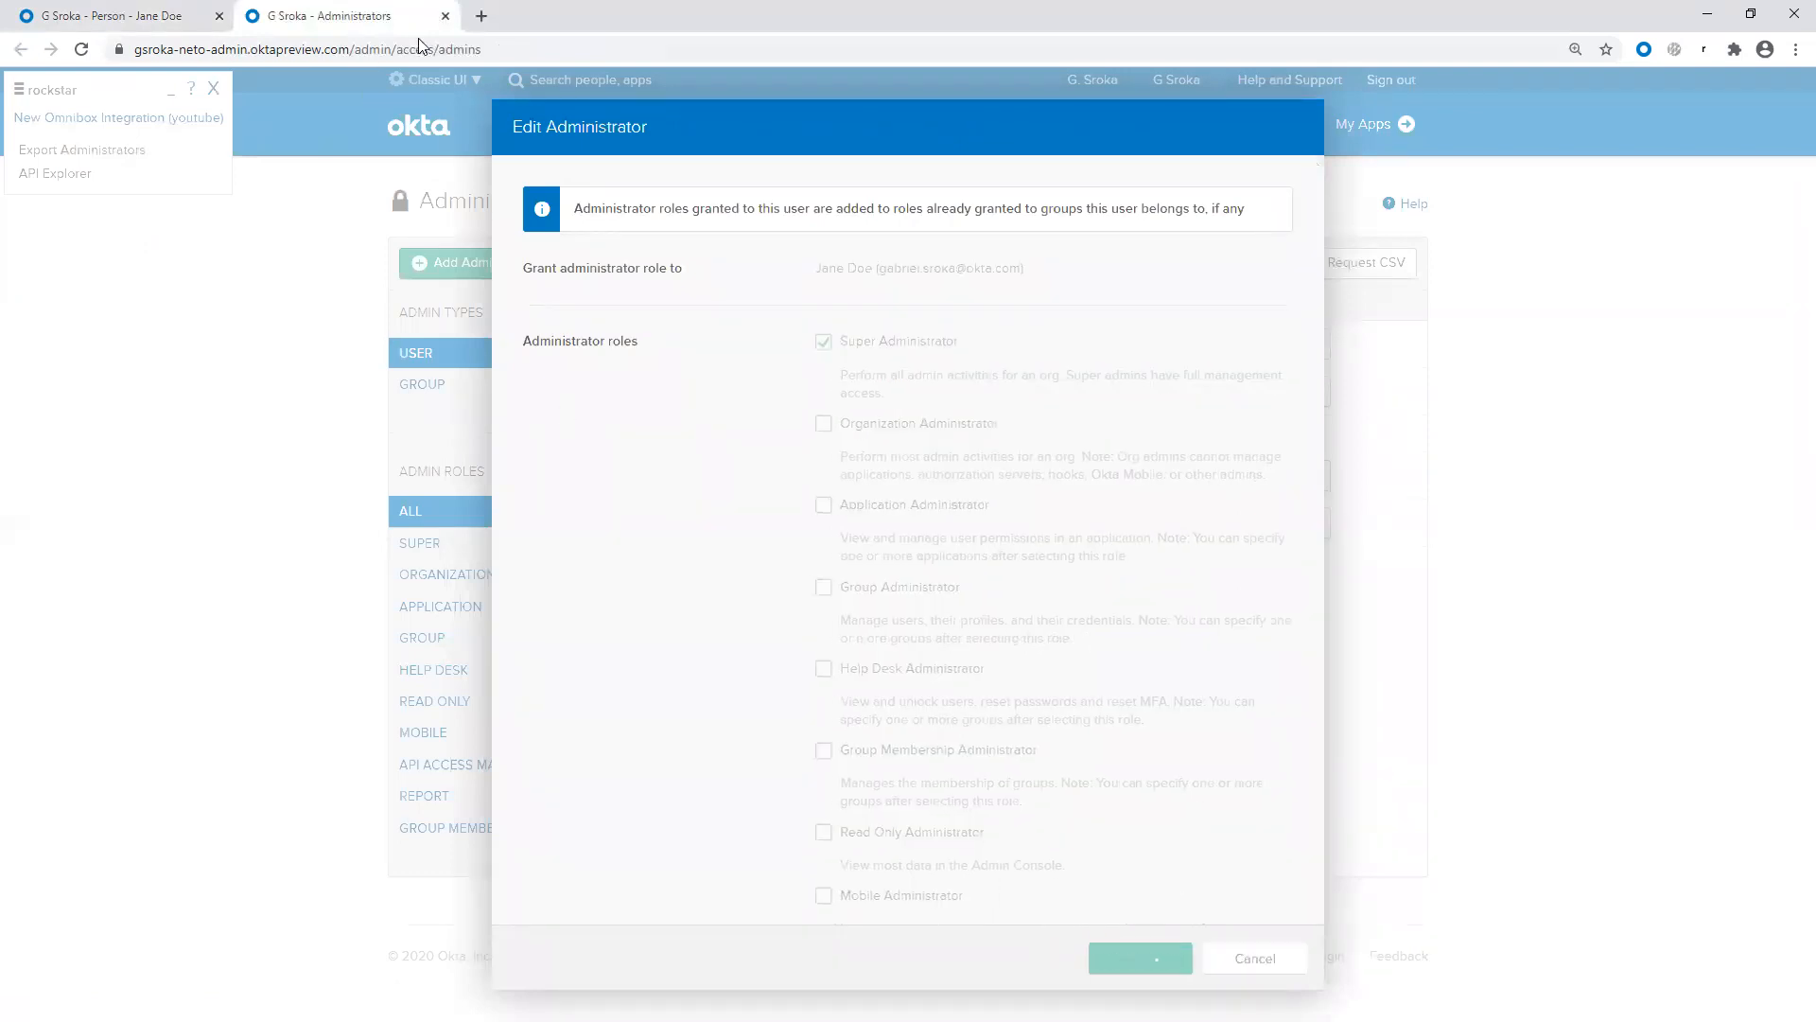
pyautogui.click(445, 16)
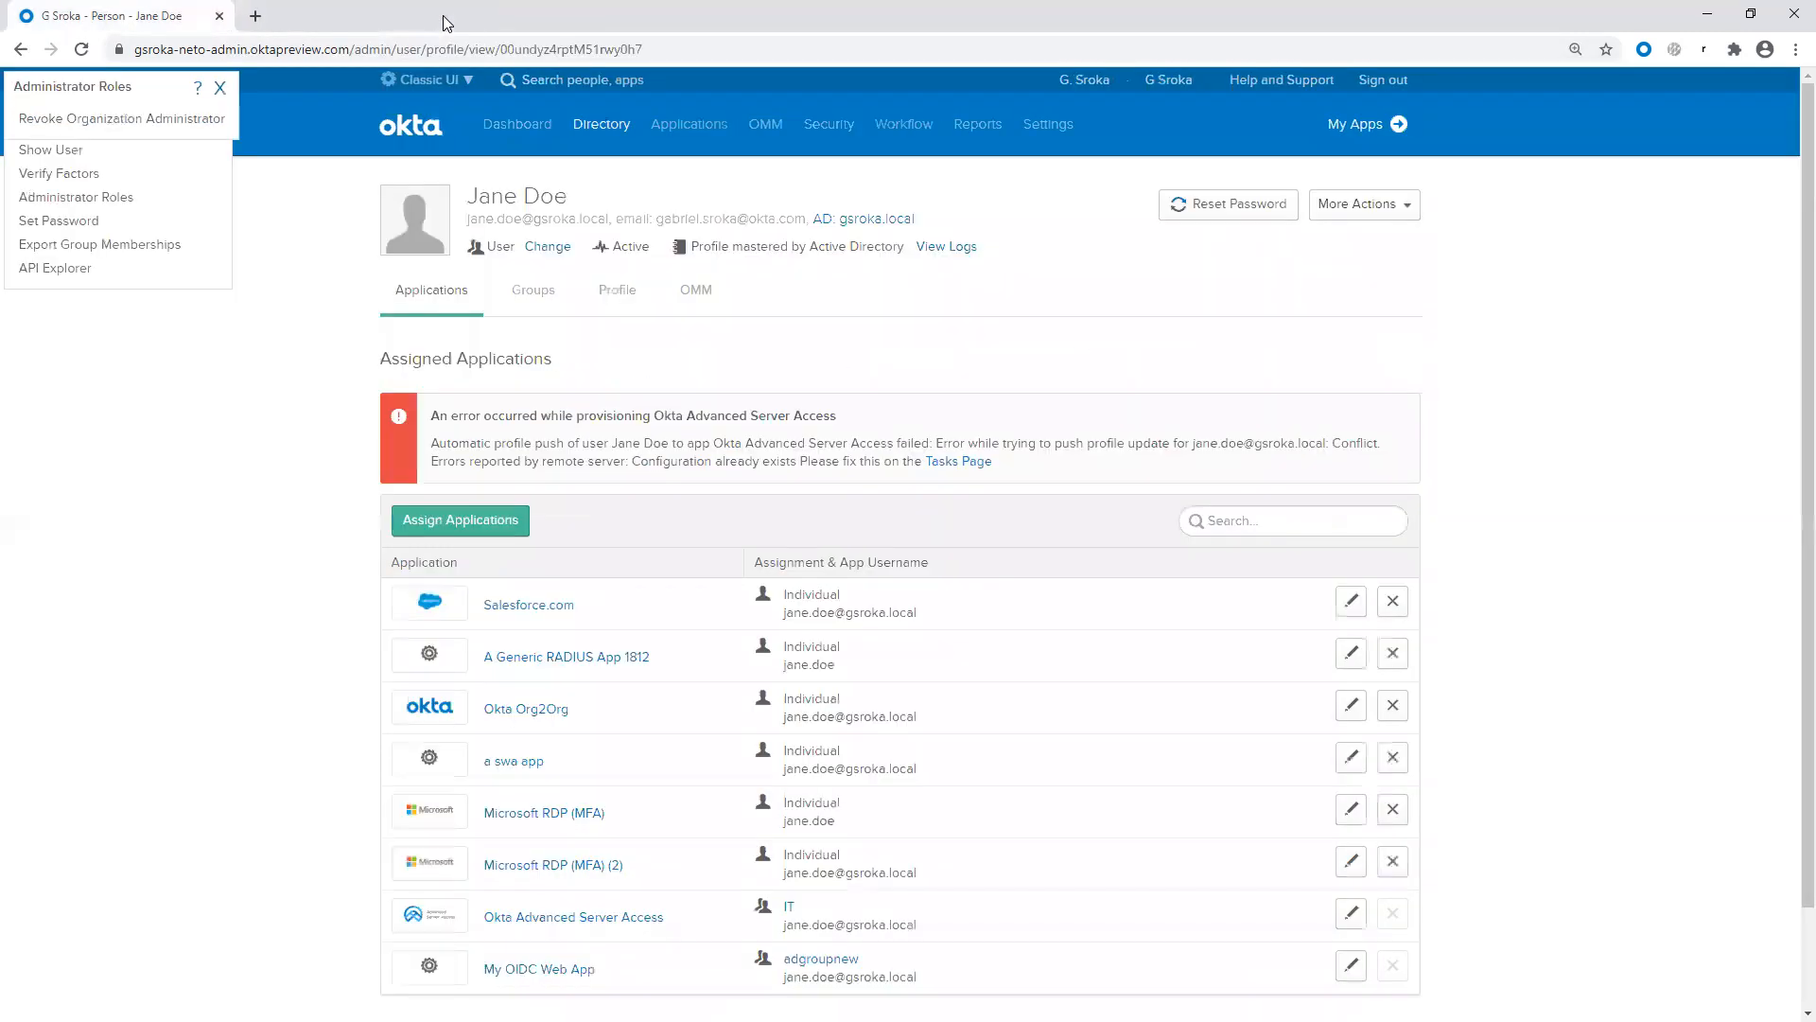
pyautogui.click(221, 91)
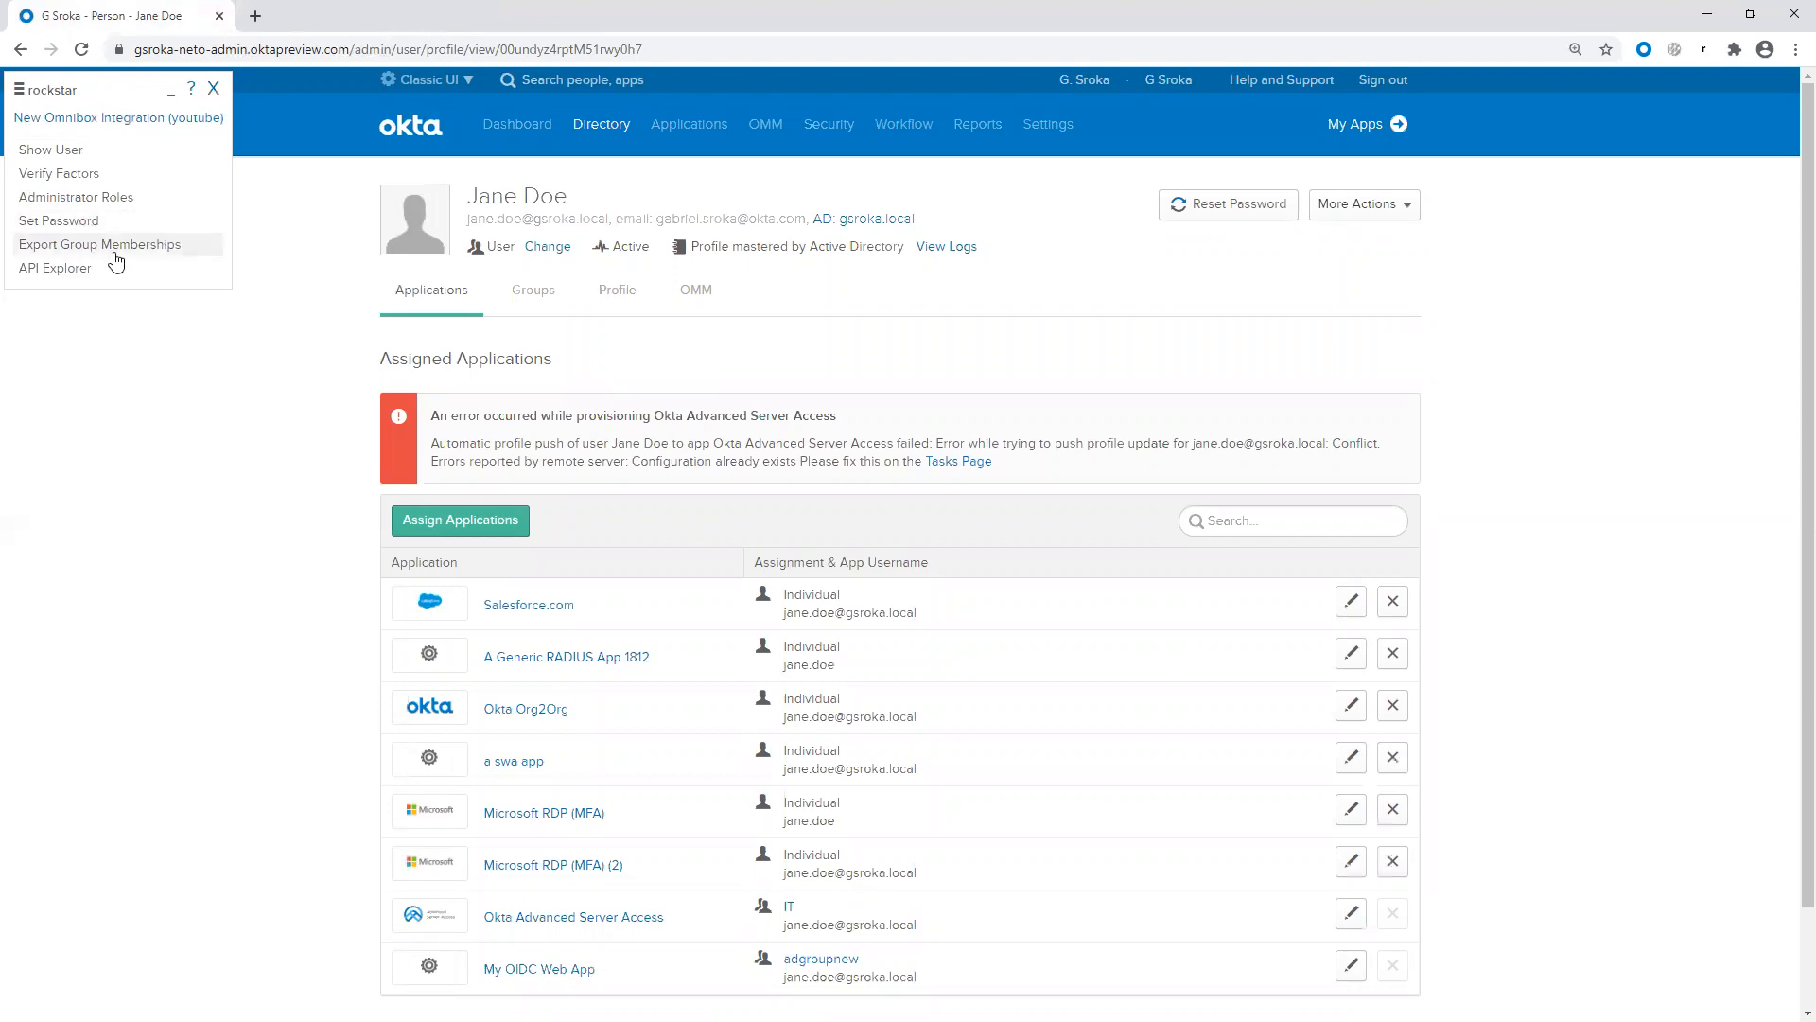
# Step: Show the user's groups, export the group memberships with rockstar, and open the exported CSV file in Excel
pyautogui.click(556, 291)
pyautogui.scroll(-5, 407, 502)
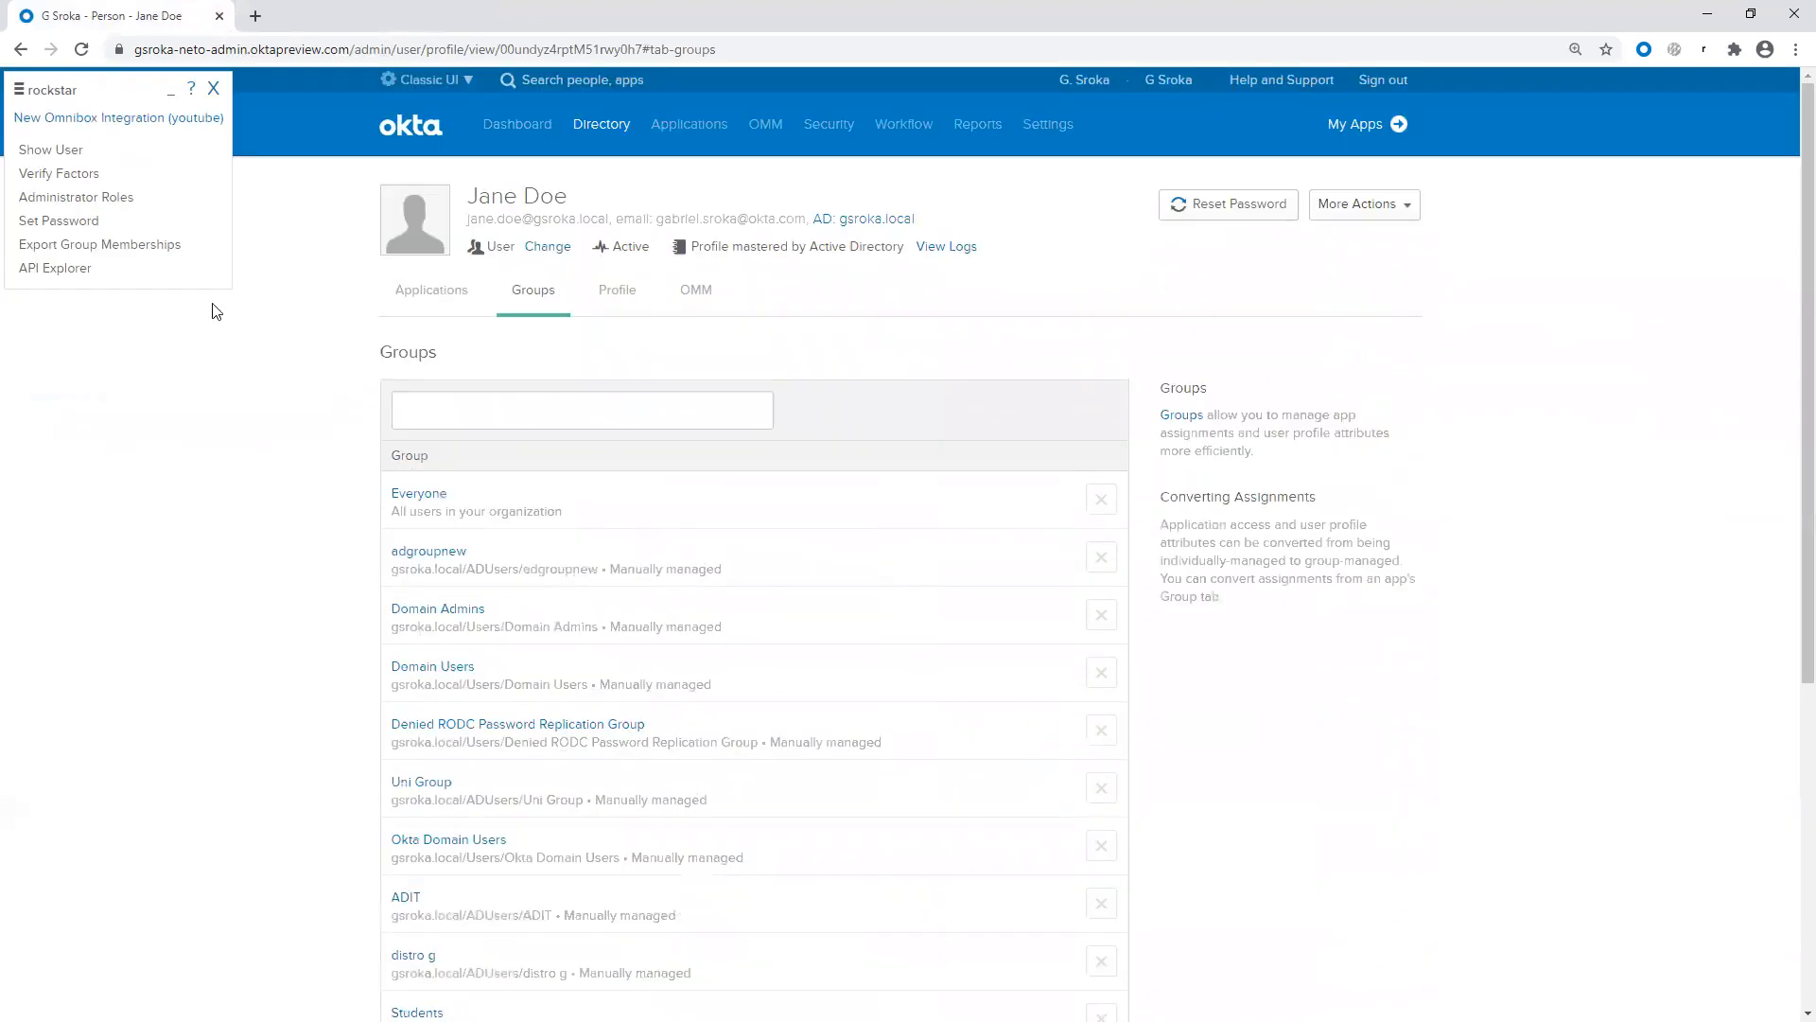
pyautogui.click(125, 250)
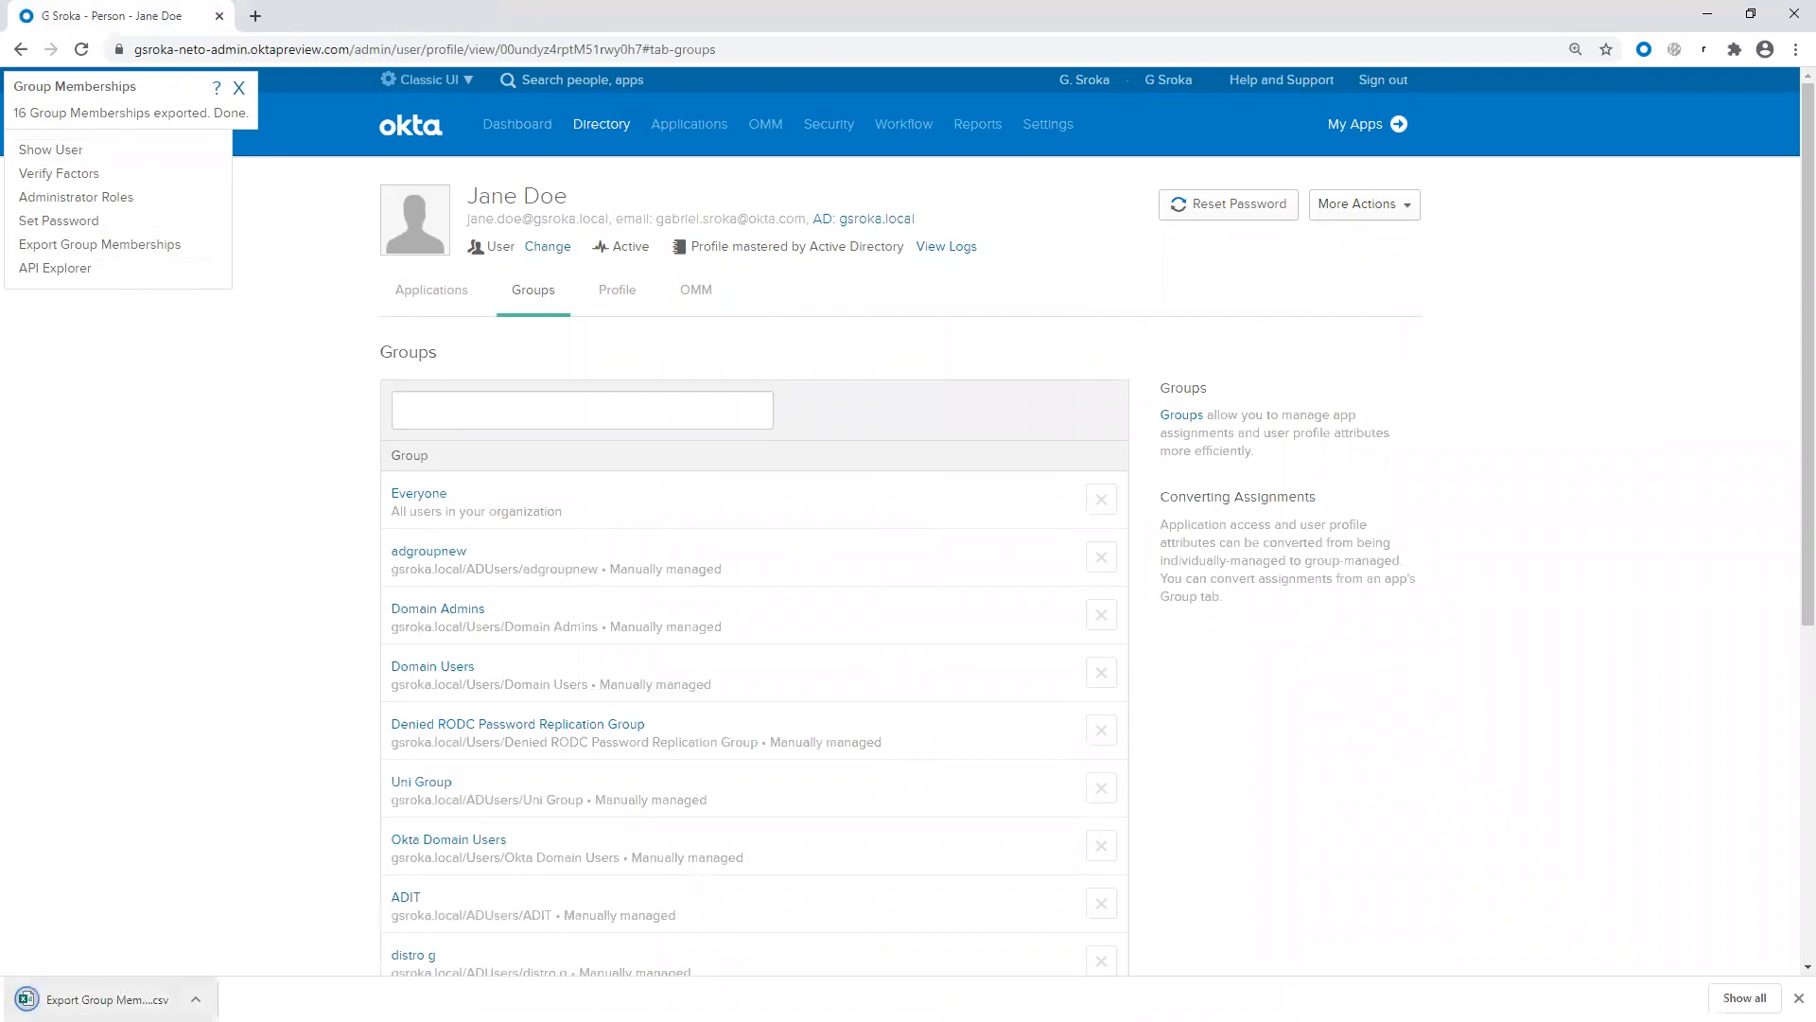
pyautogui.click(94, 999)
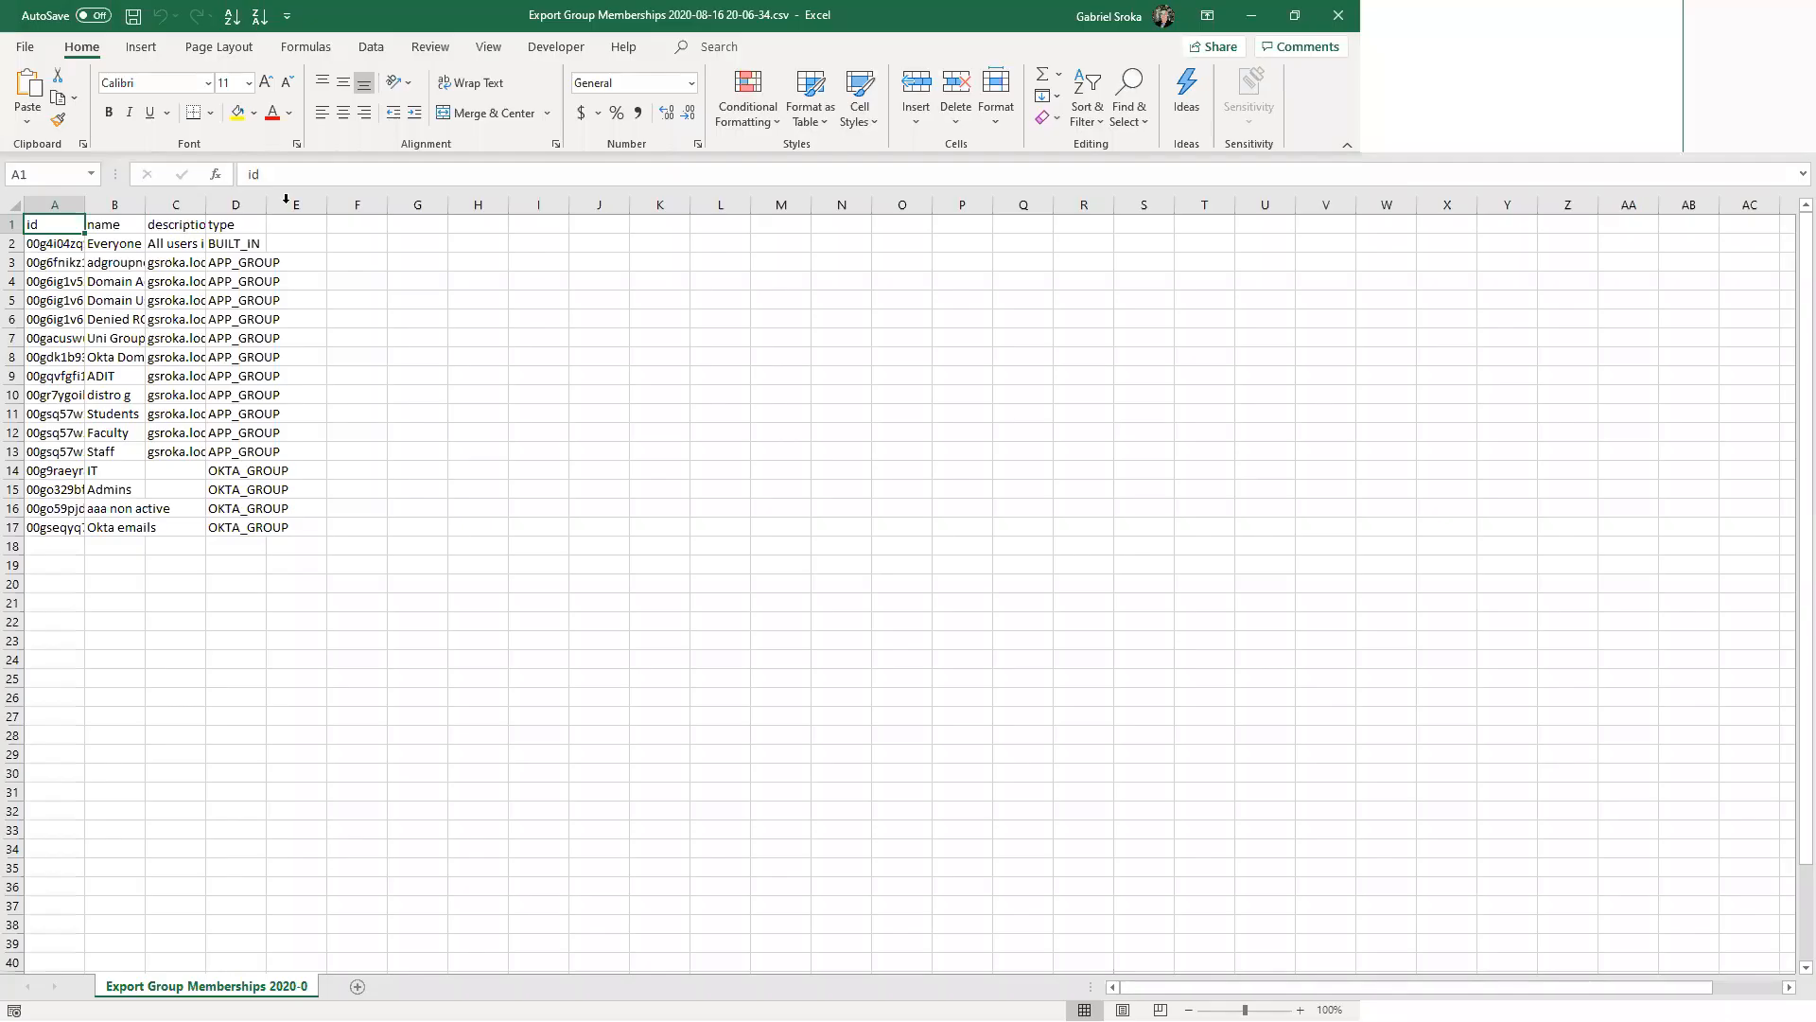
# Step: Fit the widths of columns A to D to their contents and review the group names and types
pyautogui.moveTo(54, 204); pyautogui.dragTo(236, 206)
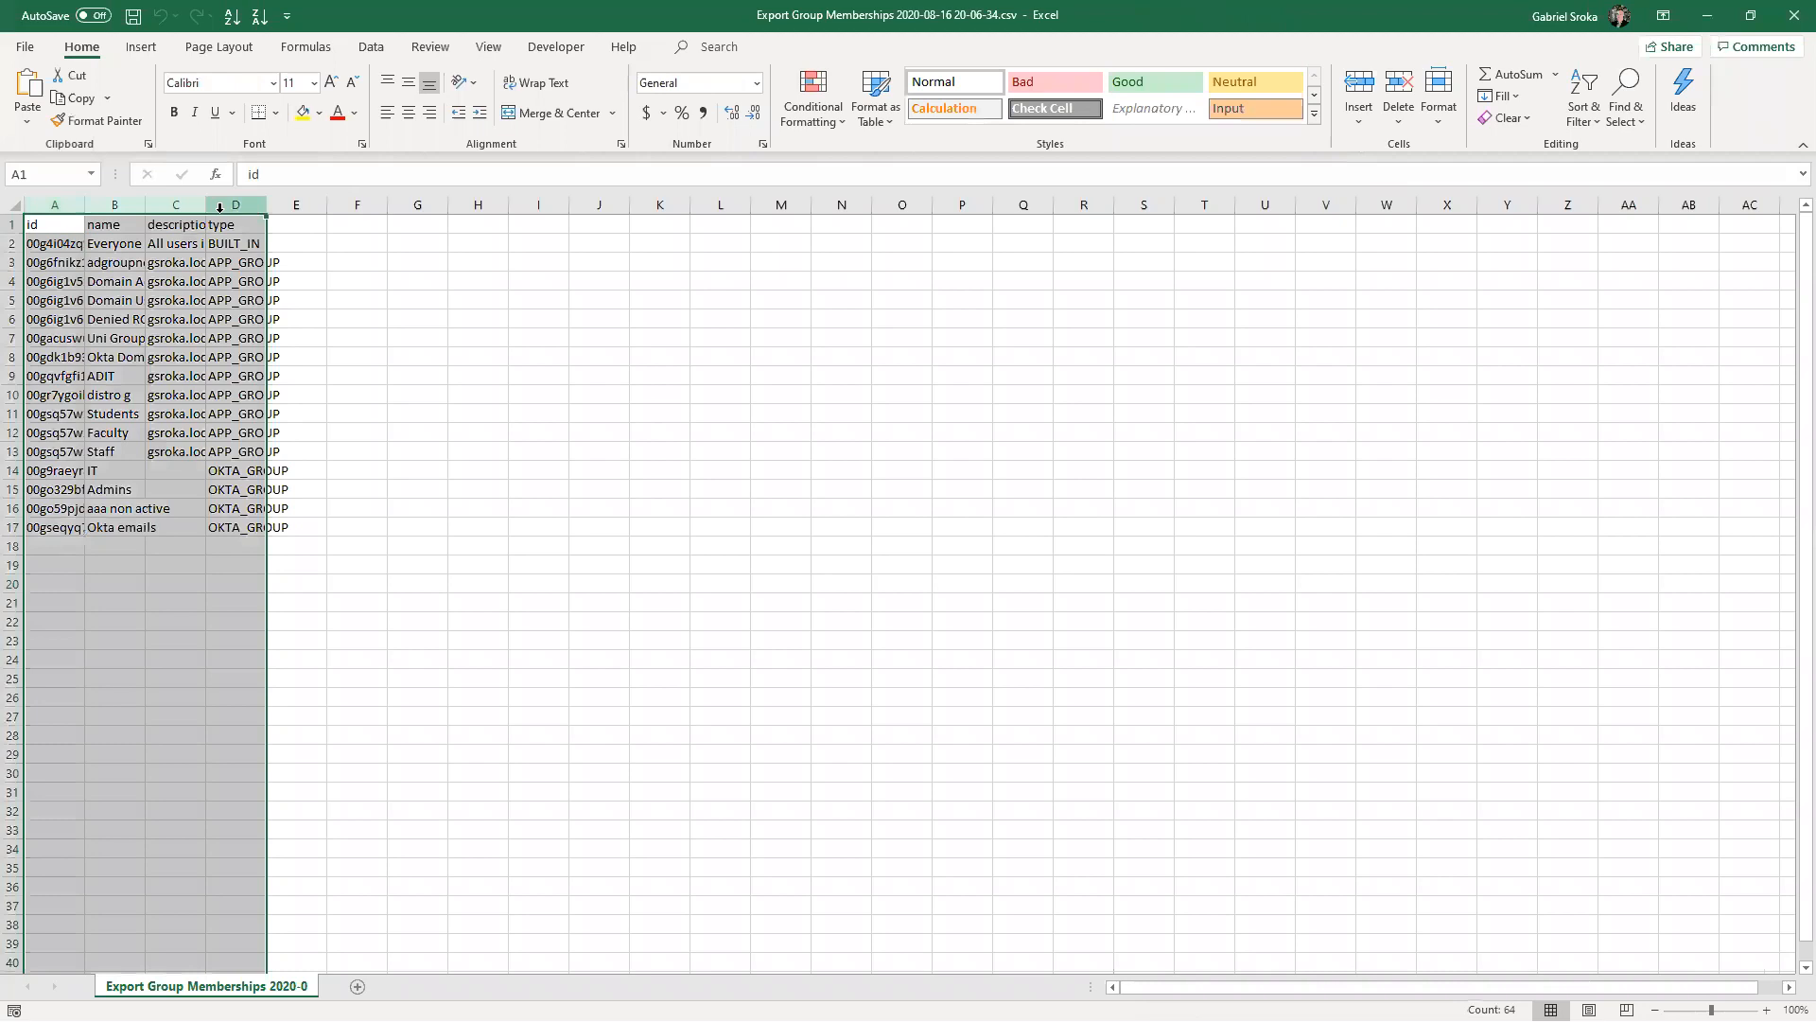
pyautogui.doubleClick(266, 205)
pyautogui.click(248, 266)
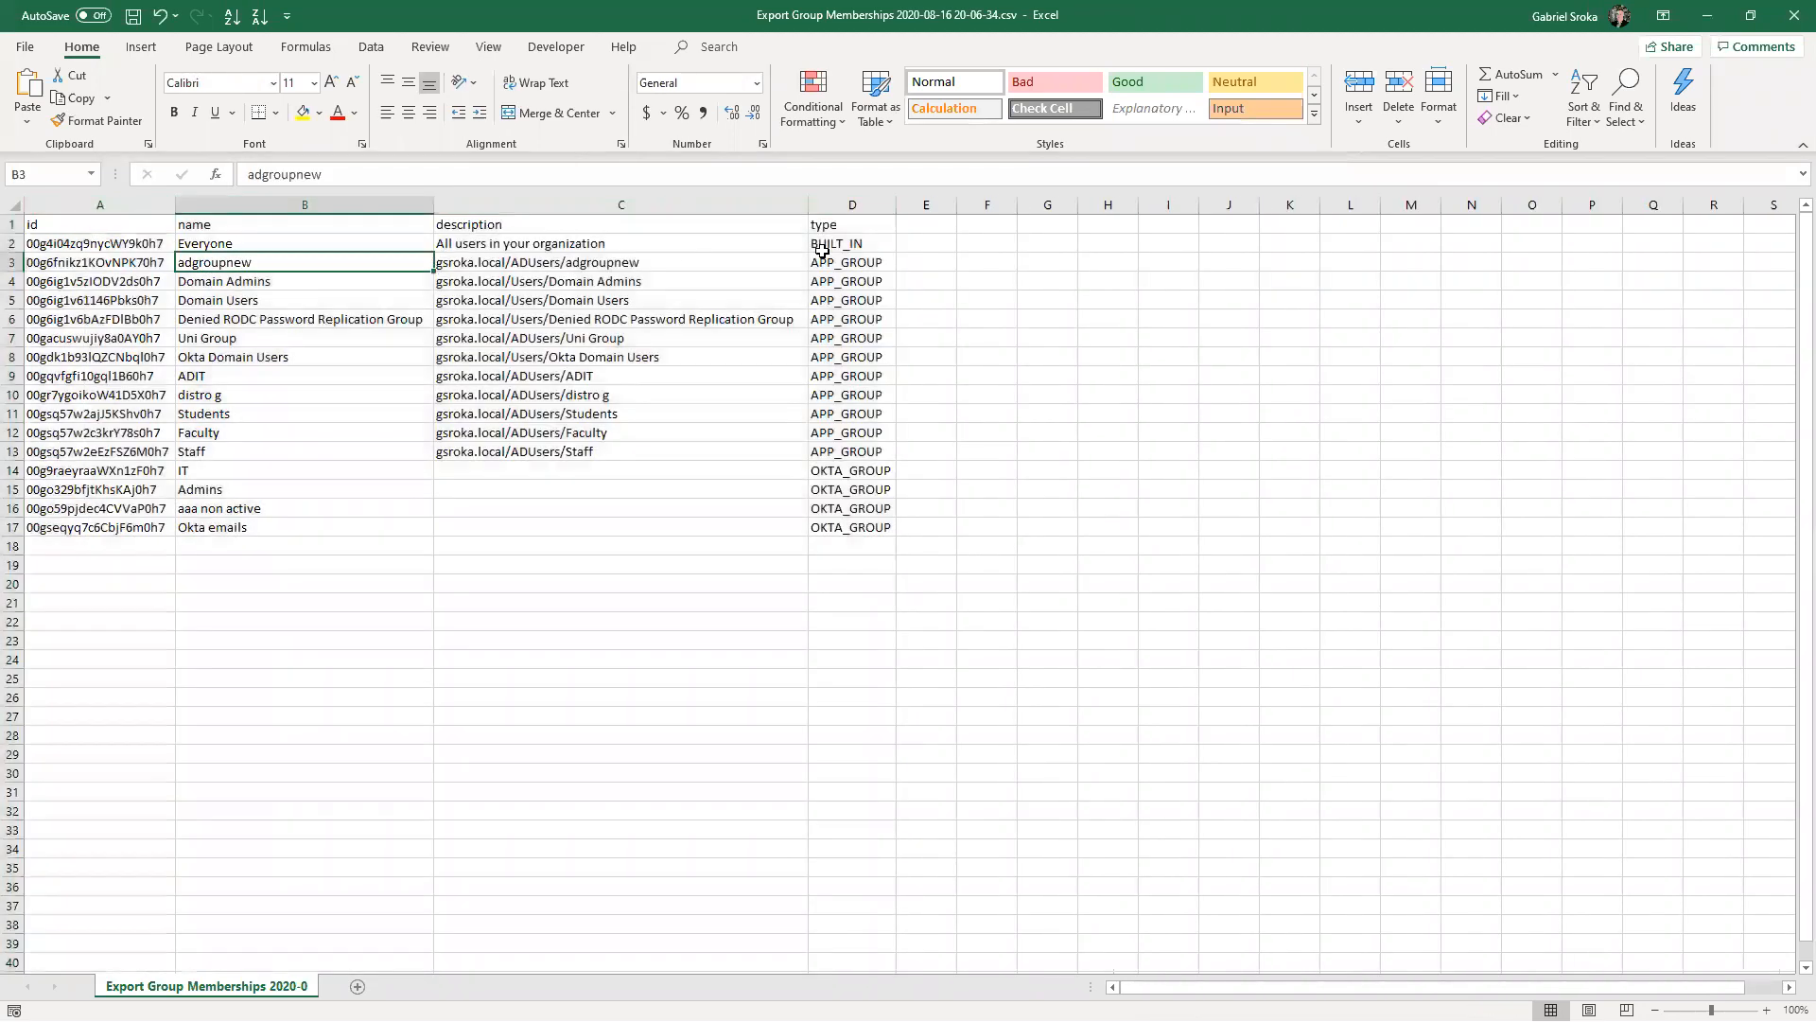
pyautogui.moveTo(849, 248); pyautogui.dragTo(854, 552)
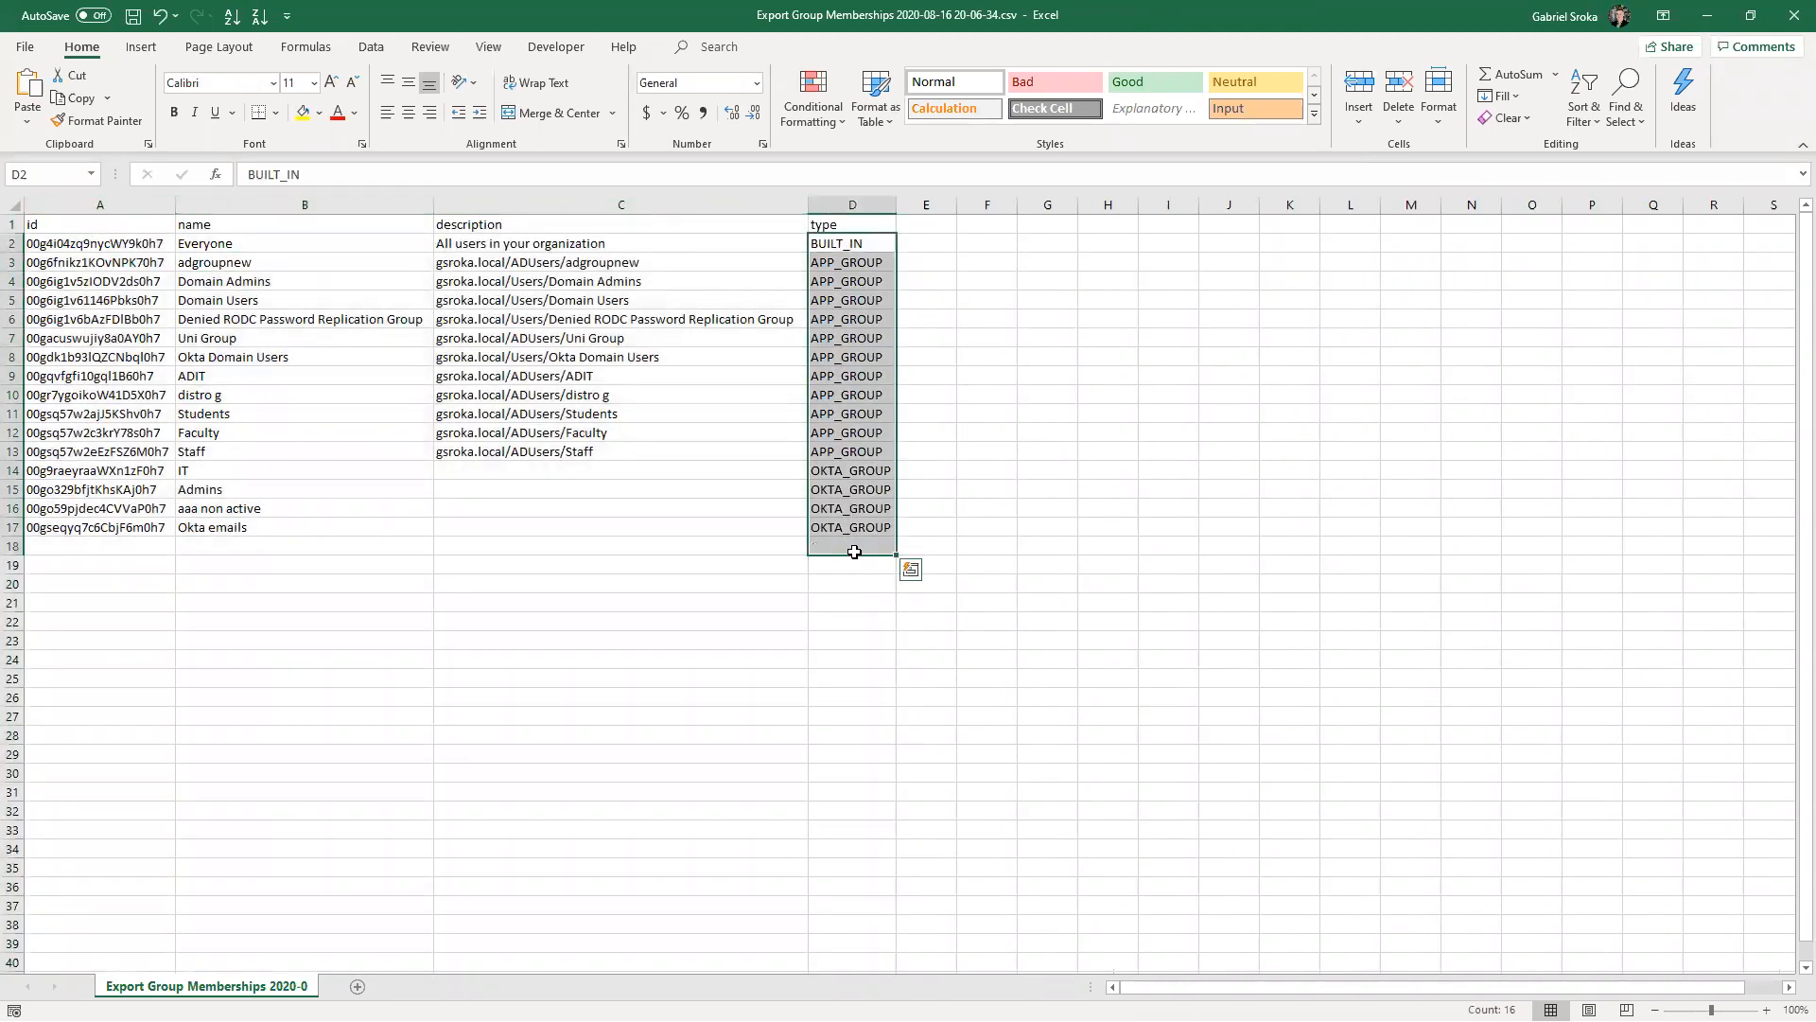
pyautogui.click(248, 411)
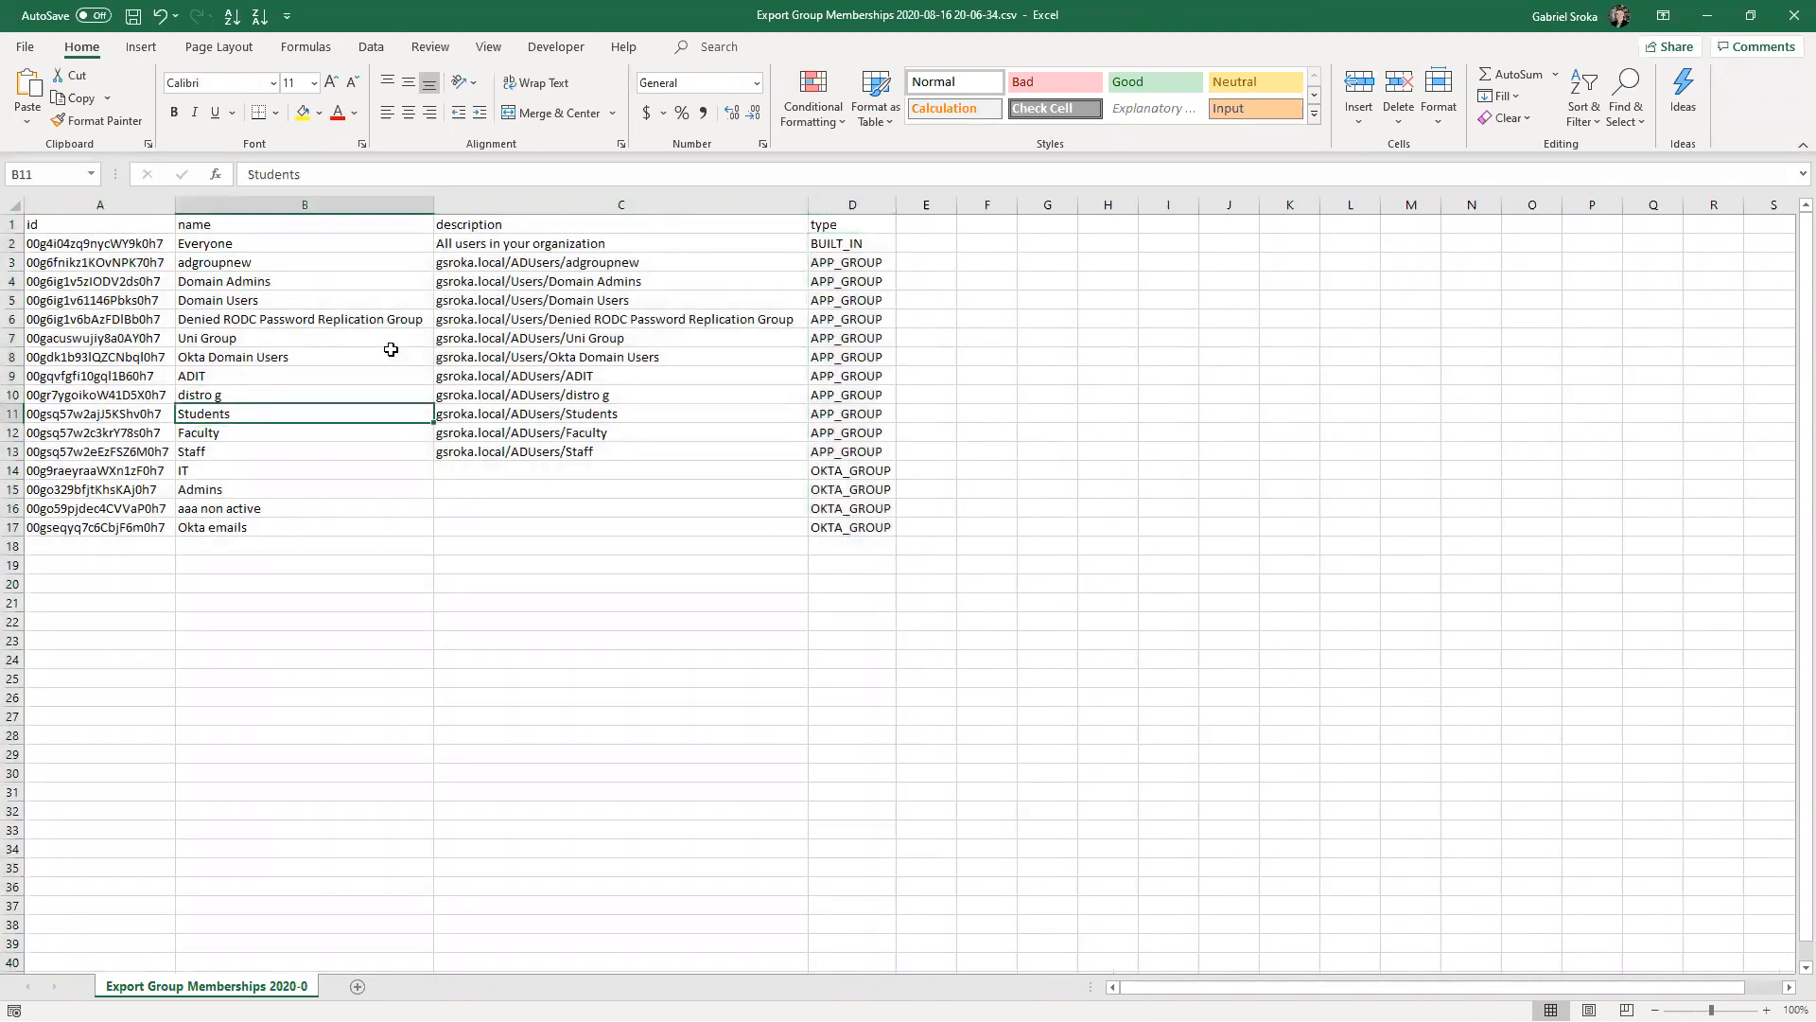
# Step: Close the exported group memberships spreadsheet and rockstar's Group Memberships window
pyautogui.click(1790, 17)
pyautogui.click(894, 544)
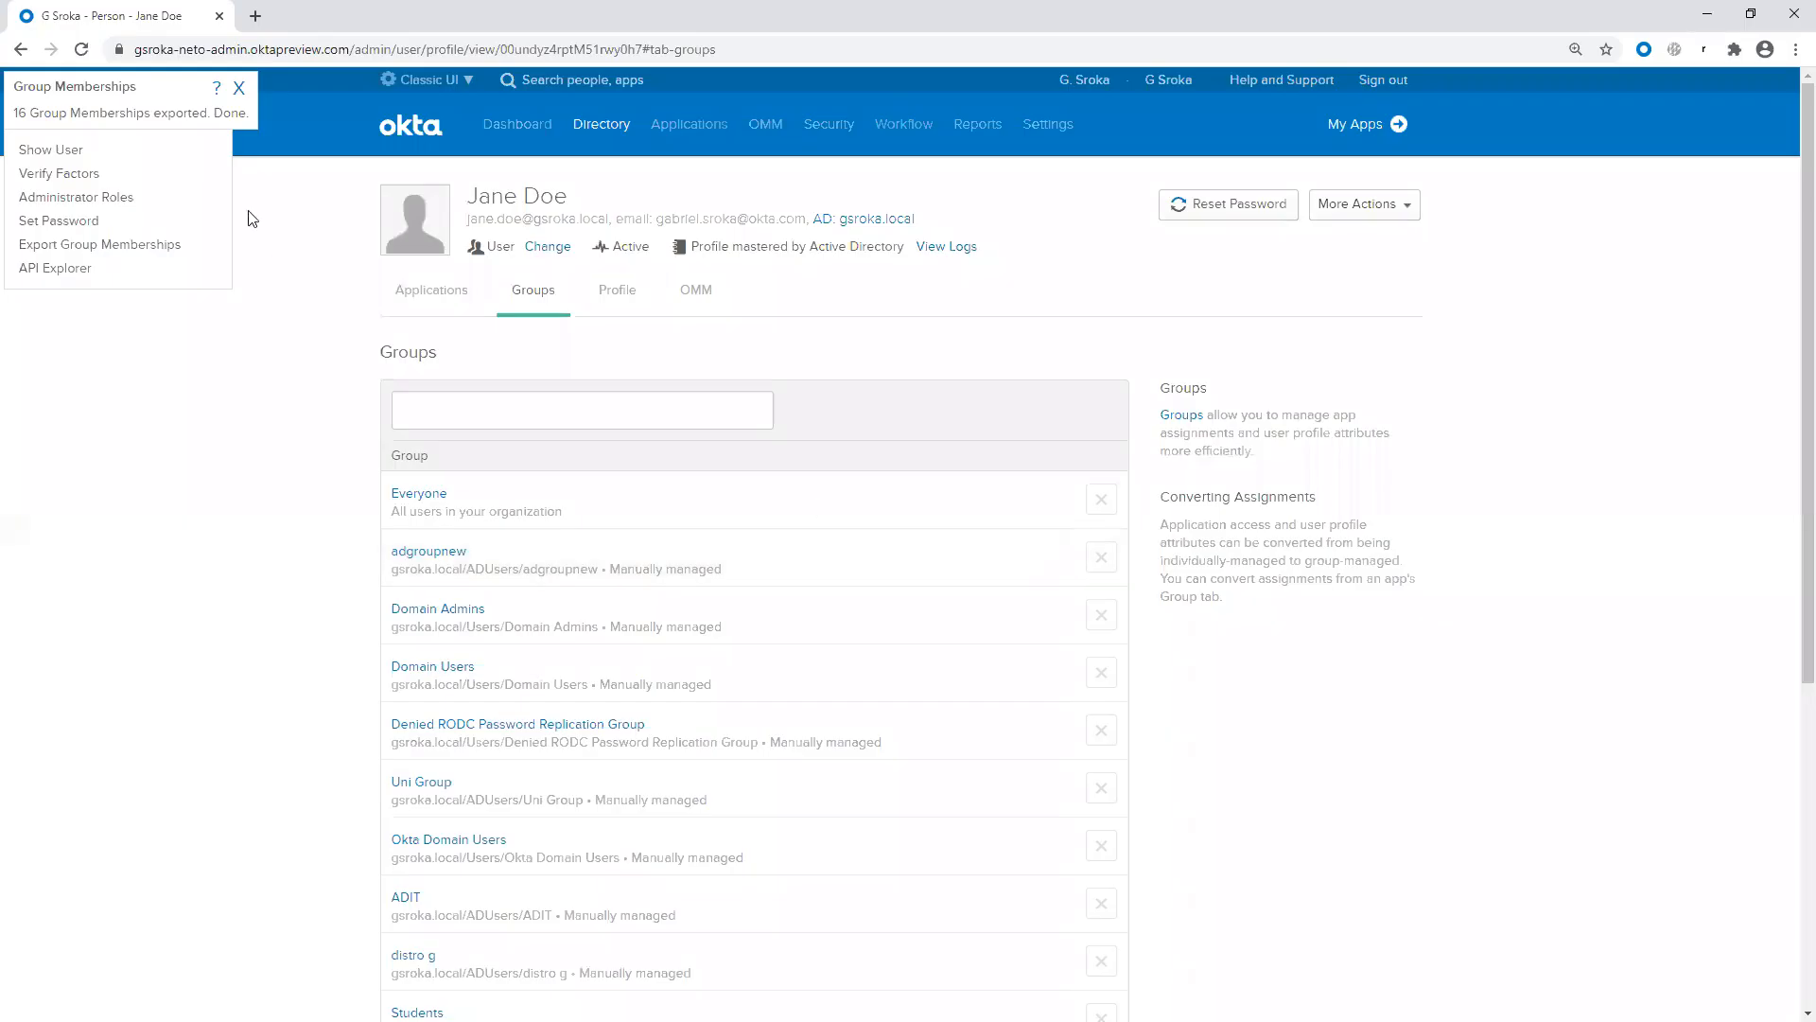
pyautogui.click(239, 88)
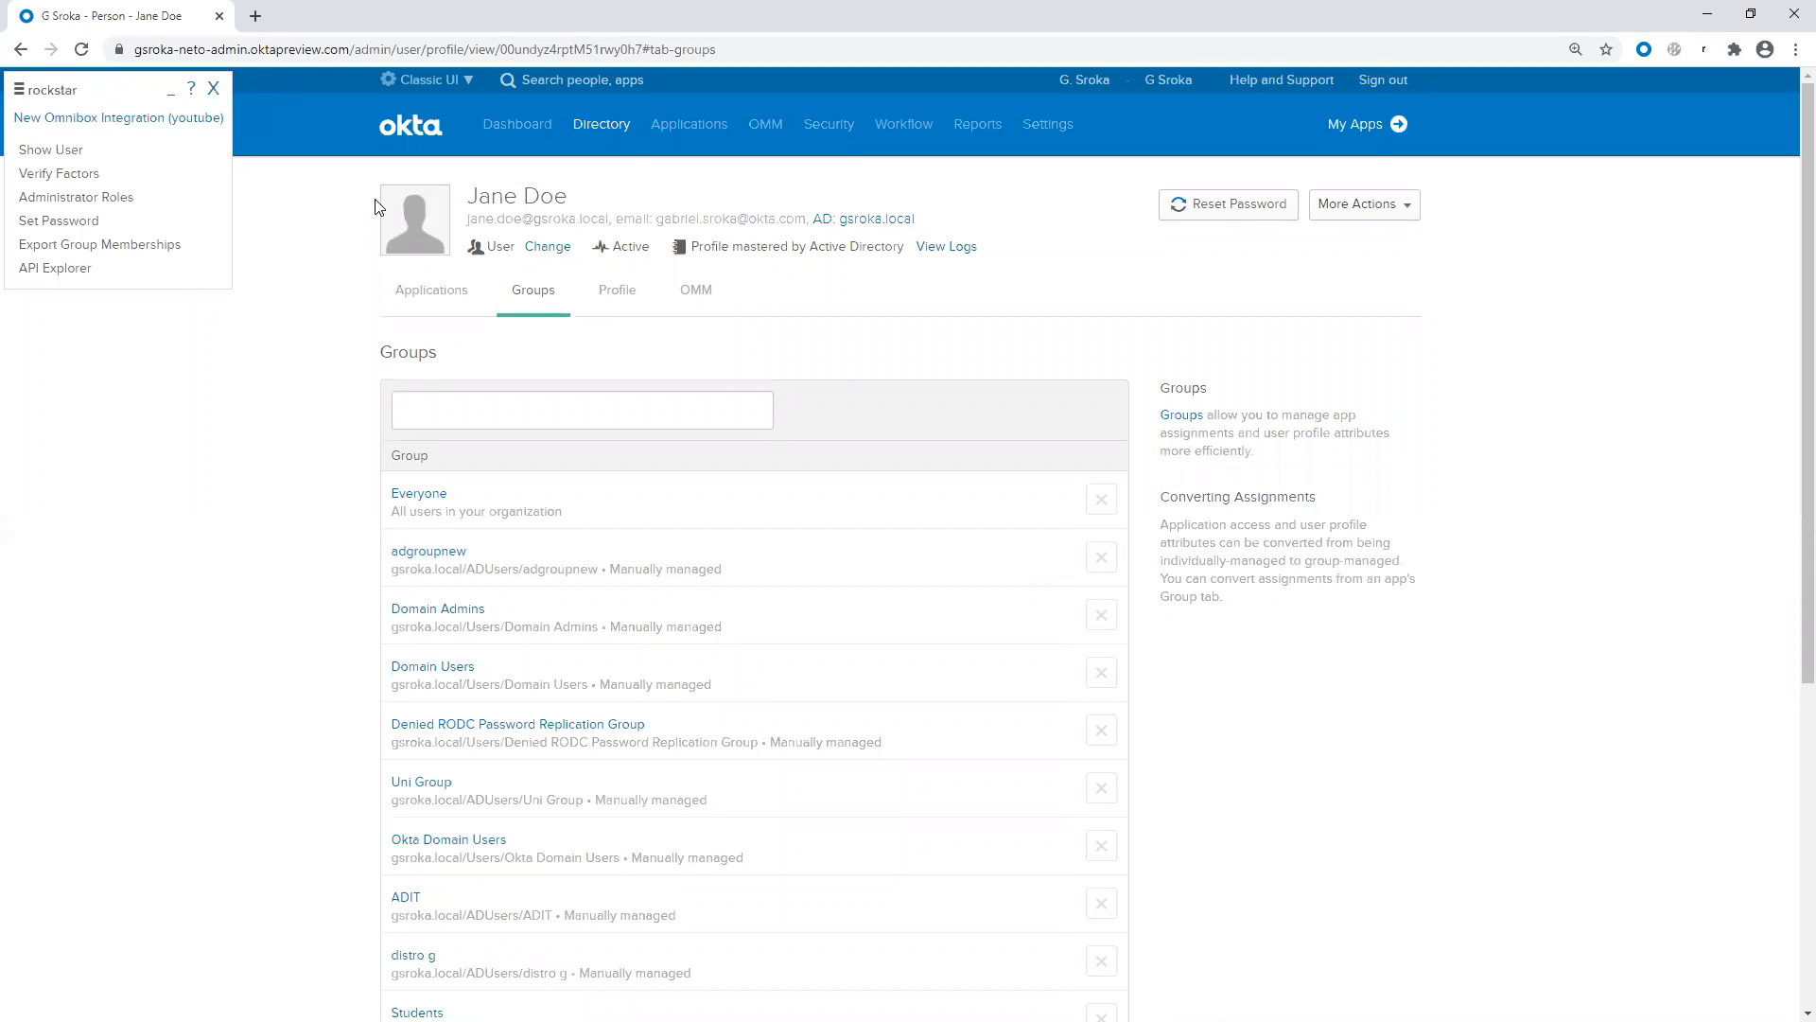
# Step: Go to the directory's People page and open rockstar's Export Users
pyautogui.moveTo(601, 131)
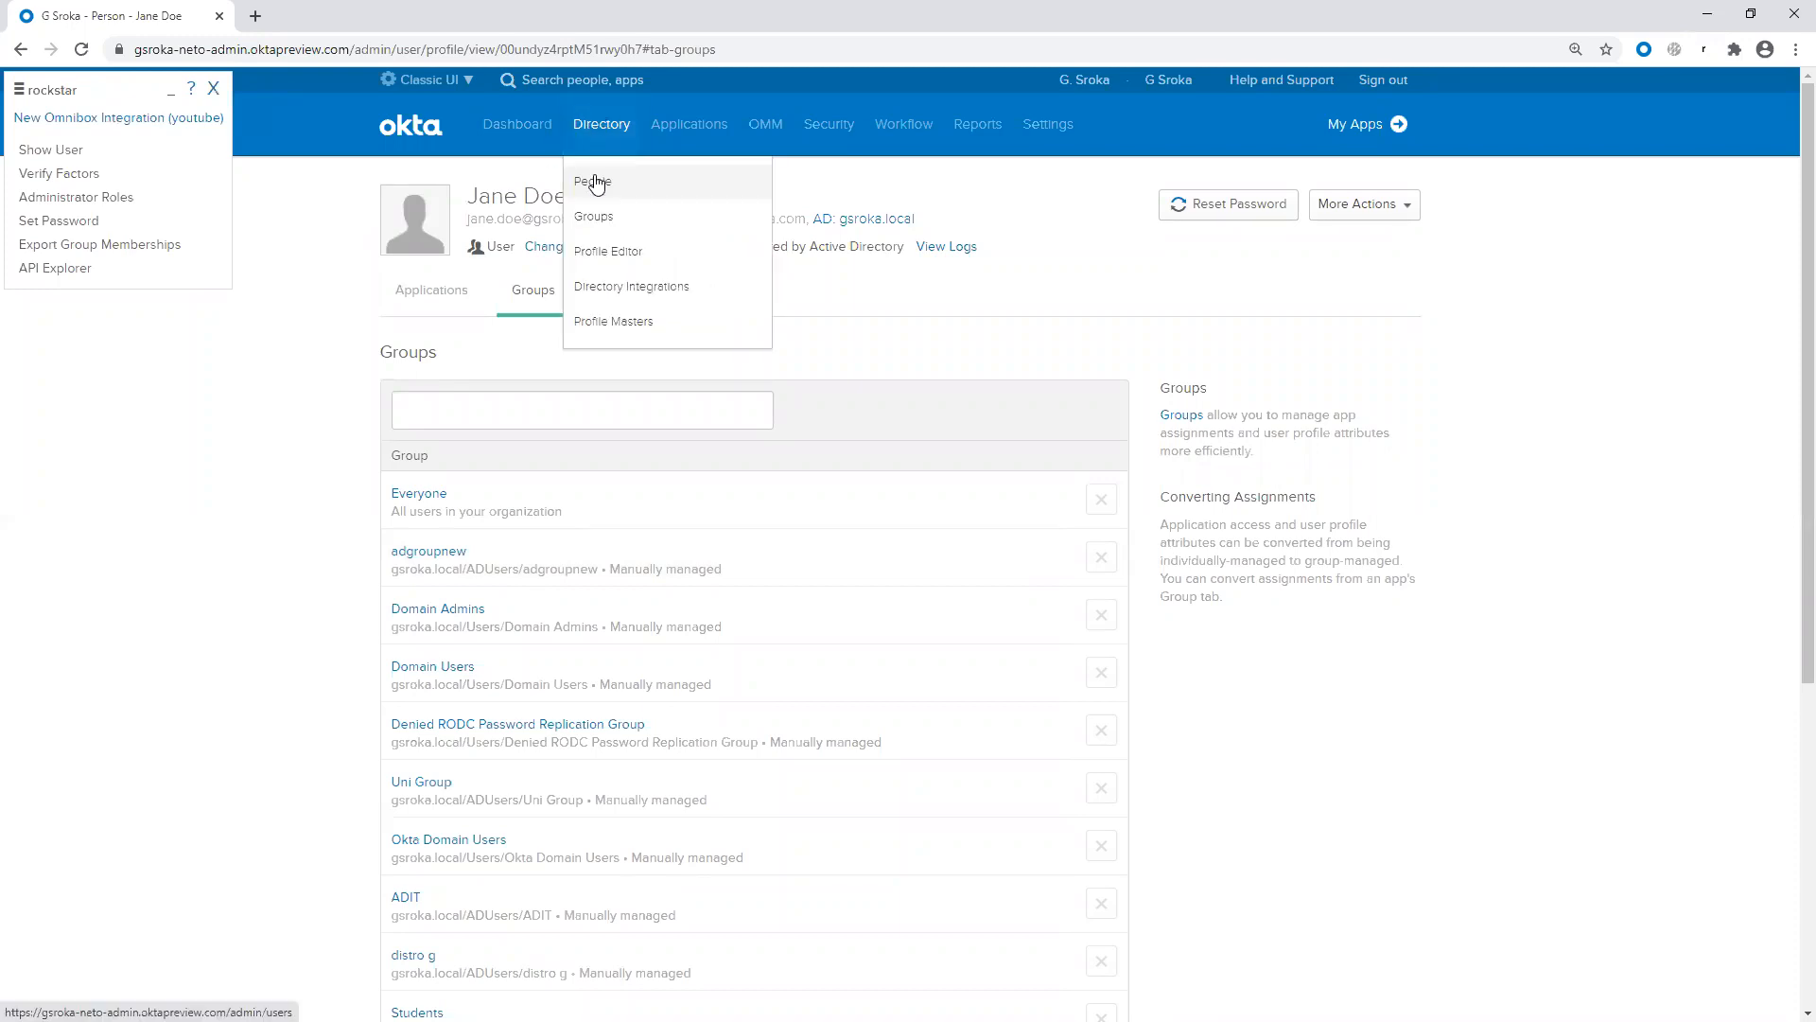
pyautogui.click(595, 180)
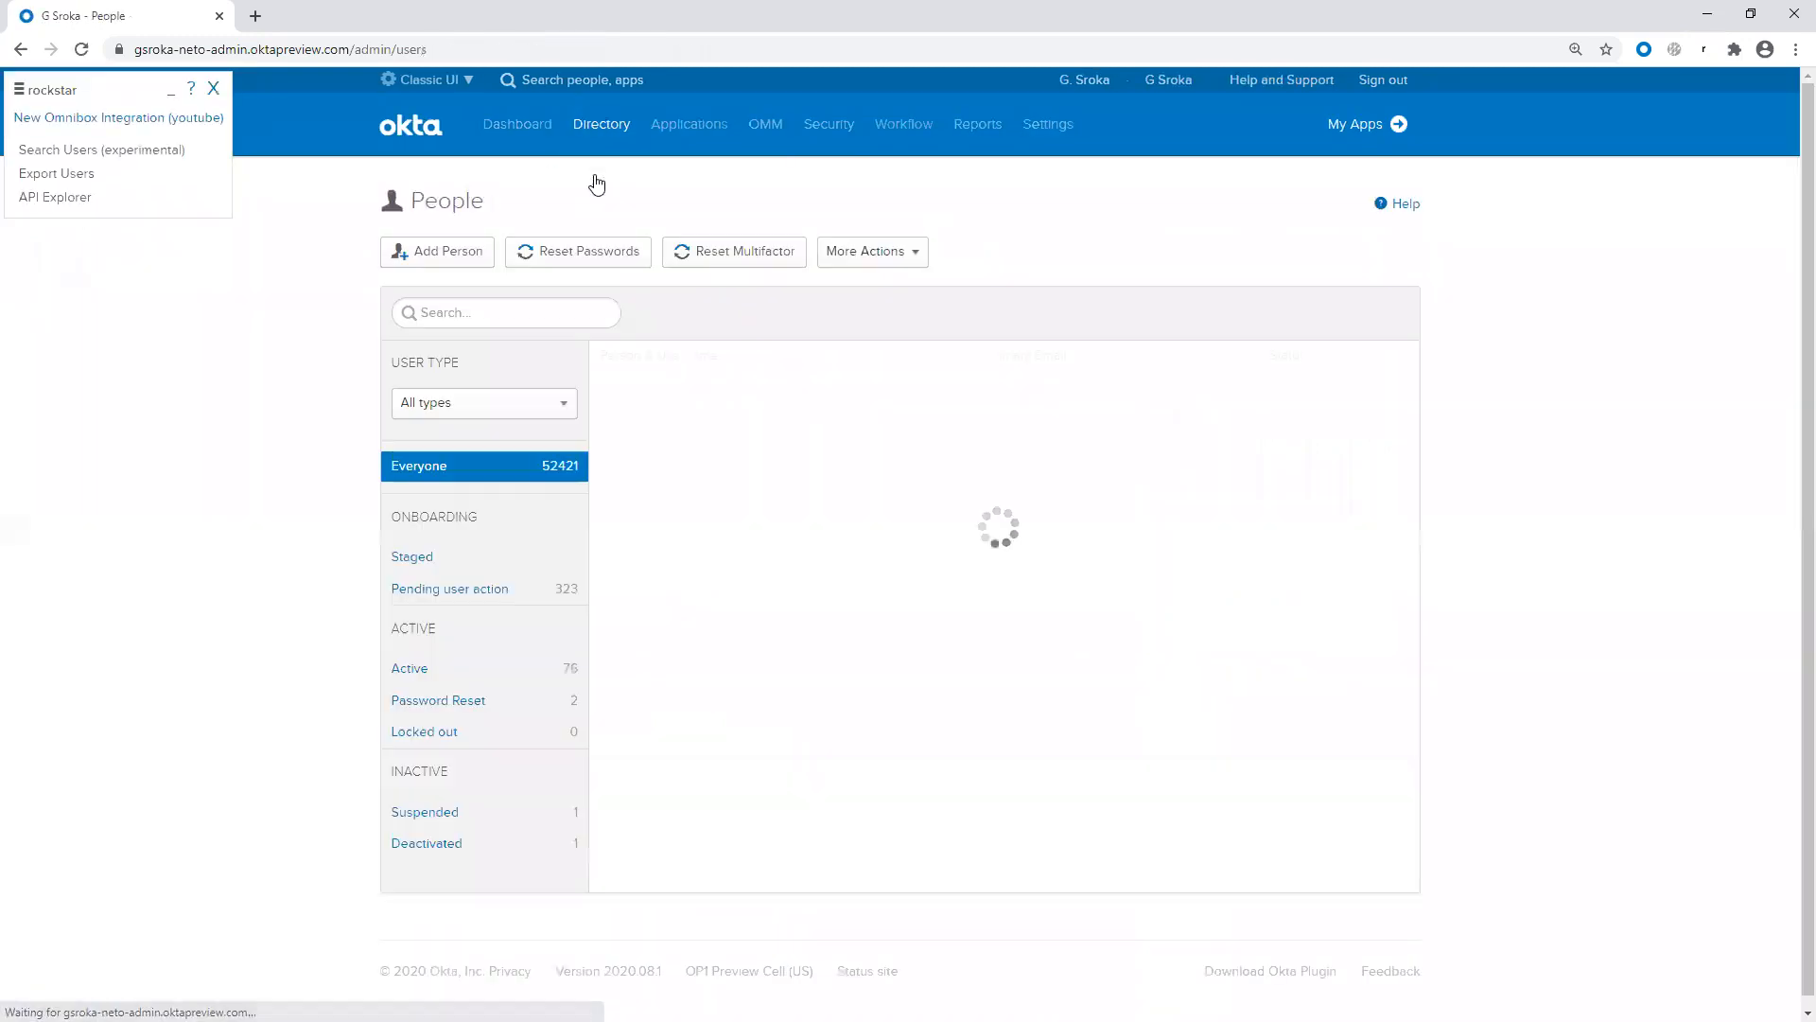
pyautogui.click(75, 175)
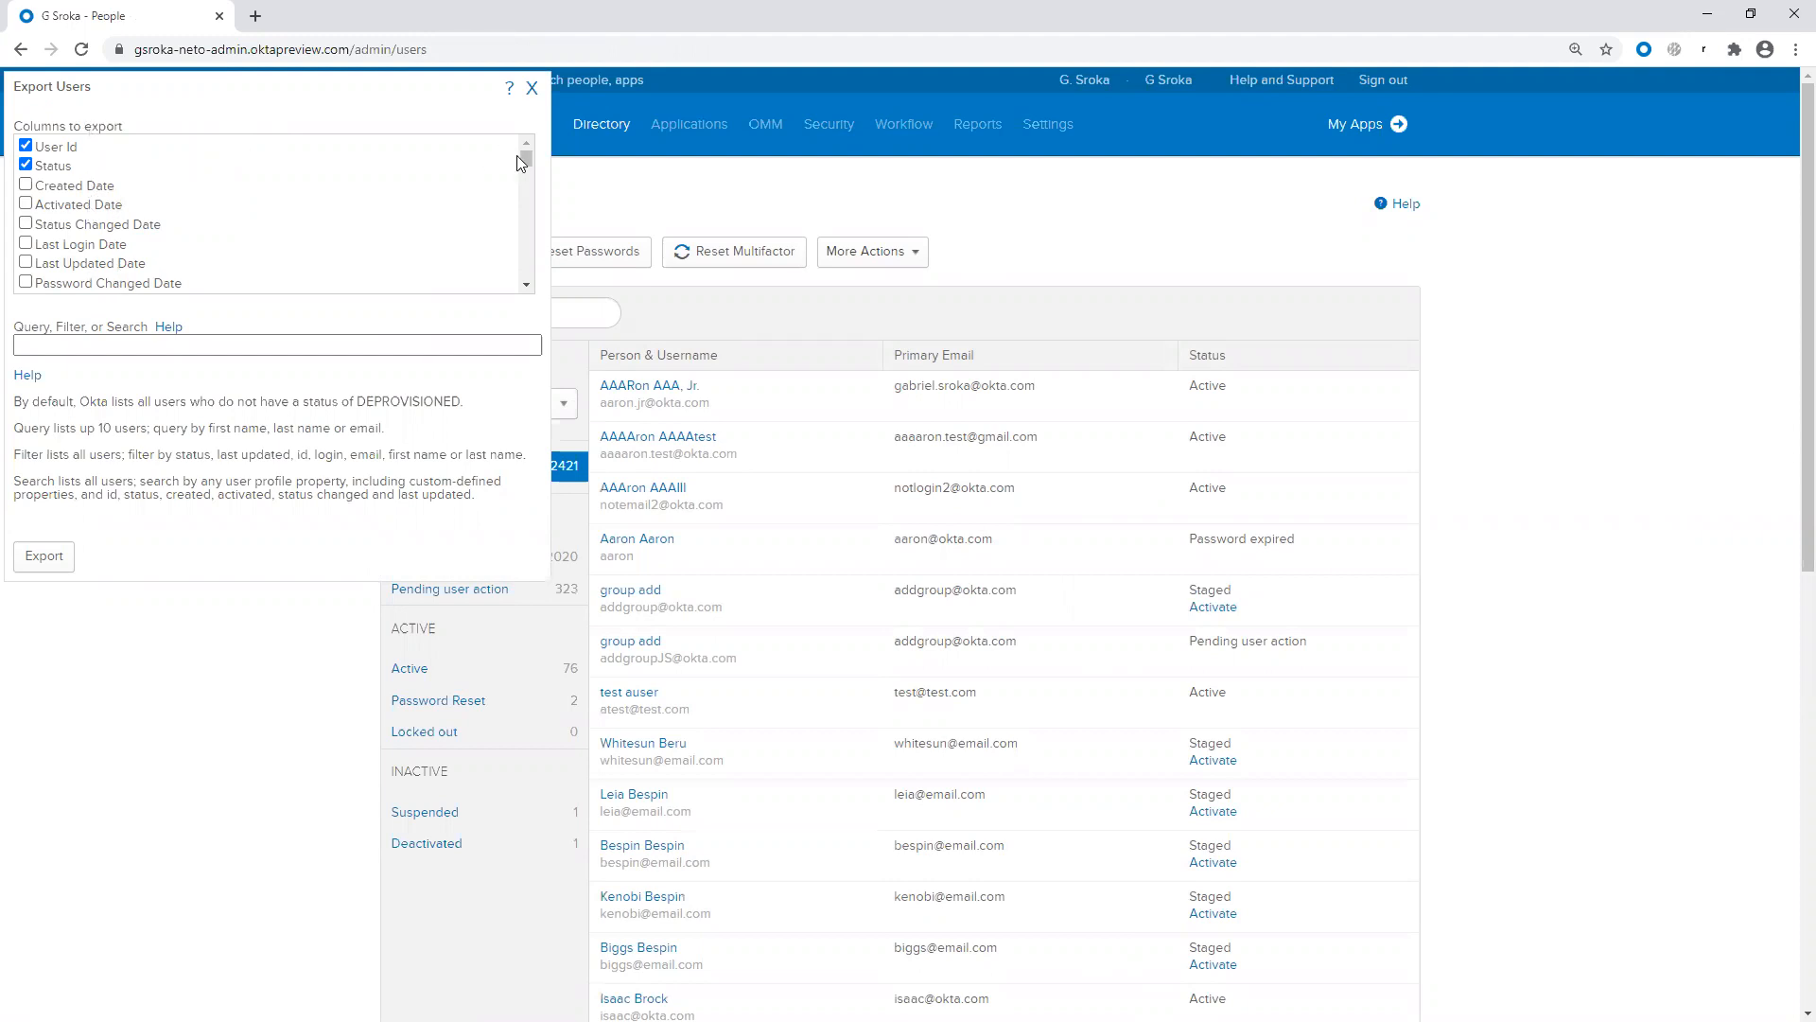
# Step: Look through the columns to export and add Created Date, Activated Date, Status Changed Date and Last Login Date
pyautogui.moveTo(526, 157); pyautogui.dragTo(522, 232)
pyautogui.scroll(-5, 120, 218)
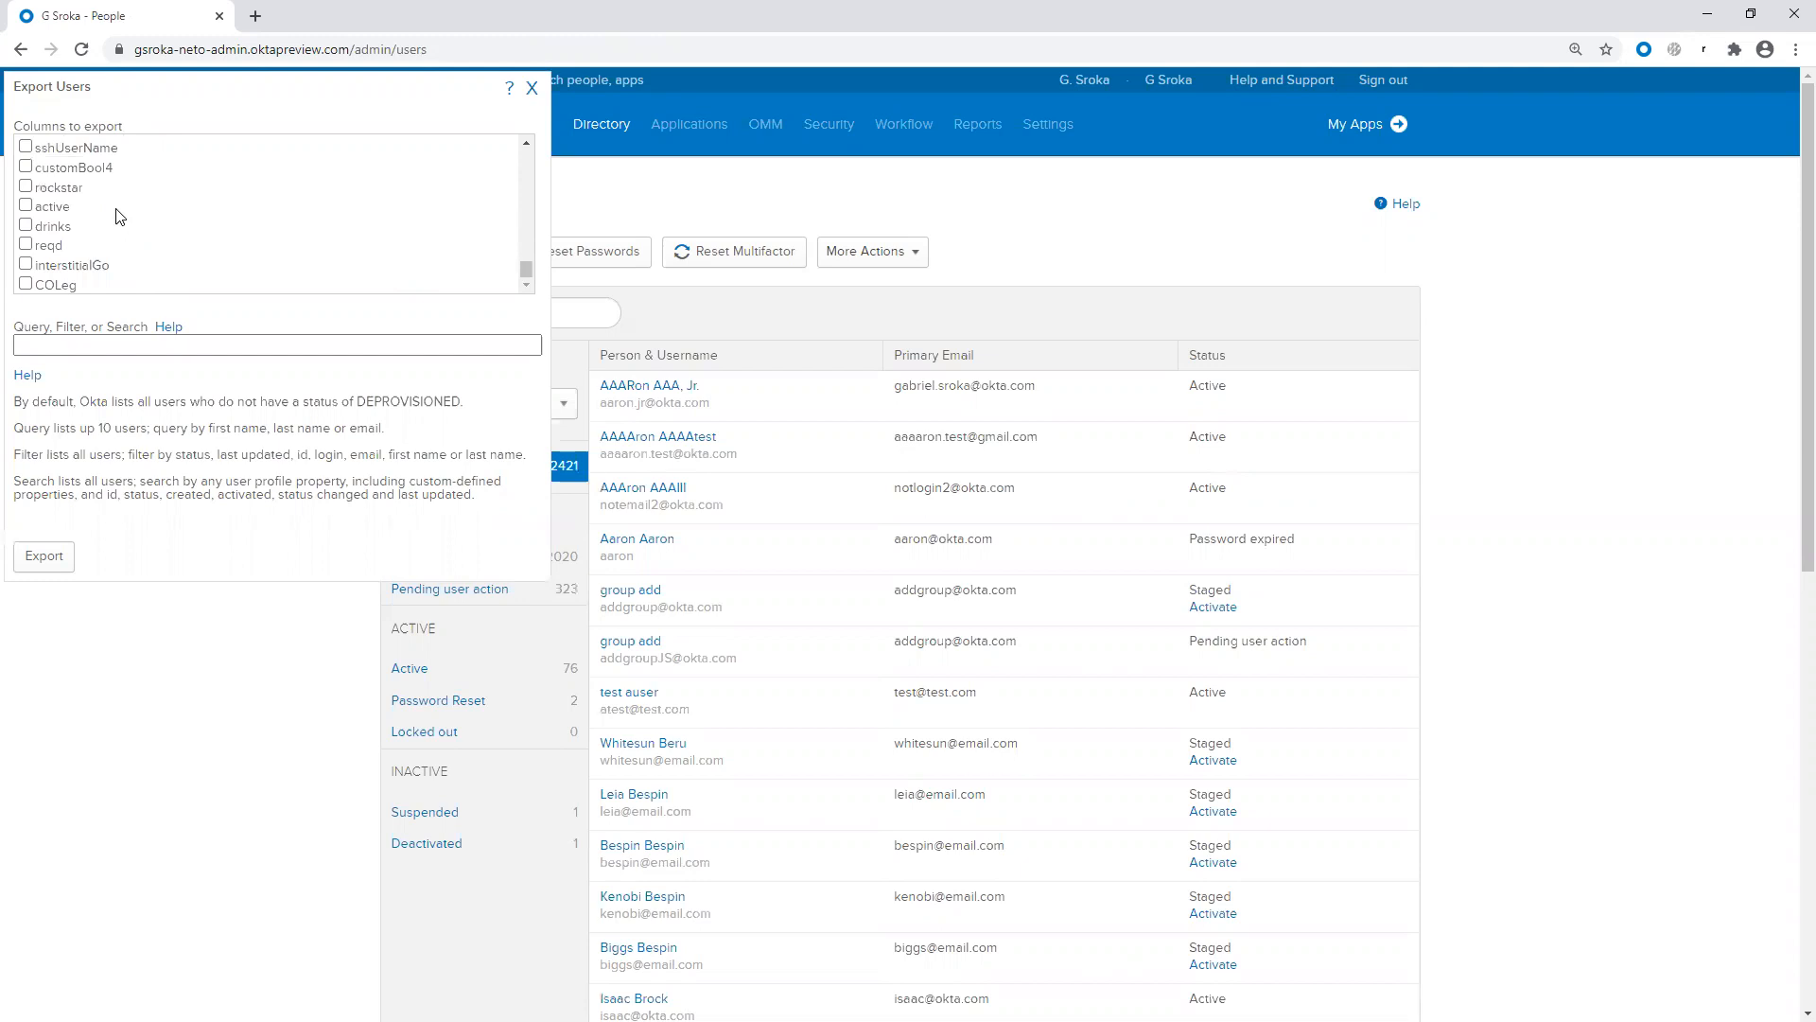
pyautogui.scroll(4, 118, 222)
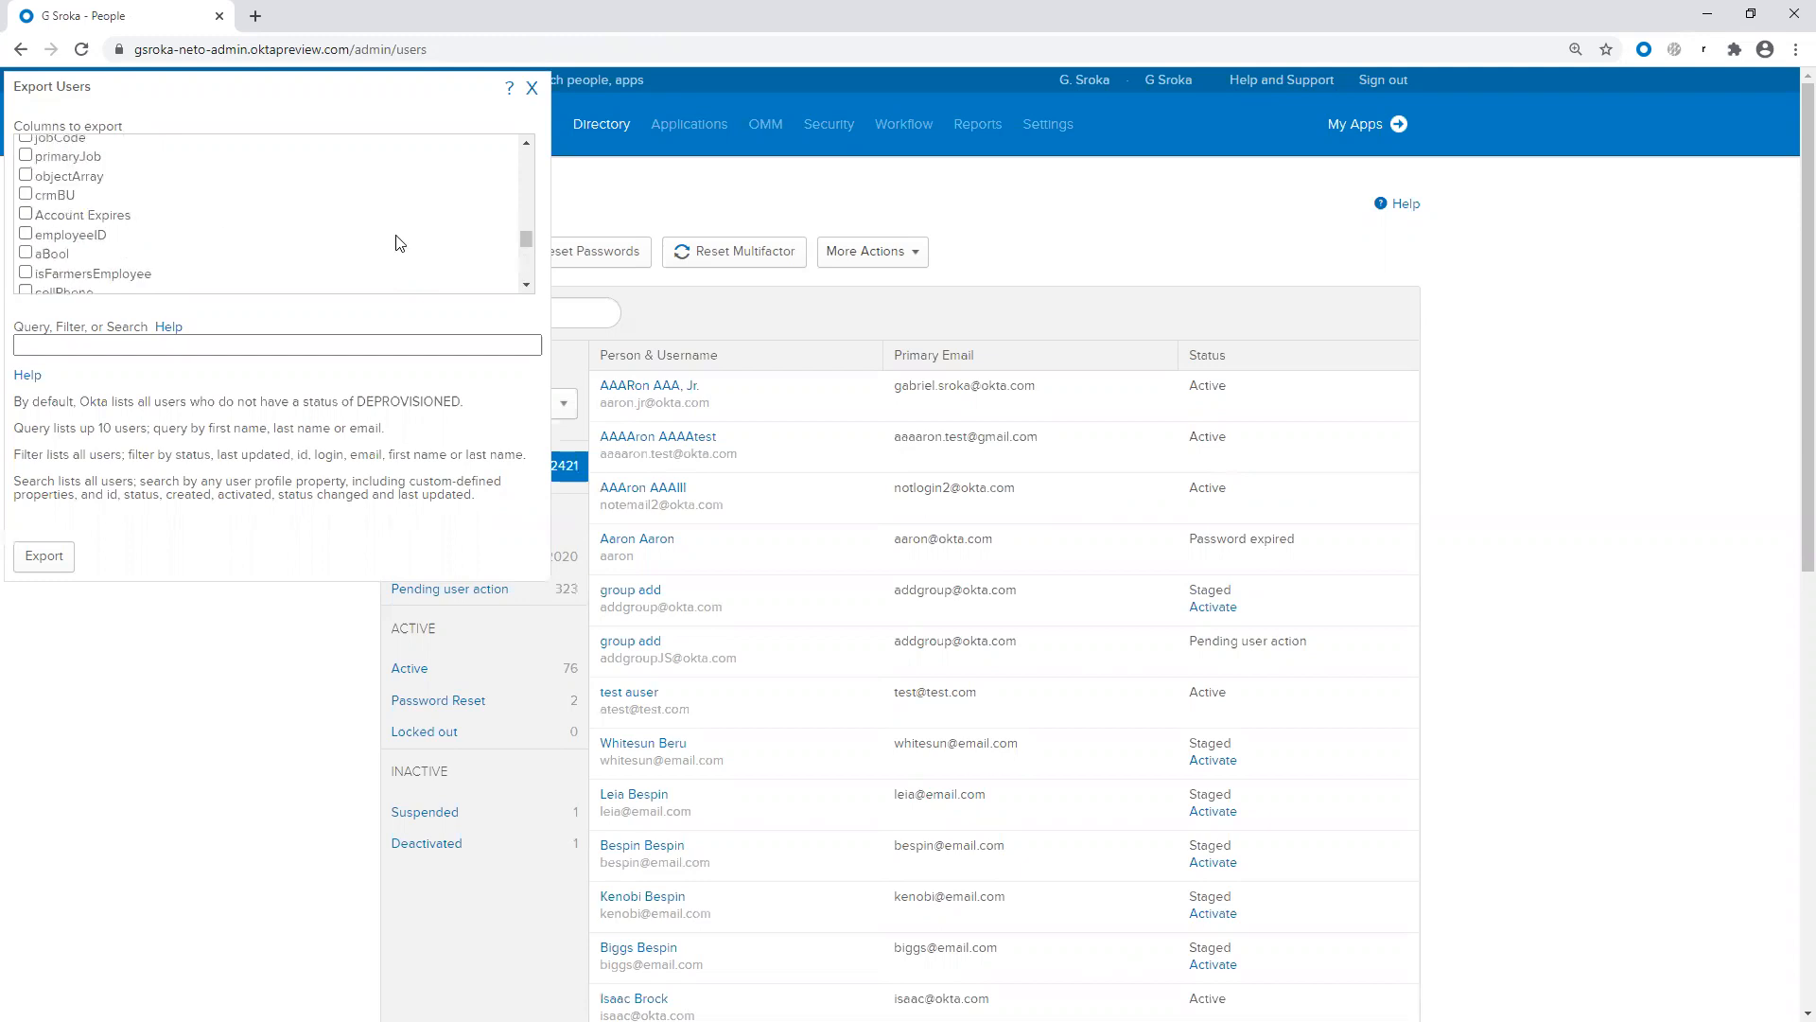
pyautogui.moveTo(526, 233); pyautogui.dragTo(525, 188)
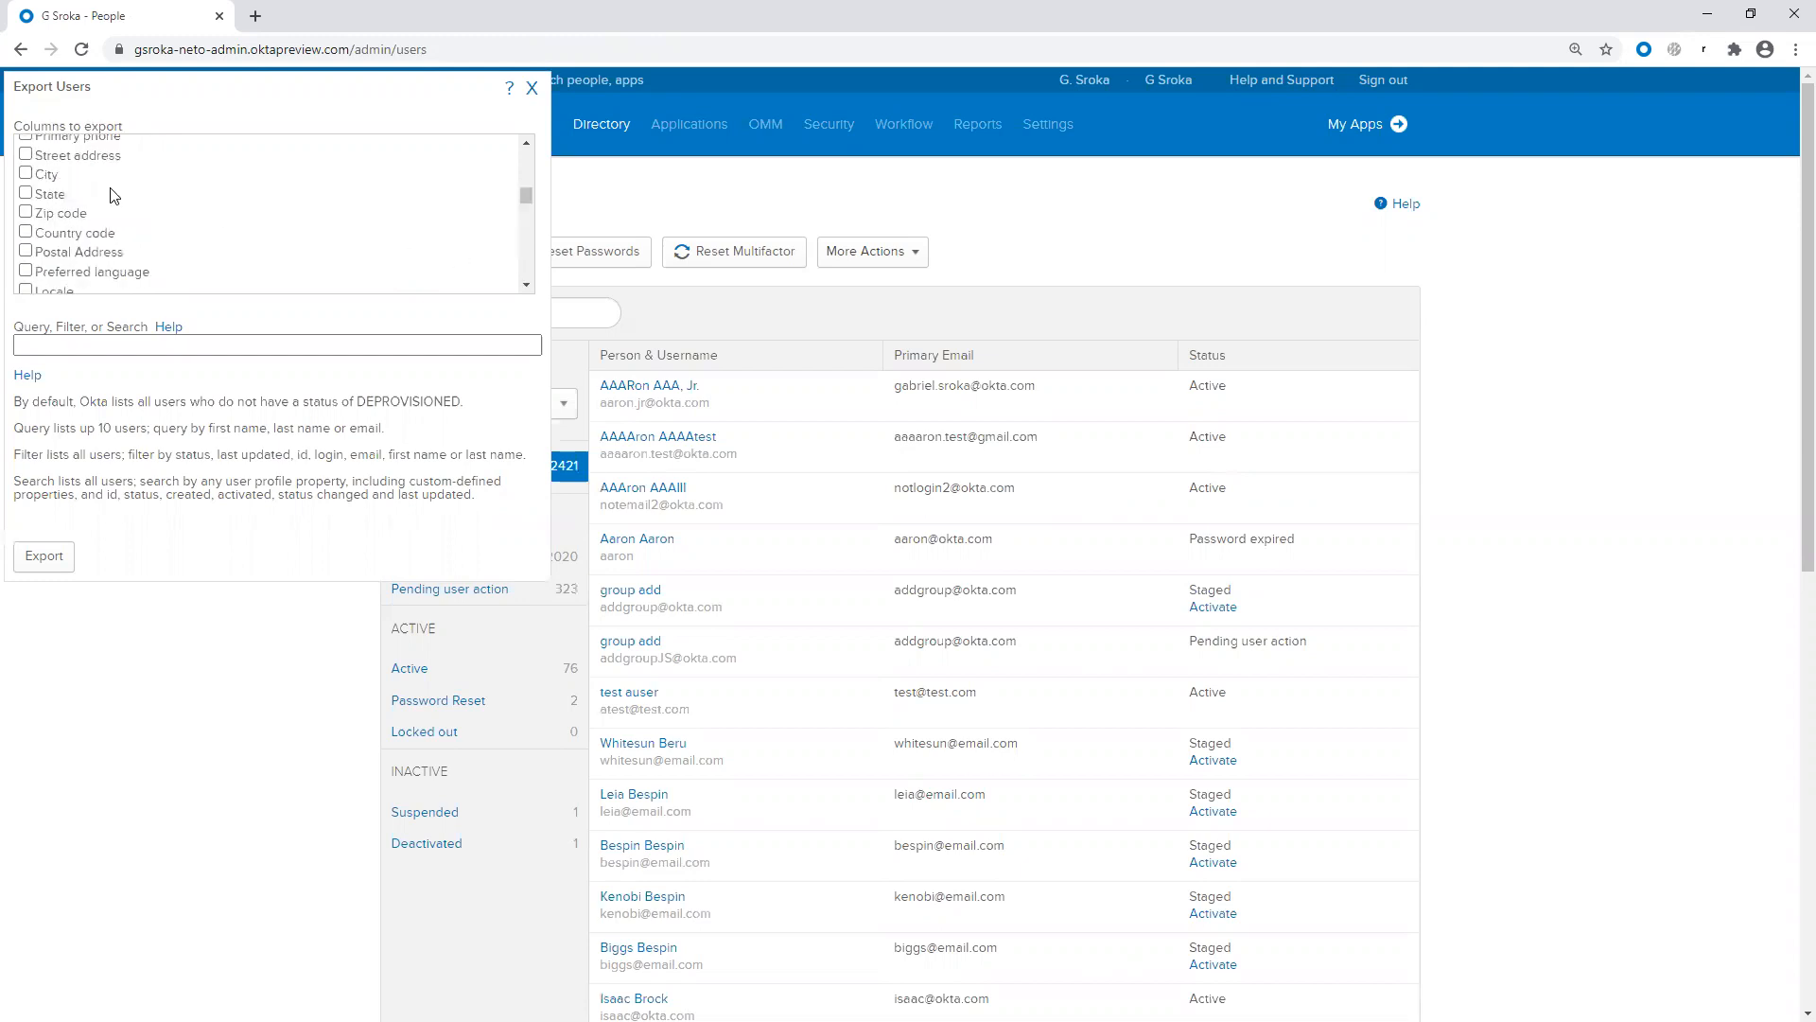
pyautogui.scroll(3, 127, 182)
pyautogui.scroll(5, 131, 190)
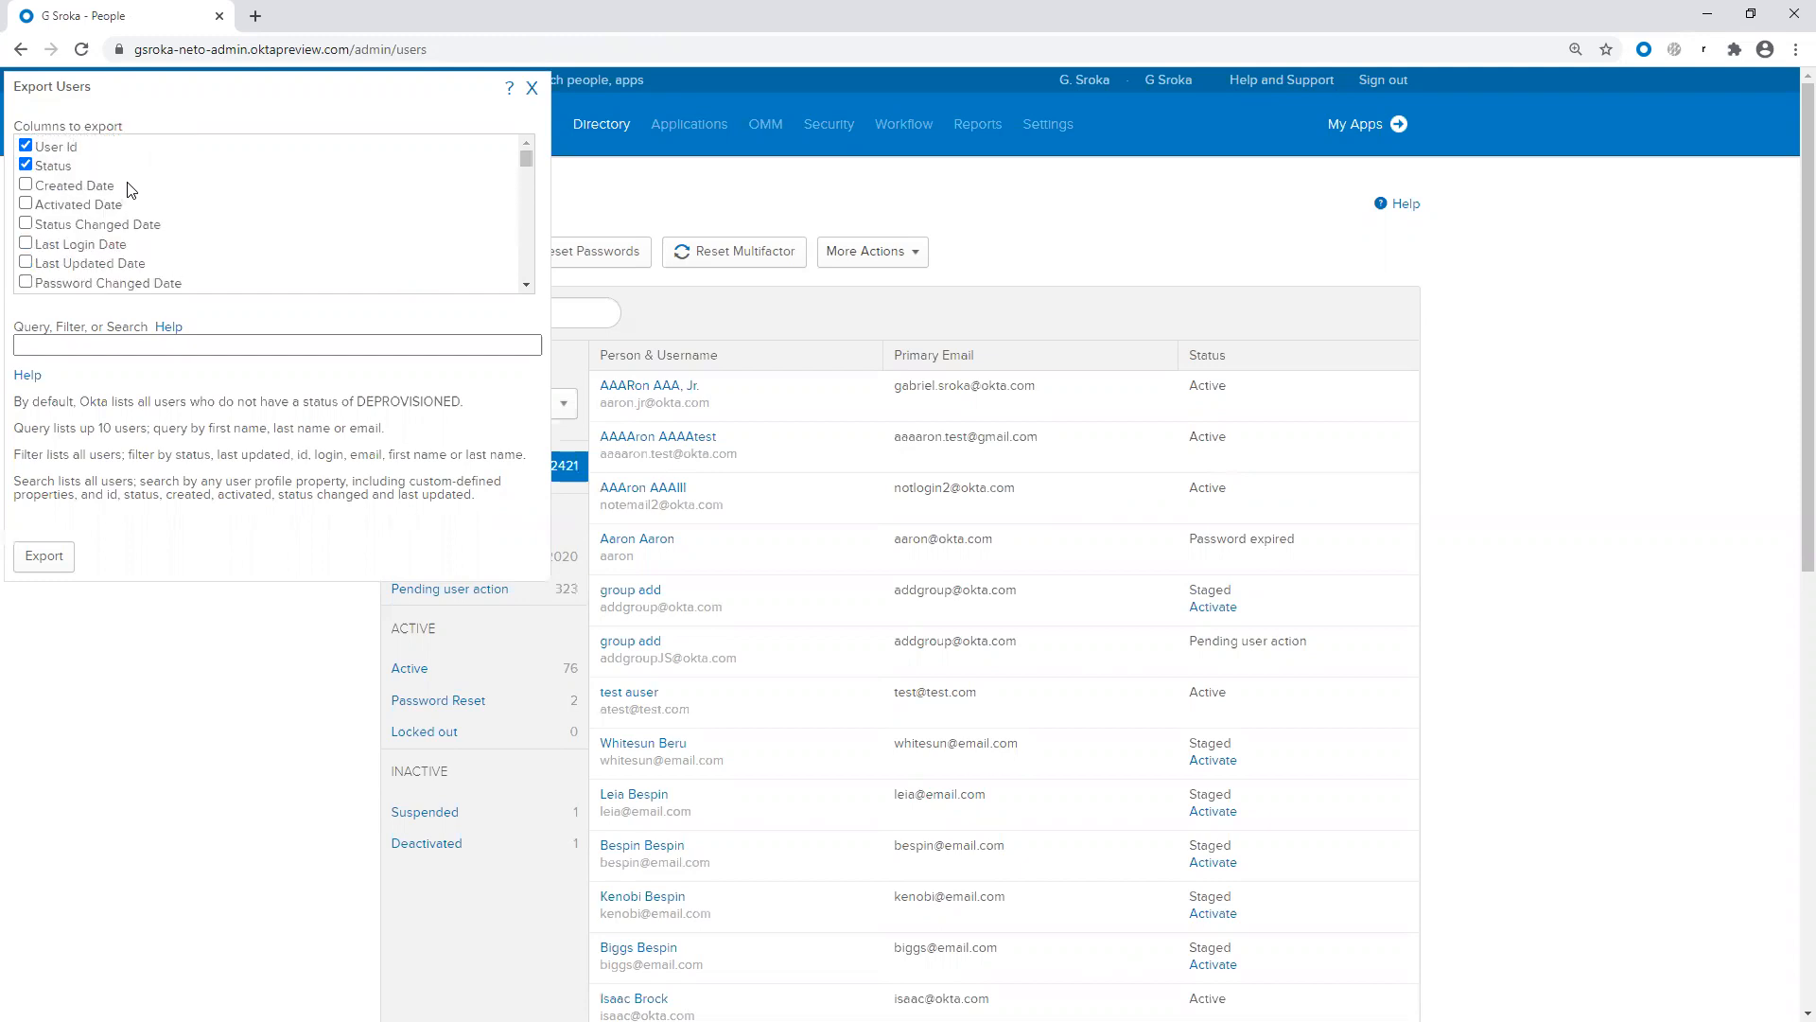
pyautogui.click(26, 204)
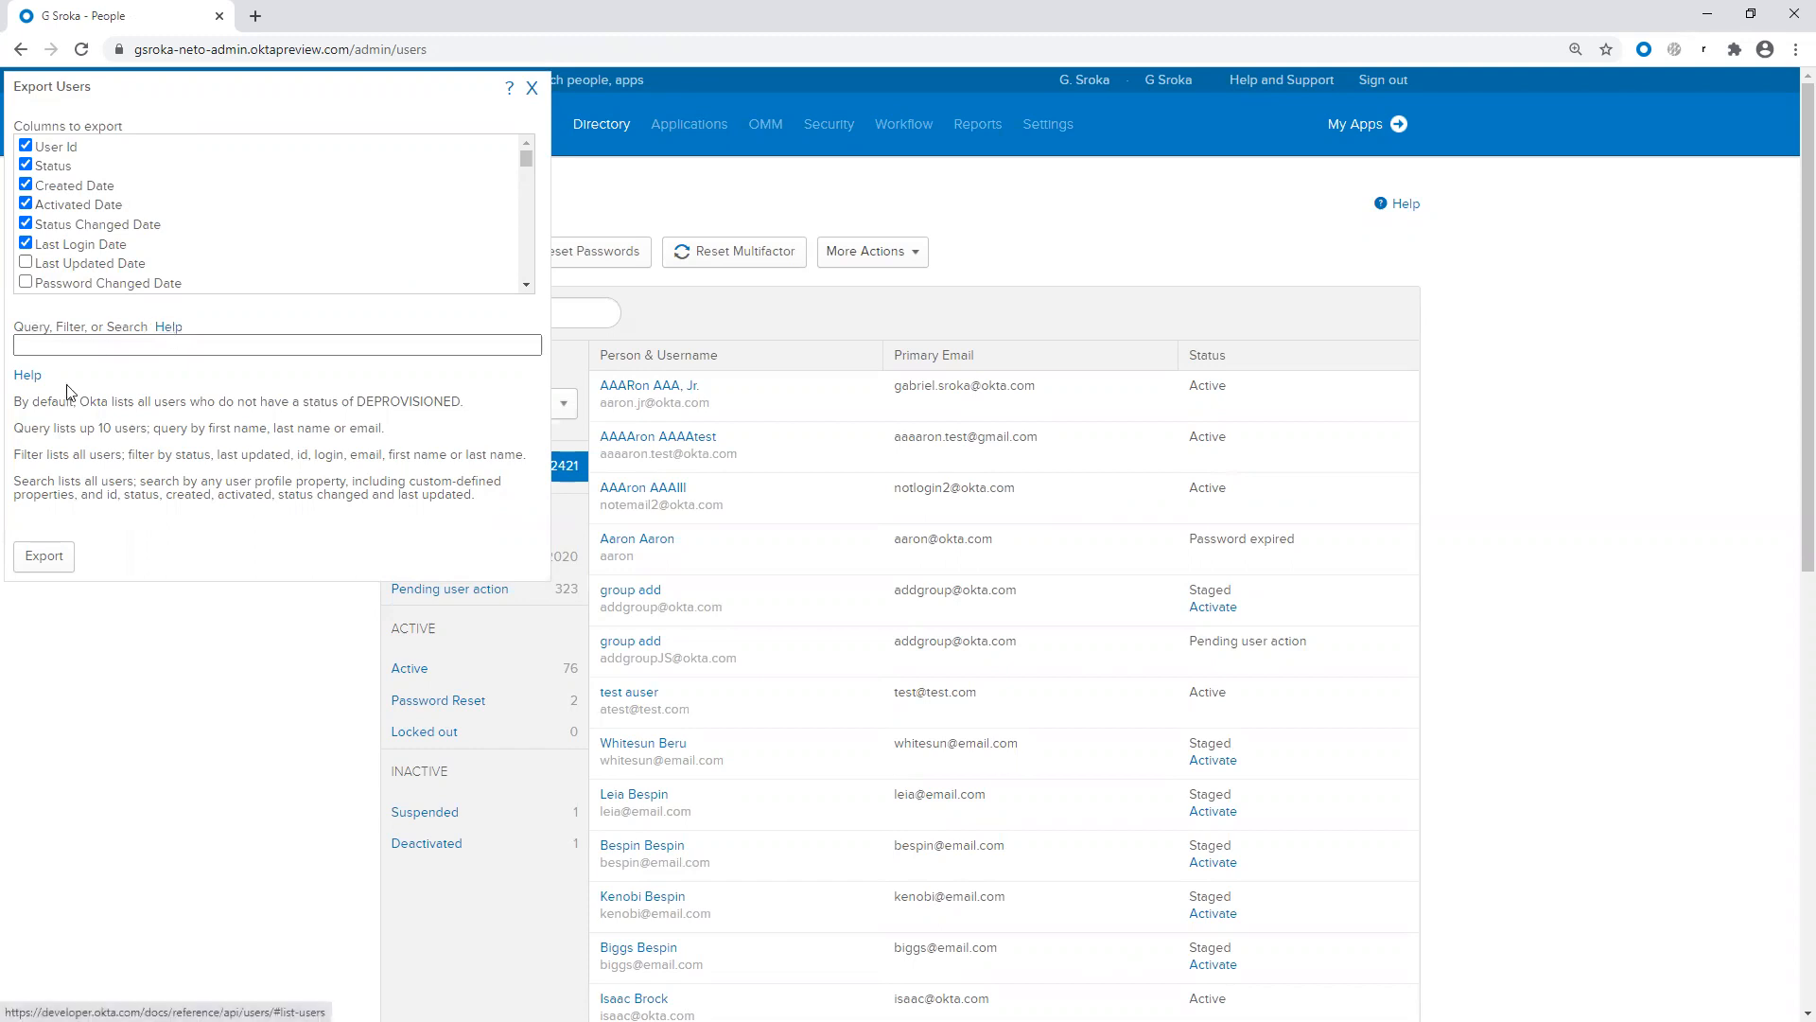
# Step: Open the help for Query, Filter, or Search and examine the q, filter and search request parameters
pyautogui.click(169, 327)
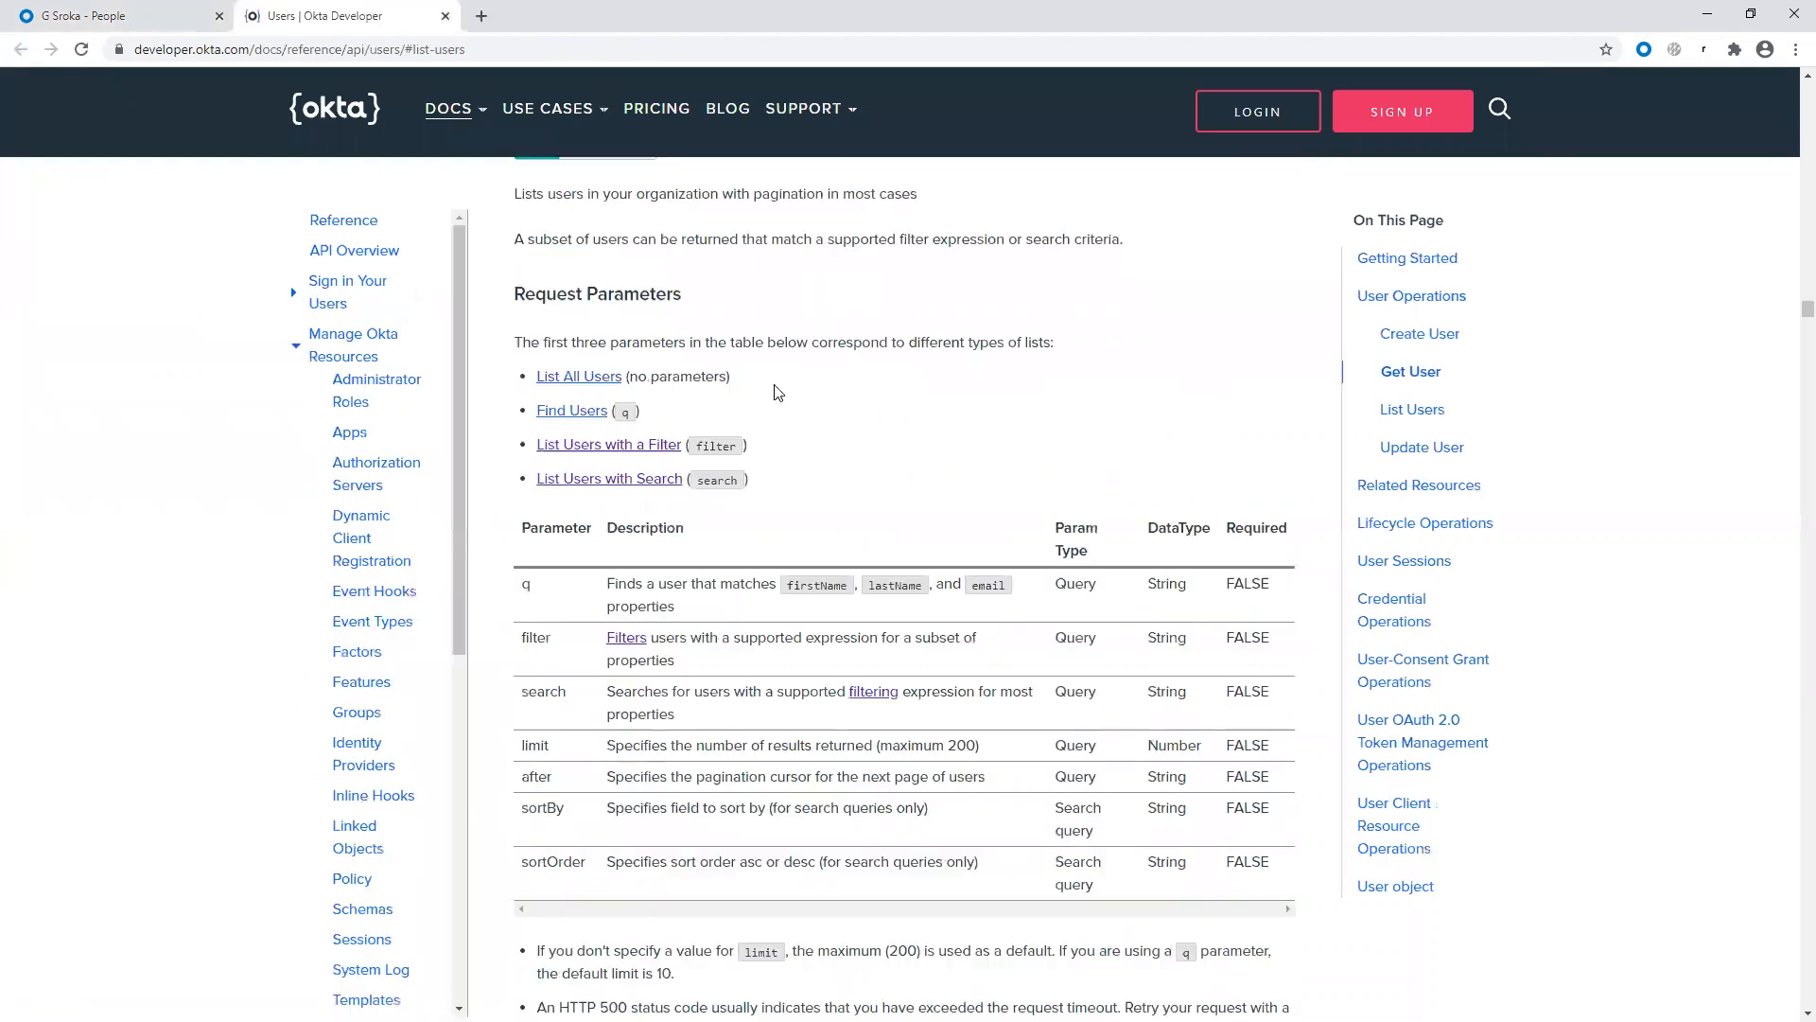
pyautogui.scroll(-1, 763, 371)
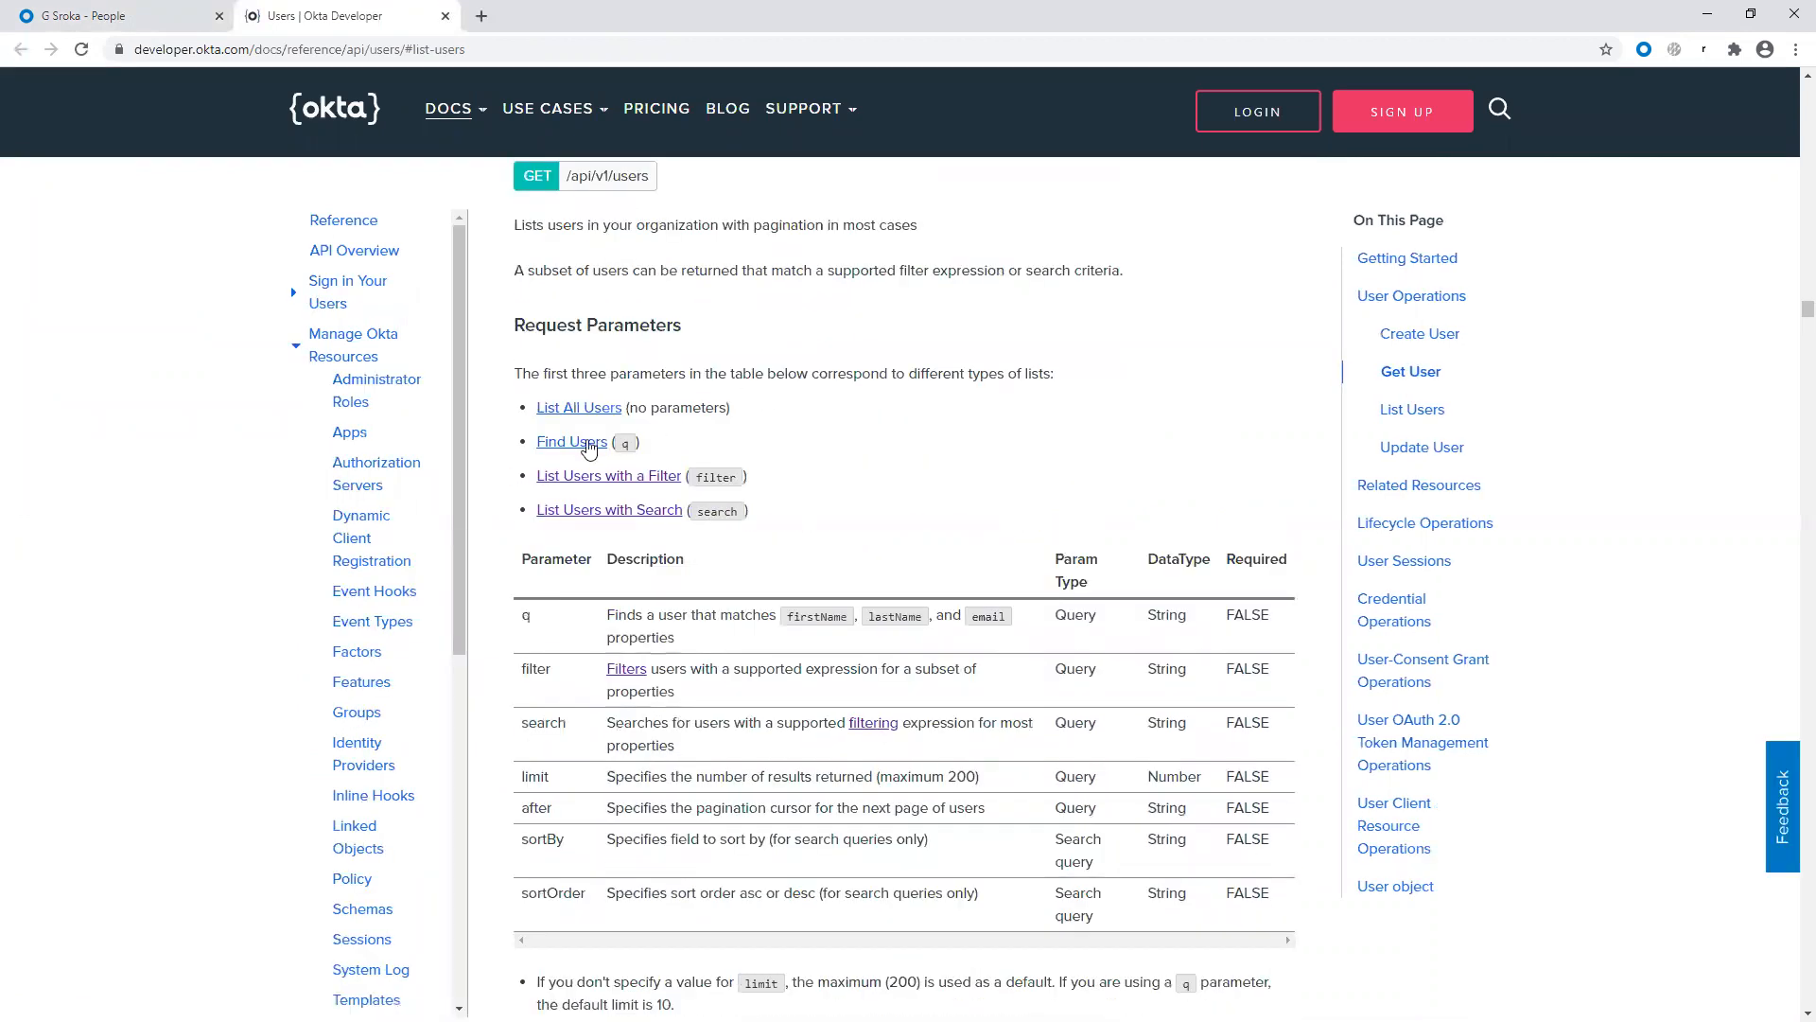
pyautogui.doubleClick(625, 444)
pyautogui.doubleClick(724, 477)
pyautogui.click(711, 511)
pyautogui.doubleClick(712, 510)
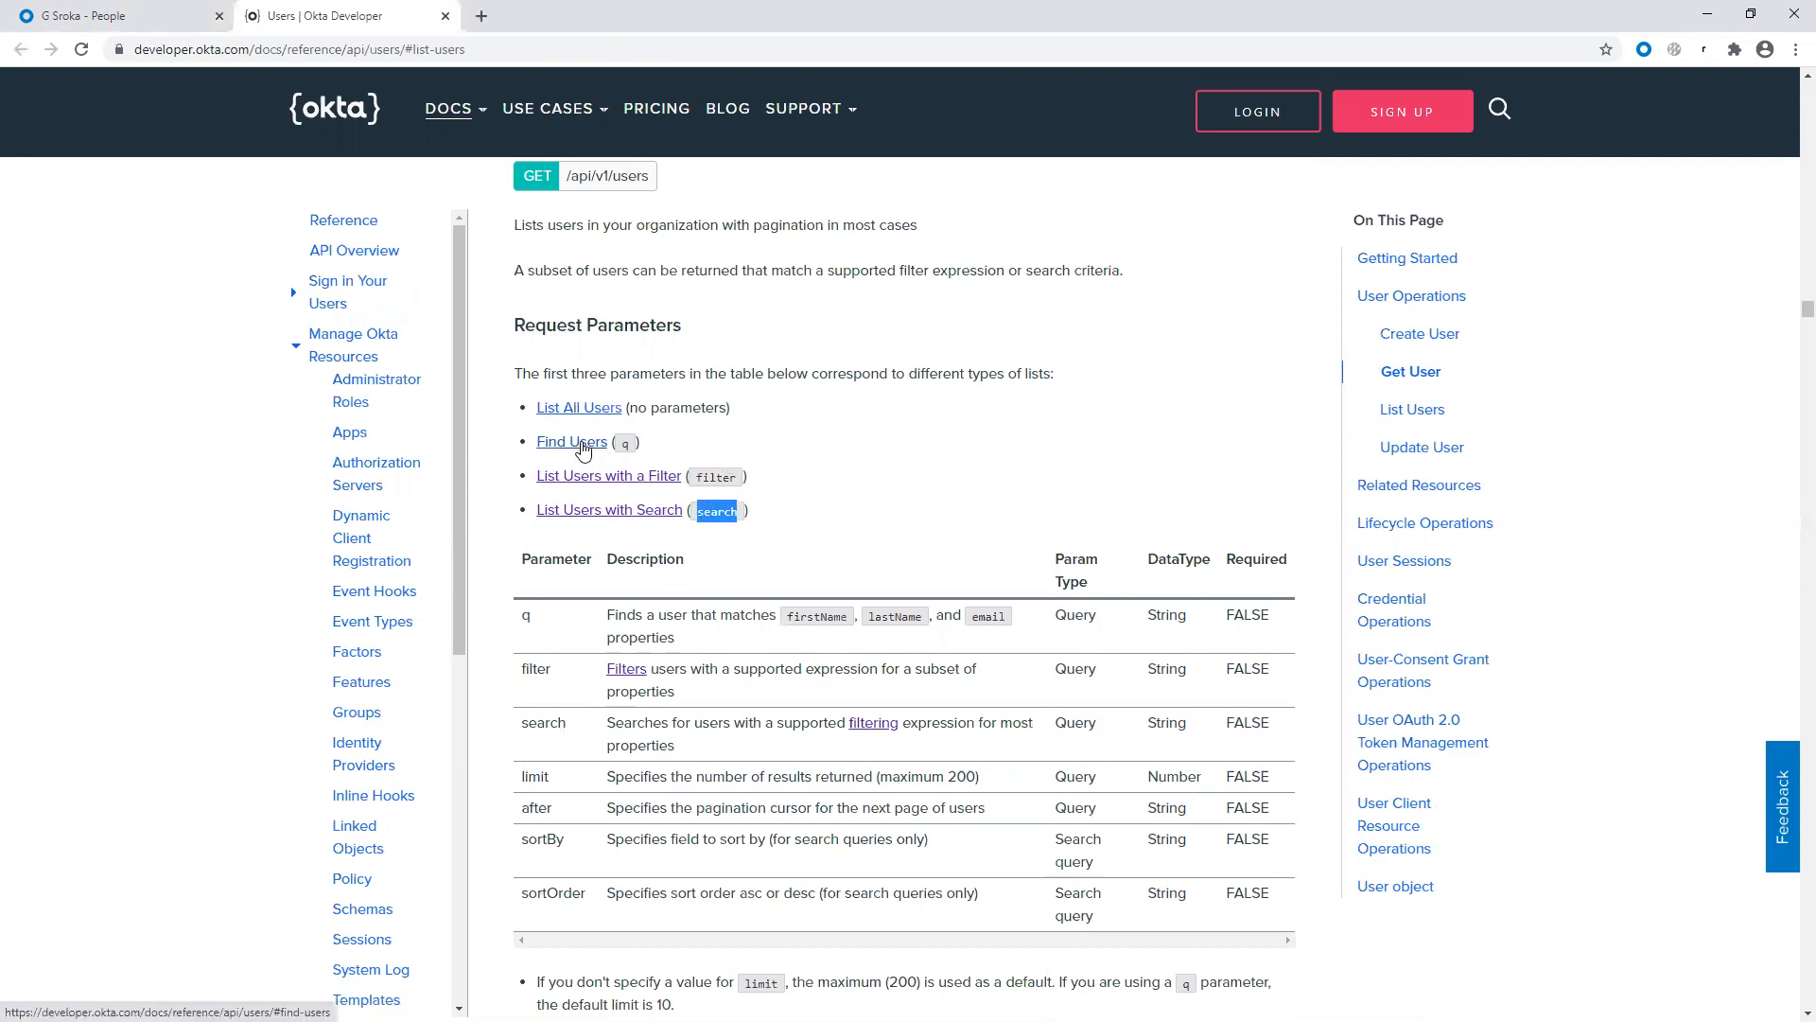
# Step: Open the Find Users documentation and examine which user properties the q parameter is matched against
pyautogui.click(583, 445)
pyautogui.scroll(2, 622, 335)
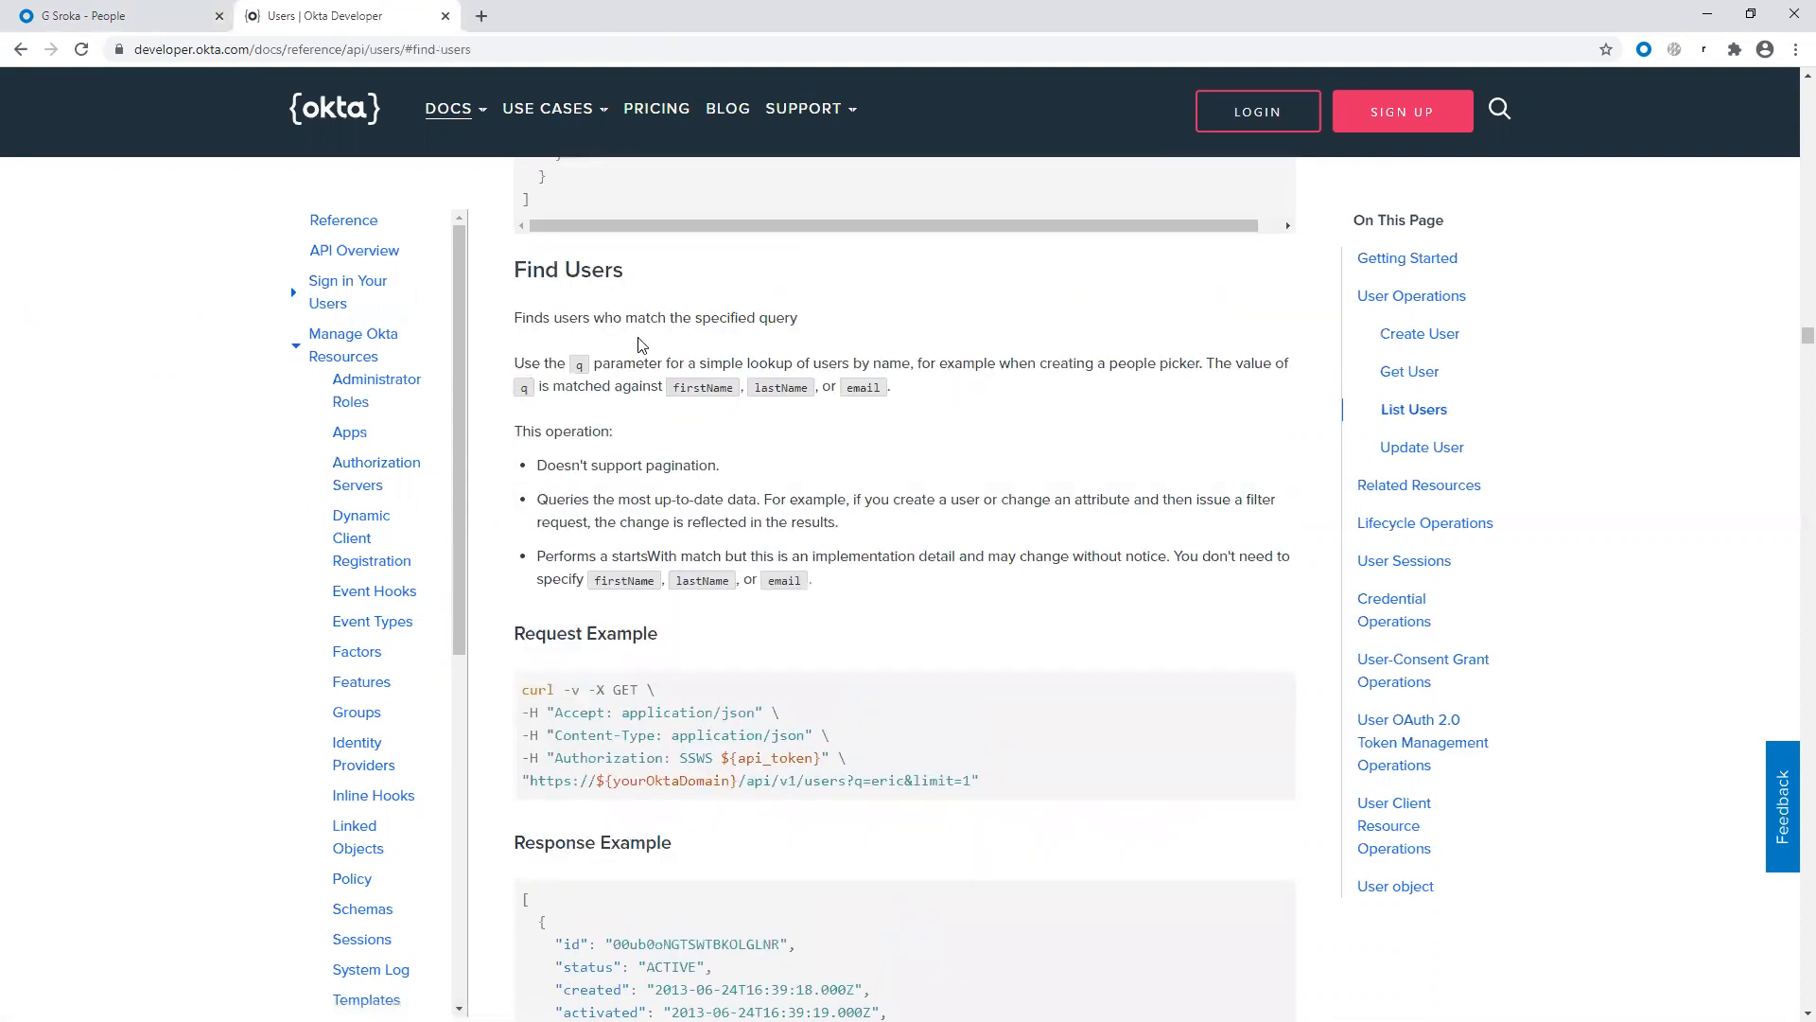
pyautogui.moveTo(675, 387); pyautogui.dragTo(882, 389)
# Step: Return to Export Users and examine its notes on the properties supported by query and filter
pyautogui.click(105, 16)
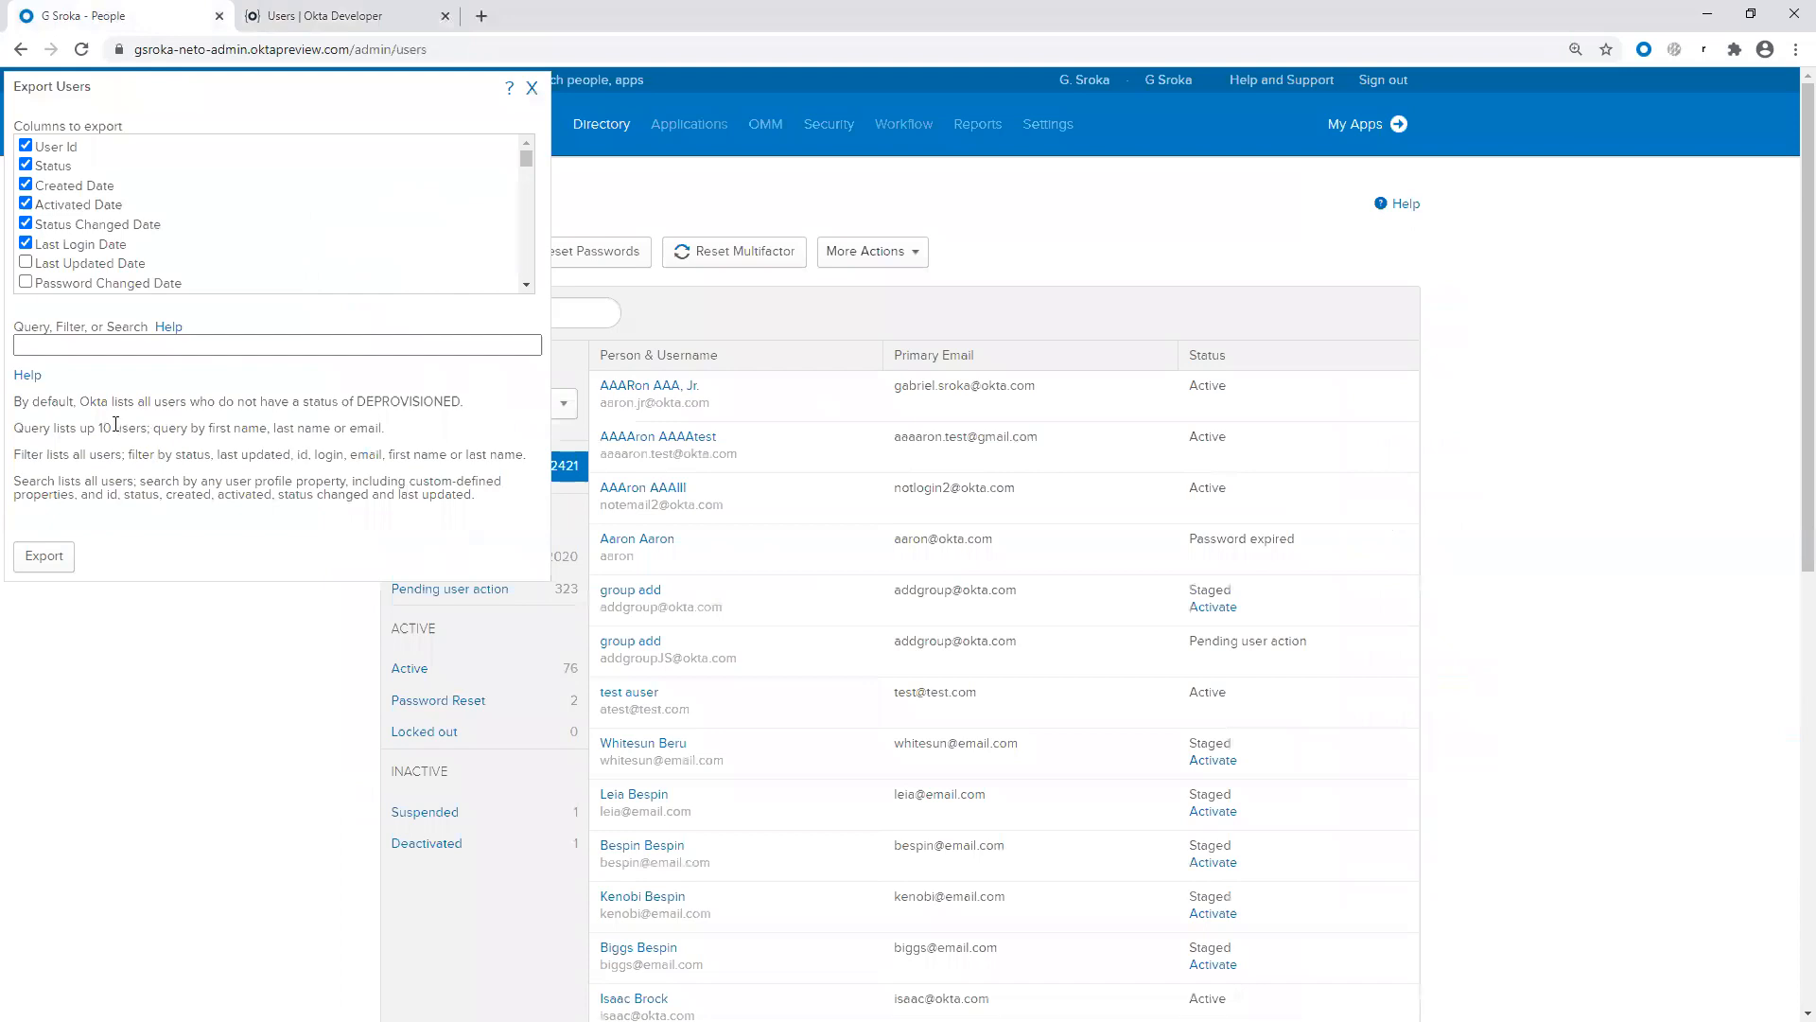
pyautogui.moveTo(202, 428); pyautogui.dragTo(398, 431)
pyautogui.click(398, 431)
pyautogui.doubleClick(19, 456)
pyautogui.moveTo(80, 454); pyautogui.dragTo(126, 455)
pyautogui.moveTo(243, 454); pyautogui.dragTo(448, 451)
# Step: Switch back to the Users API documentation and review the expressions under List Users with a Filter
pyautogui.click(371, 17)
pyautogui.click(704, 315)
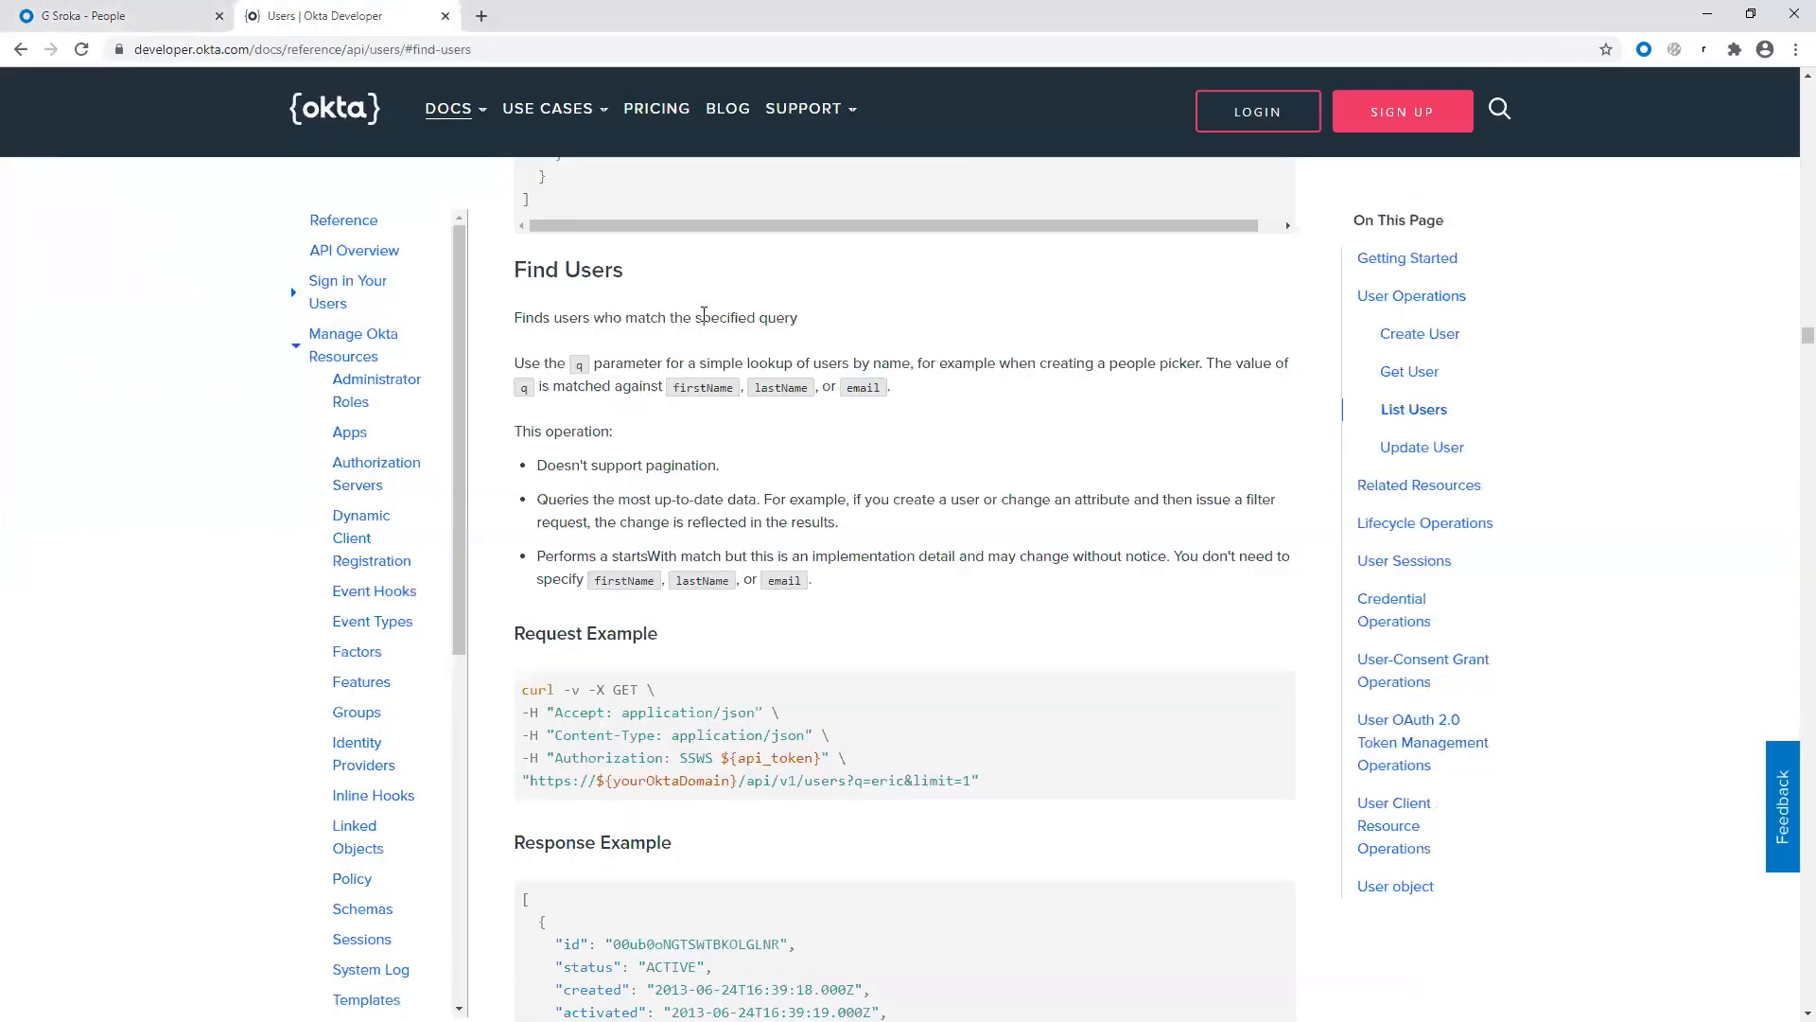
pyautogui.rightClick(704, 315)
pyautogui.click(724, 329)
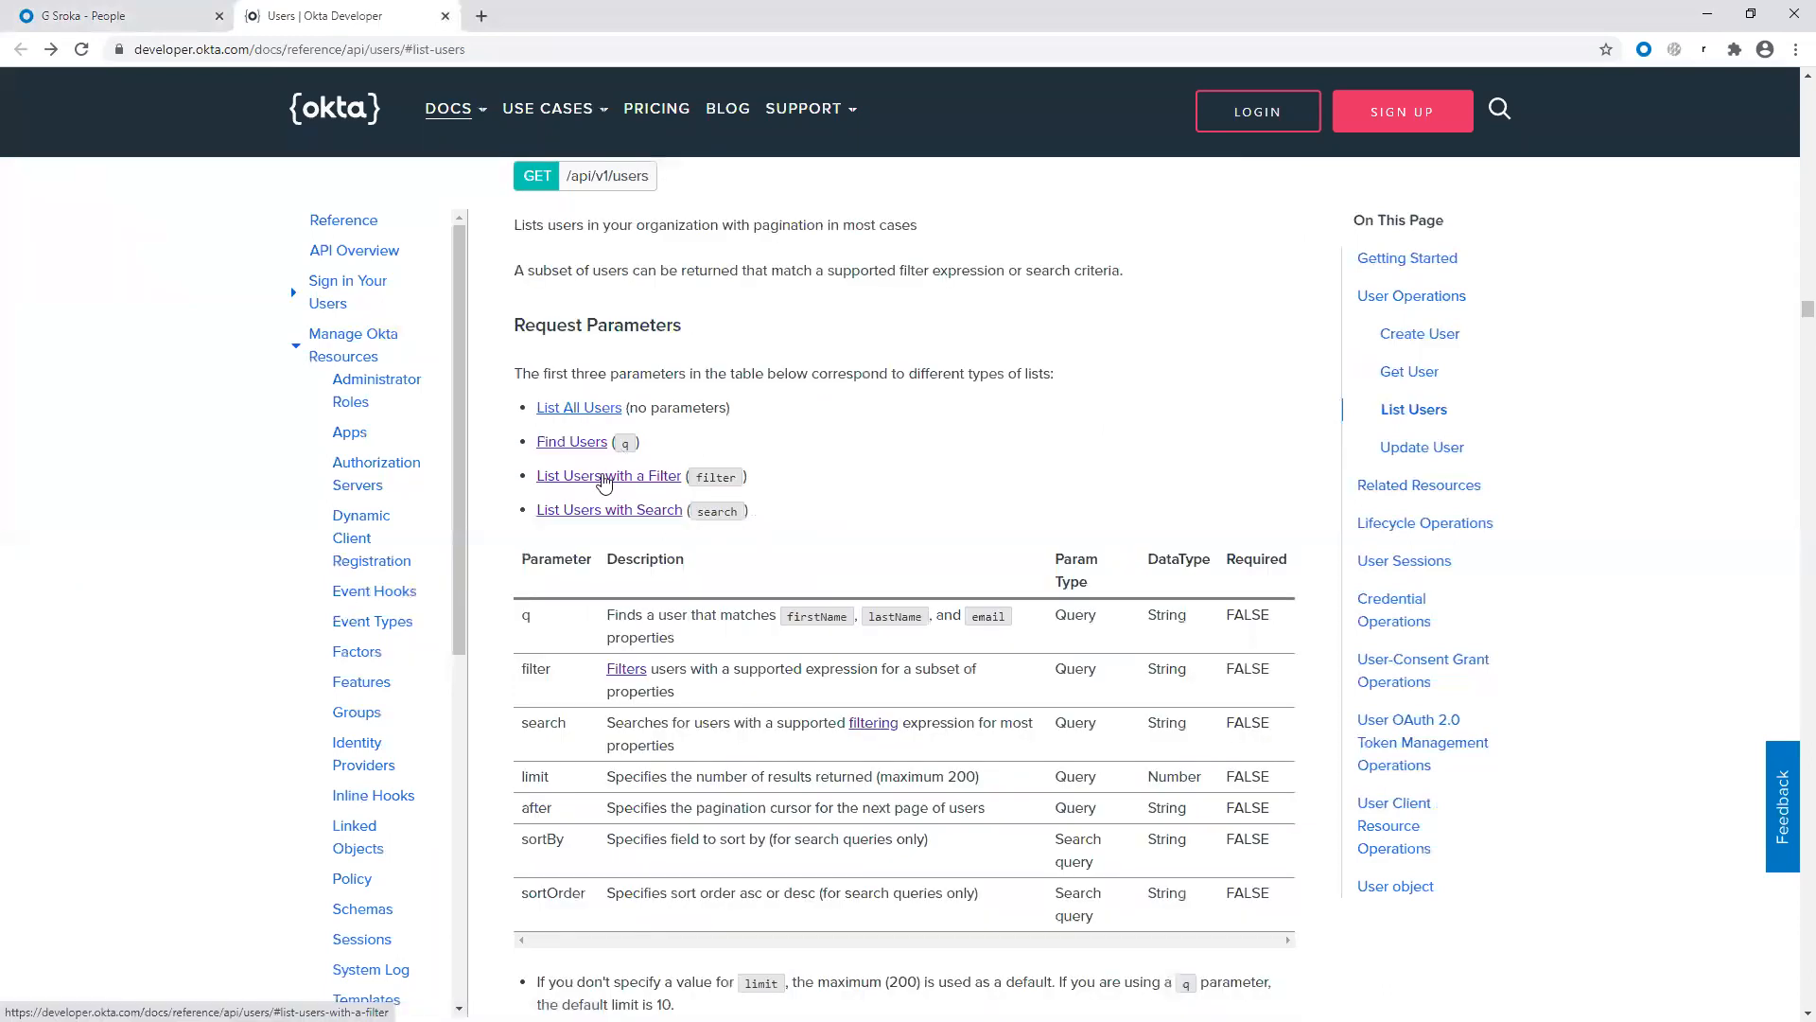
pyautogui.click(605, 478)
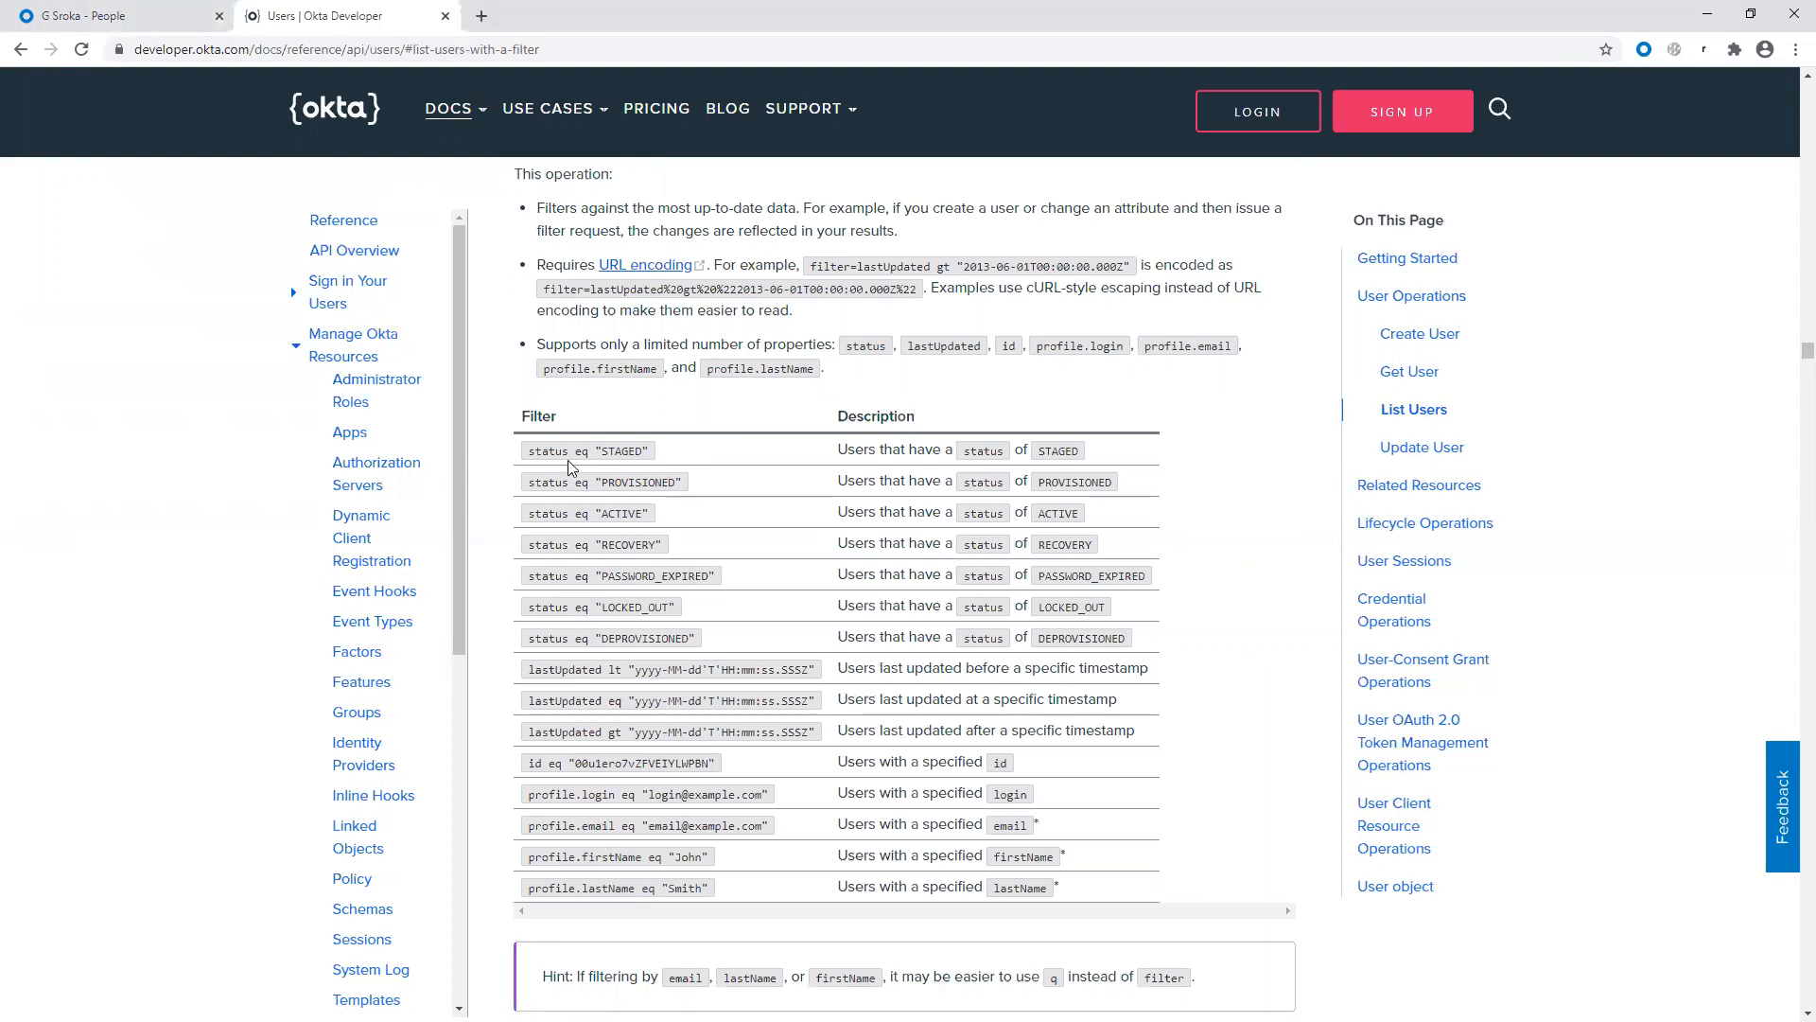
# Step: Review the List Users with Search documentation, then close it and return to Export Users
pyautogui.rightClick(702, 395)
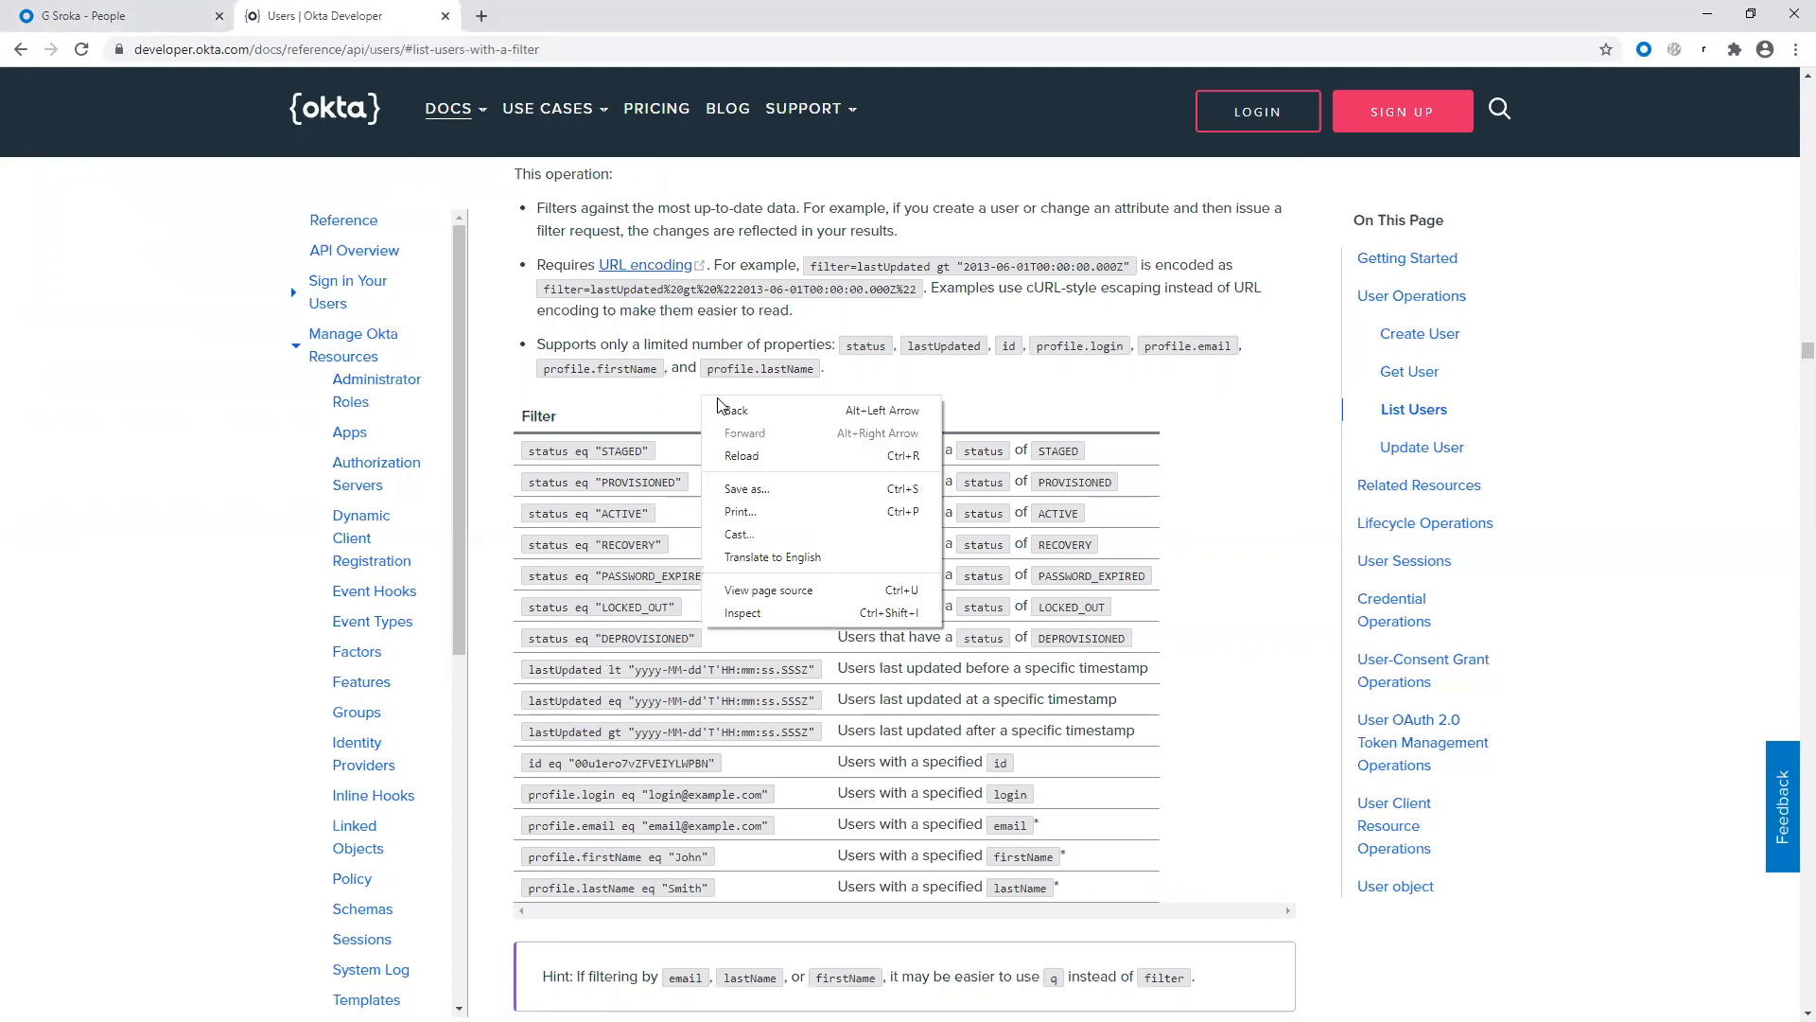
pyautogui.click(736, 417)
pyautogui.click(622, 511)
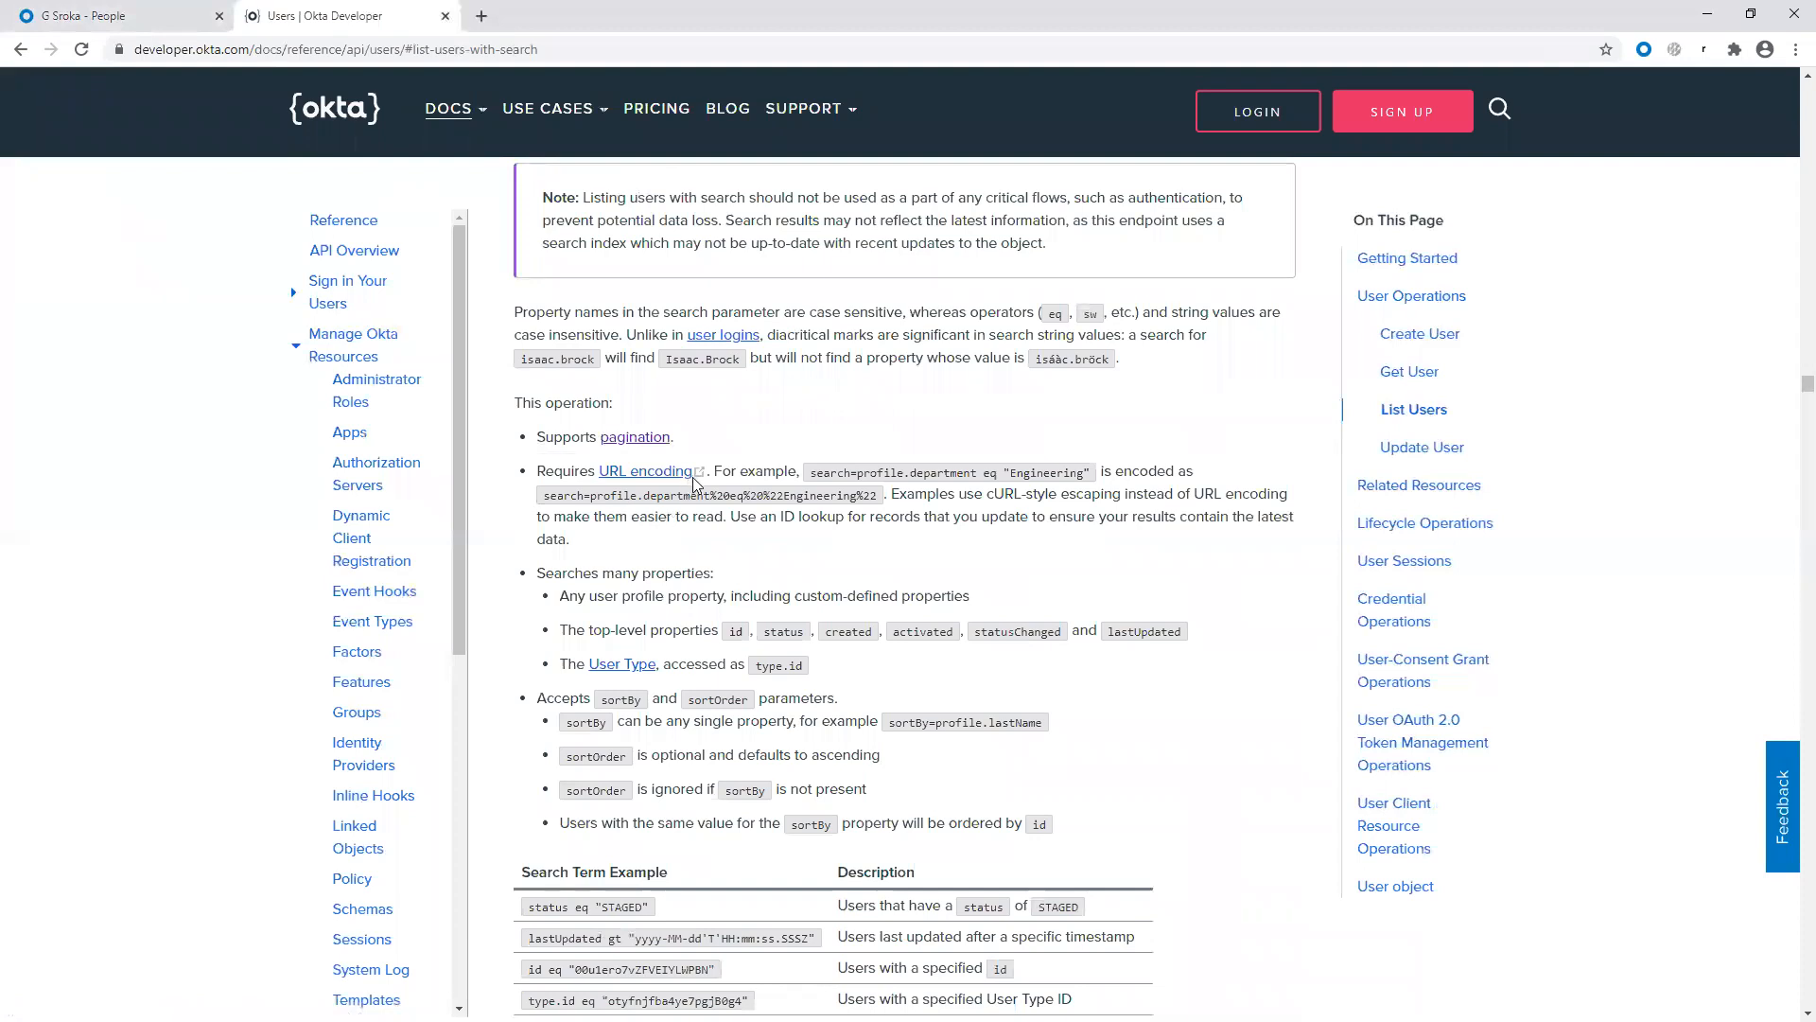
pyautogui.scroll(-5, 700, 496)
pyautogui.scroll(4, 737, 488)
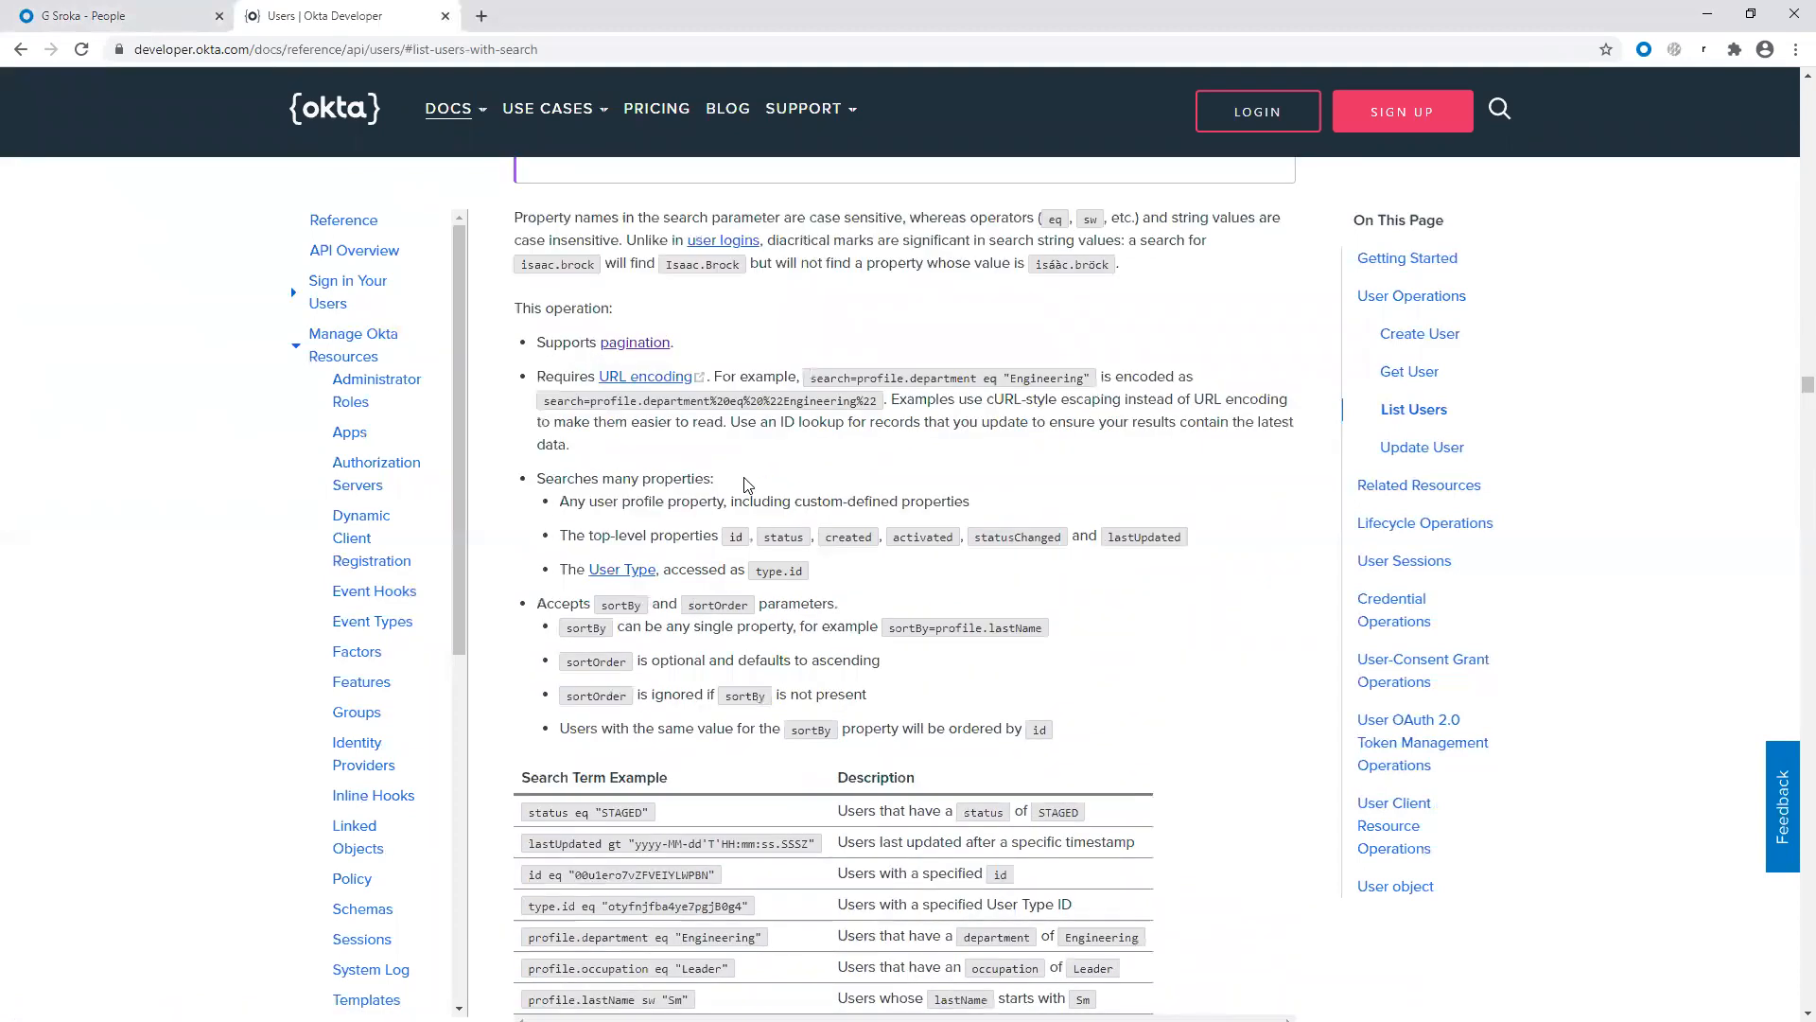
pyautogui.click(445, 16)
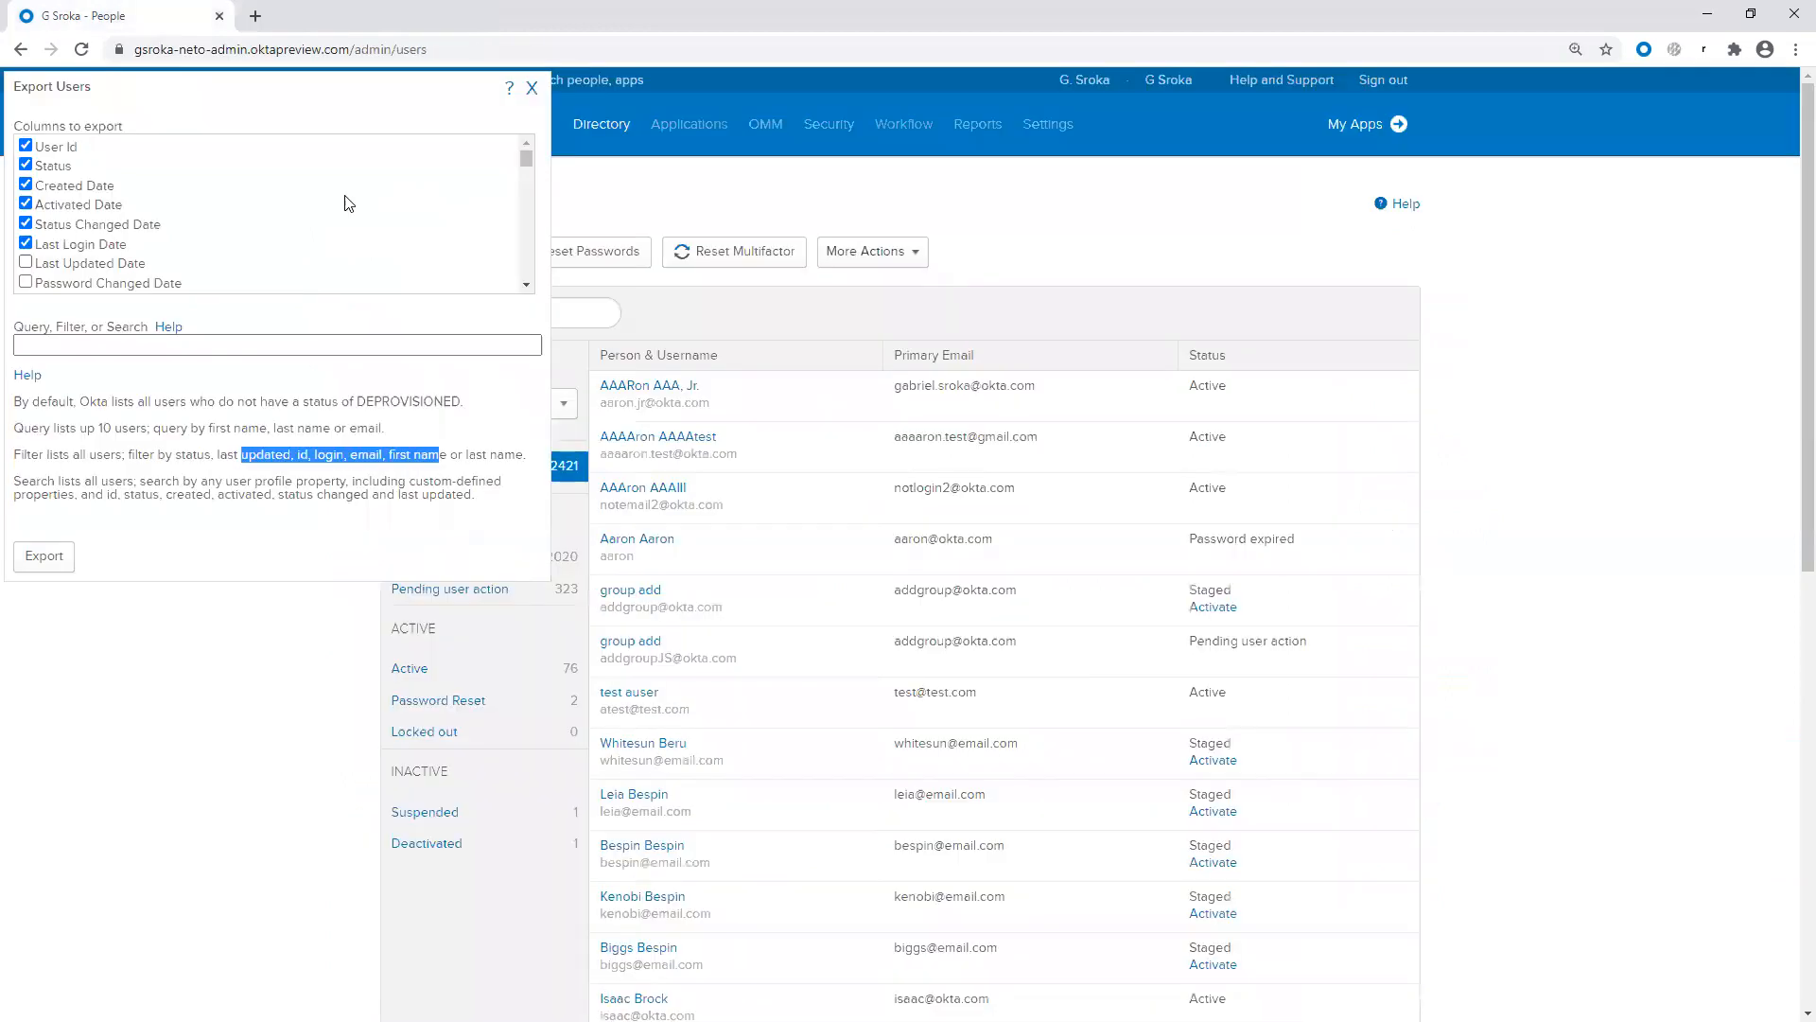
pyautogui.click(182, 456)
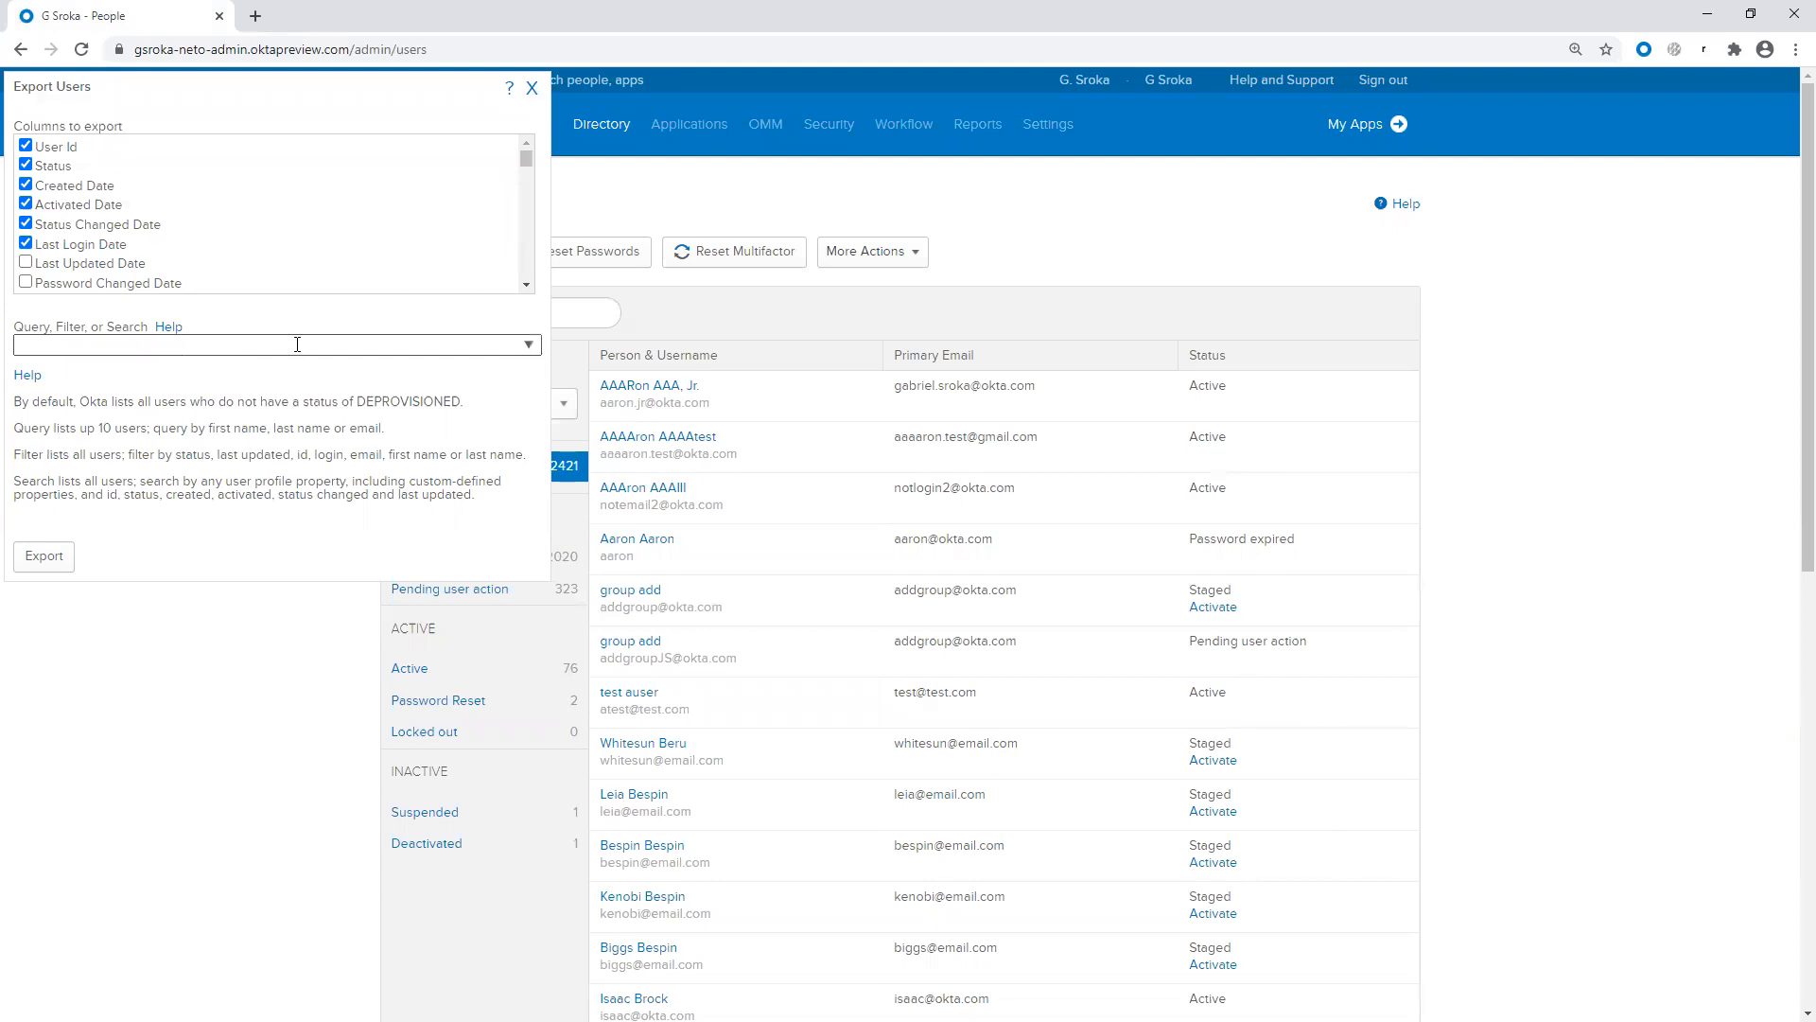
# Step: Set the export query to the suggested q=Smith and review the note on which fields a query covers
pyautogui.click(528, 344)
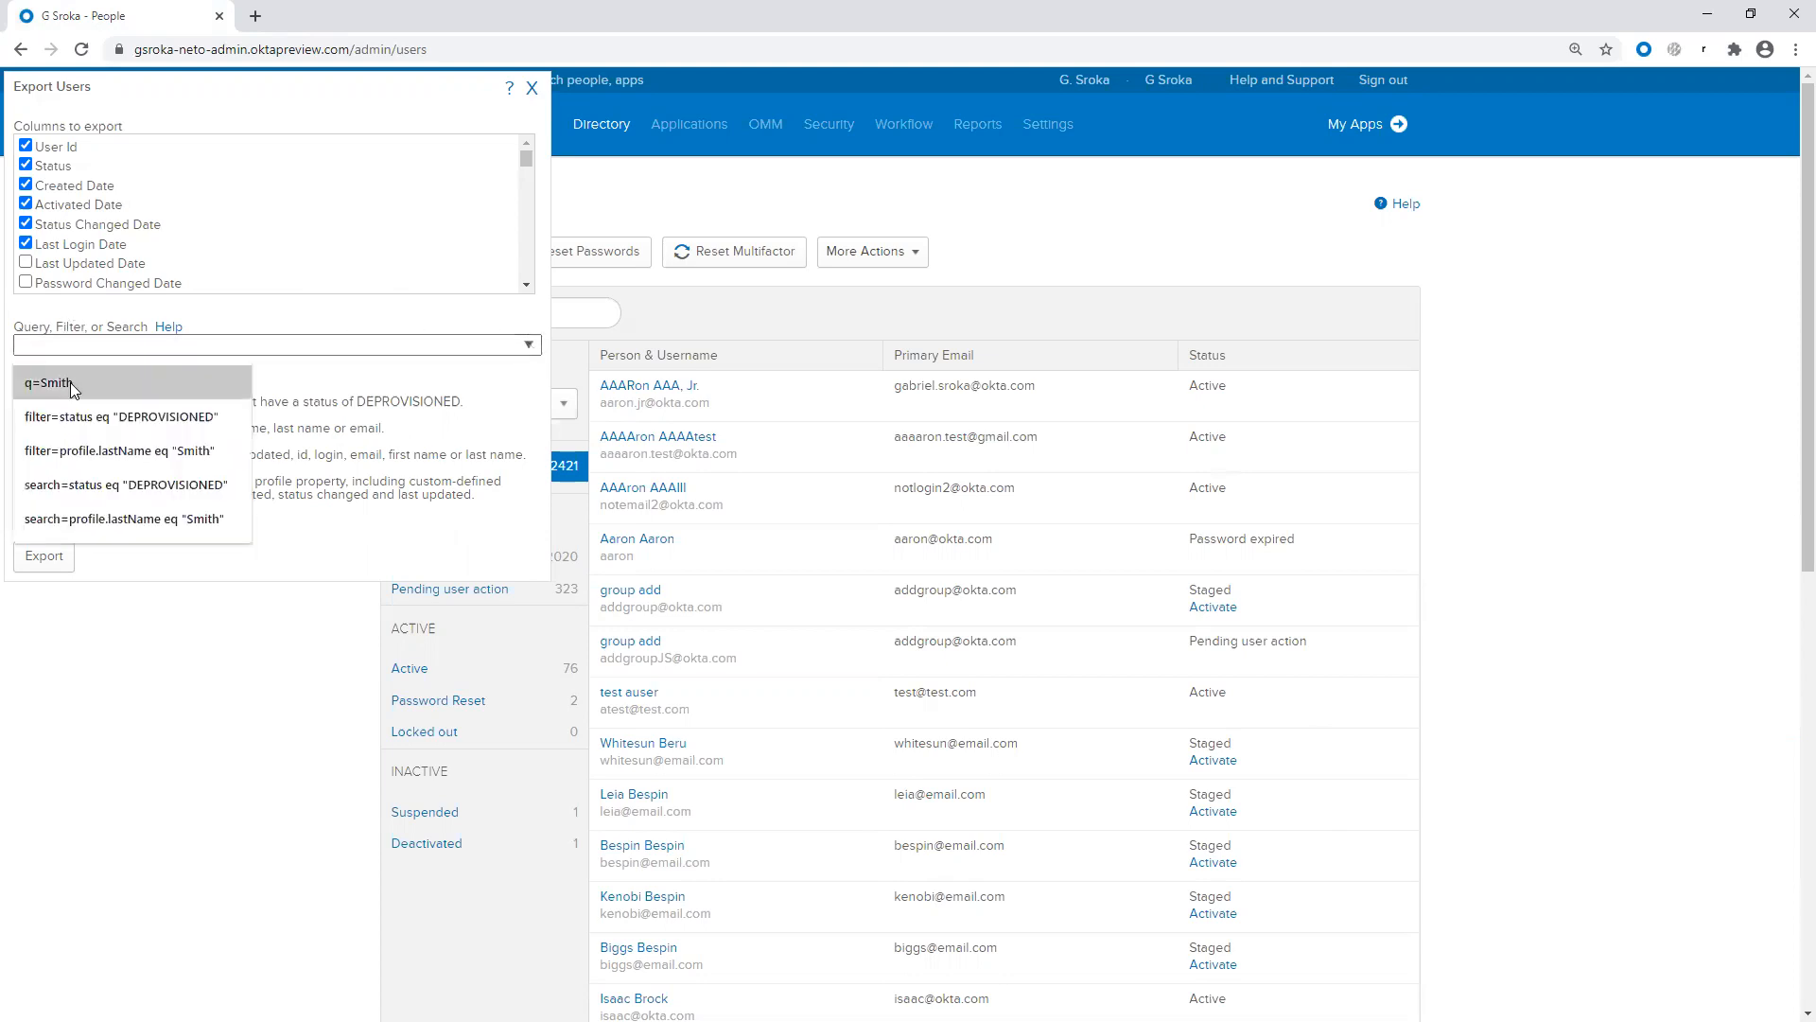
pyautogui.click(70, 382)
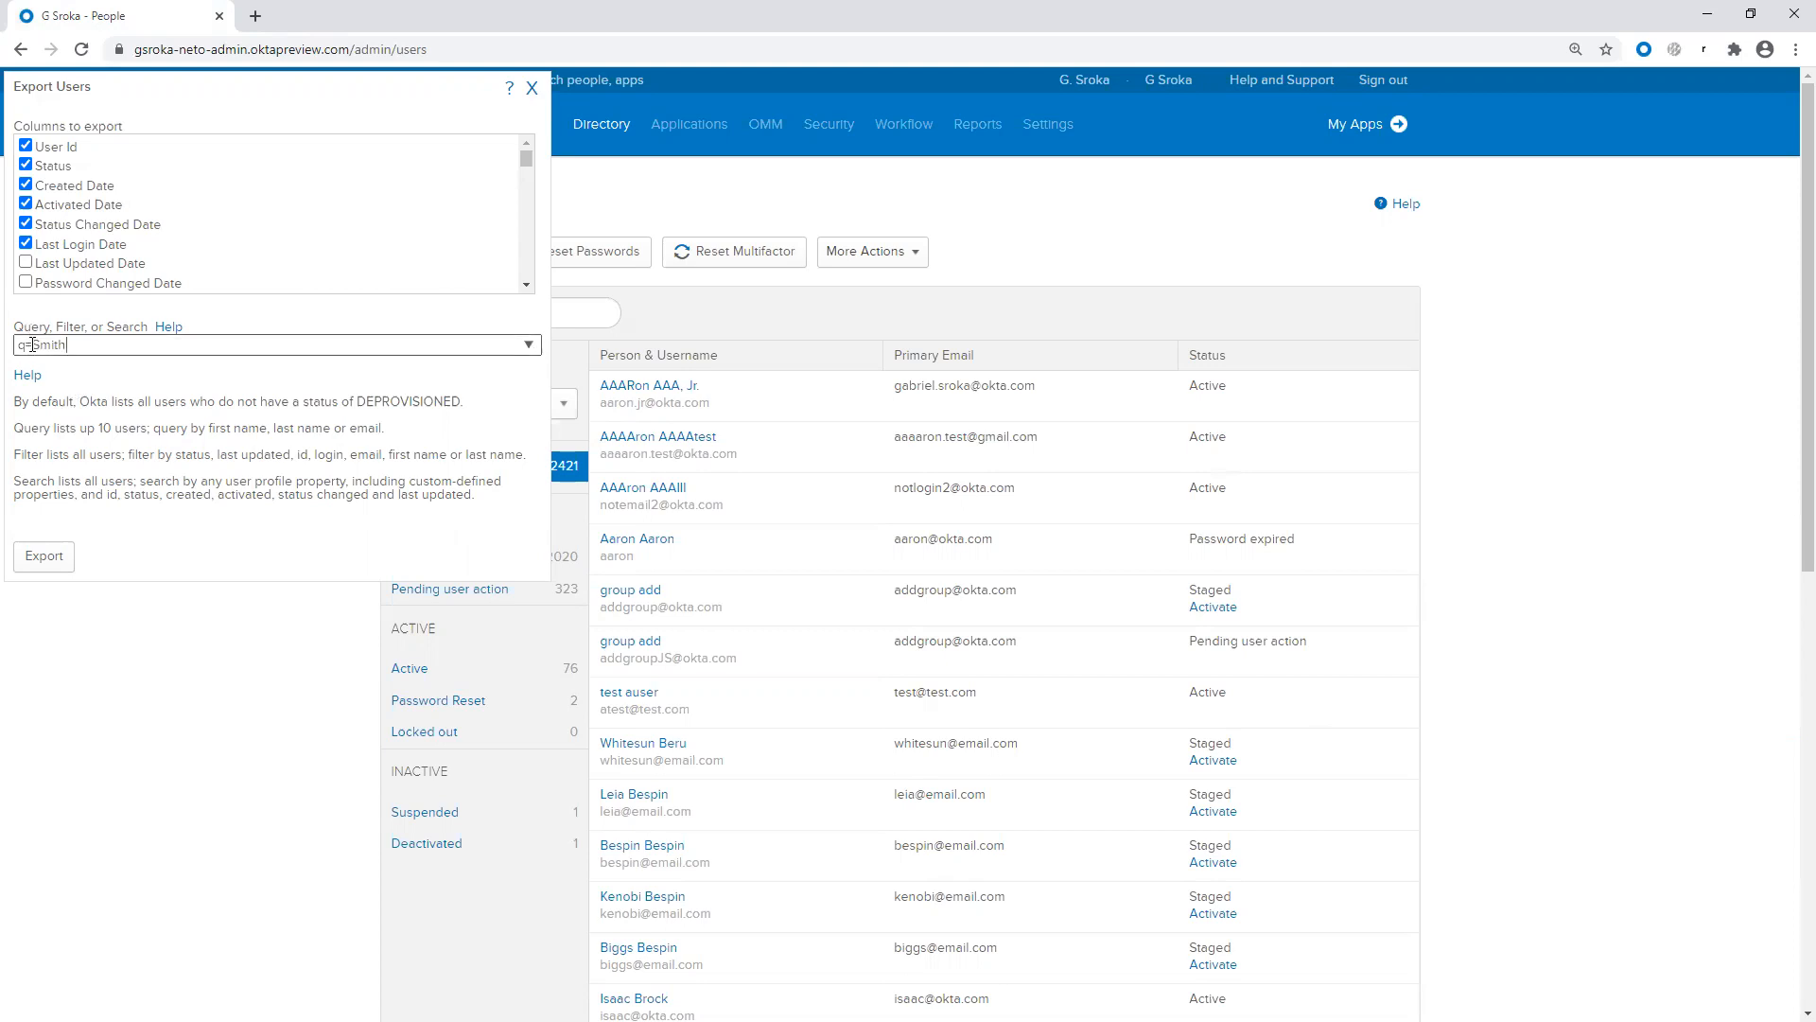
pyautogui.moveTo(32, 345); pyautogui.dragTo(68, 345)
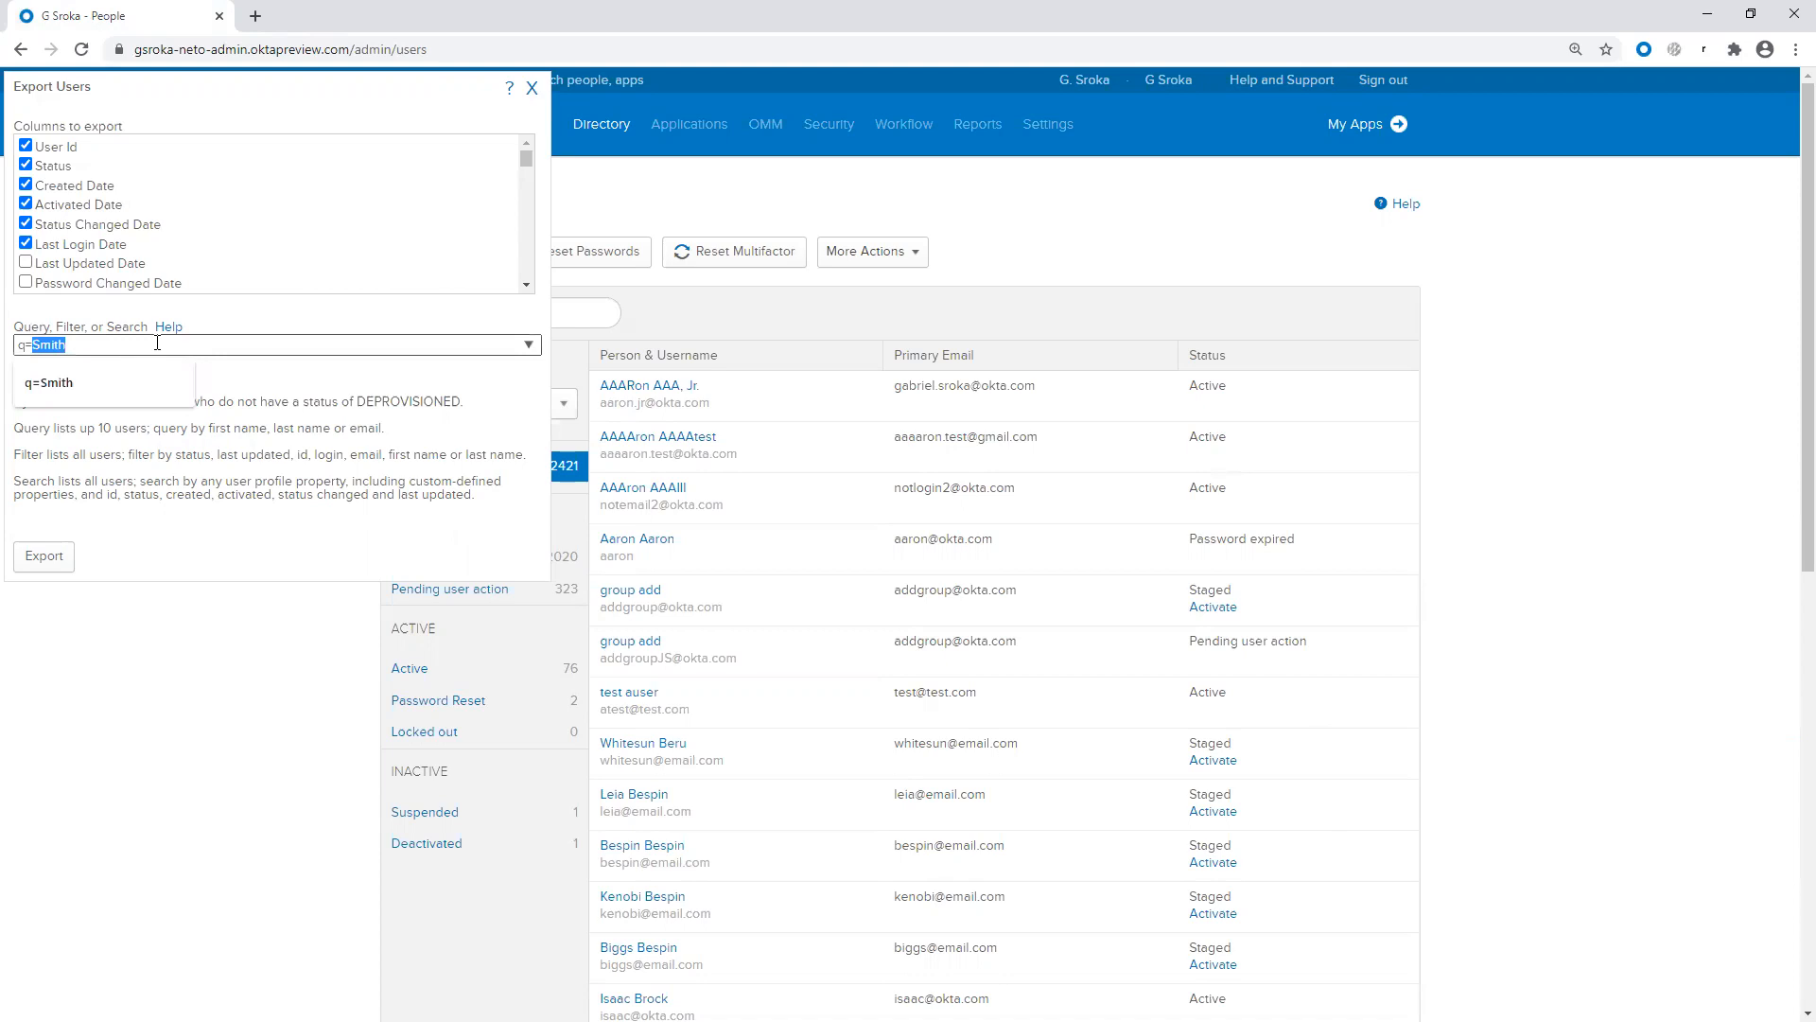
pyautogui.click(280, 367)
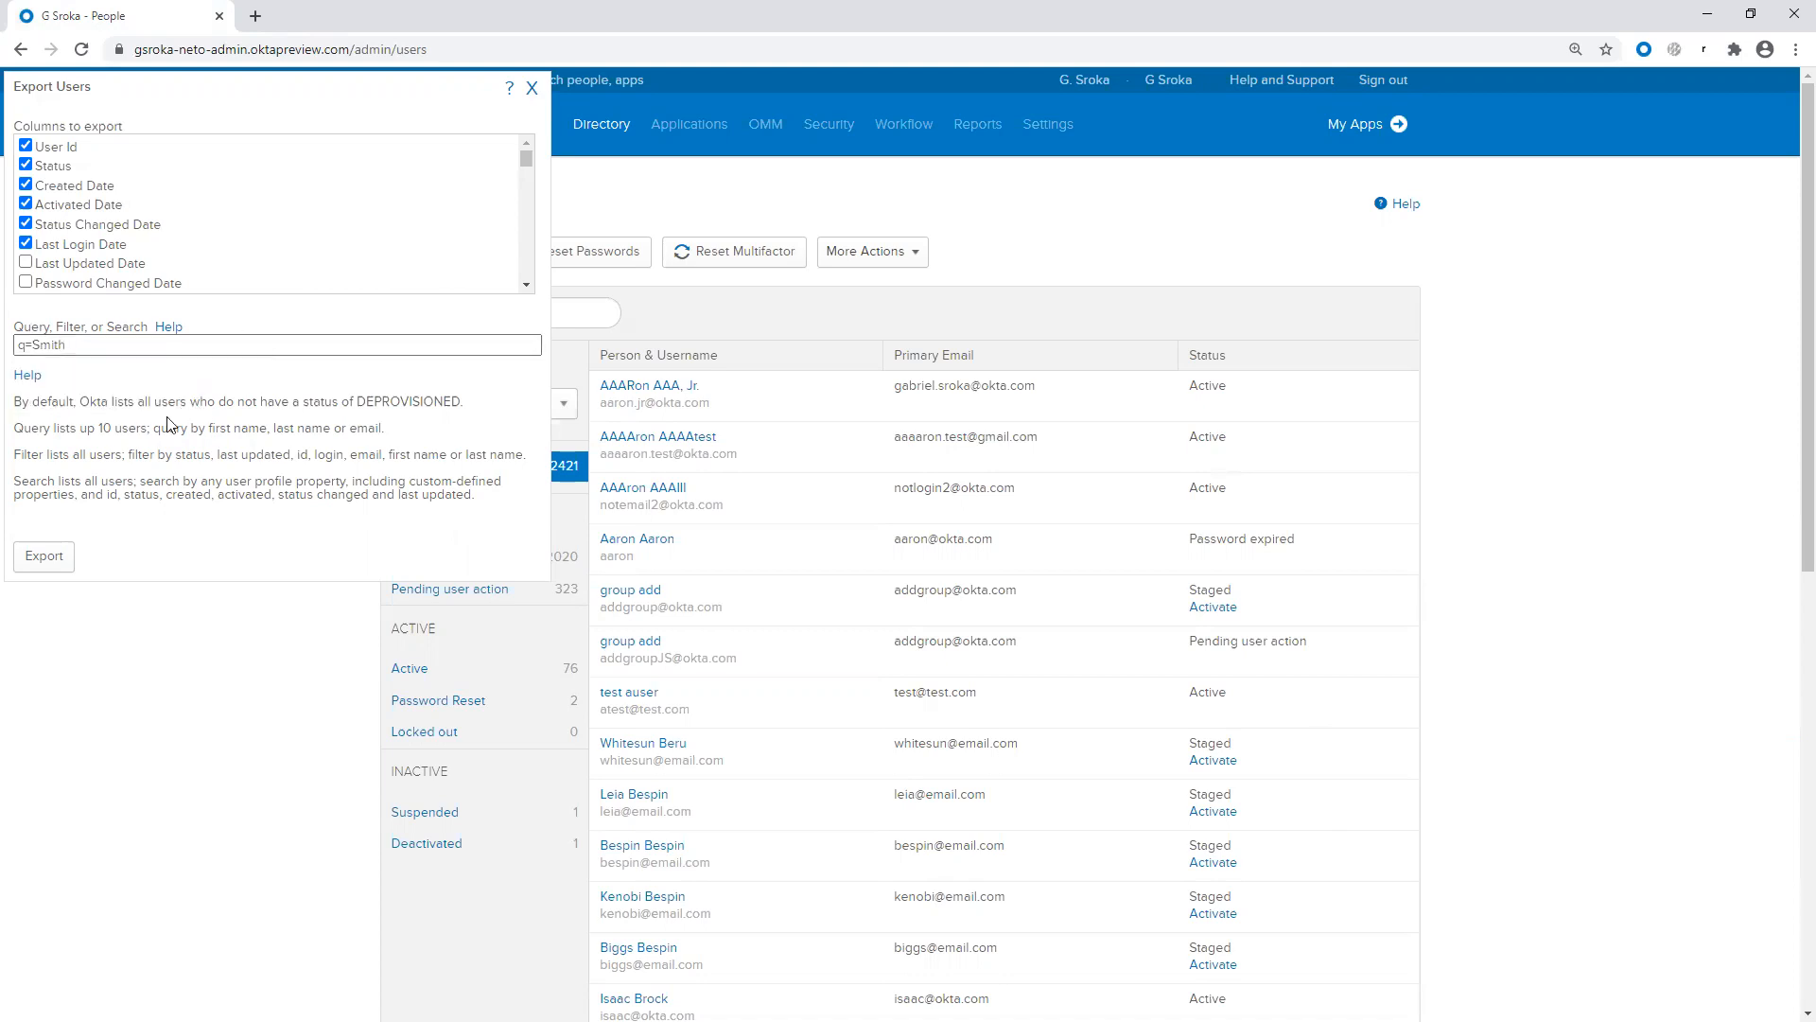
pyautogui.moveTo(201, 427); pyautogui.dragTo(398, 429)
pyautogui.click(415, 430)
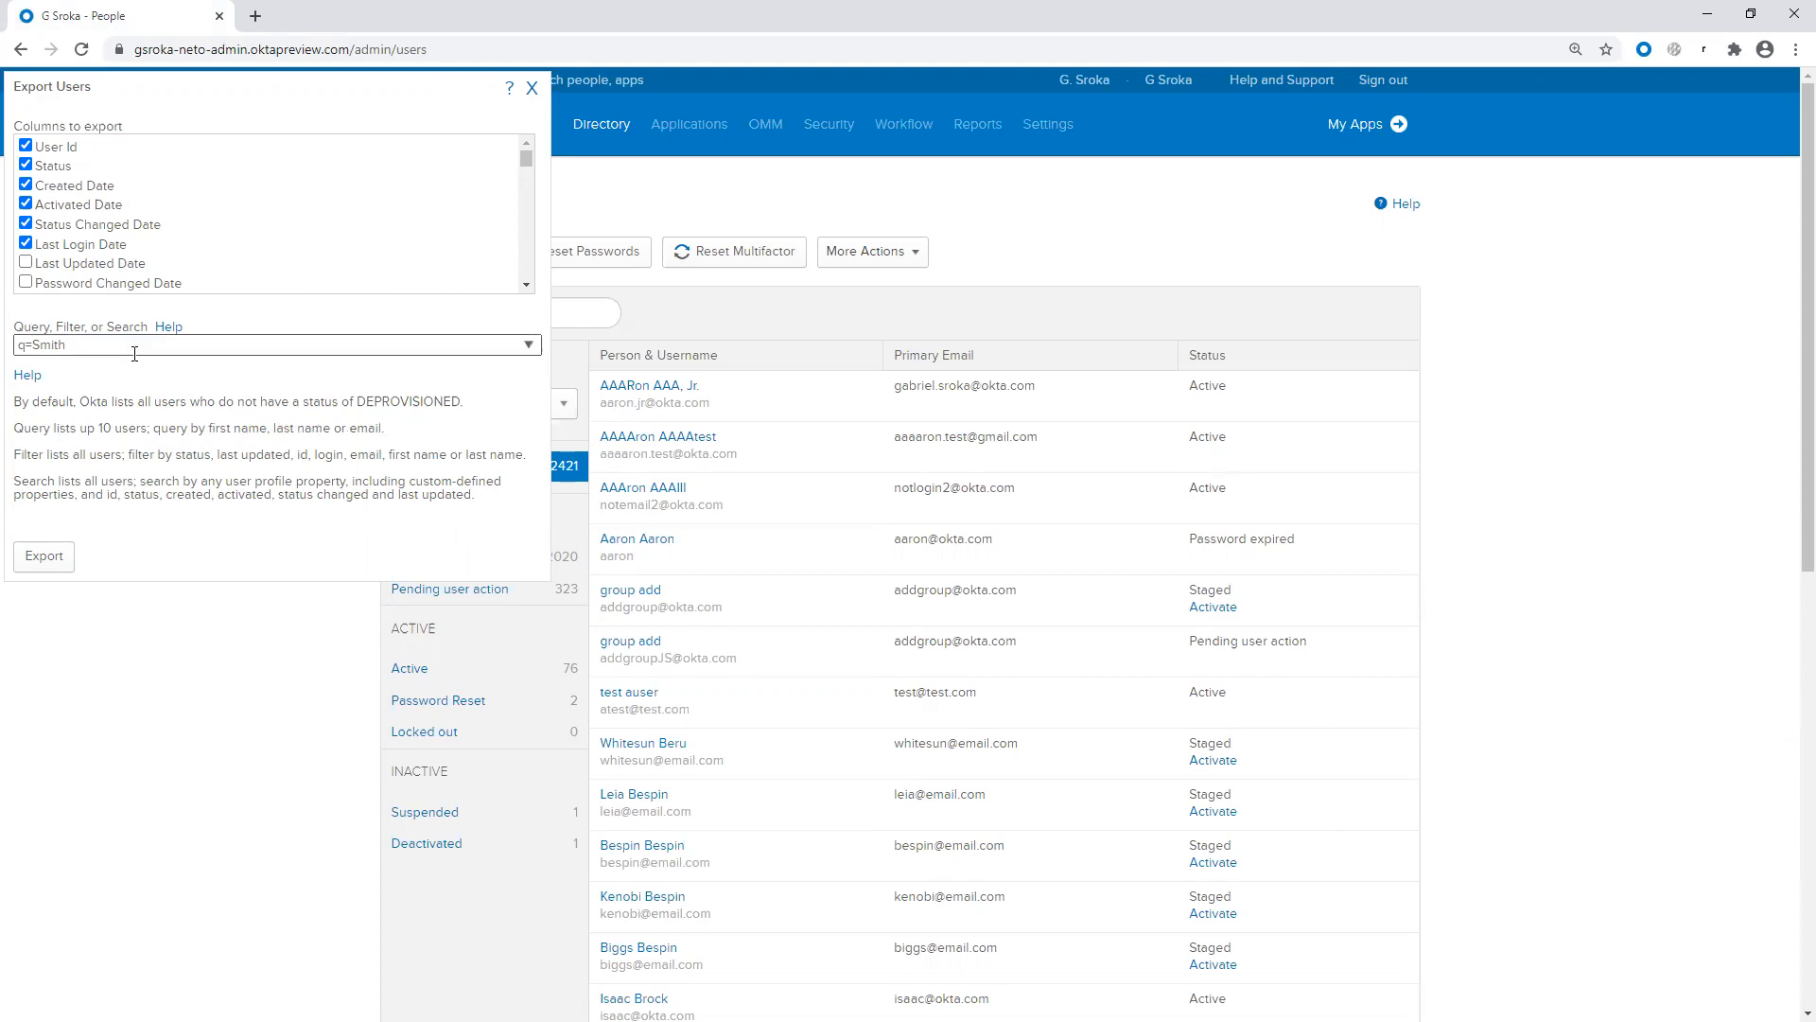
# Step: Replace the export query with the suggested filter=status eq "DEPROVISIONED"
pyautogui.moveTo(134, 354); pyautogui.dragTo(4, 354)
pyautogui.press('BackSpace')
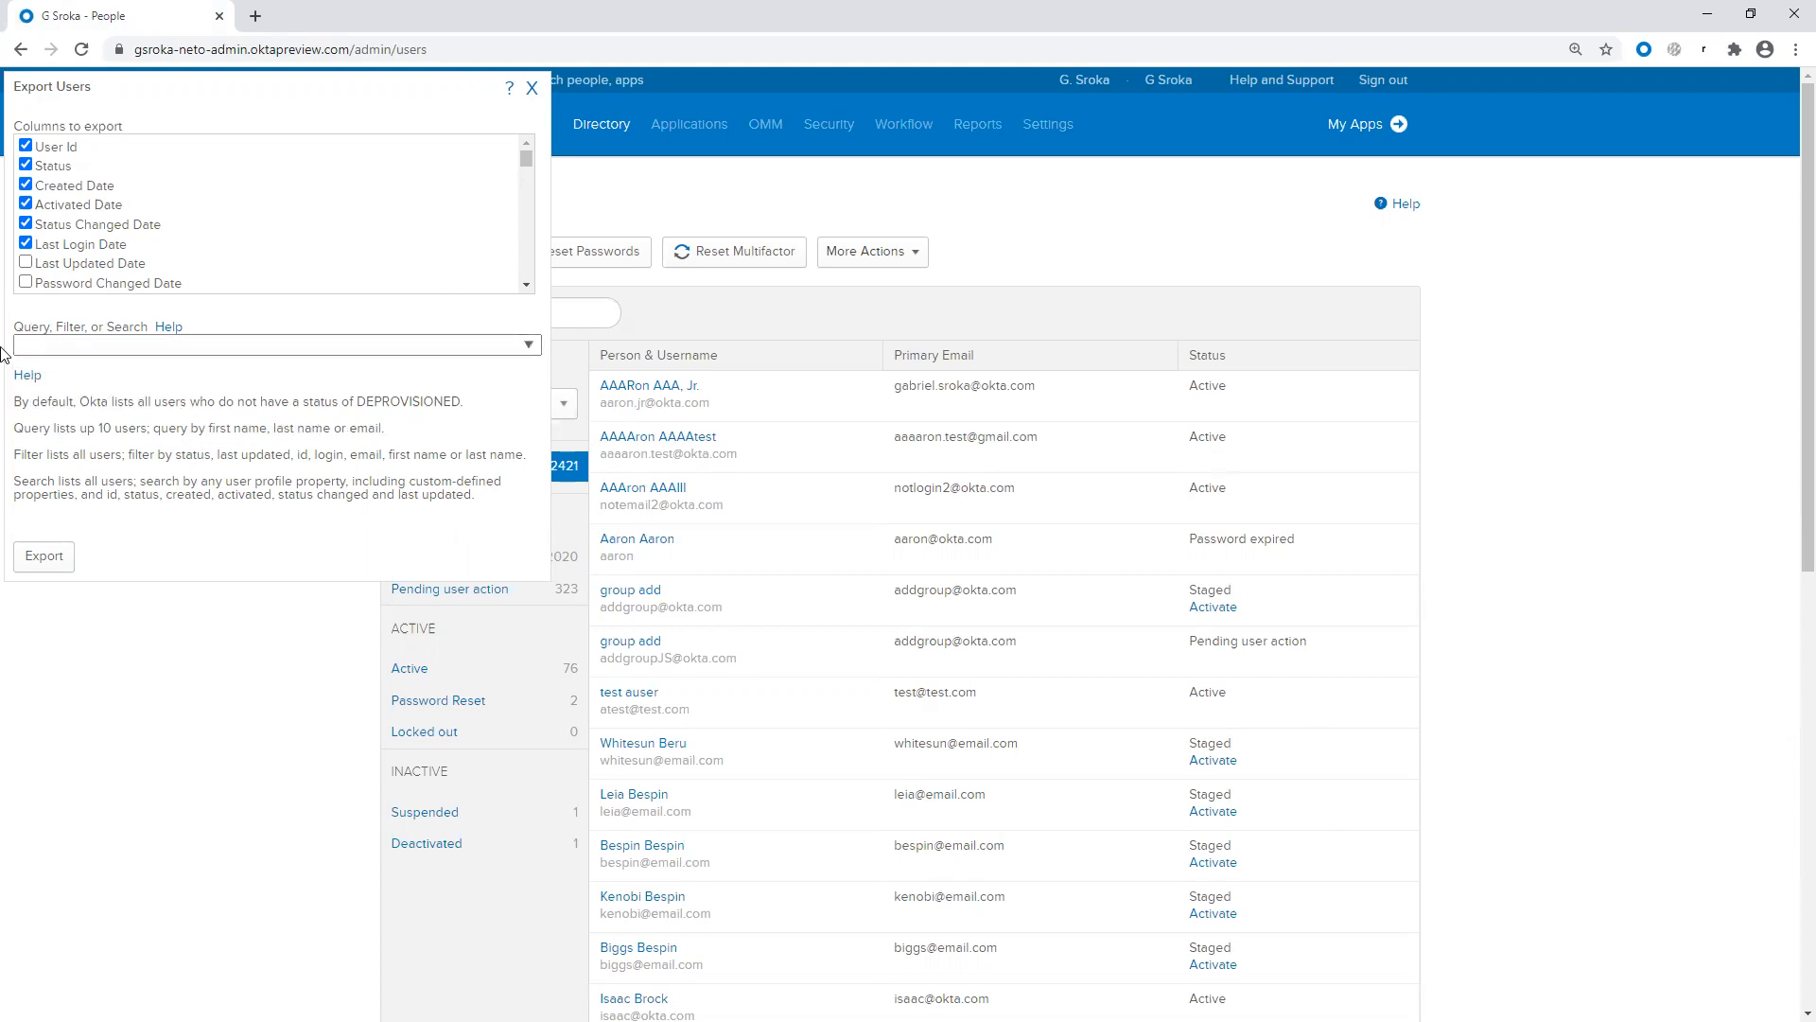
pyautogui.click(507, 345)
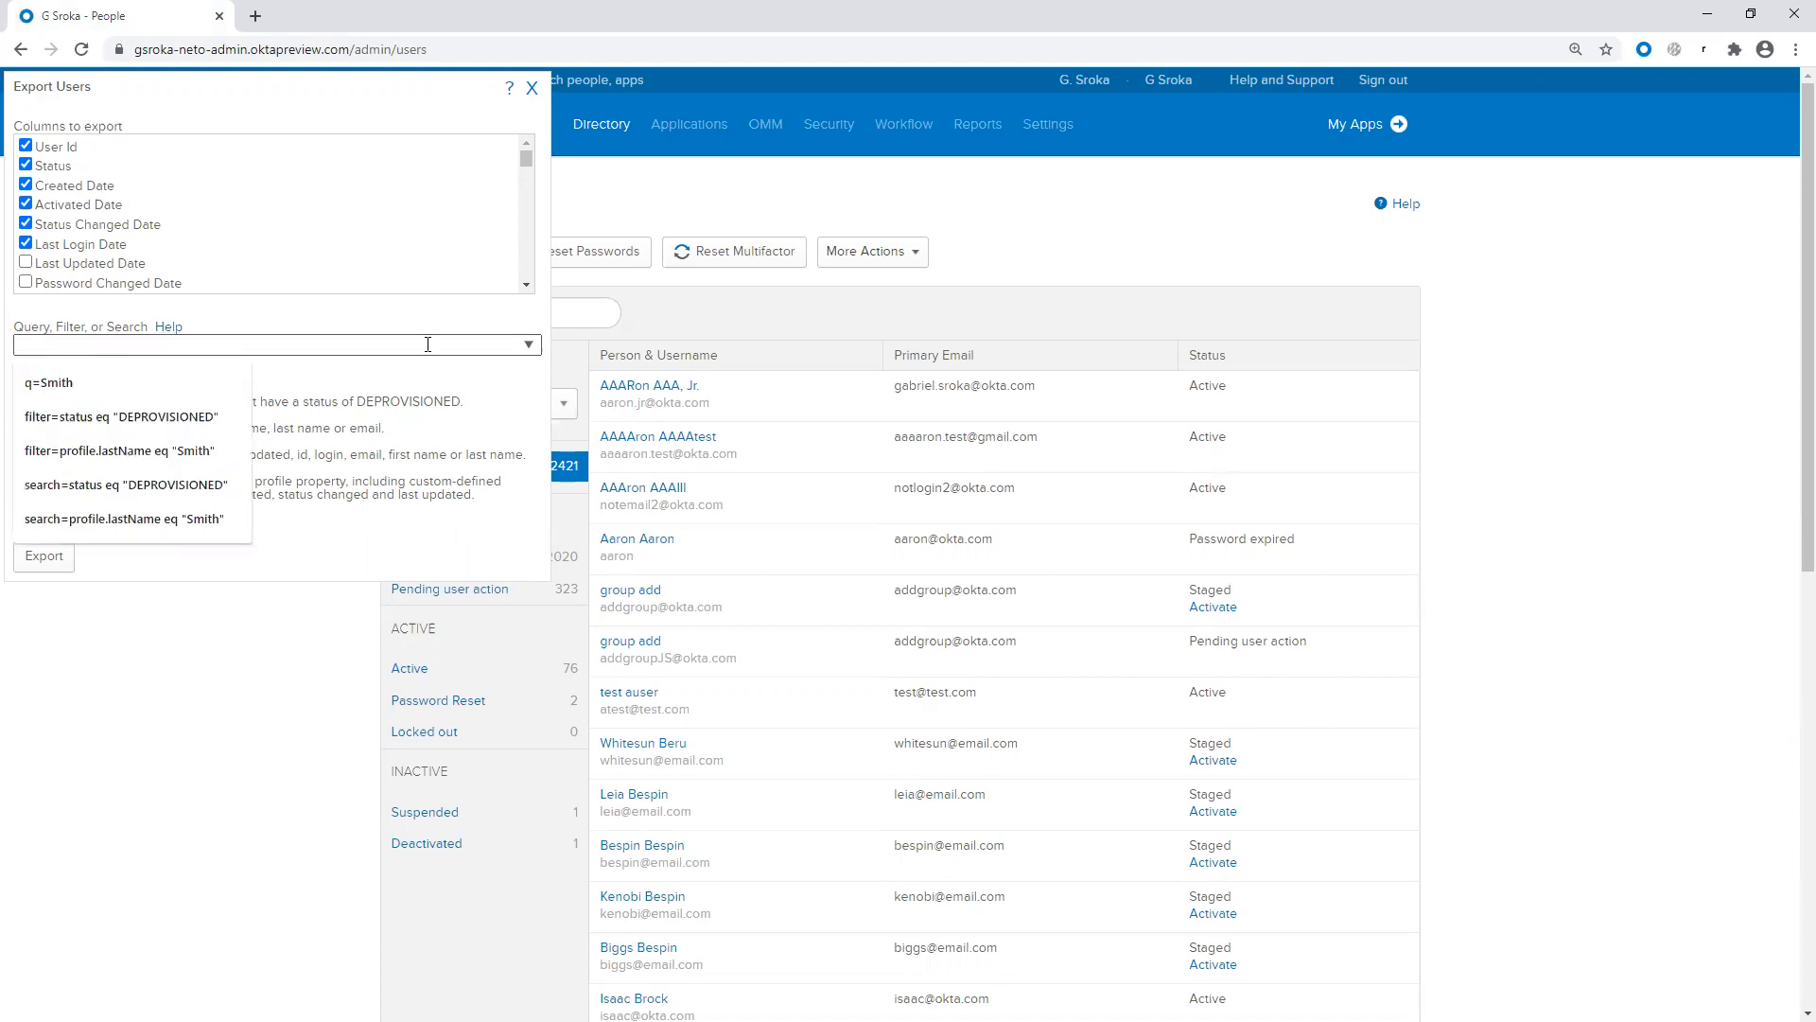
pyautogui.click(158, 417)
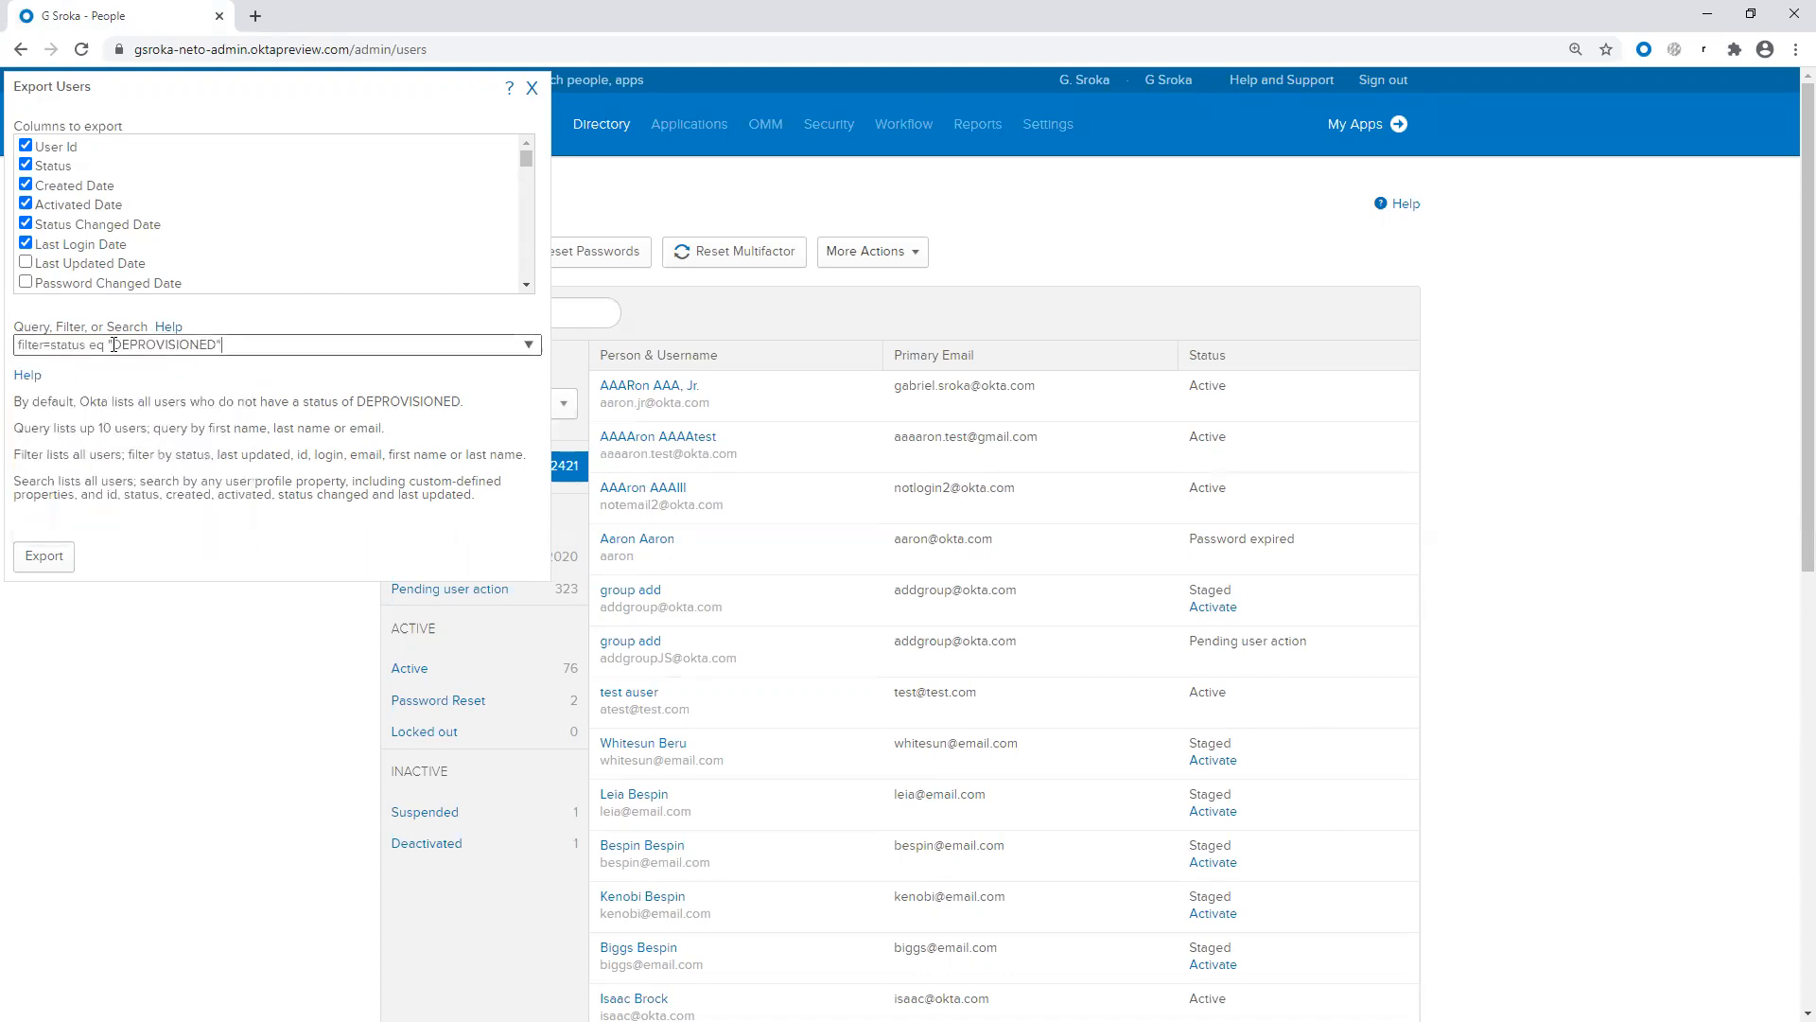
# Step: Review the status filter expression, then replace it with the suggested filter=profile.lastName eq "Smith"
pyautogui.click(53, 344)
pyautogui.moveTo(122, 344)
pyautogui.mouseDown()
pyautogui.moveTo(214, 337)
pyautogui.moveTo(115, 345)
pyautogui.mouseUp()
pyautogui.click(220, 344)
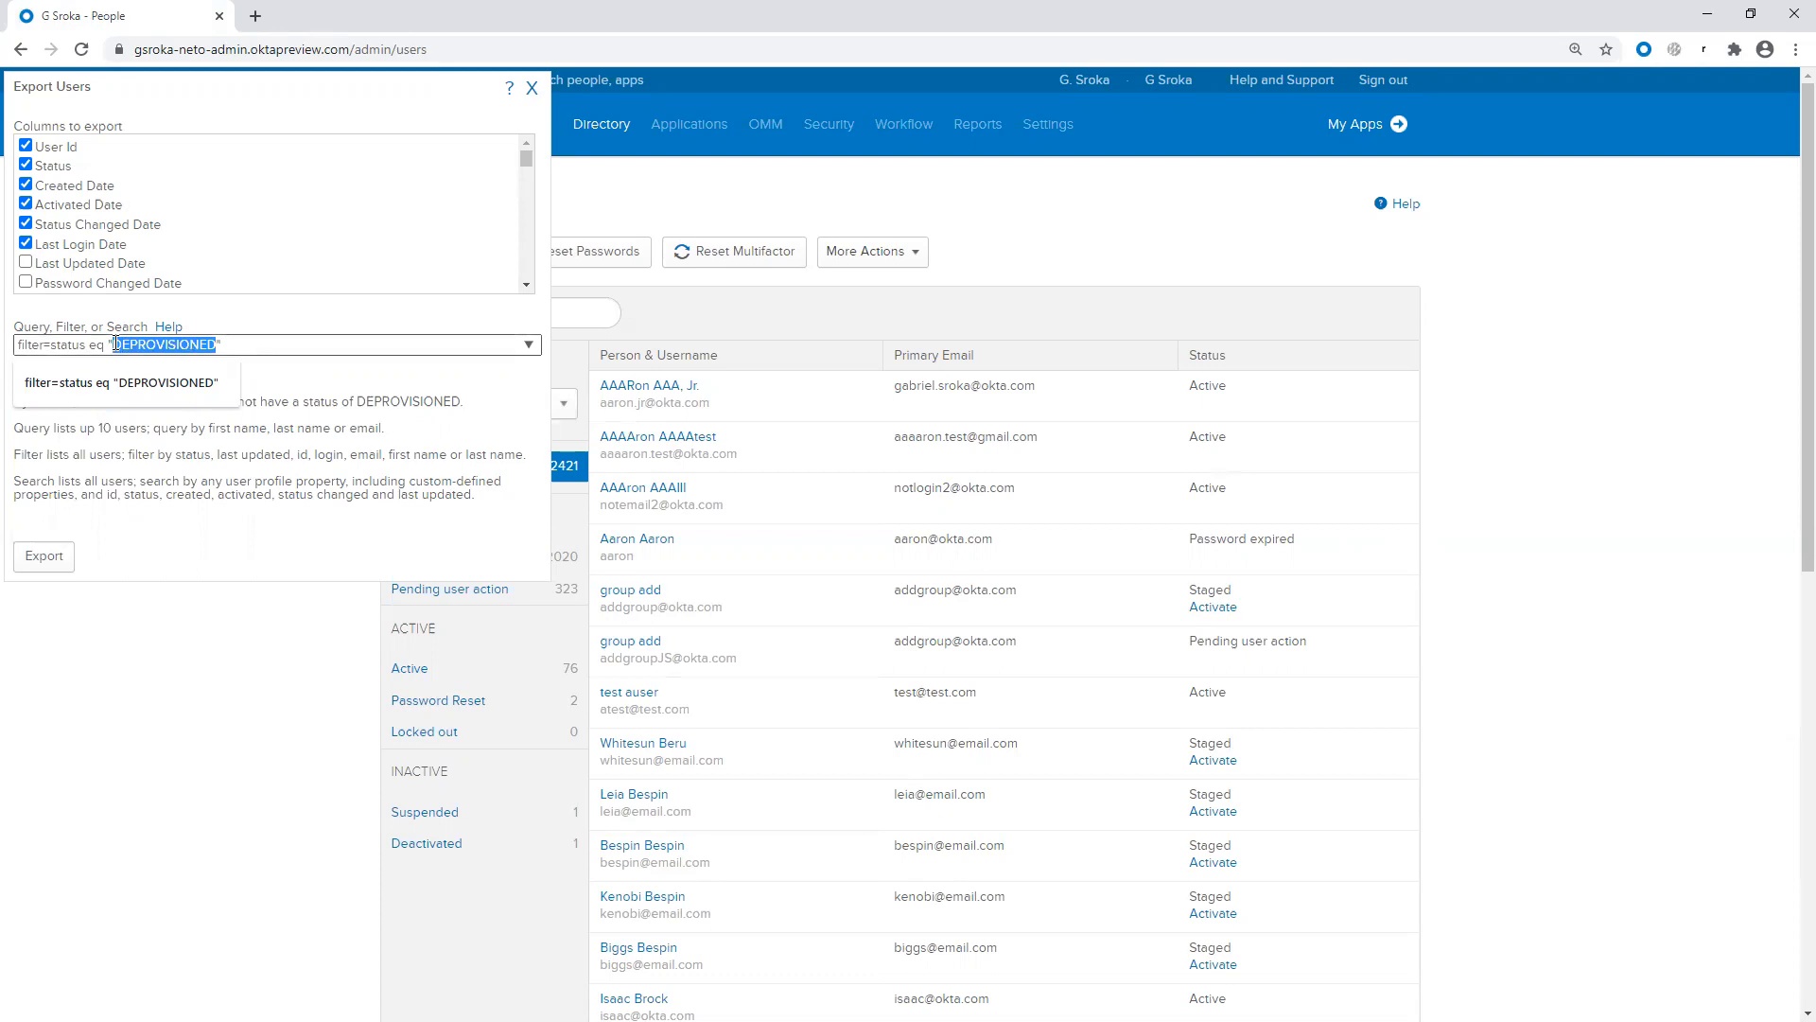
pyautogui.click(360, 395)
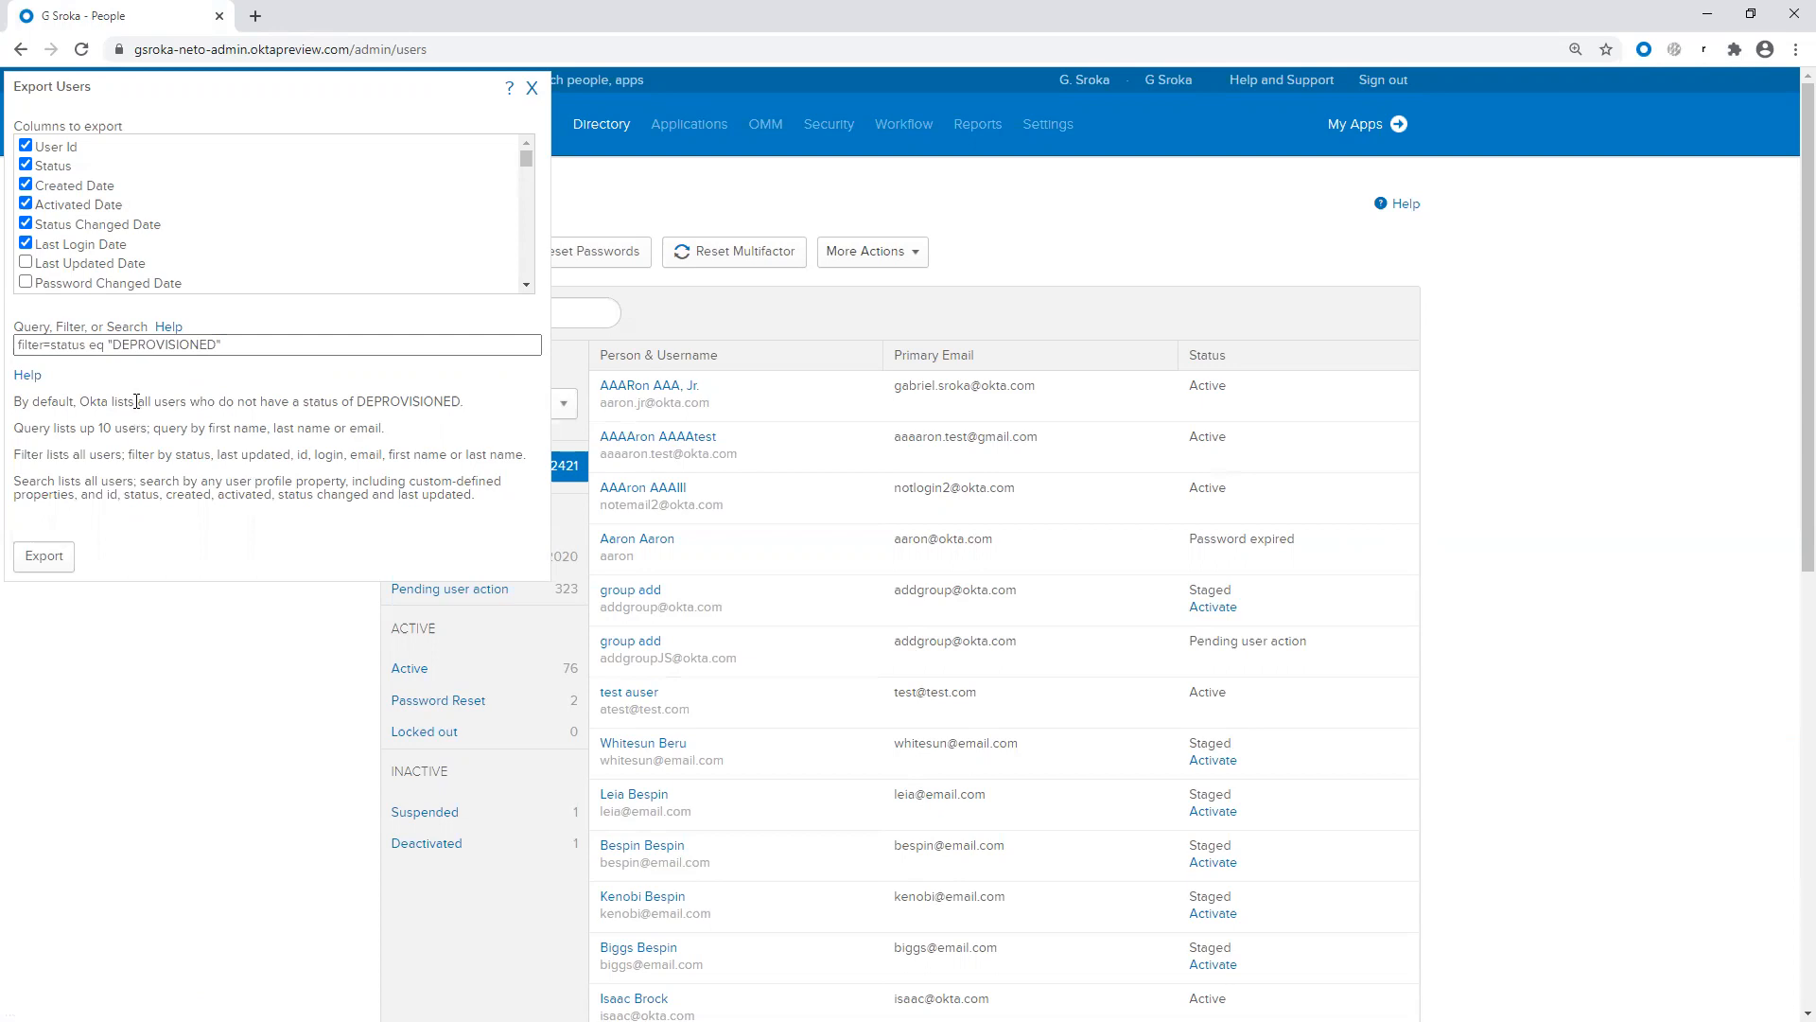
pyautogui.moveTo(256, 347); pyautogui.dragTo(4, 350)
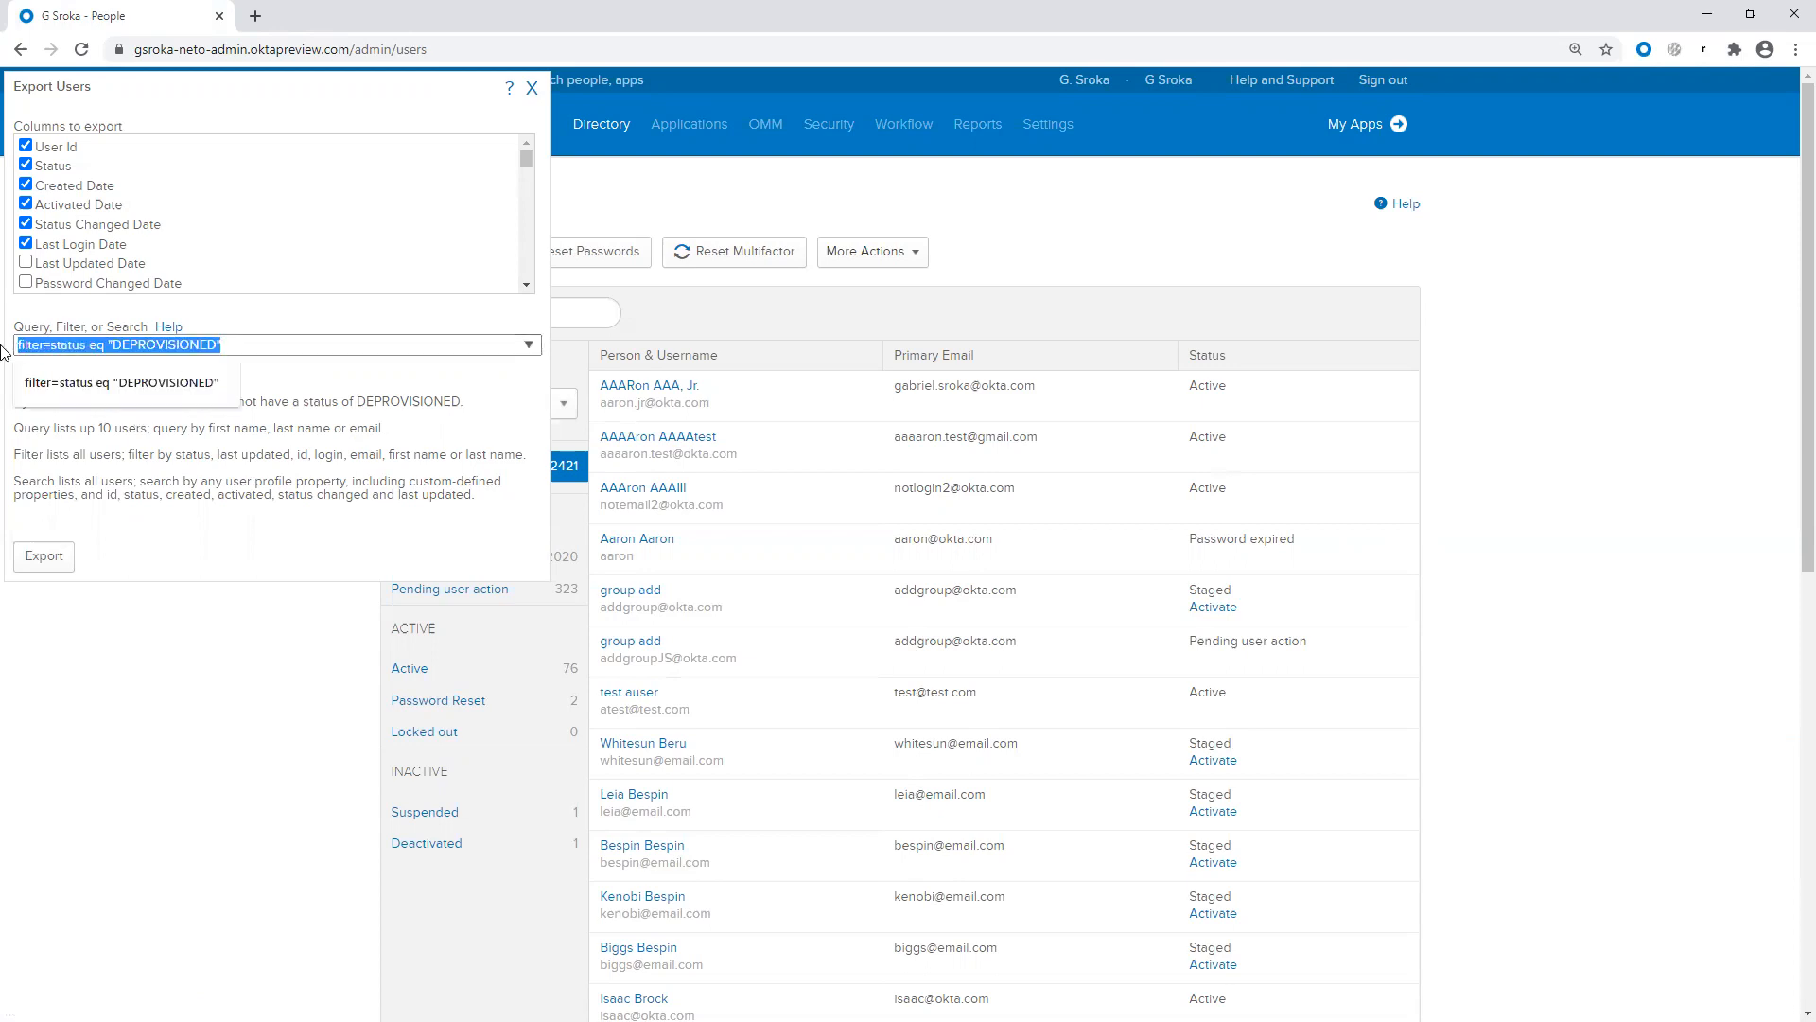
pyautogui.press('BackSpace')
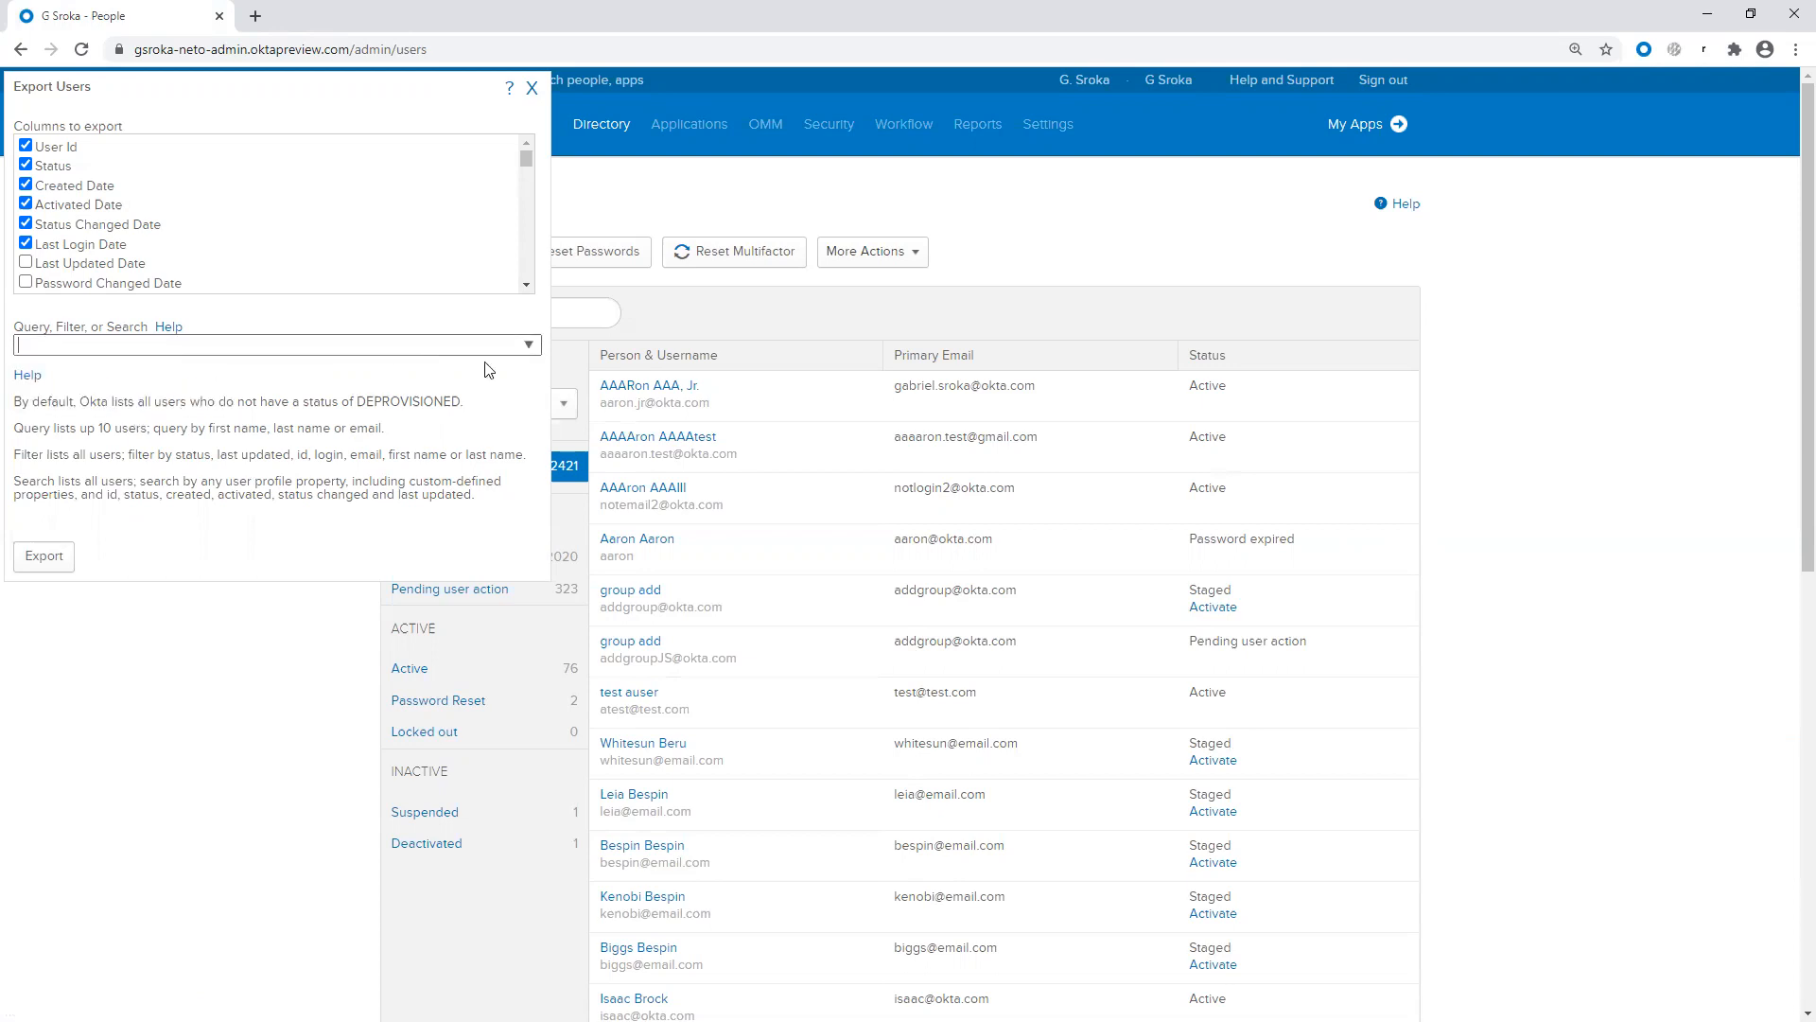
pyautogui.click(527, 346)
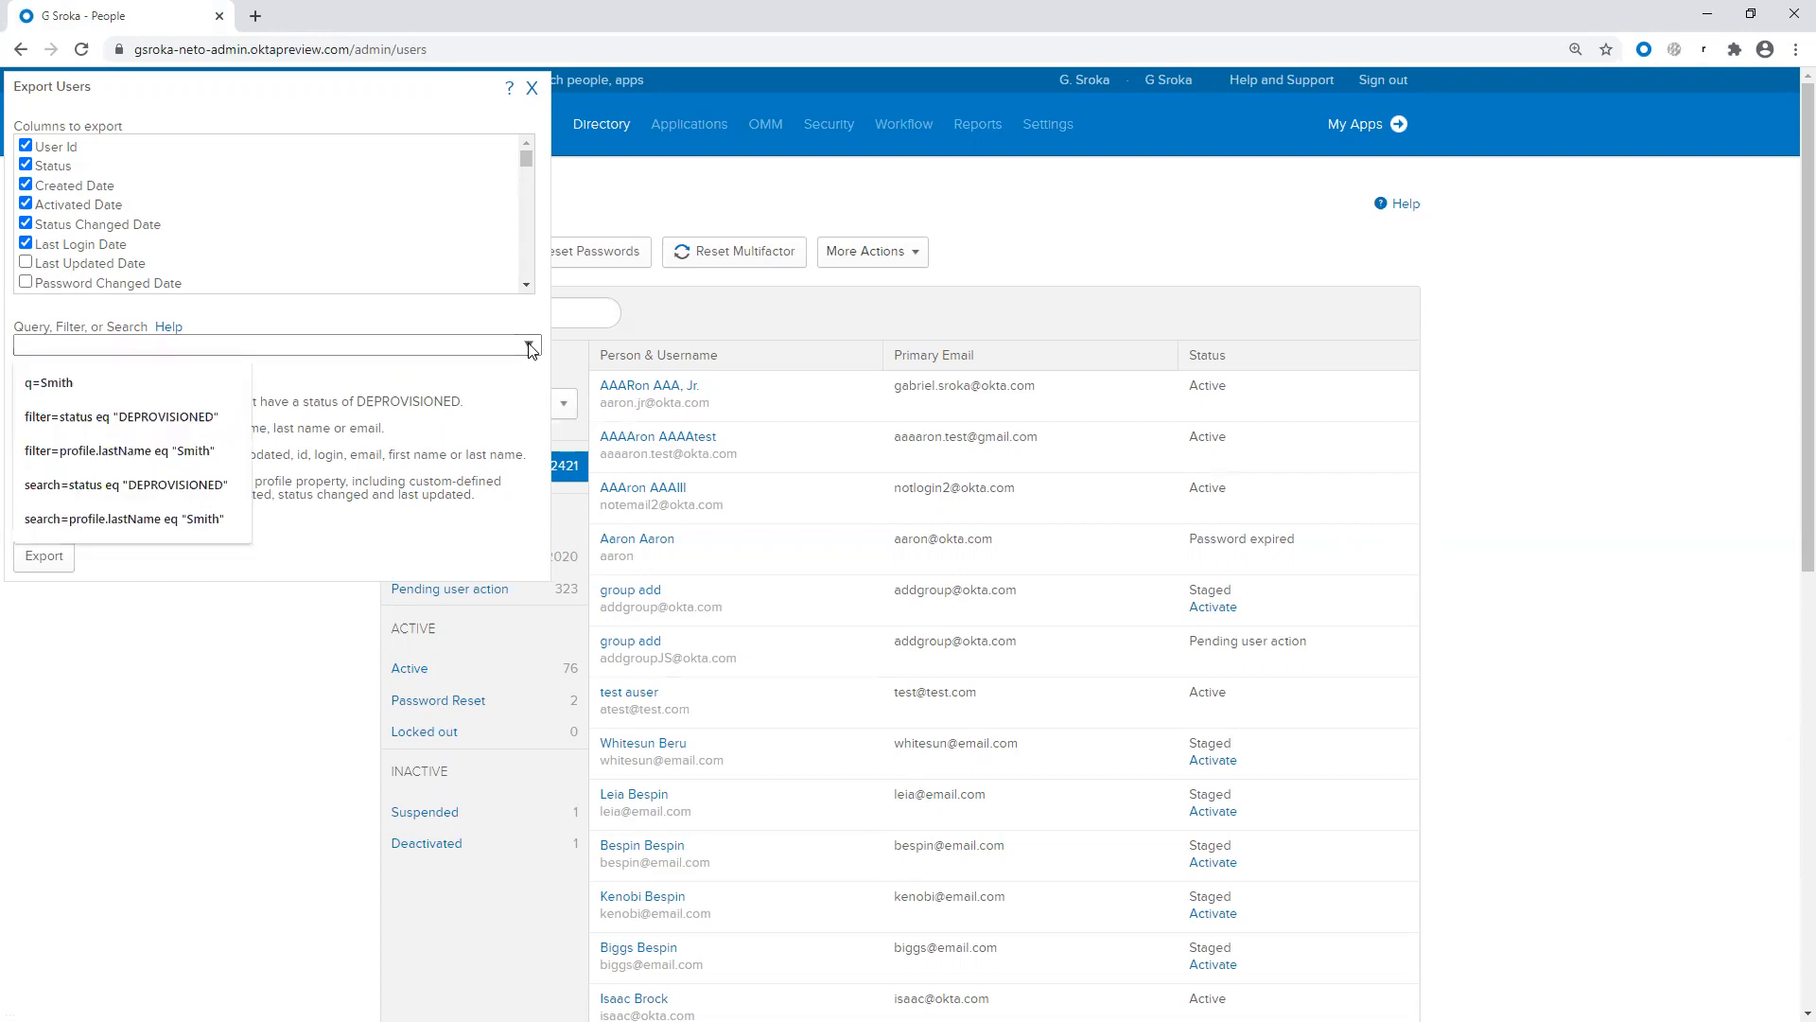
pyautogui.click(112, 454)
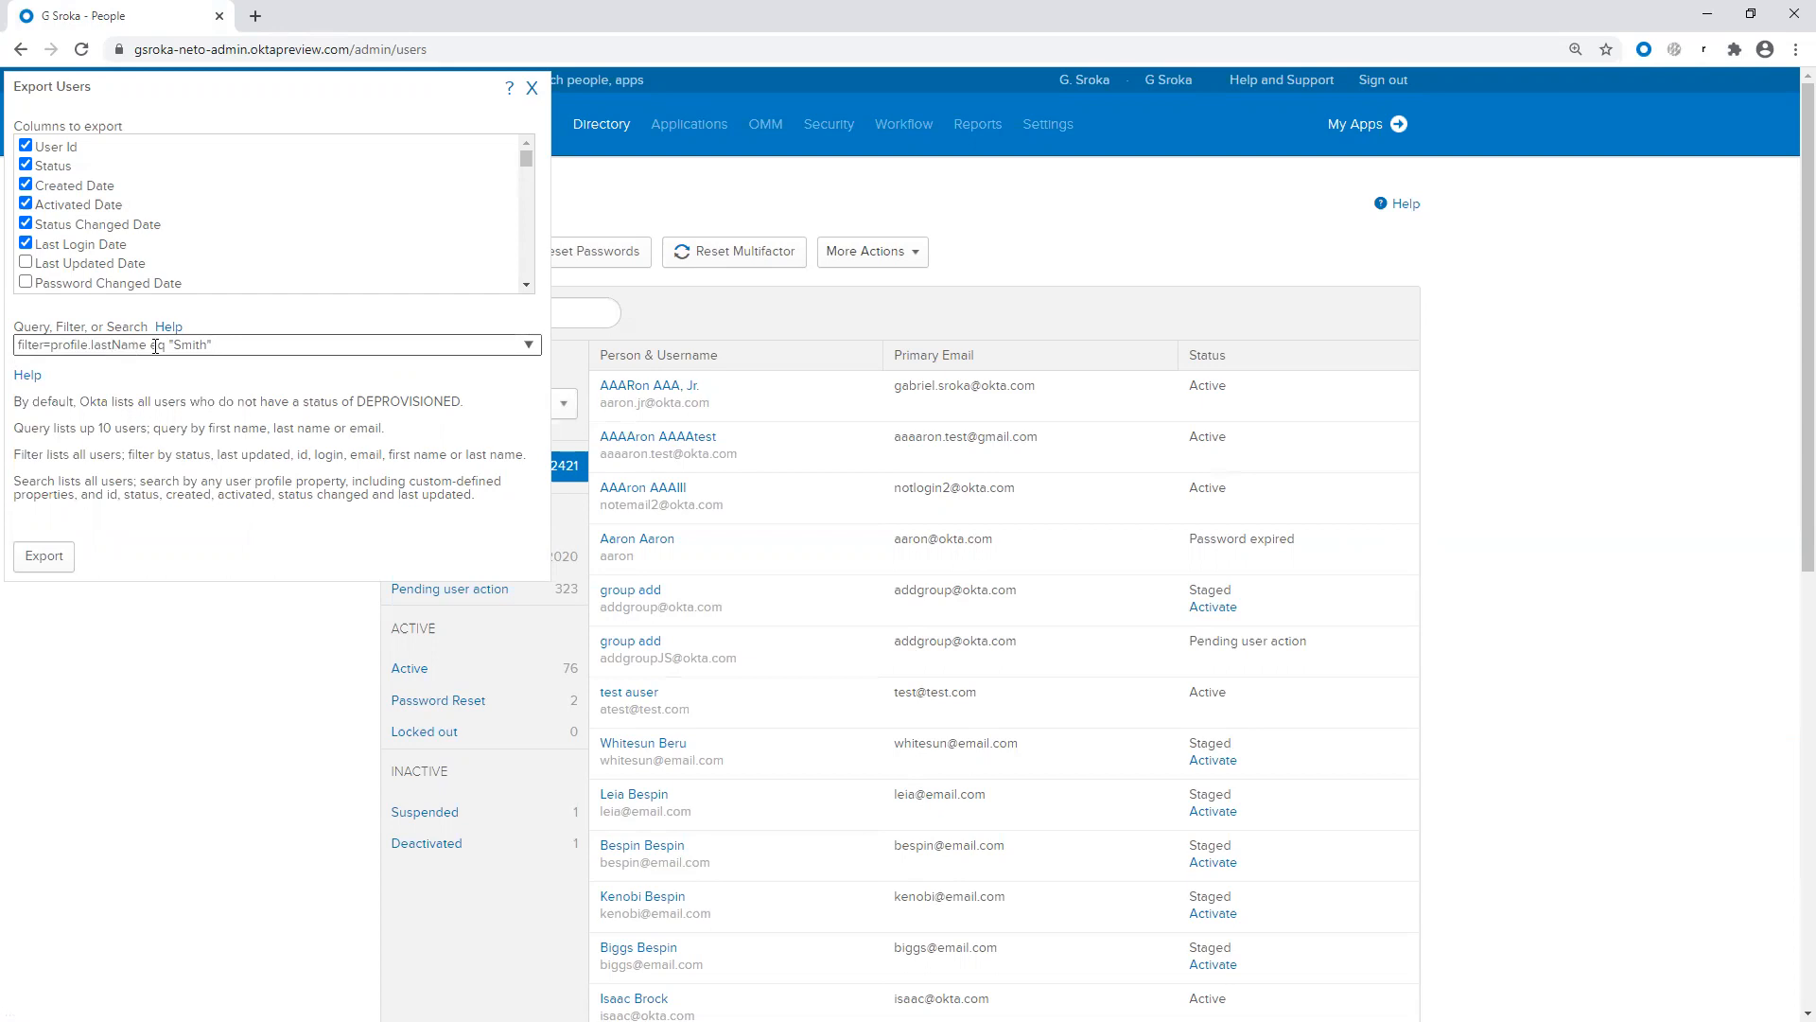
# Step: Replace the export query with the suggested search=profile.lastName eq "Smith" and export the matching users
pyautogui.click(529, 346)
pyautogui.moveTo(227, 346); pyautogui.dragTo(16, 346)
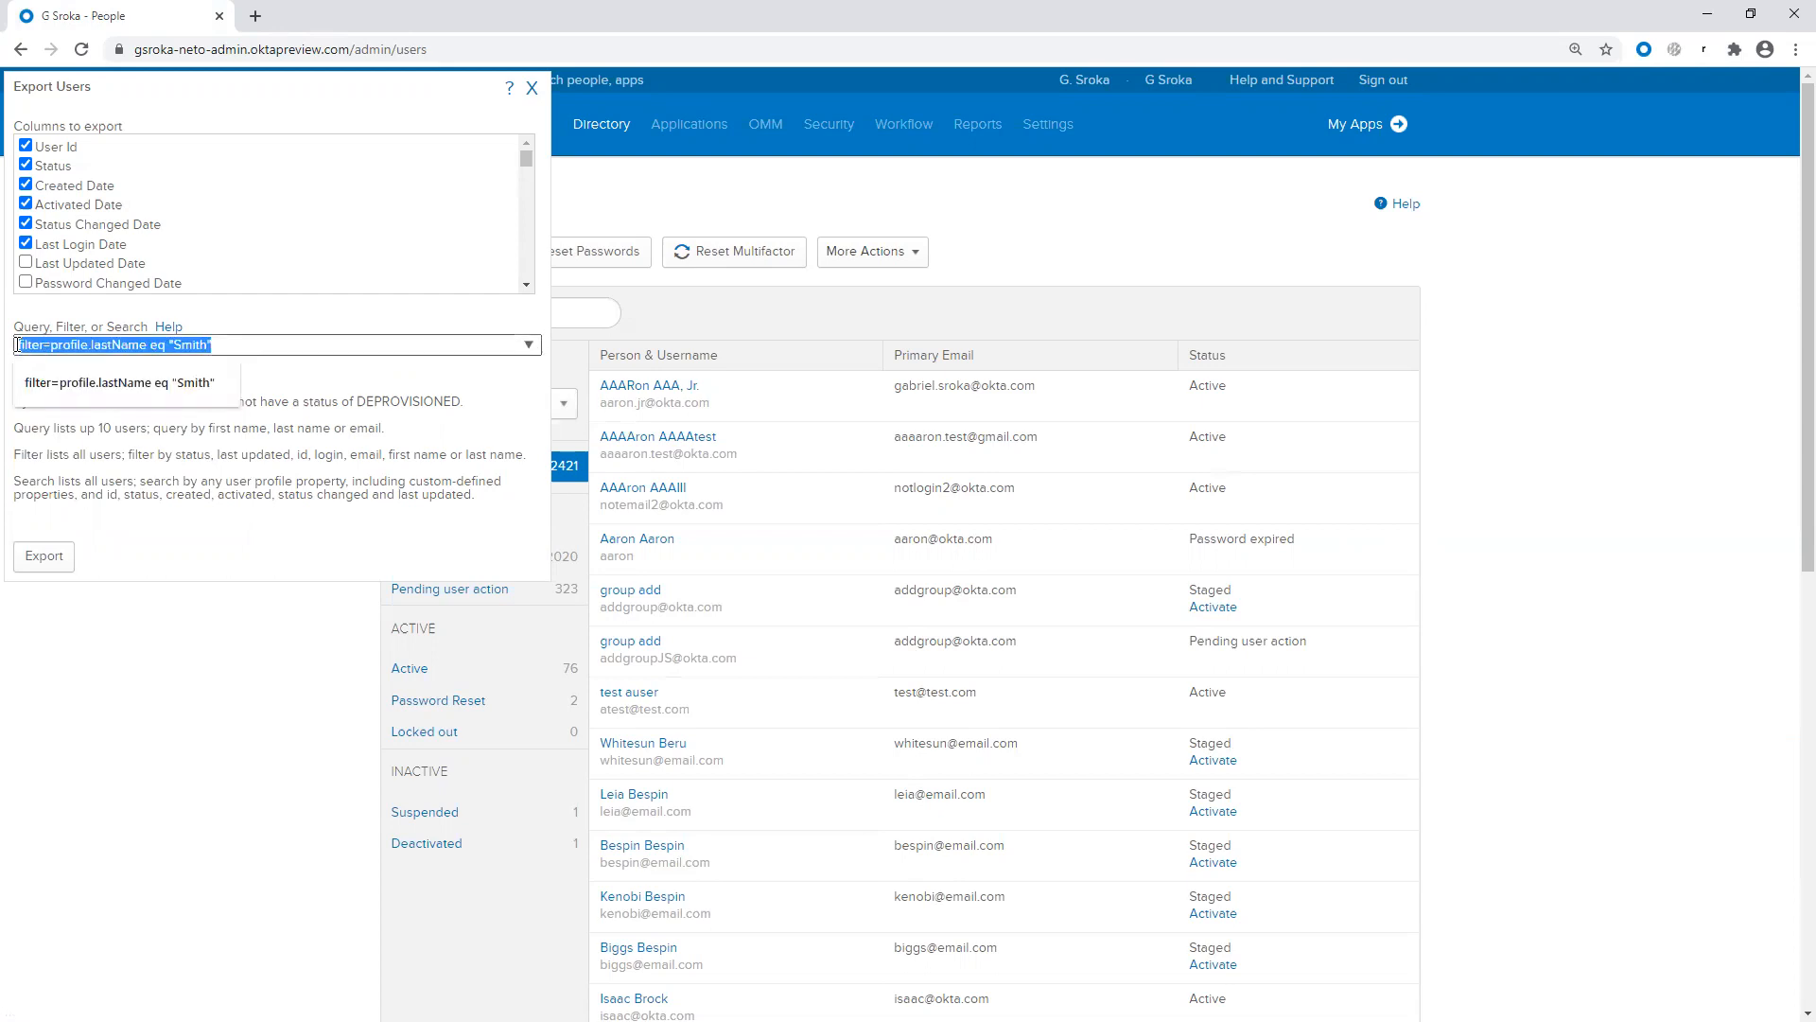
pyautogui.press('BackSpace')
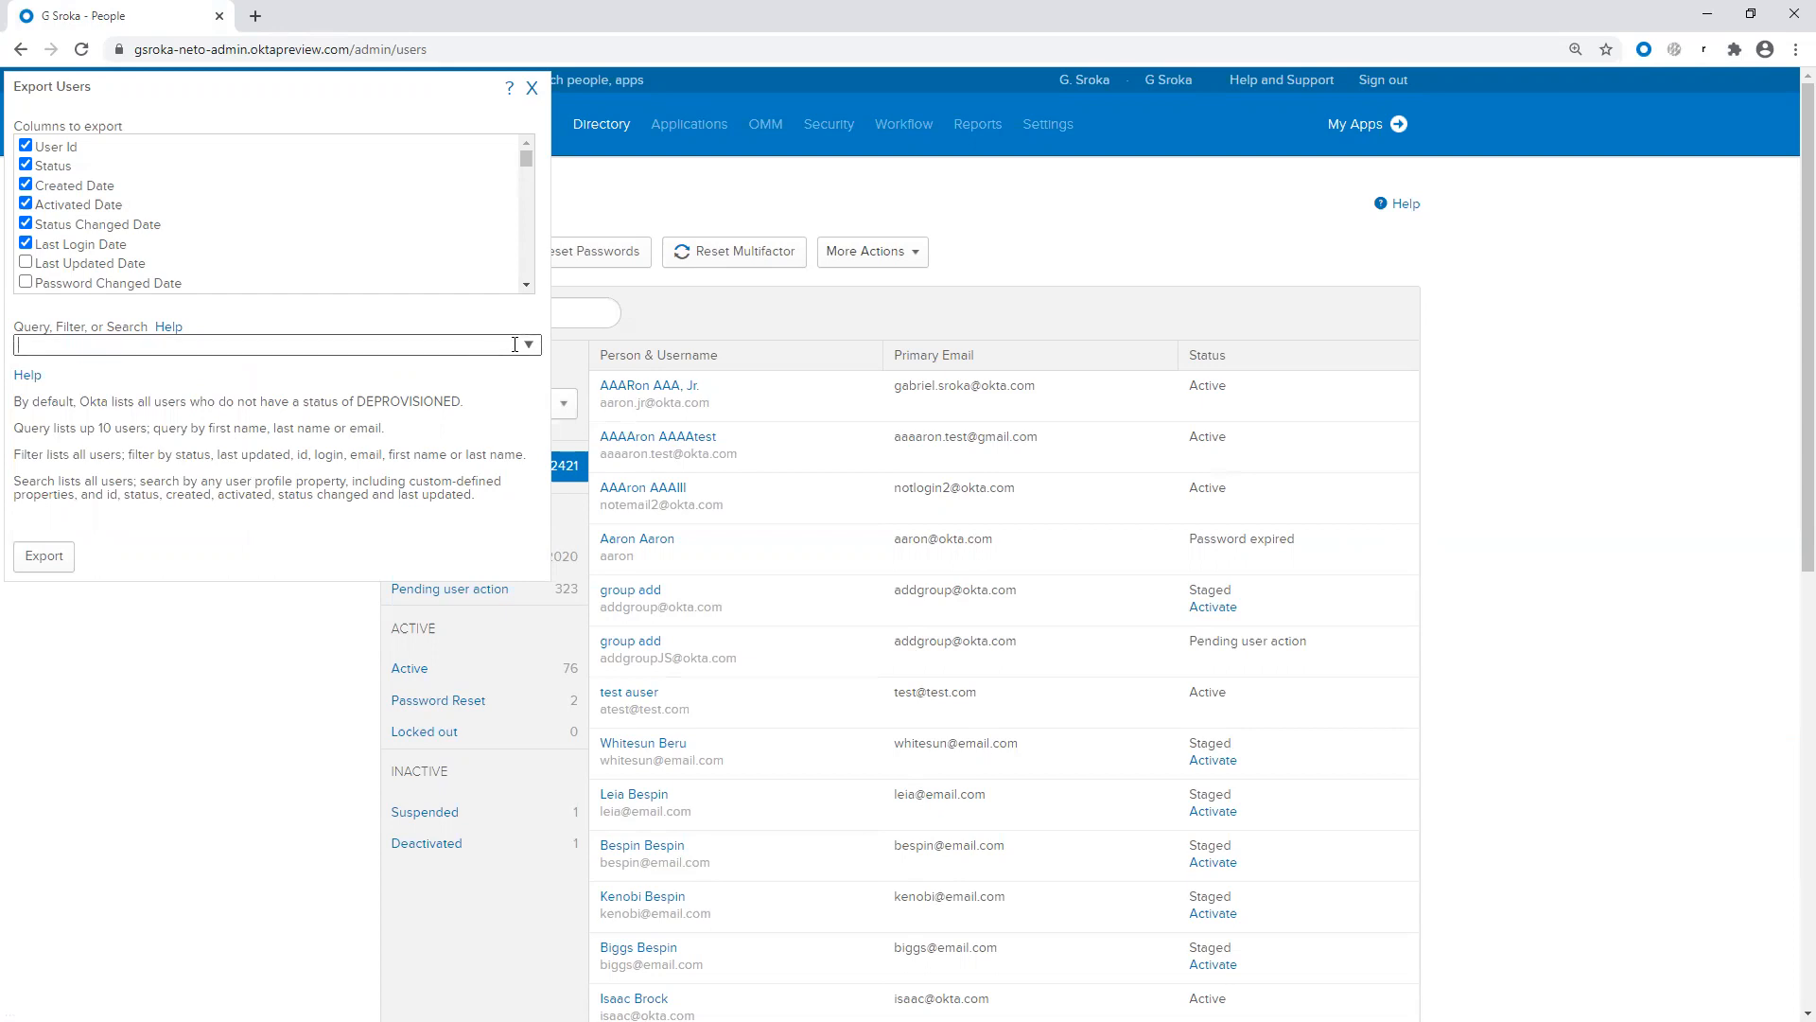
pyautogui.click(530, 346)
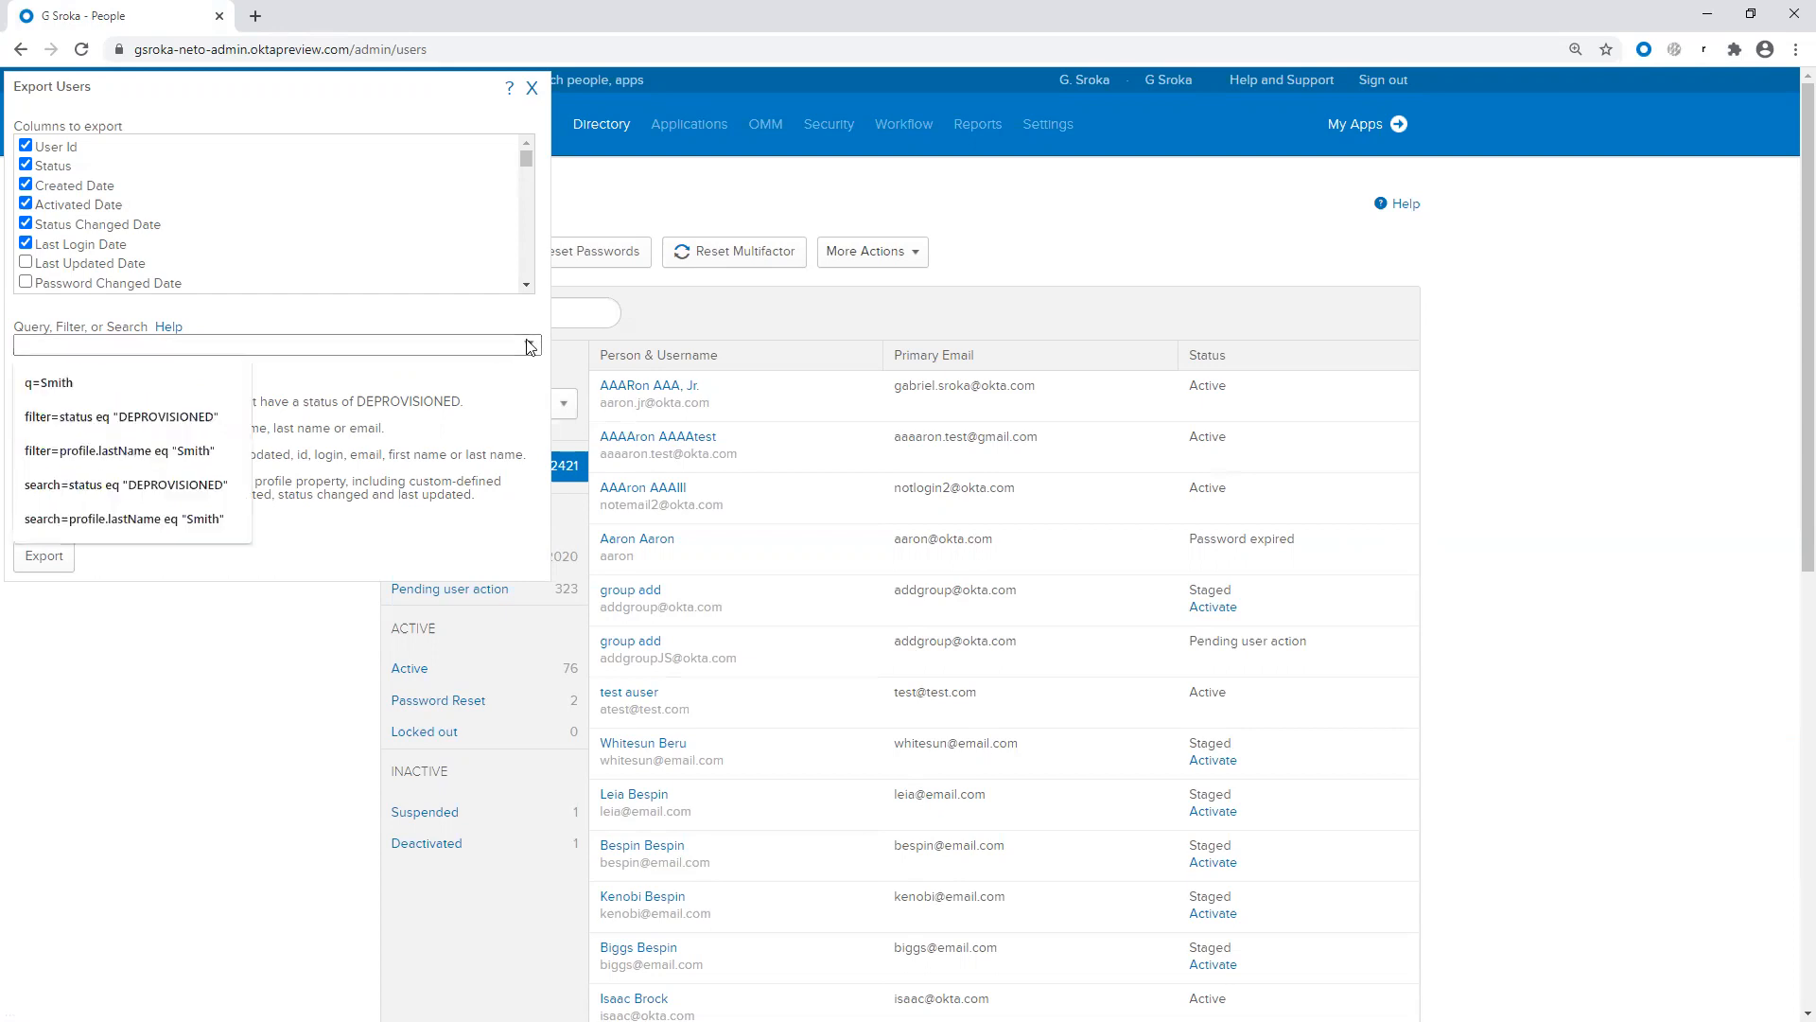
pyautogui.click(159, 516)
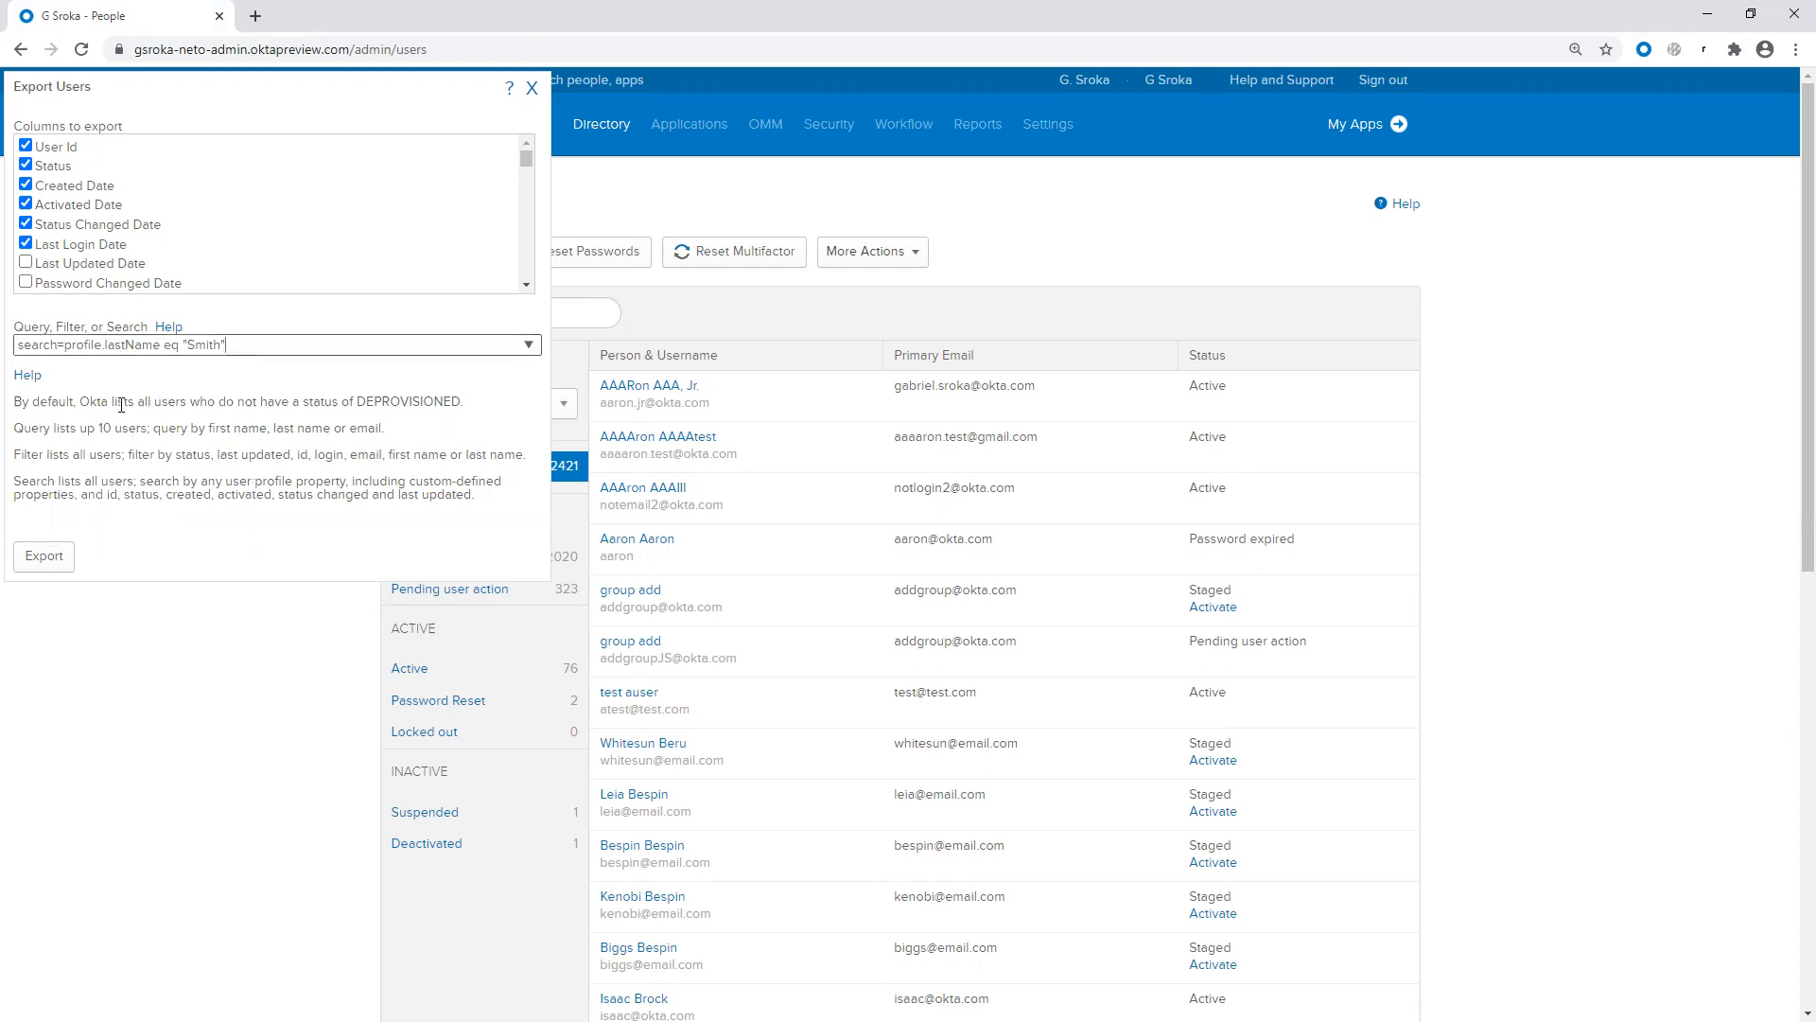
pyautogui.click(47, 559)
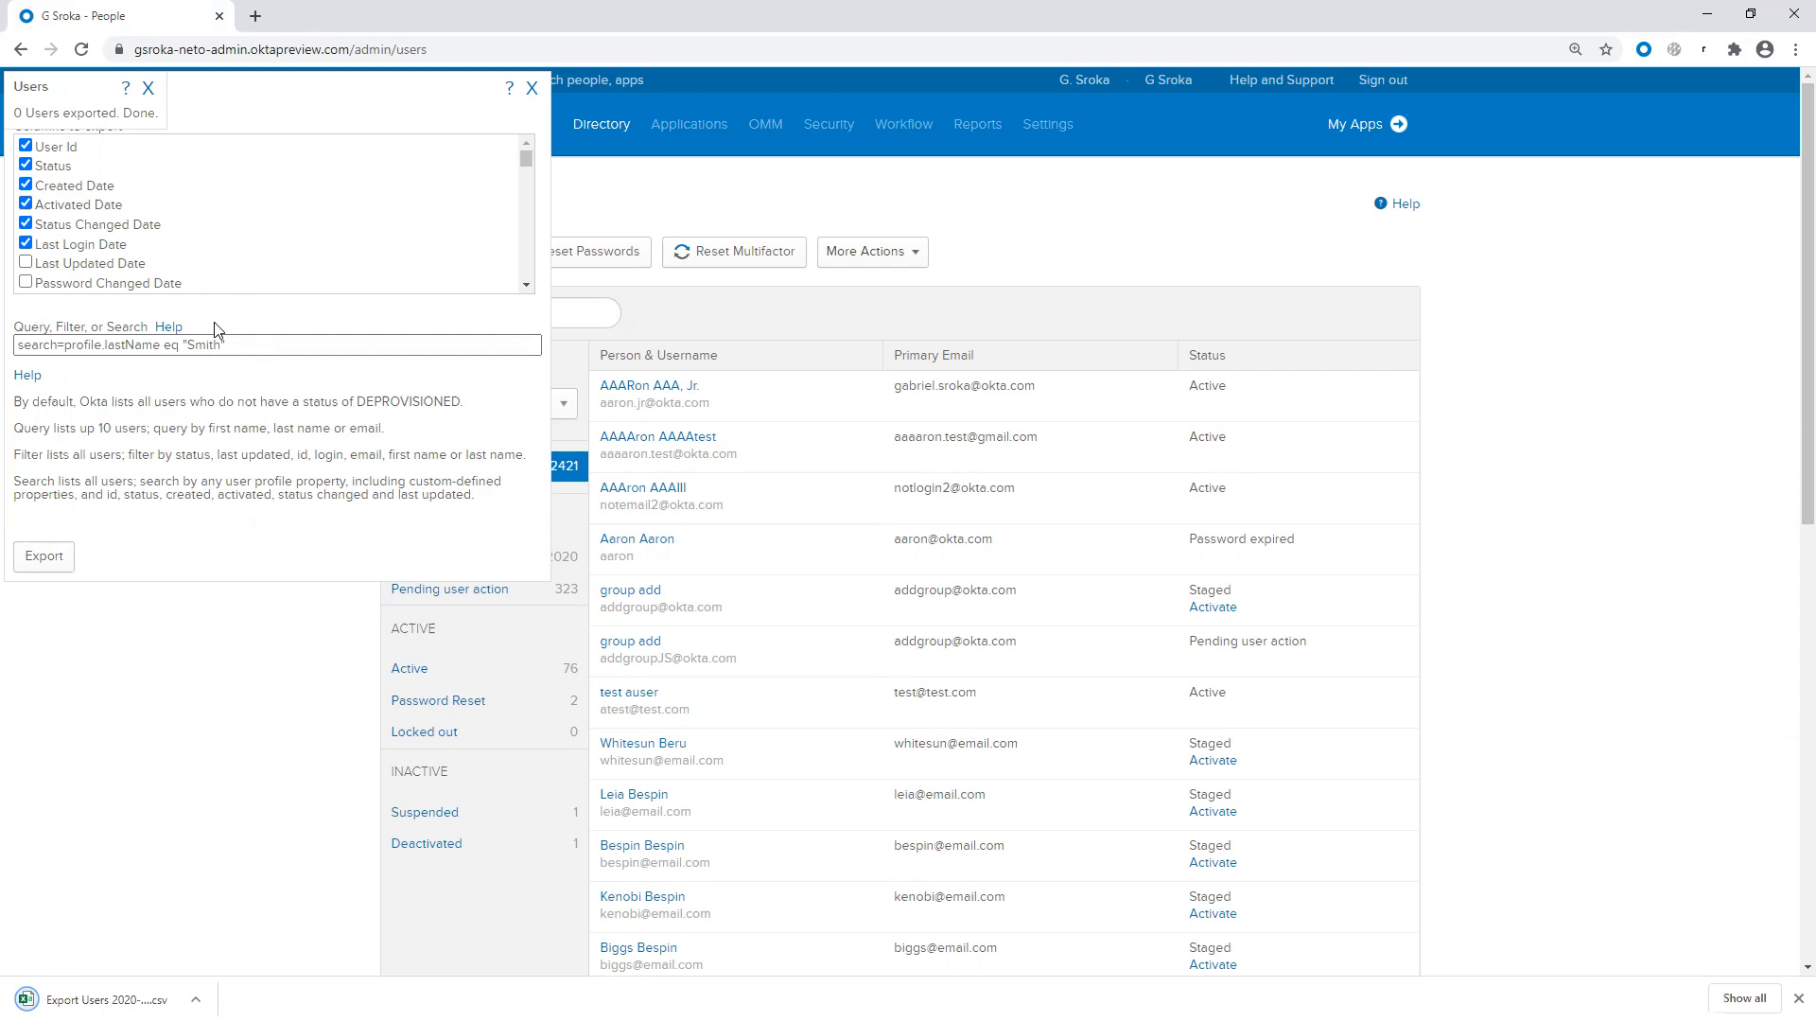
# Step: Export the users matching search=profile.lastName eq "Doe" and open the downloaded CSV in Excel
pyautogui.click(52, 558)
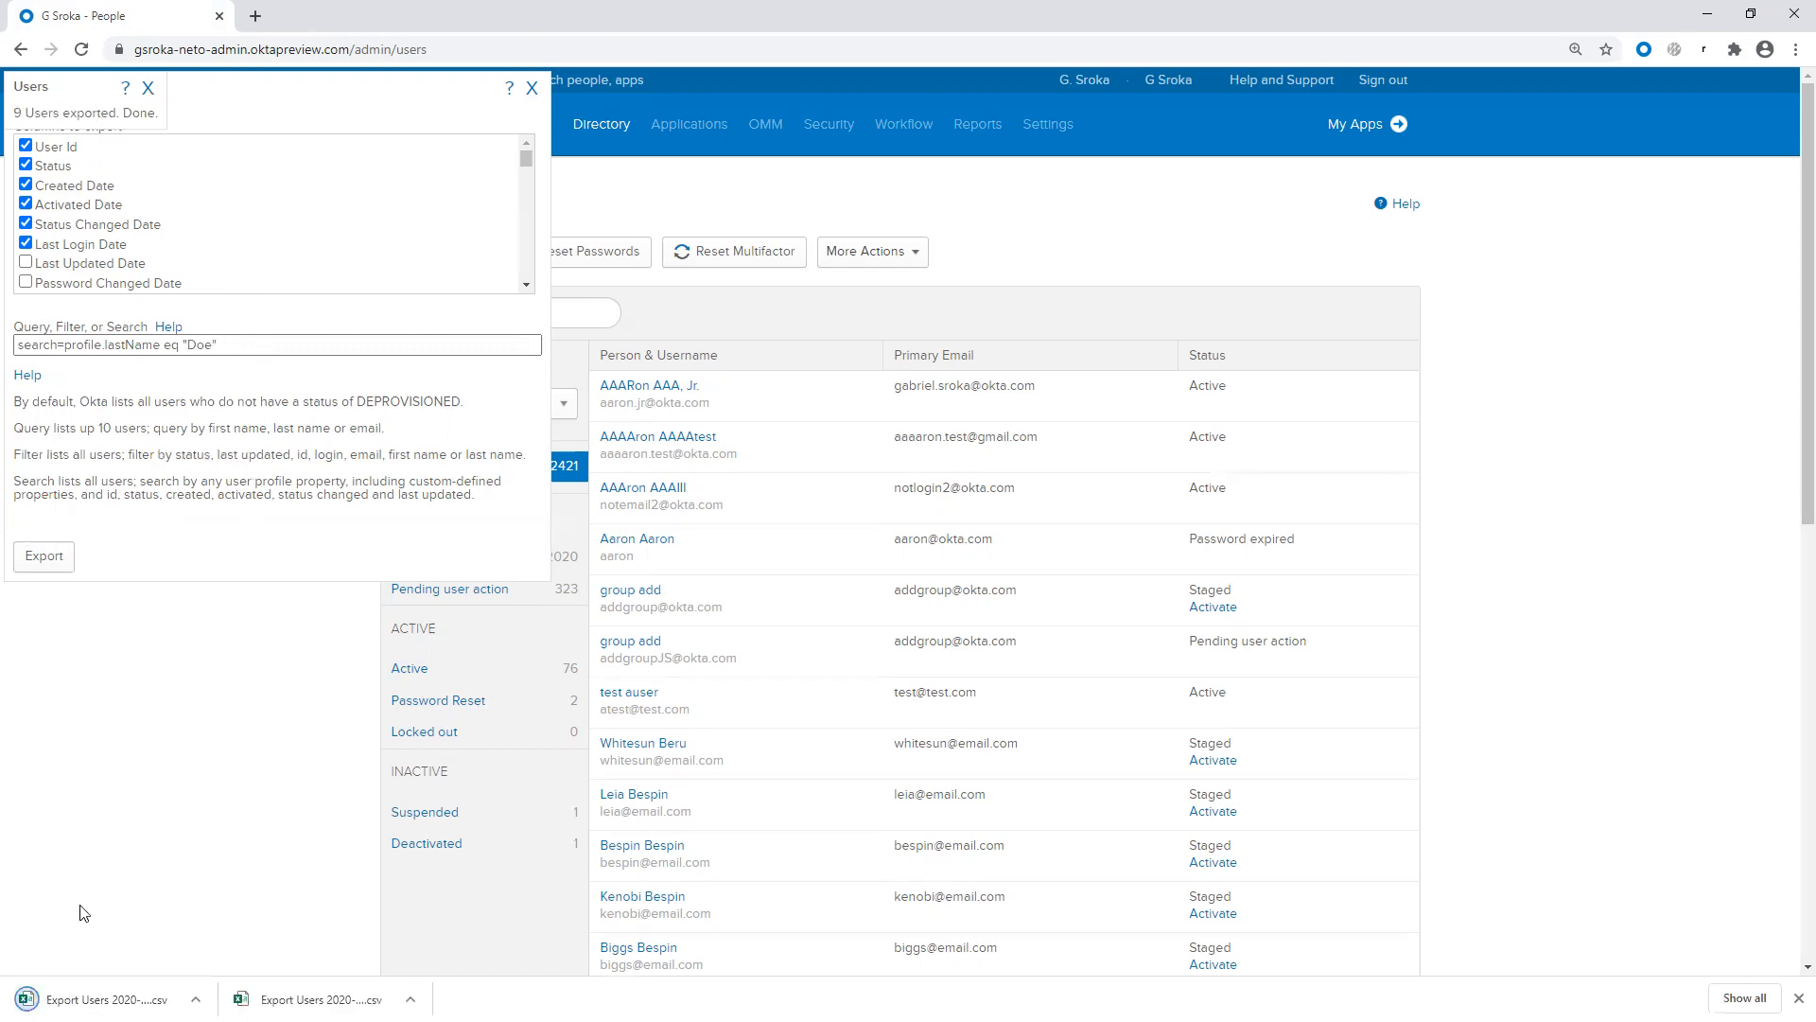
pyautogui.click(94, 999)
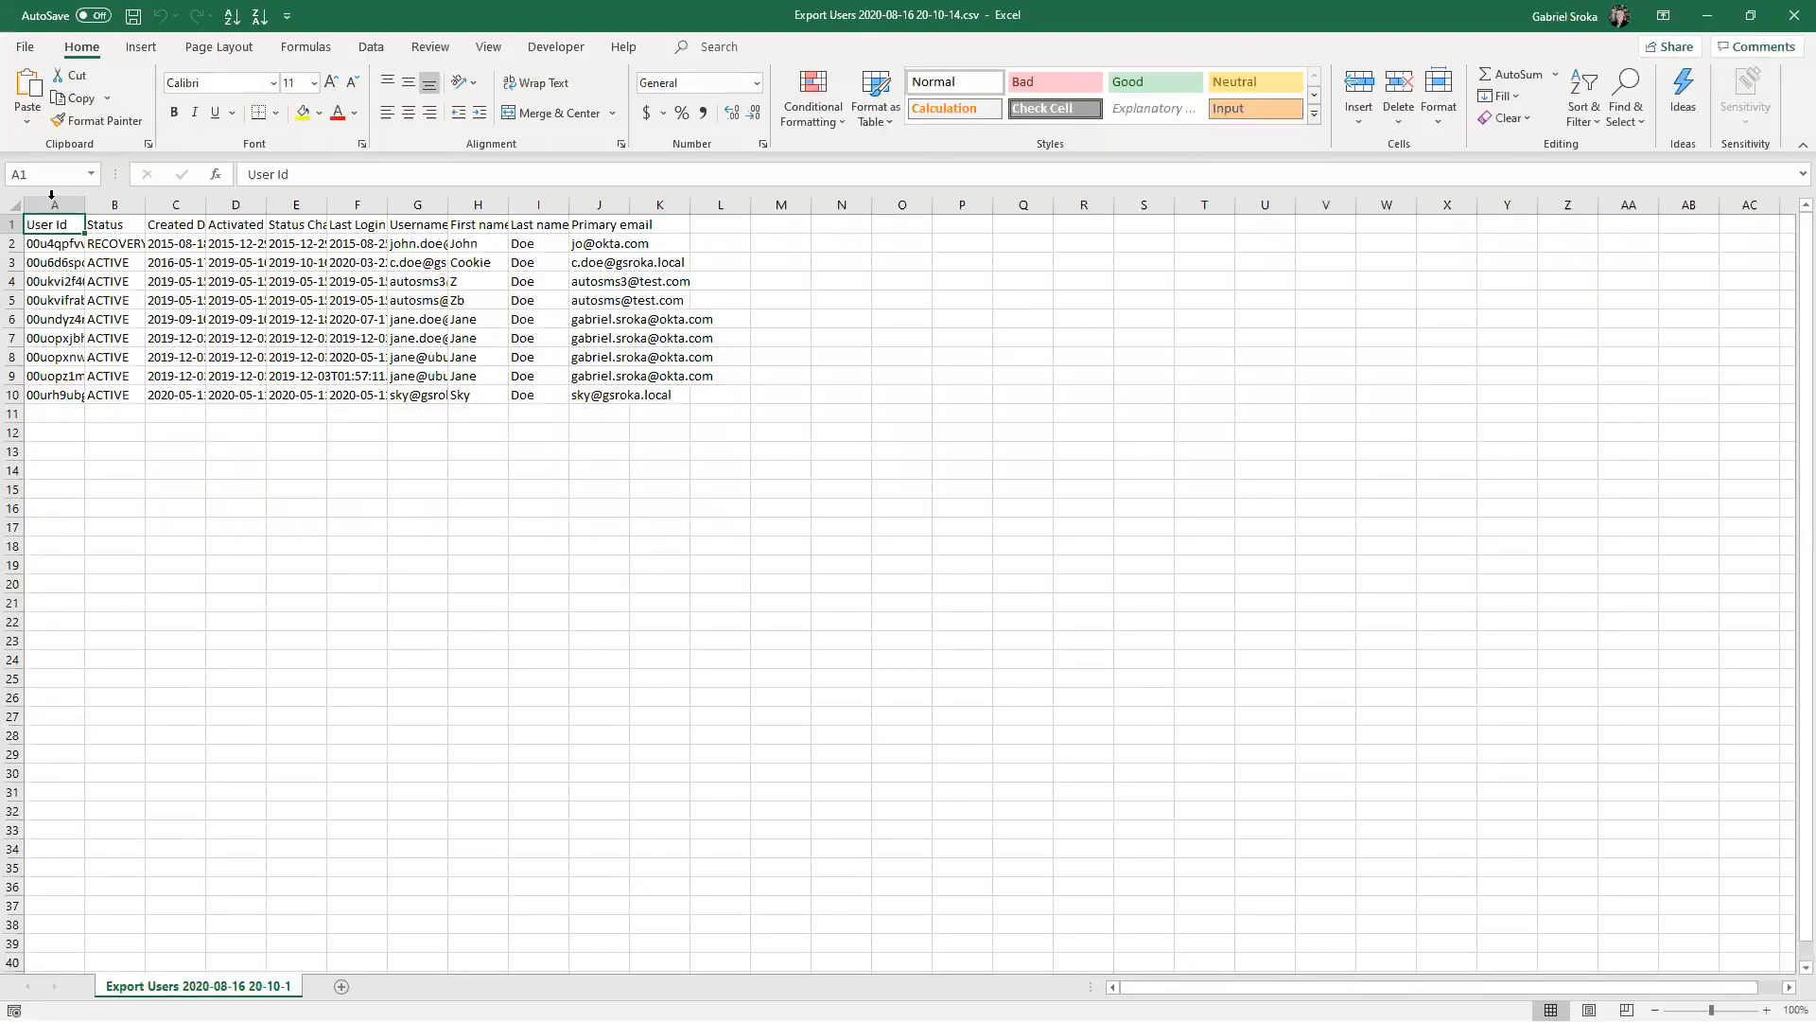
# Step: Autofit columns A to J and convert the exported user data in A1:J10 into a table with headers
pyautogui.moveTo(55, 204); pyautogui.dragTo(598, 204)
pyautogui.doubleClick(569, 204)
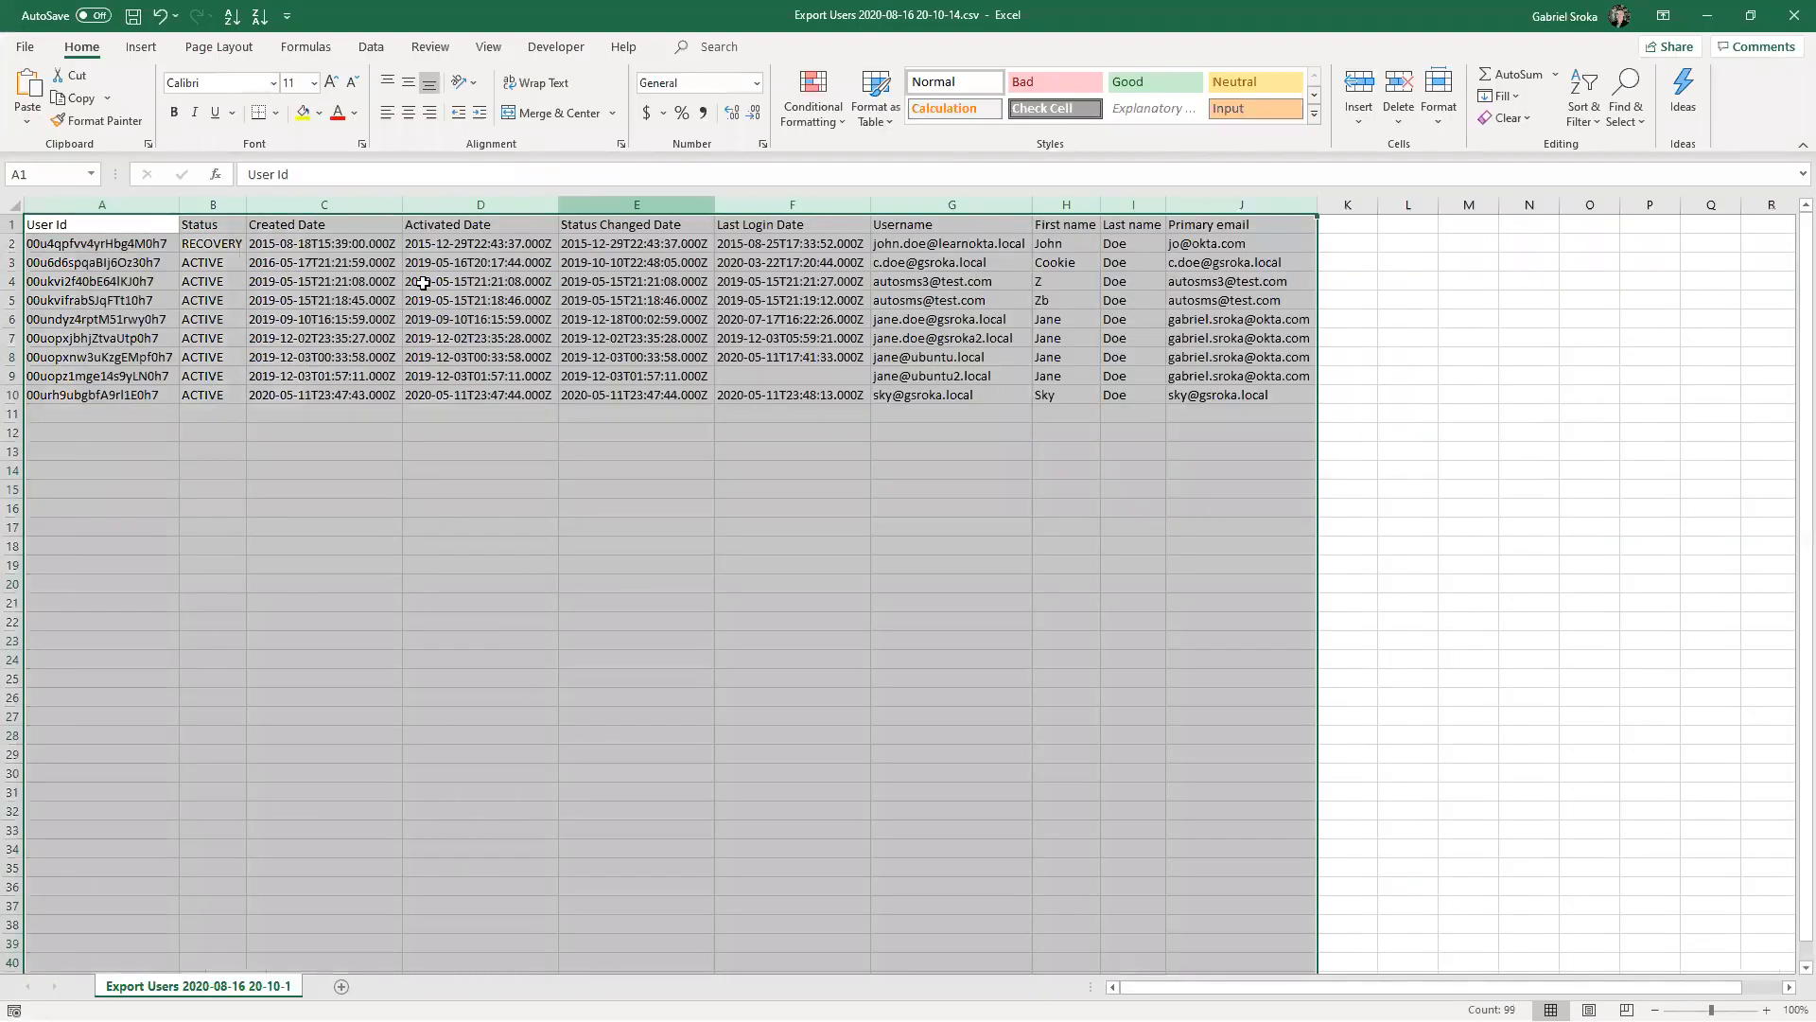
pyautogui.click(421, 282)
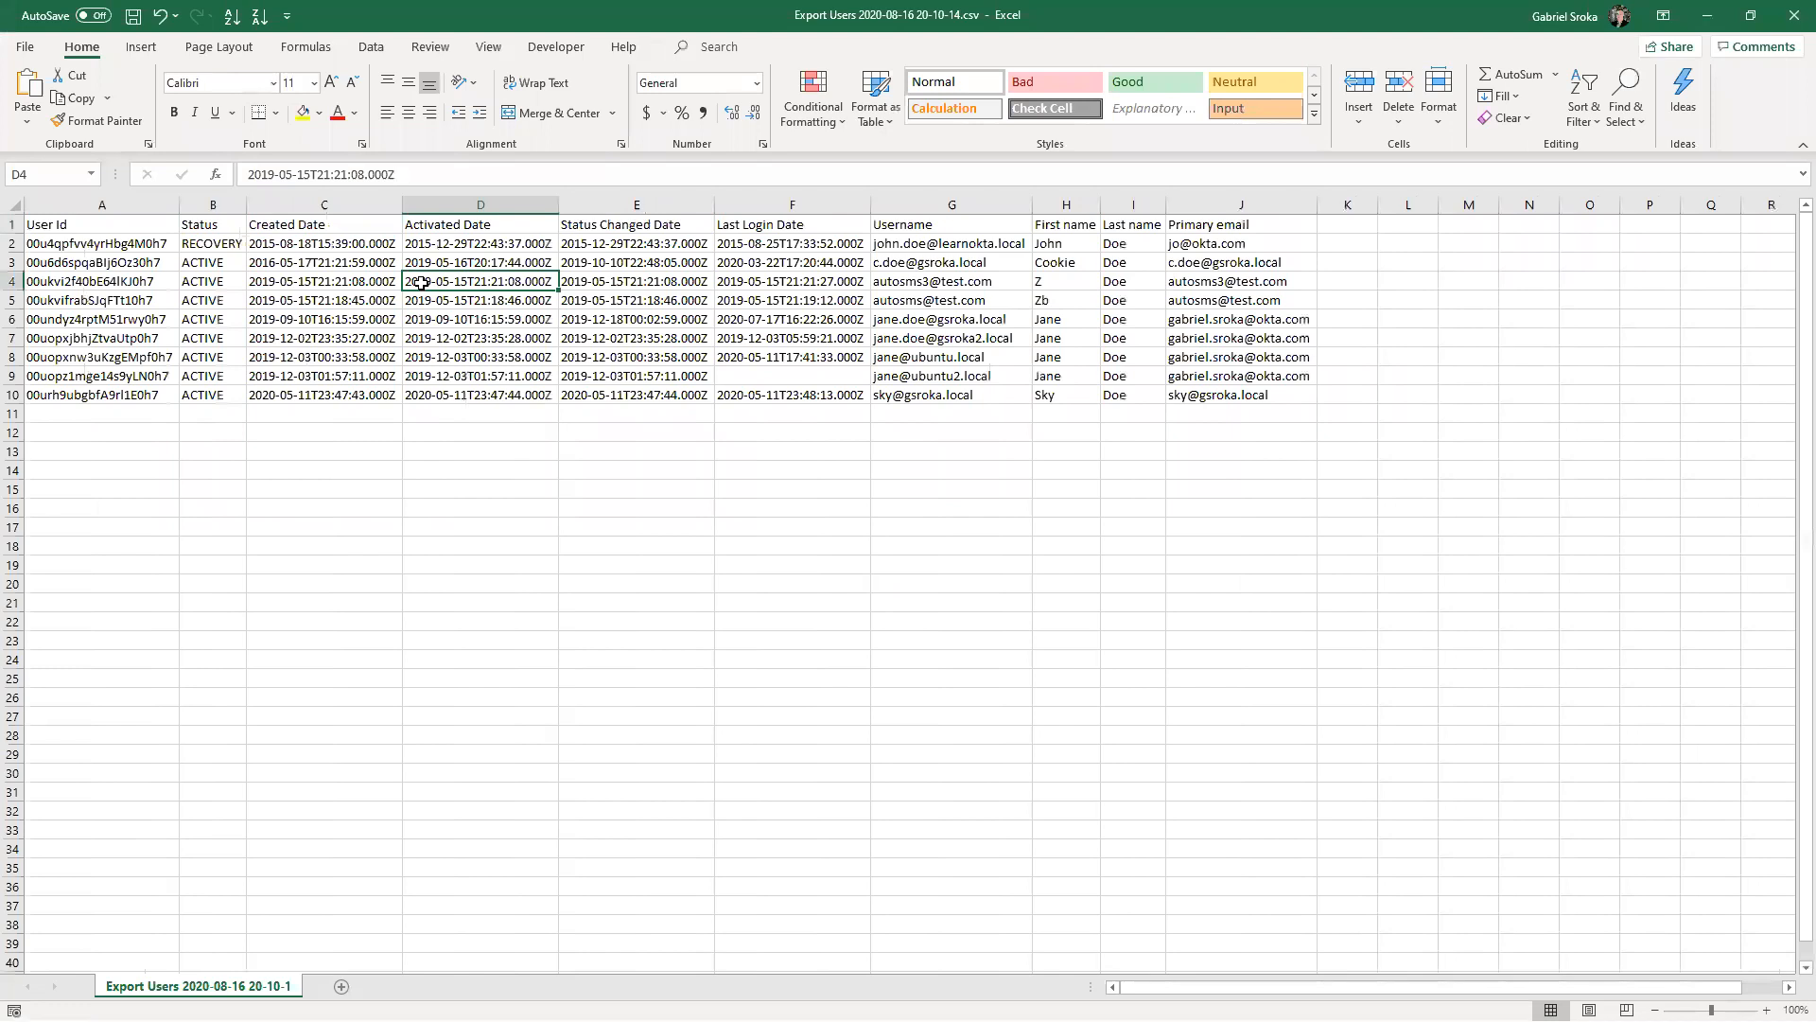
pyautogui.hotkey('ctrl', 't')
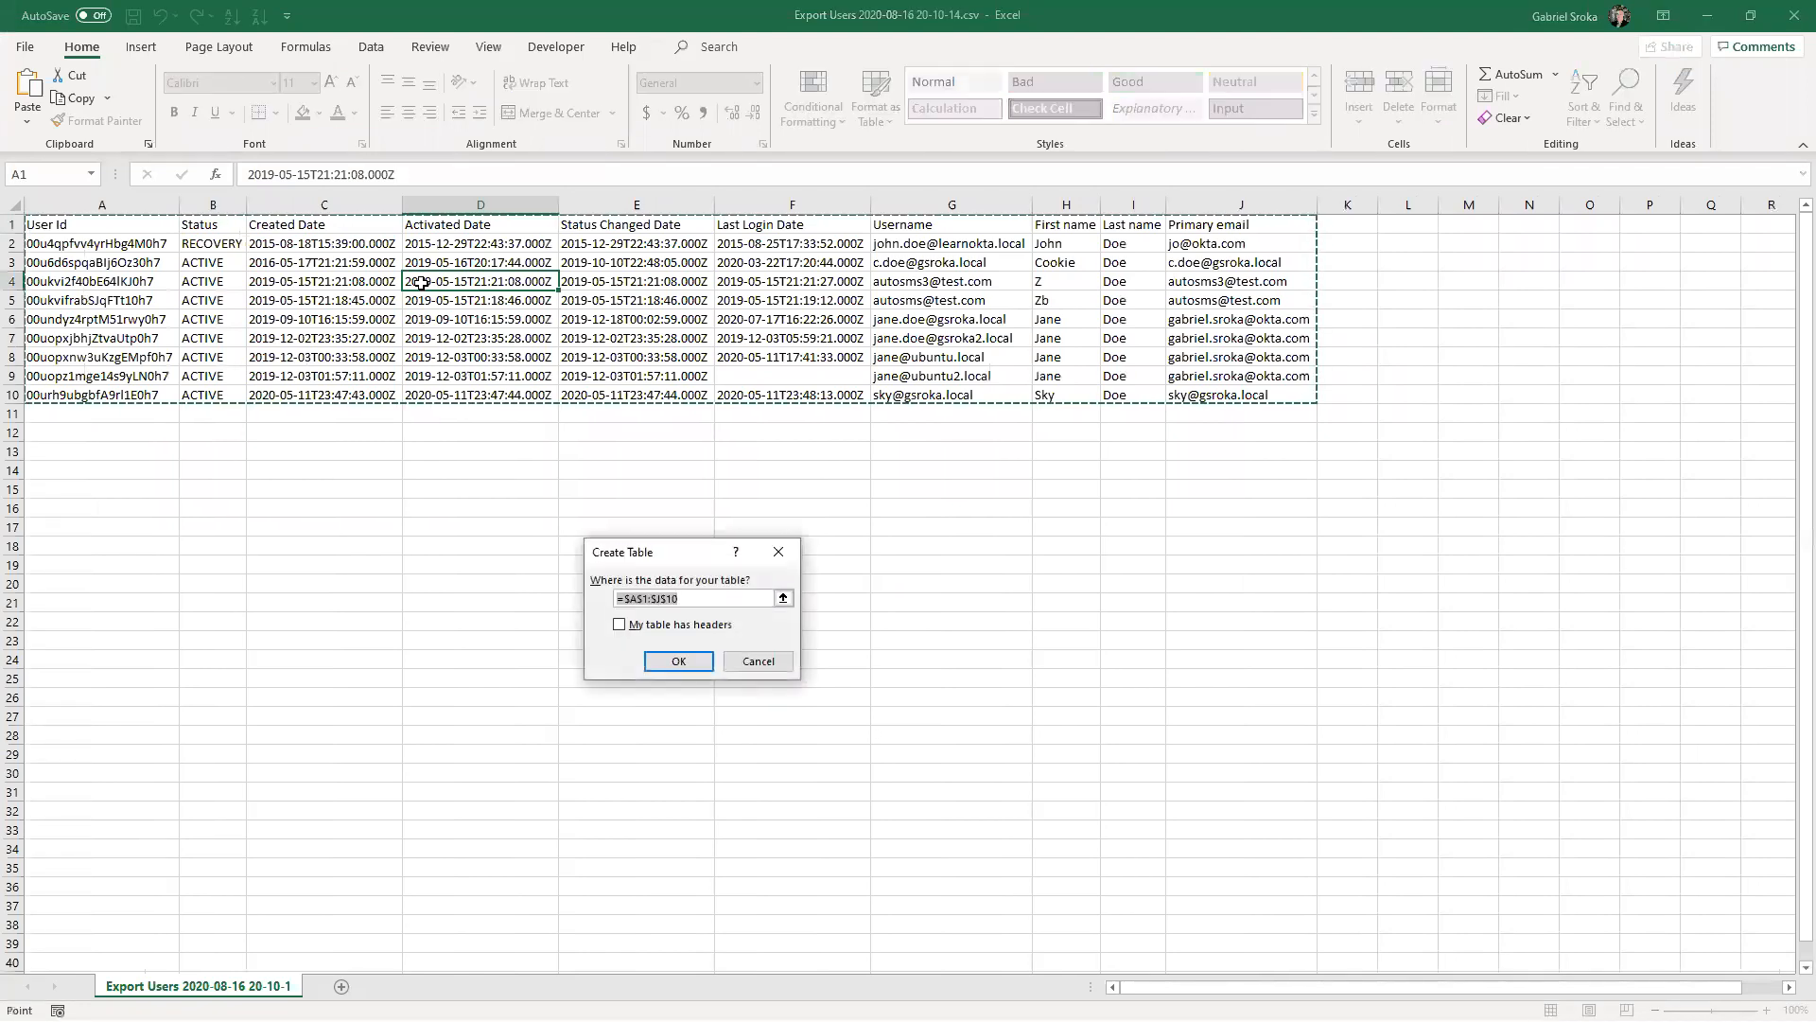
pyautogui.click(681, 625)
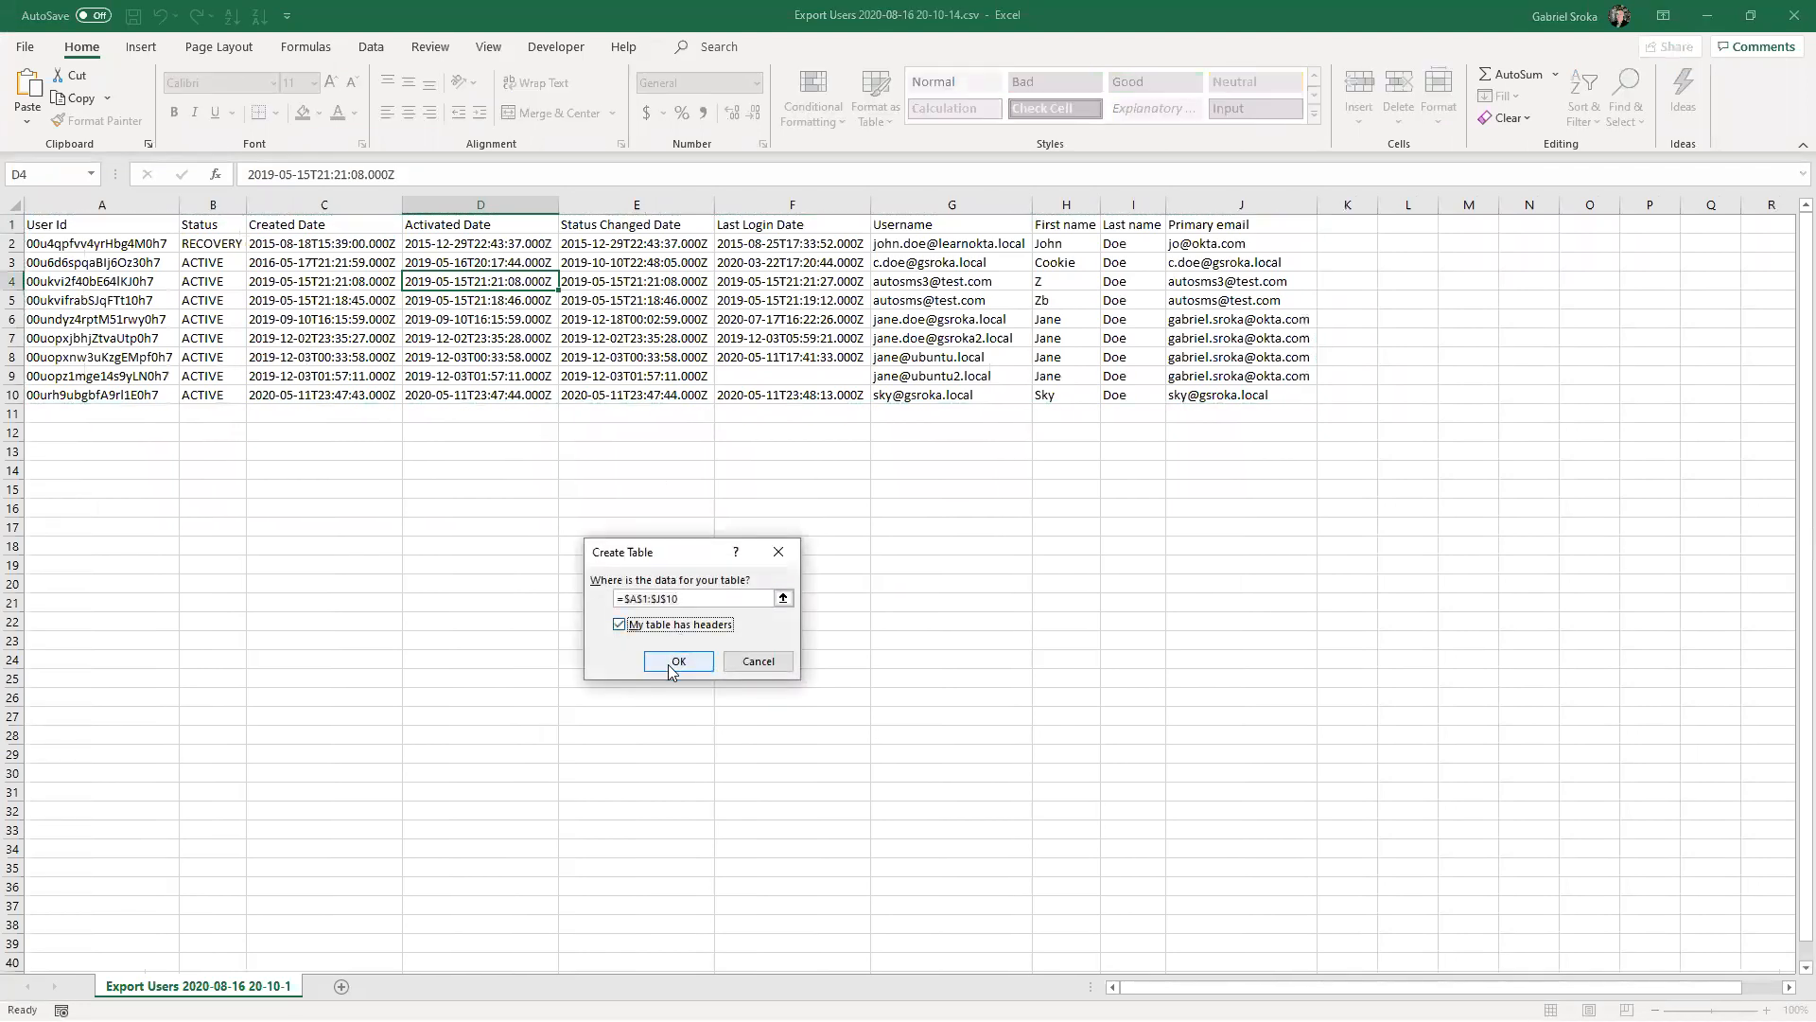
pyautogui.click(676, 662)
pyautogui.click(576, 363)
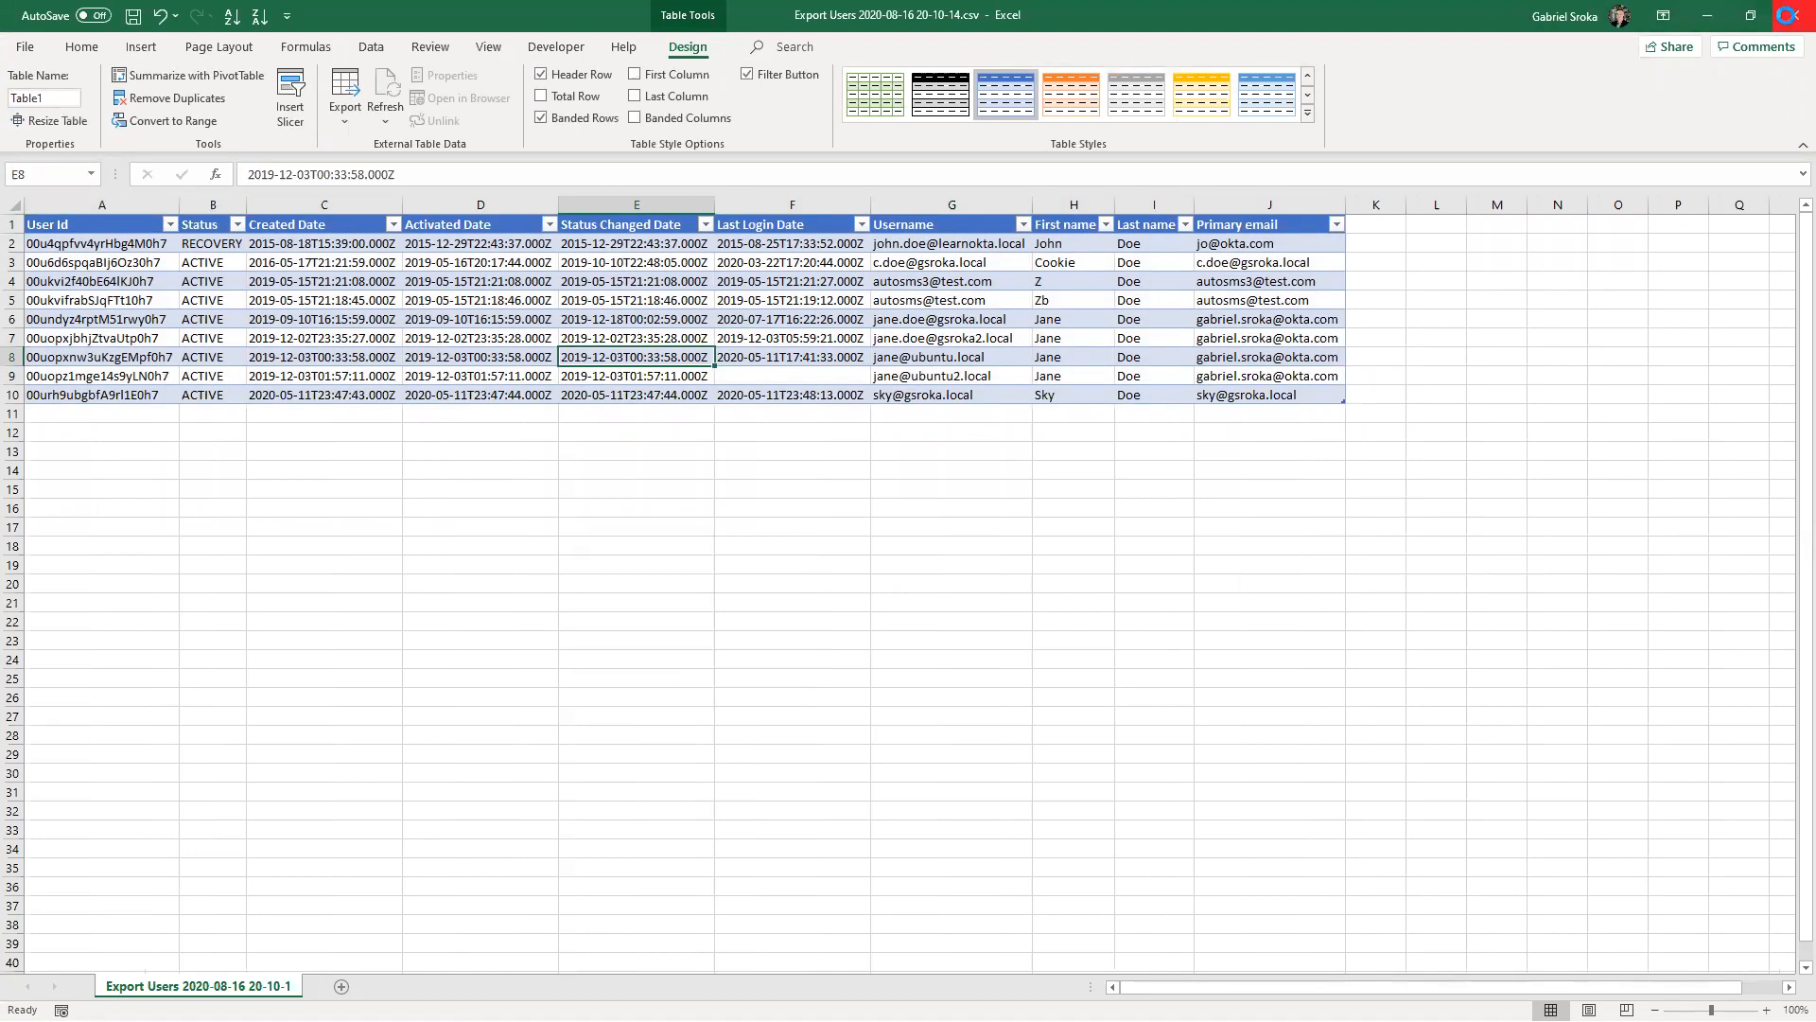
# Step: Close the exported workbook and dismiss the export result over the Export Users dialog
pyautogui.click(1794, 15)
pyautogui.click(903, 544)
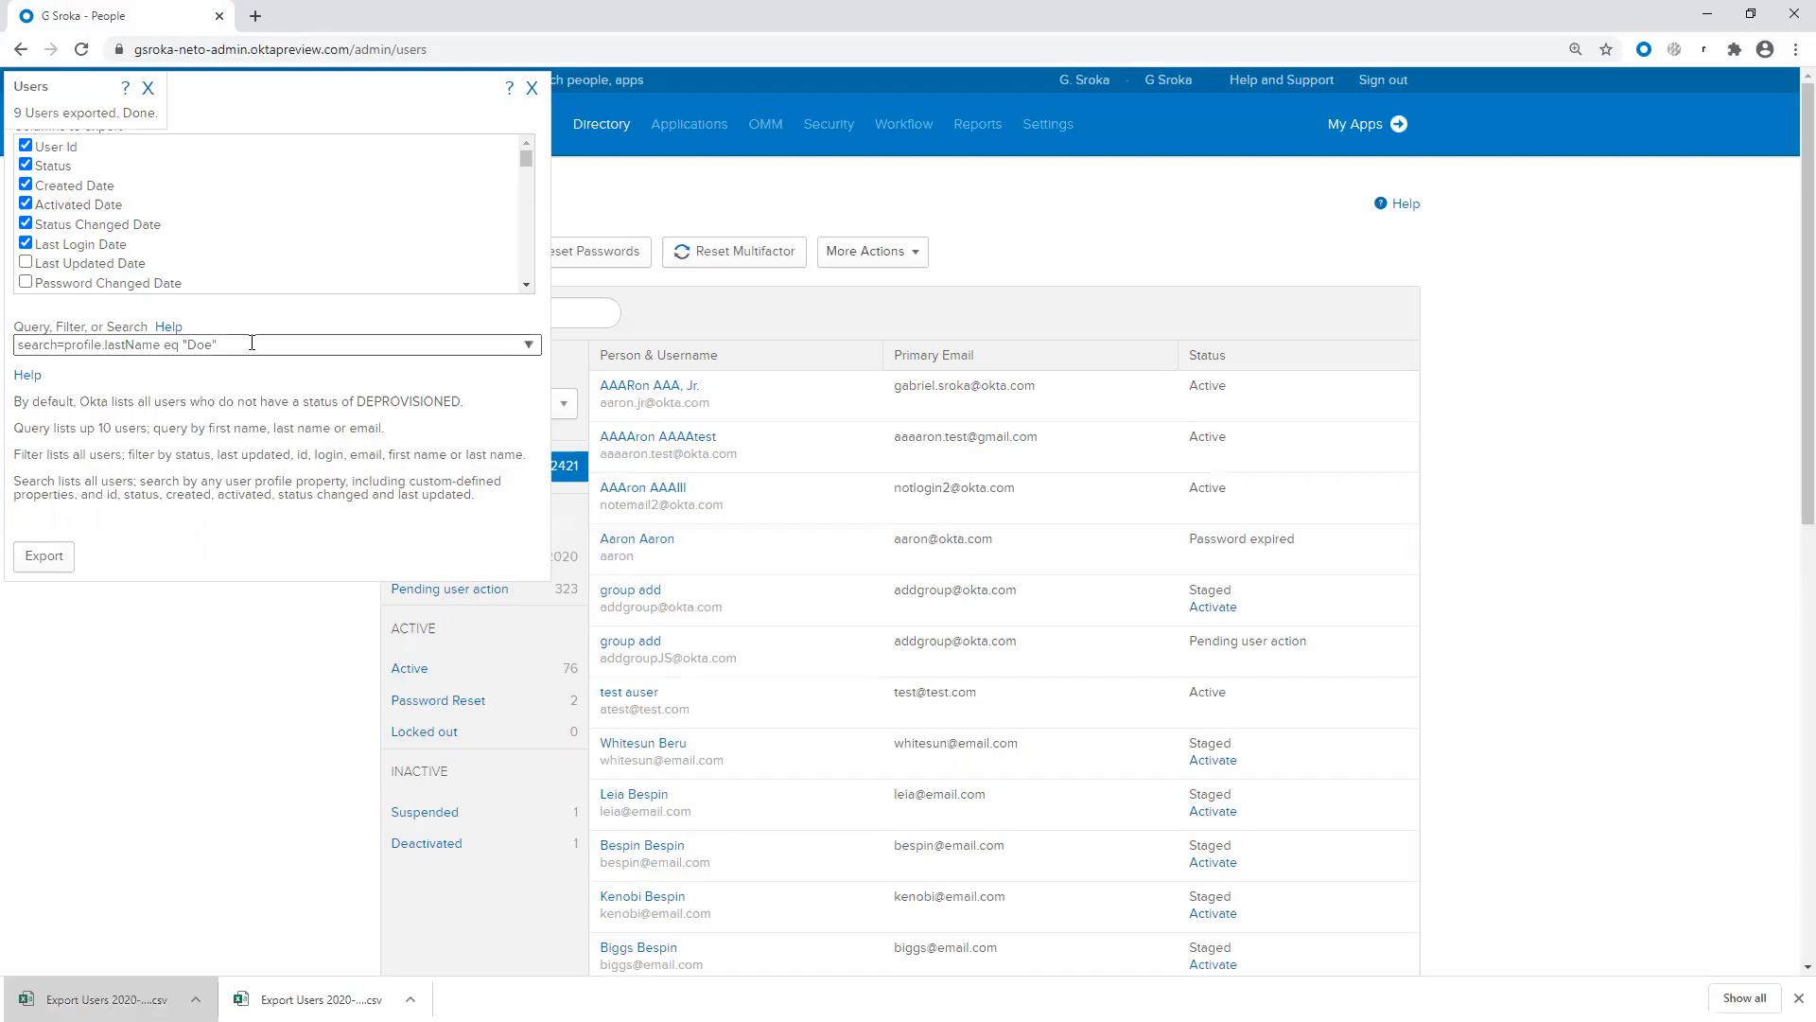
pyautogui.click(146, 92)
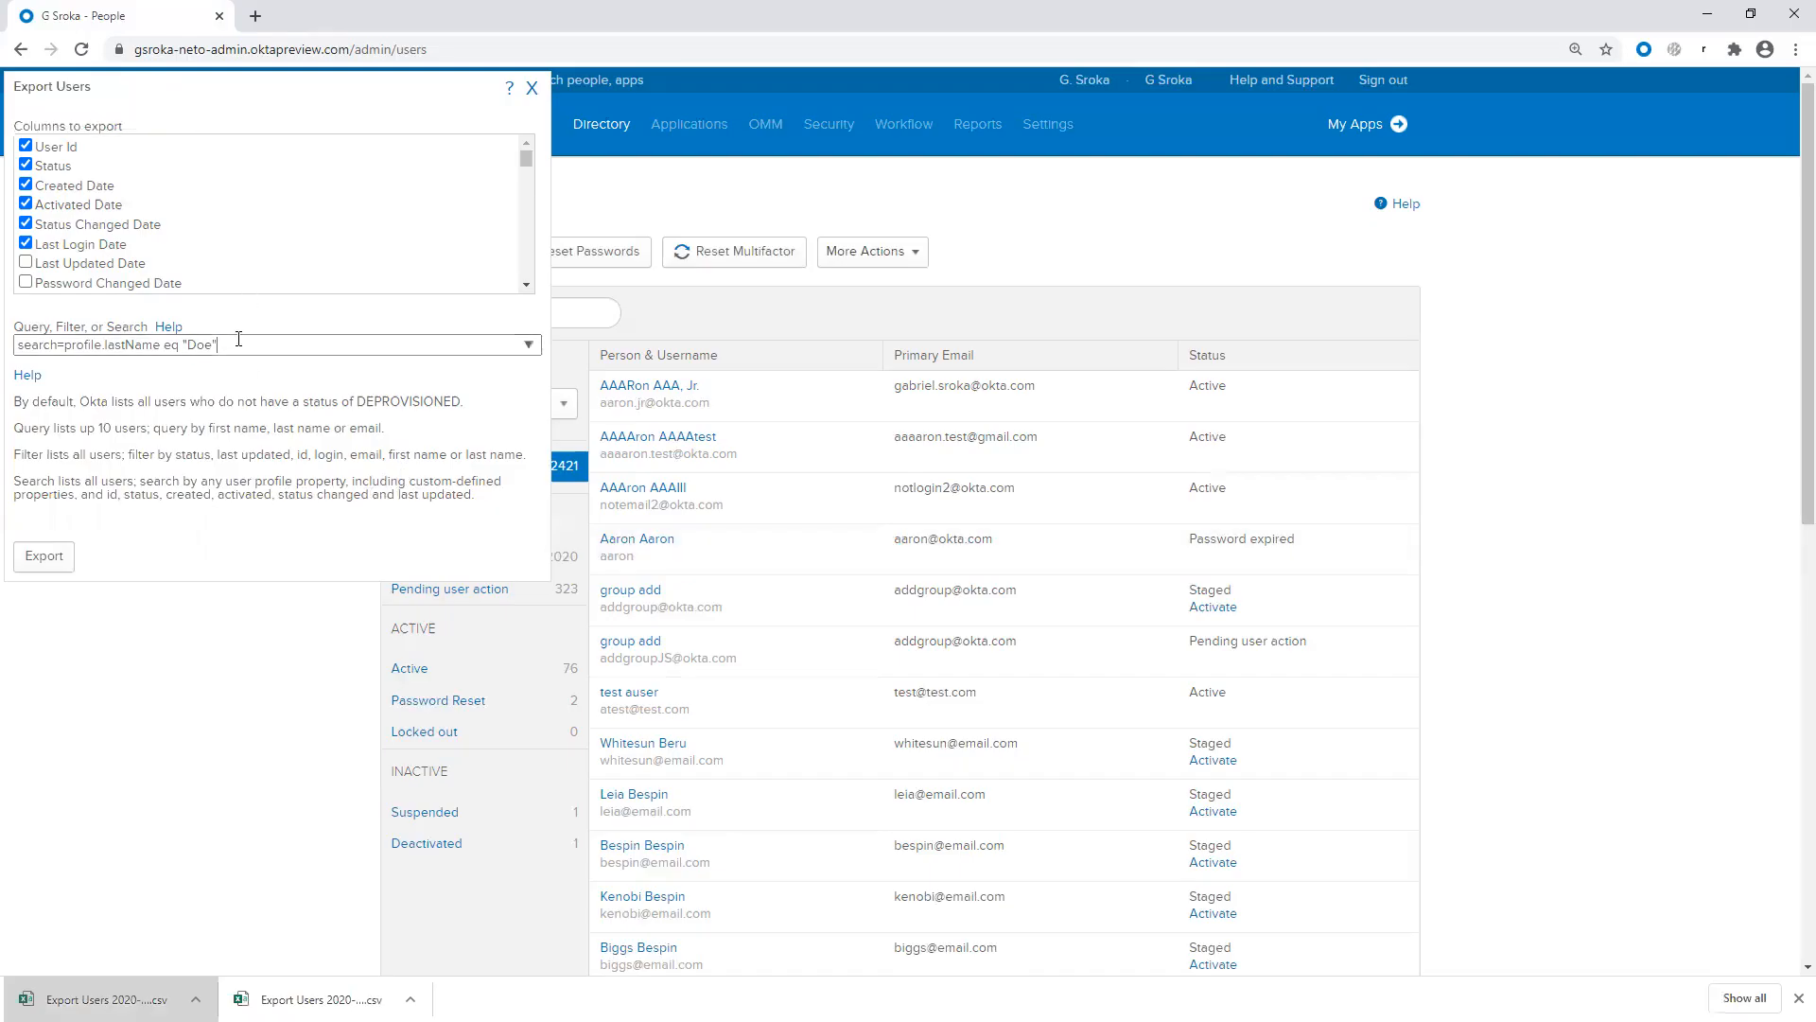
# Step: Clear the last-name search from the export query and close the Export Users dialog
pyautogui.moveTo(223, 345); pyautogui.dragTo(17, 344)
pyautogui.press('BackSpace')
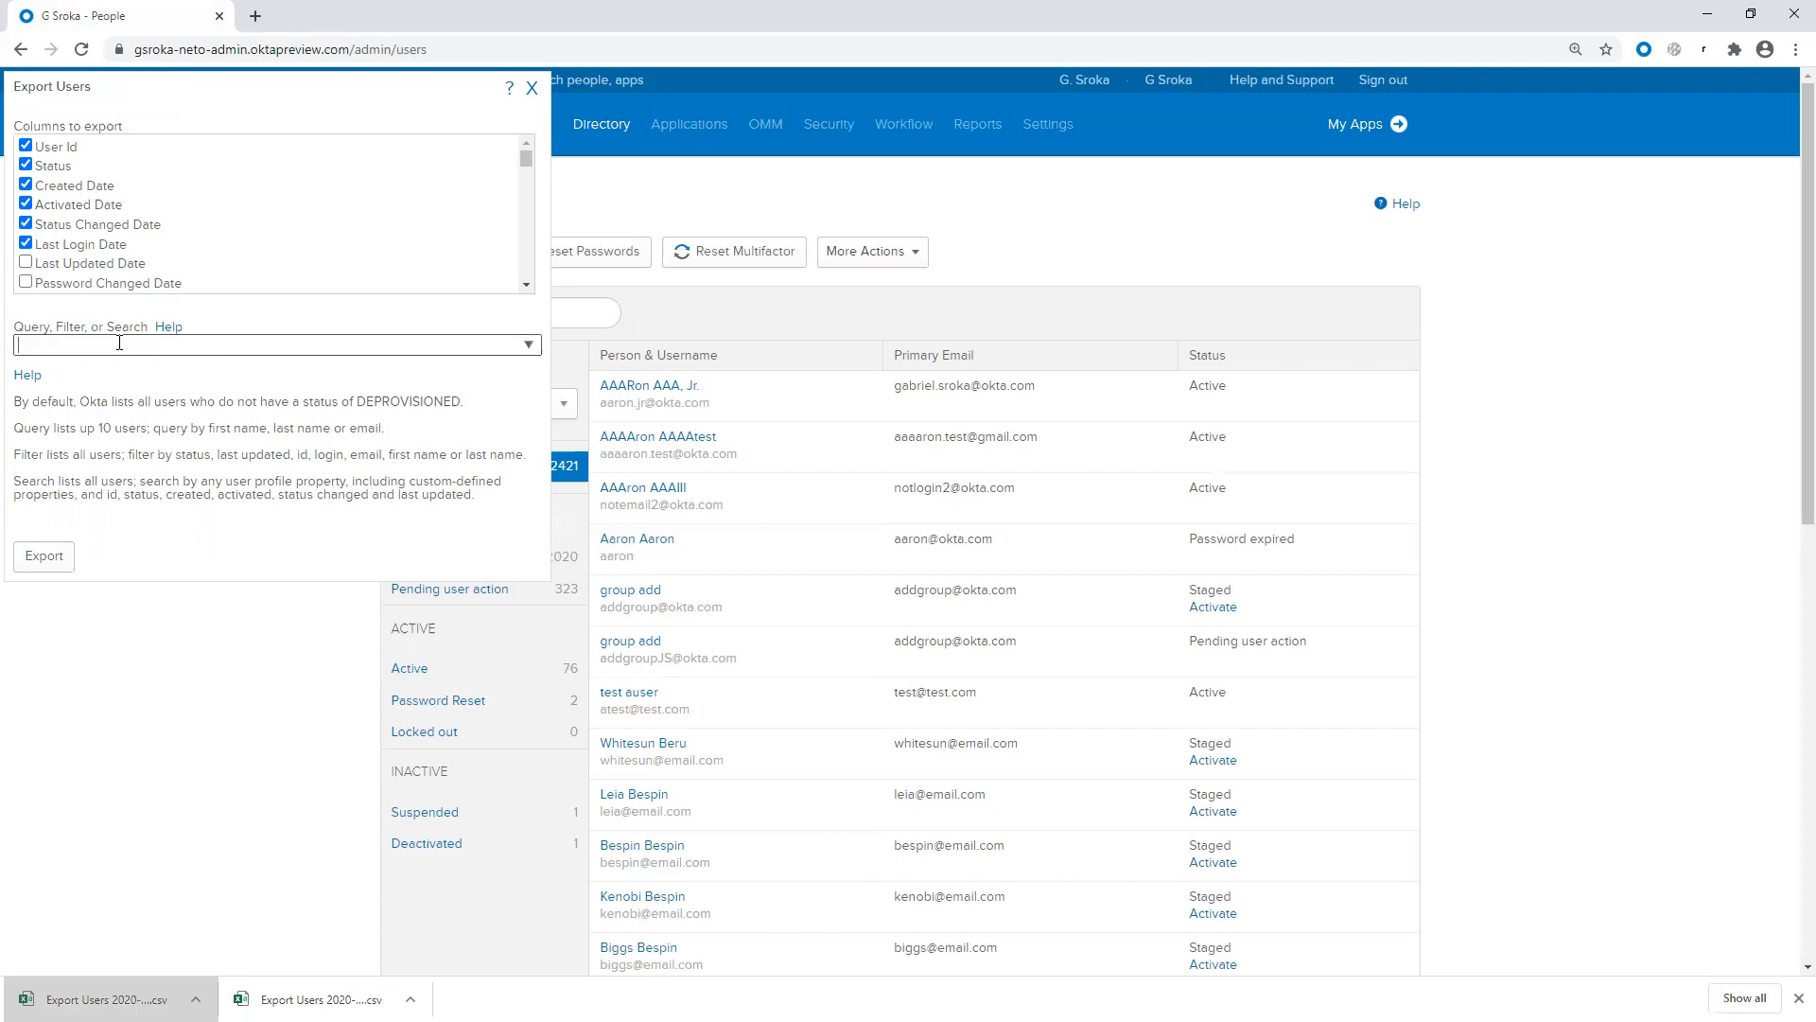
pyautogui.click(532, 88)
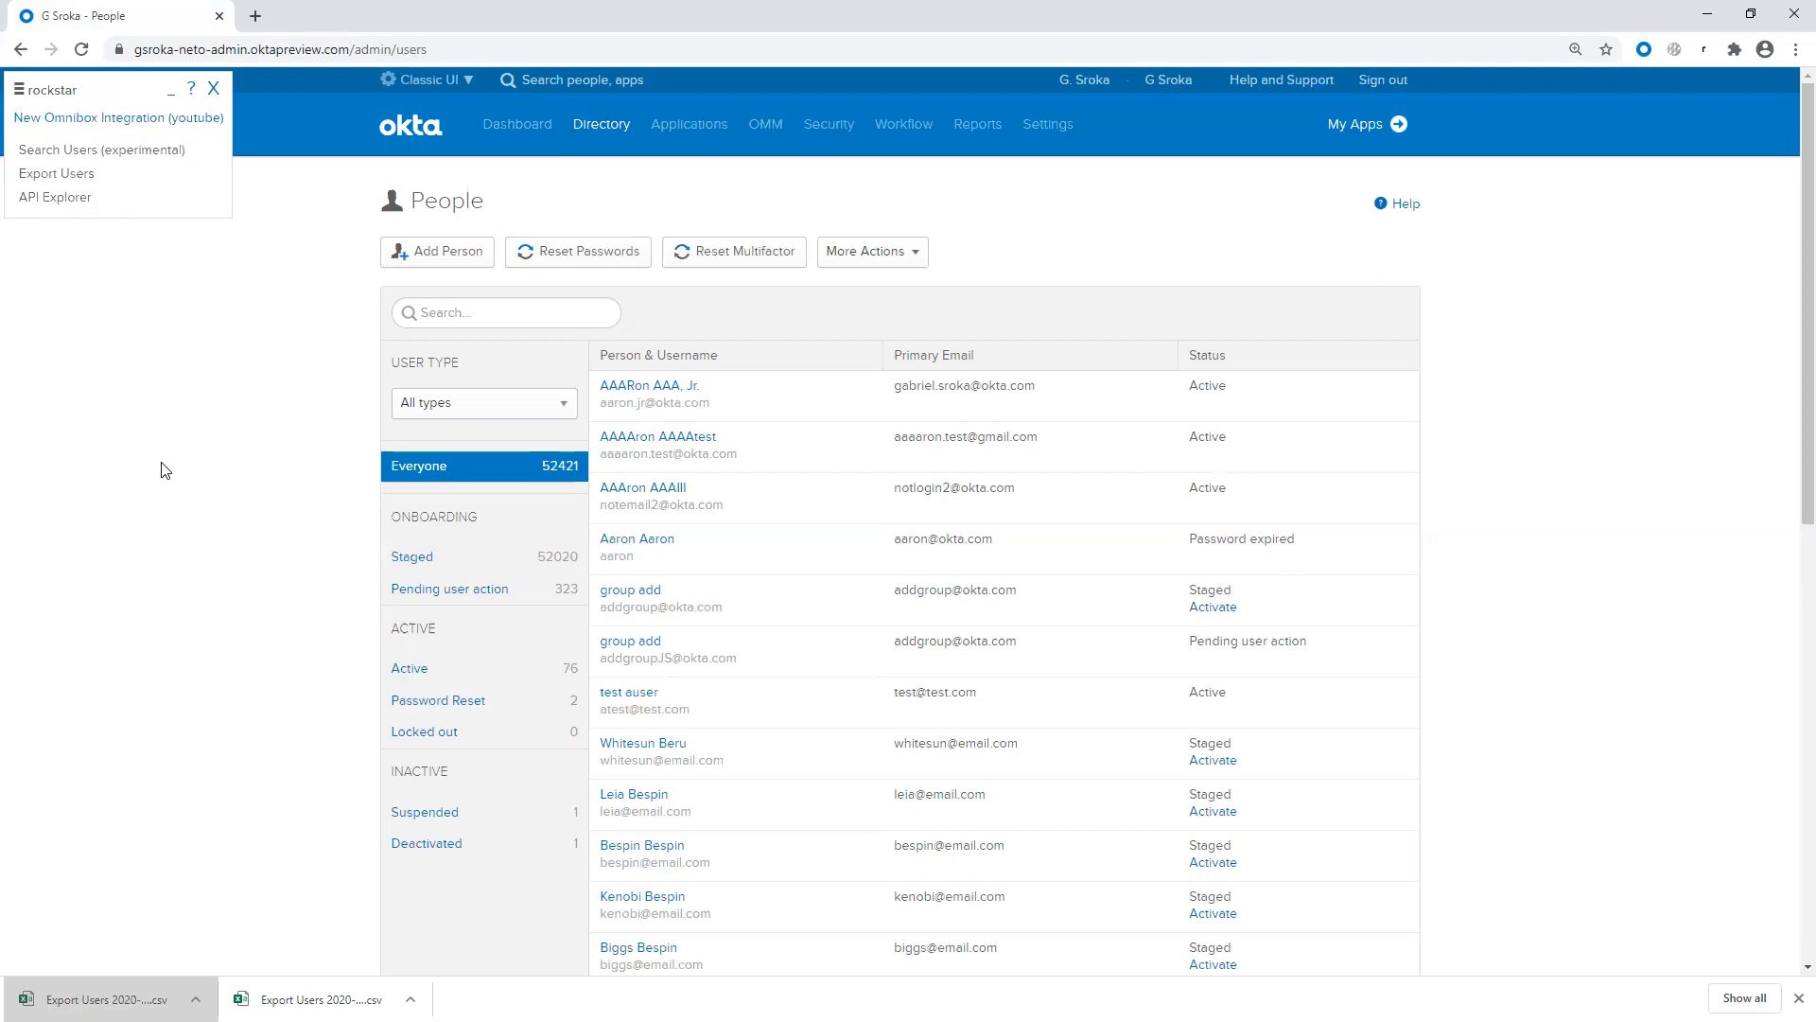
# Step: Look up psm1 in a new browser tab, view the OktaAPI.psm1 GitHub repository and its address, and close the tab
pyautogui.click(257, 15)
pyautogui.write('psm1')
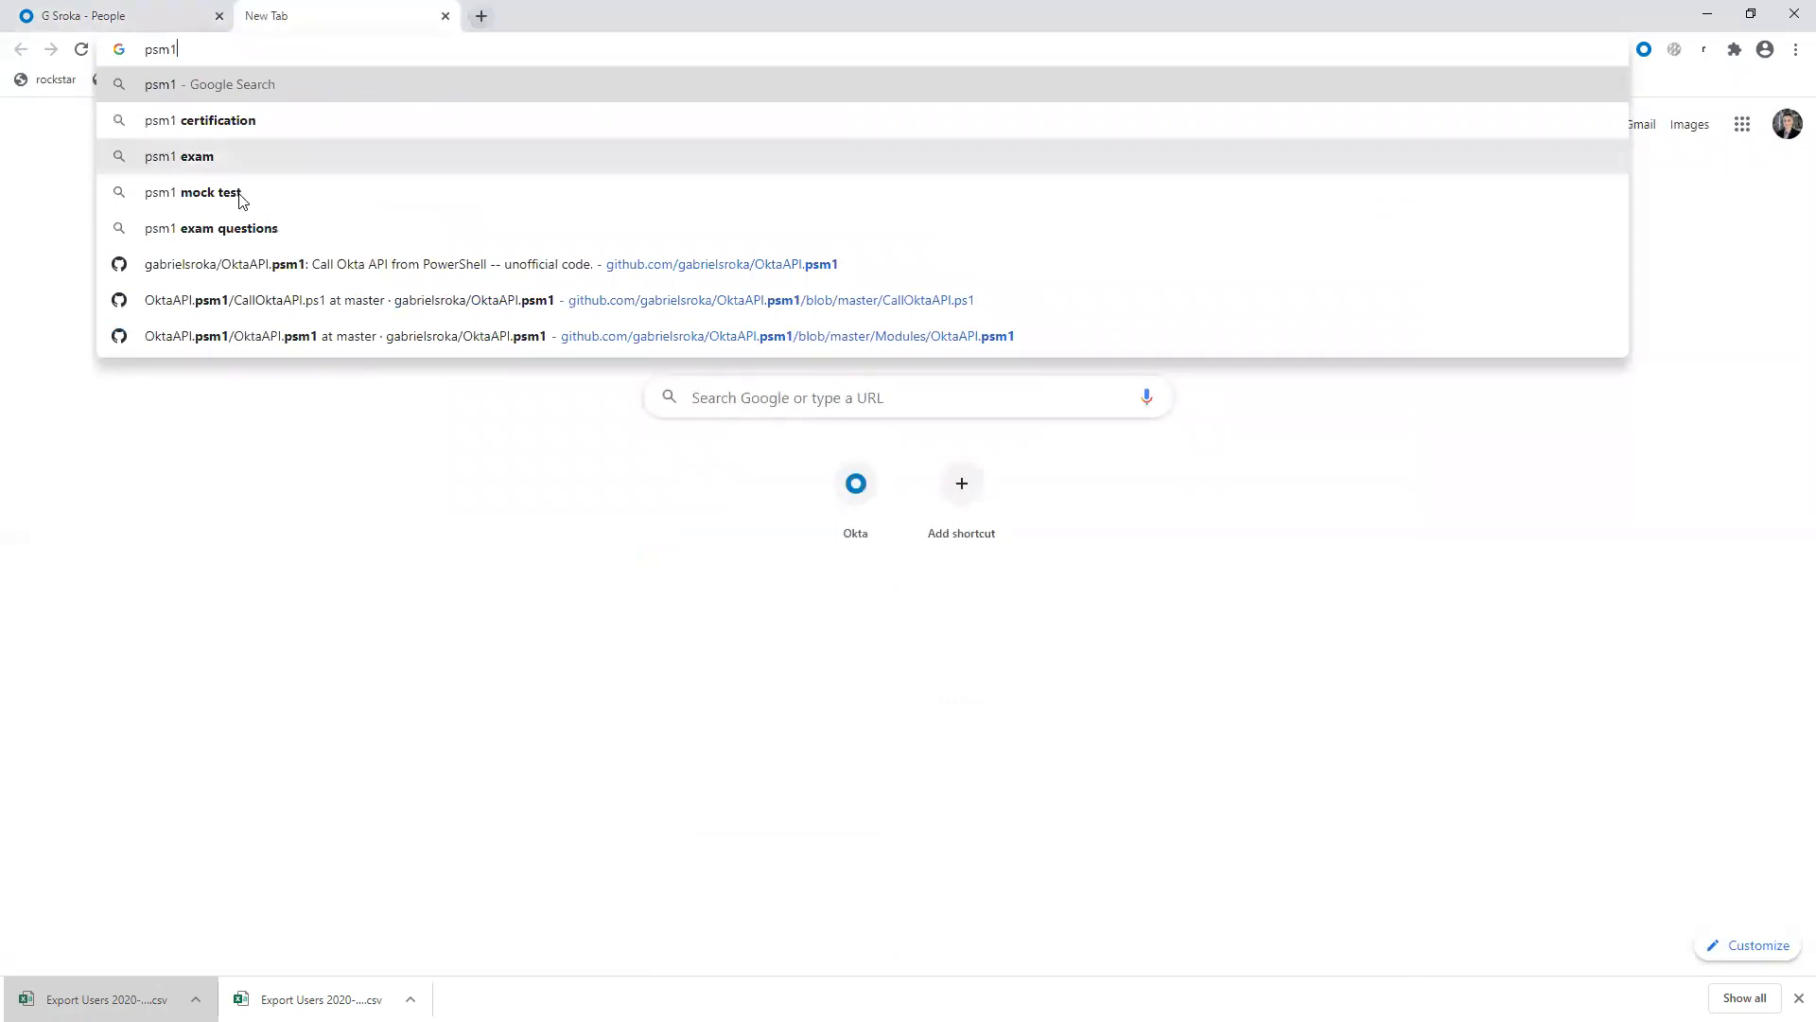
pyautogui.click(326, 265)
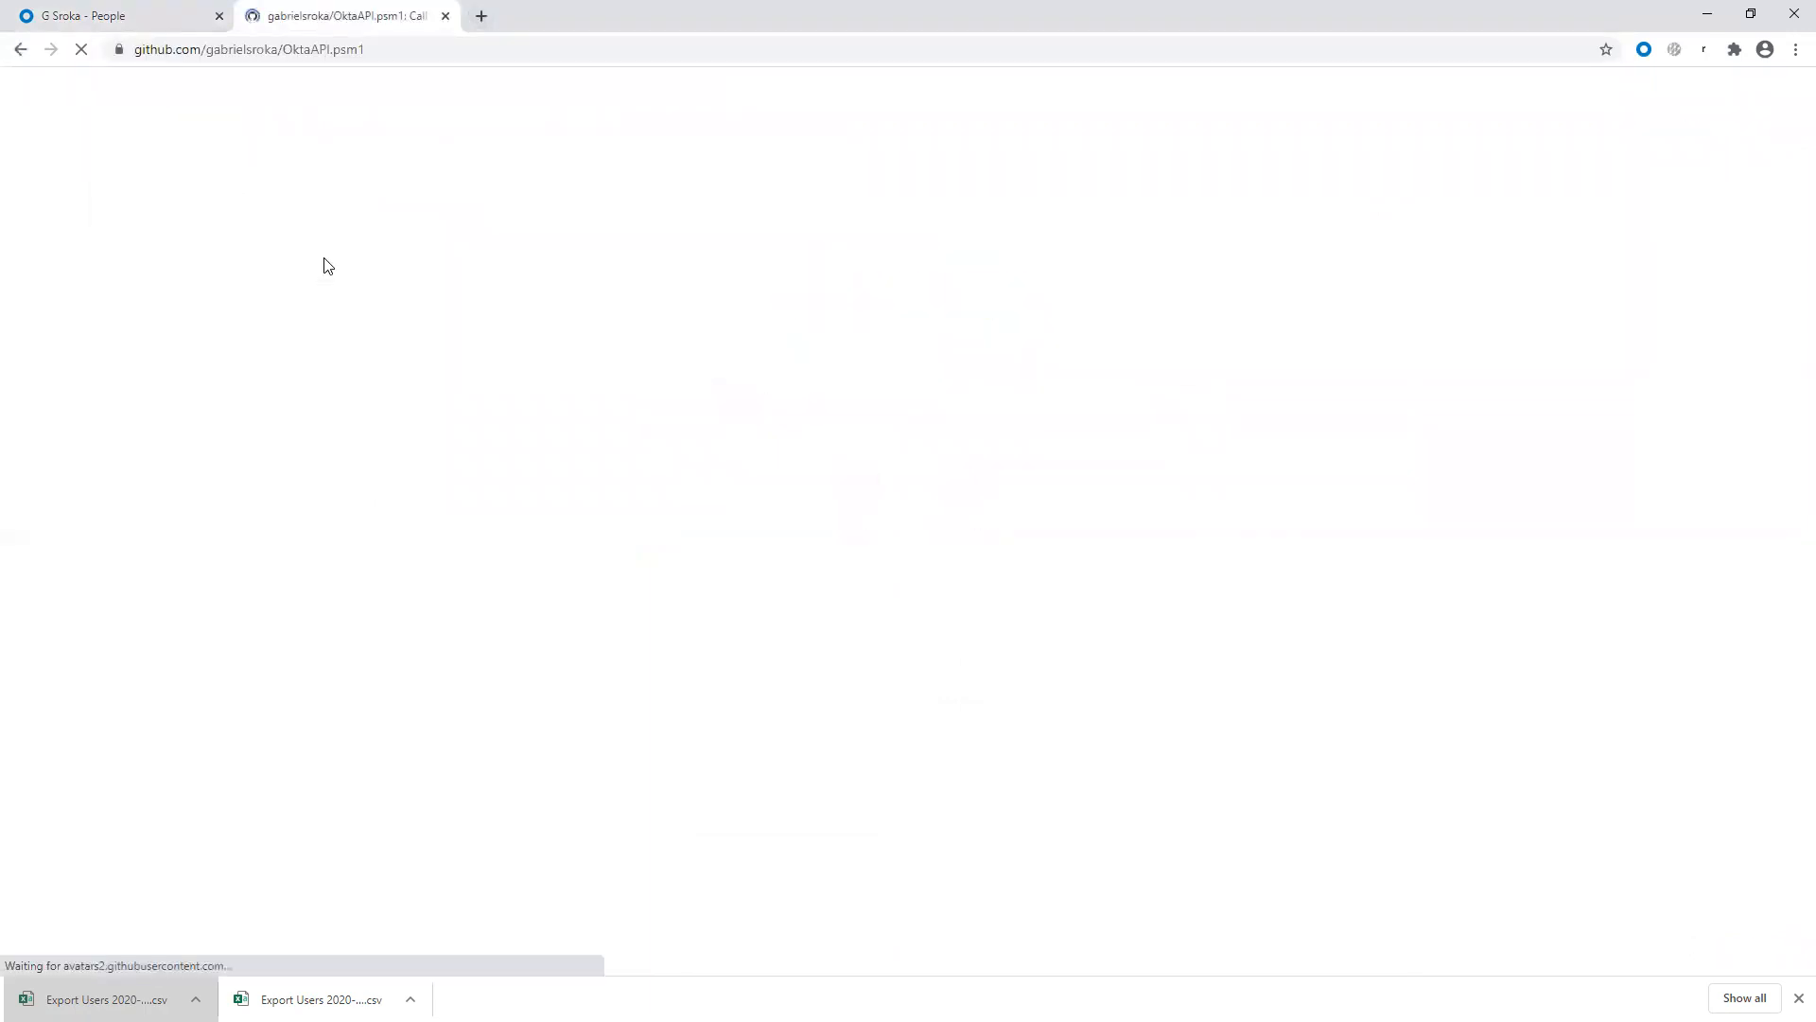
pyautogui.moveTo(158, 49); pyautogui.dragTo(434, 44)
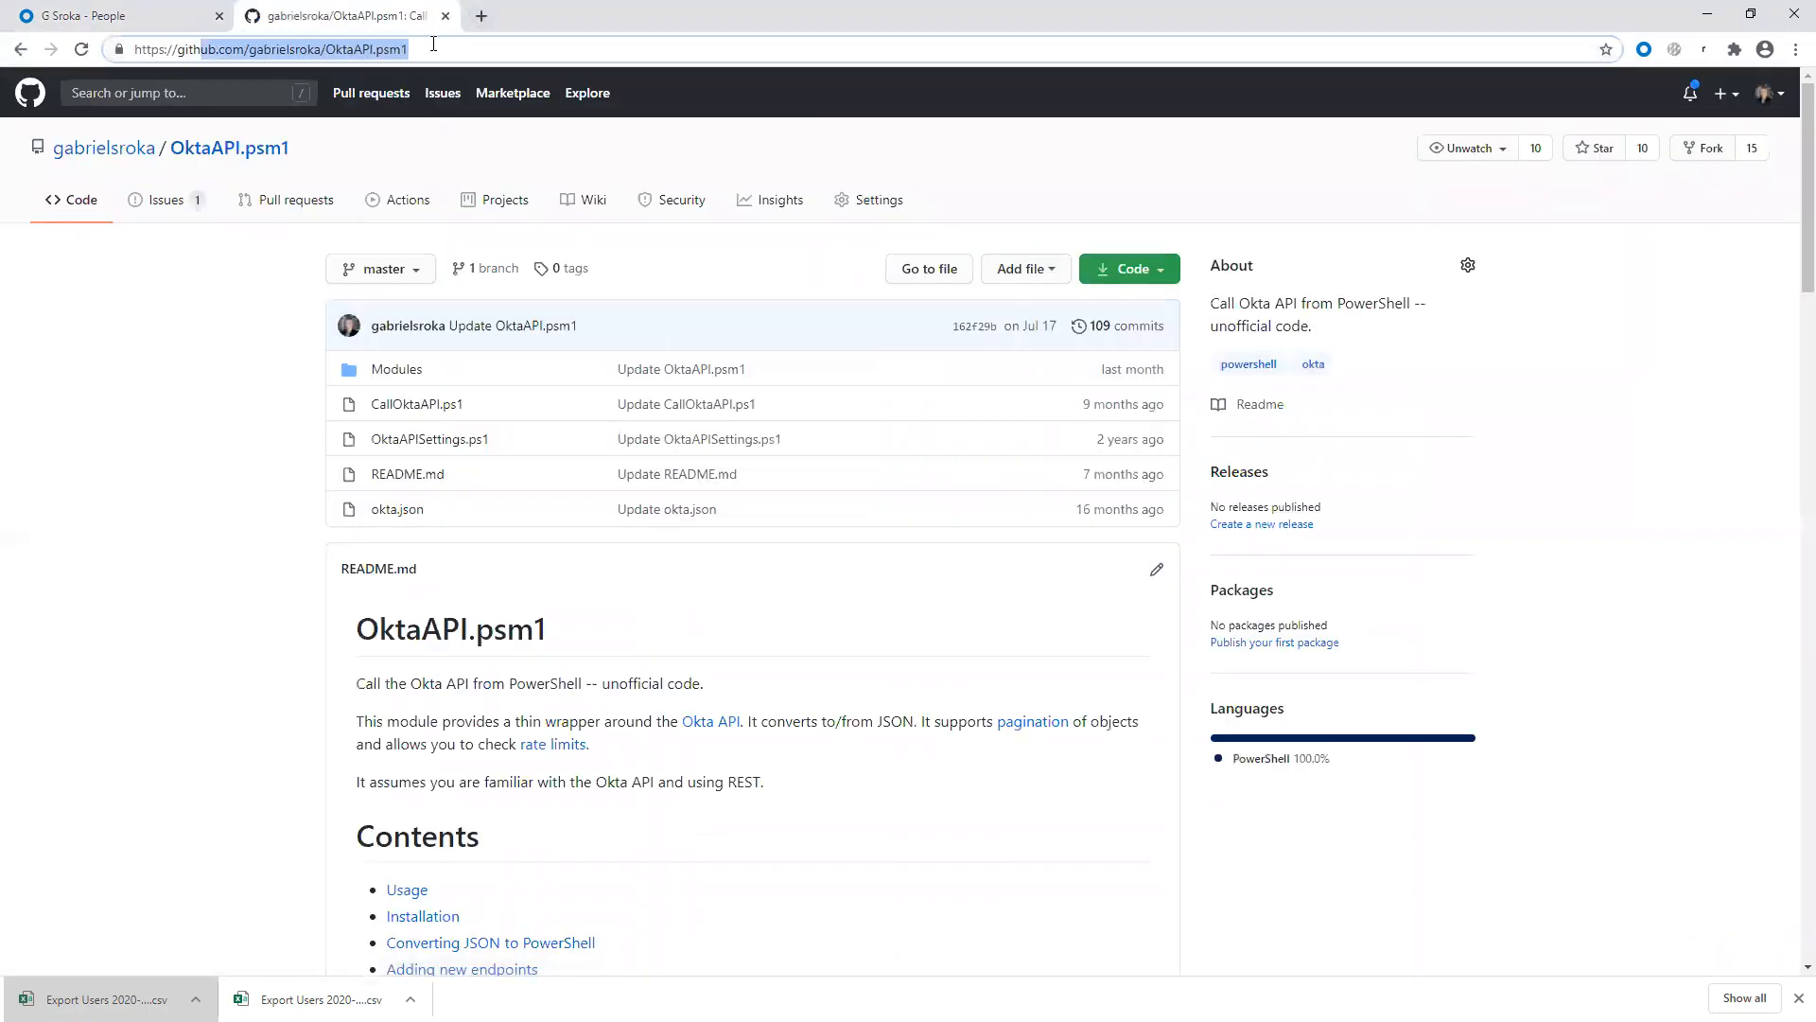
pyautogui.click(172, 331)
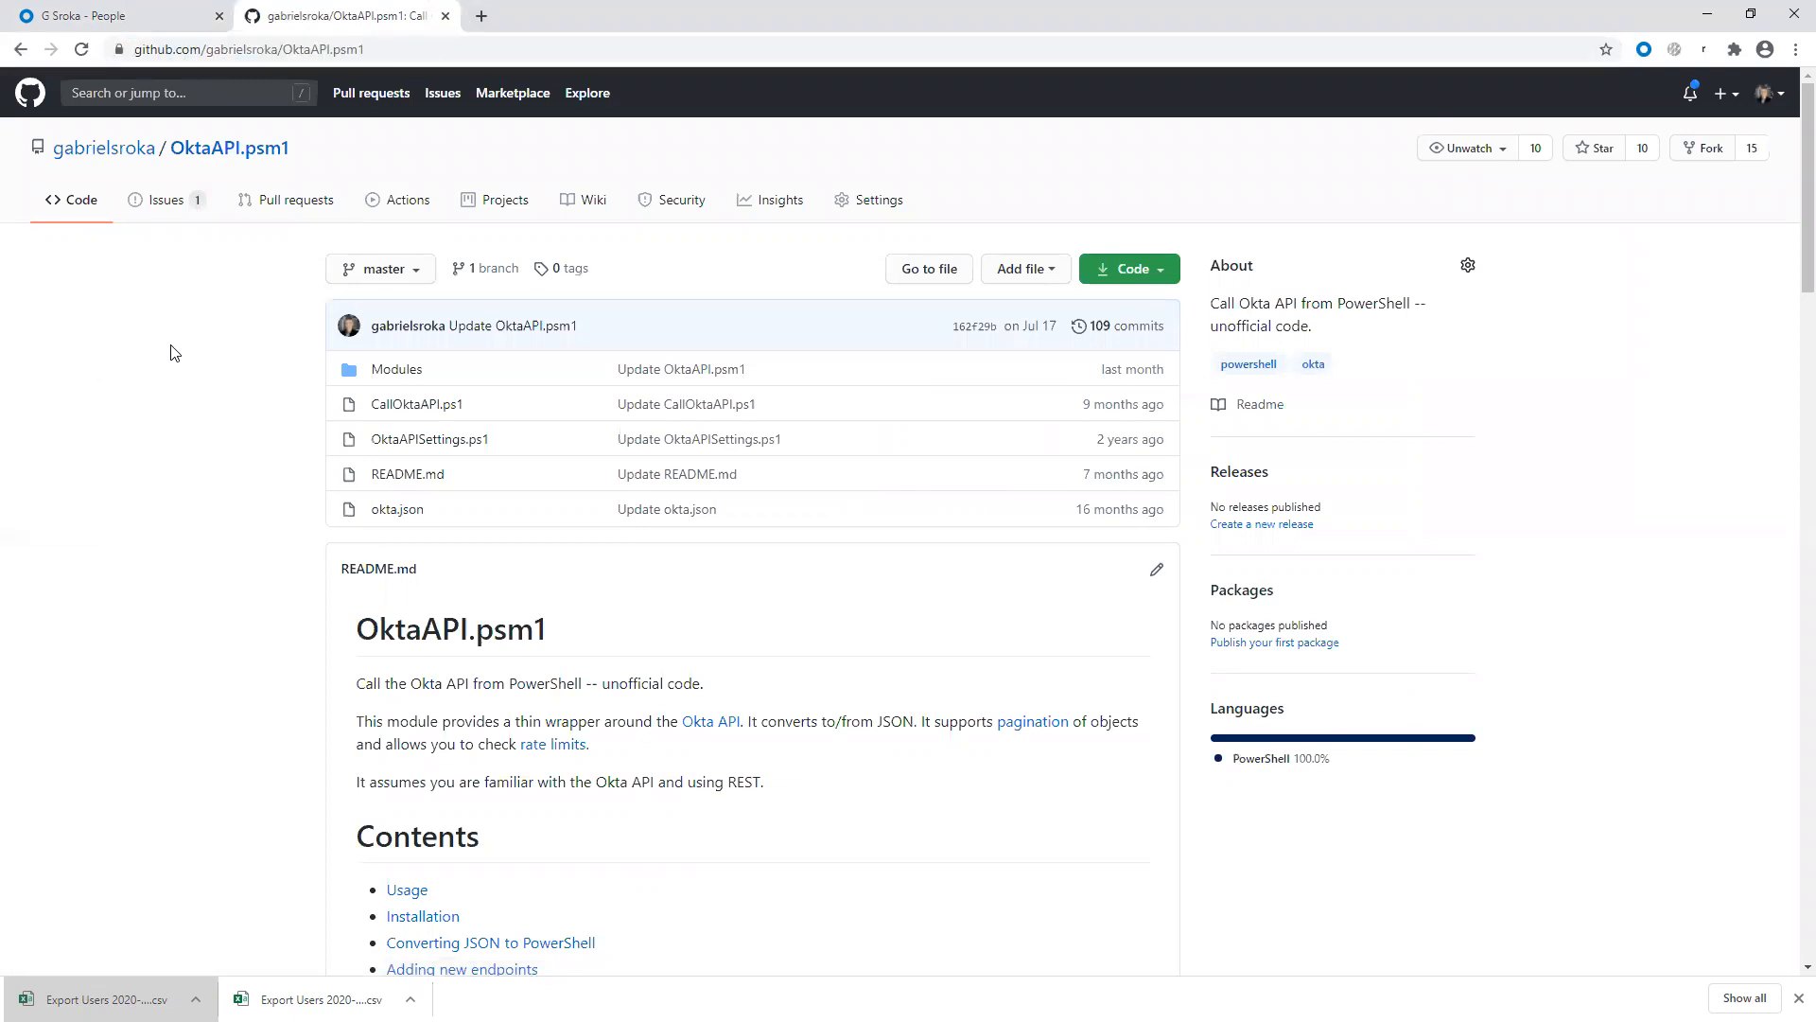
pyautogui.click(450, 18)
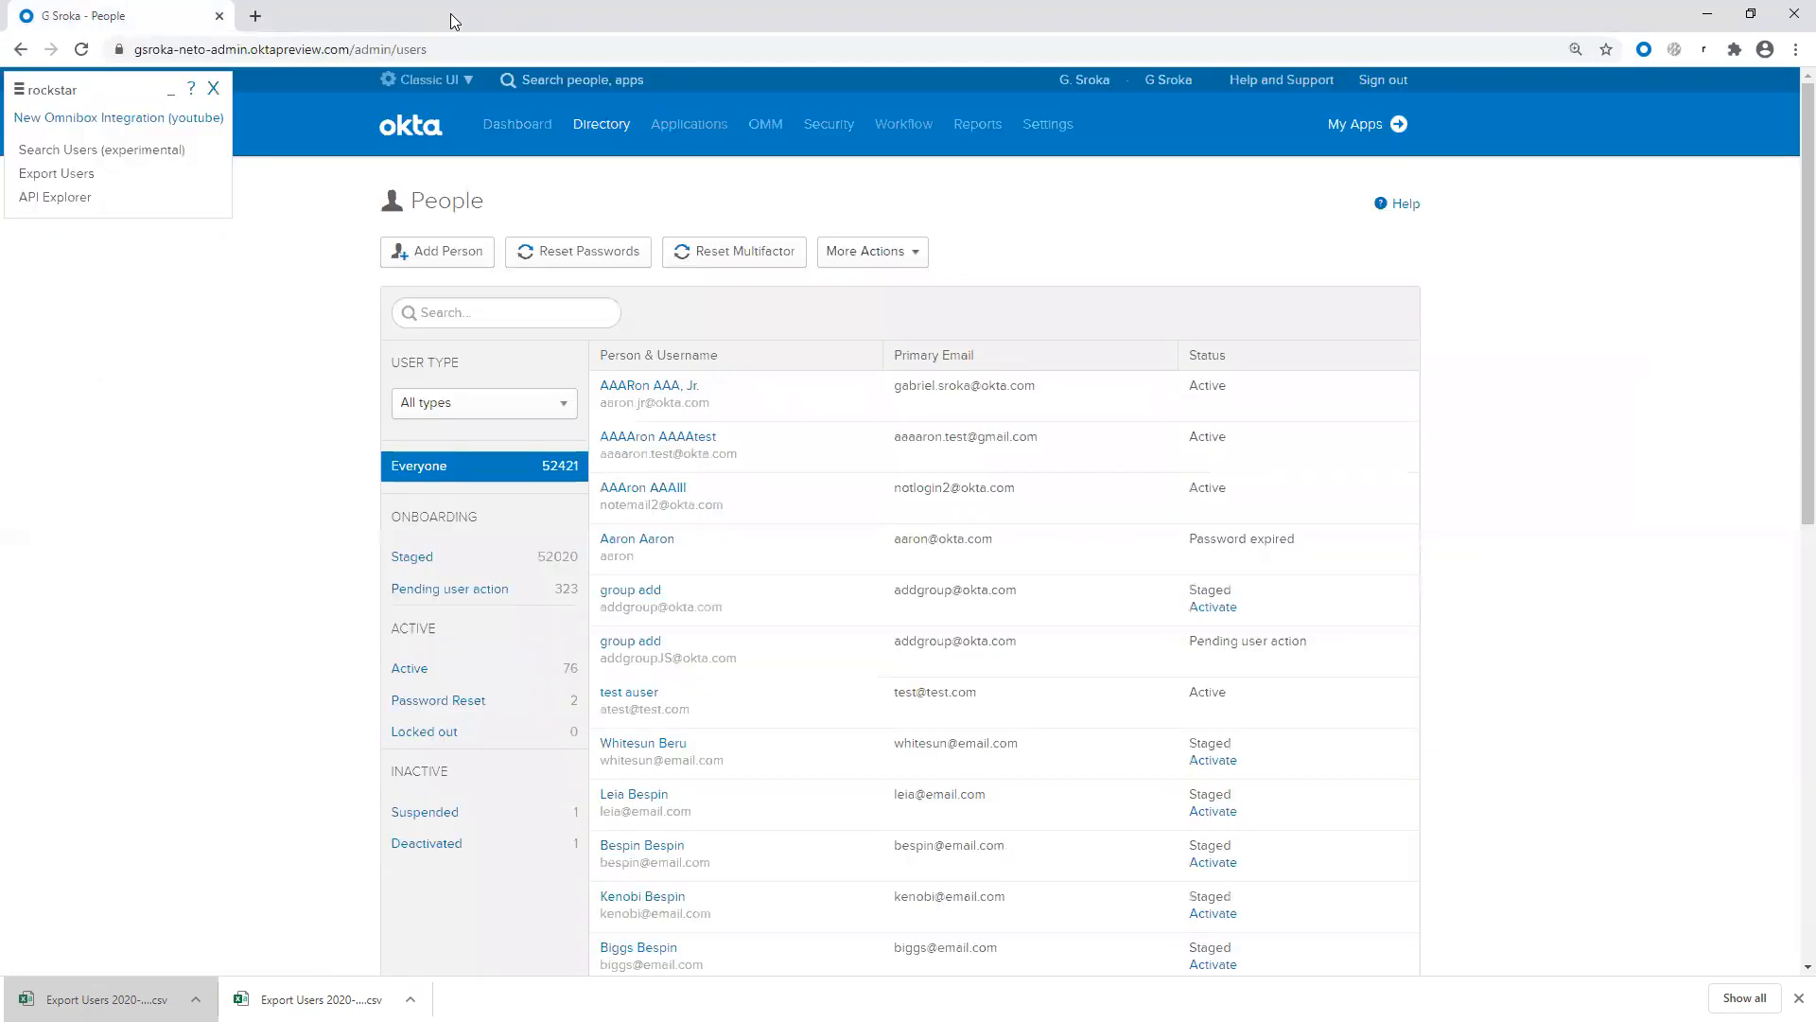
# Step: Reopen Export Users, clear the export query and start exporting all users
pyautogui.click(82, 175)
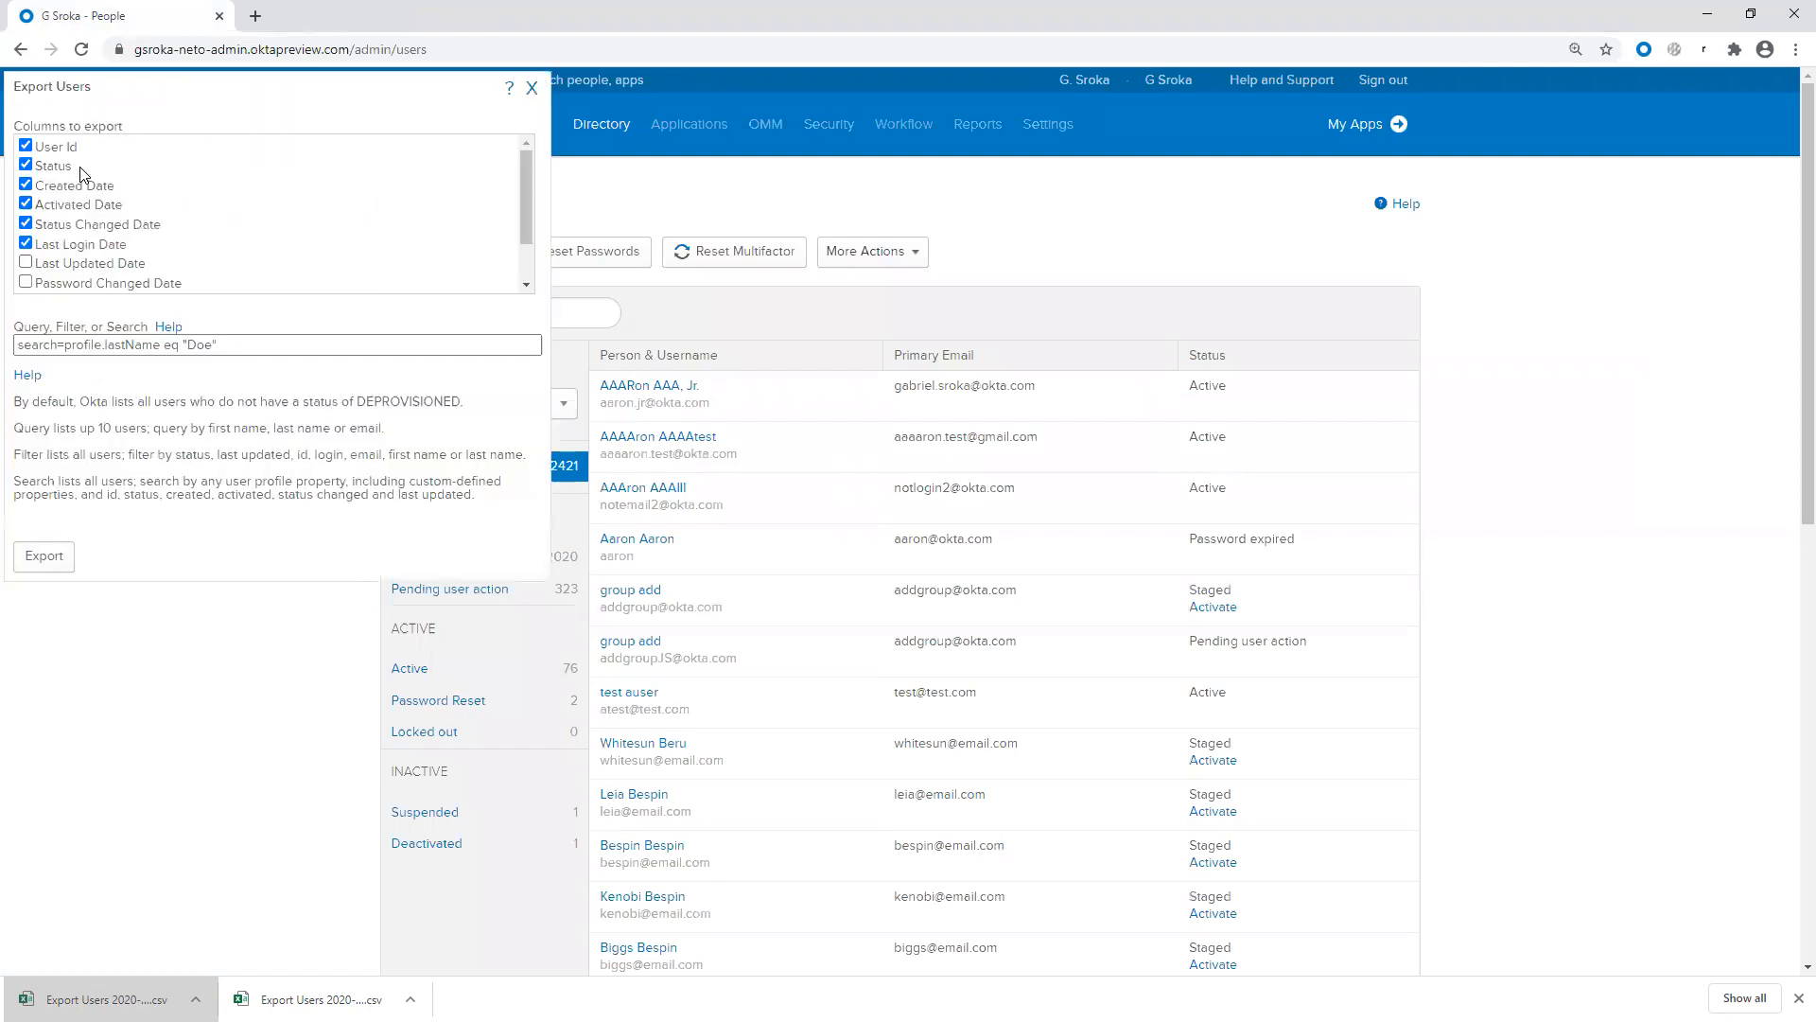
pyautogui.moveTo(243, 346); pyautogui.dragTo(18, 329)
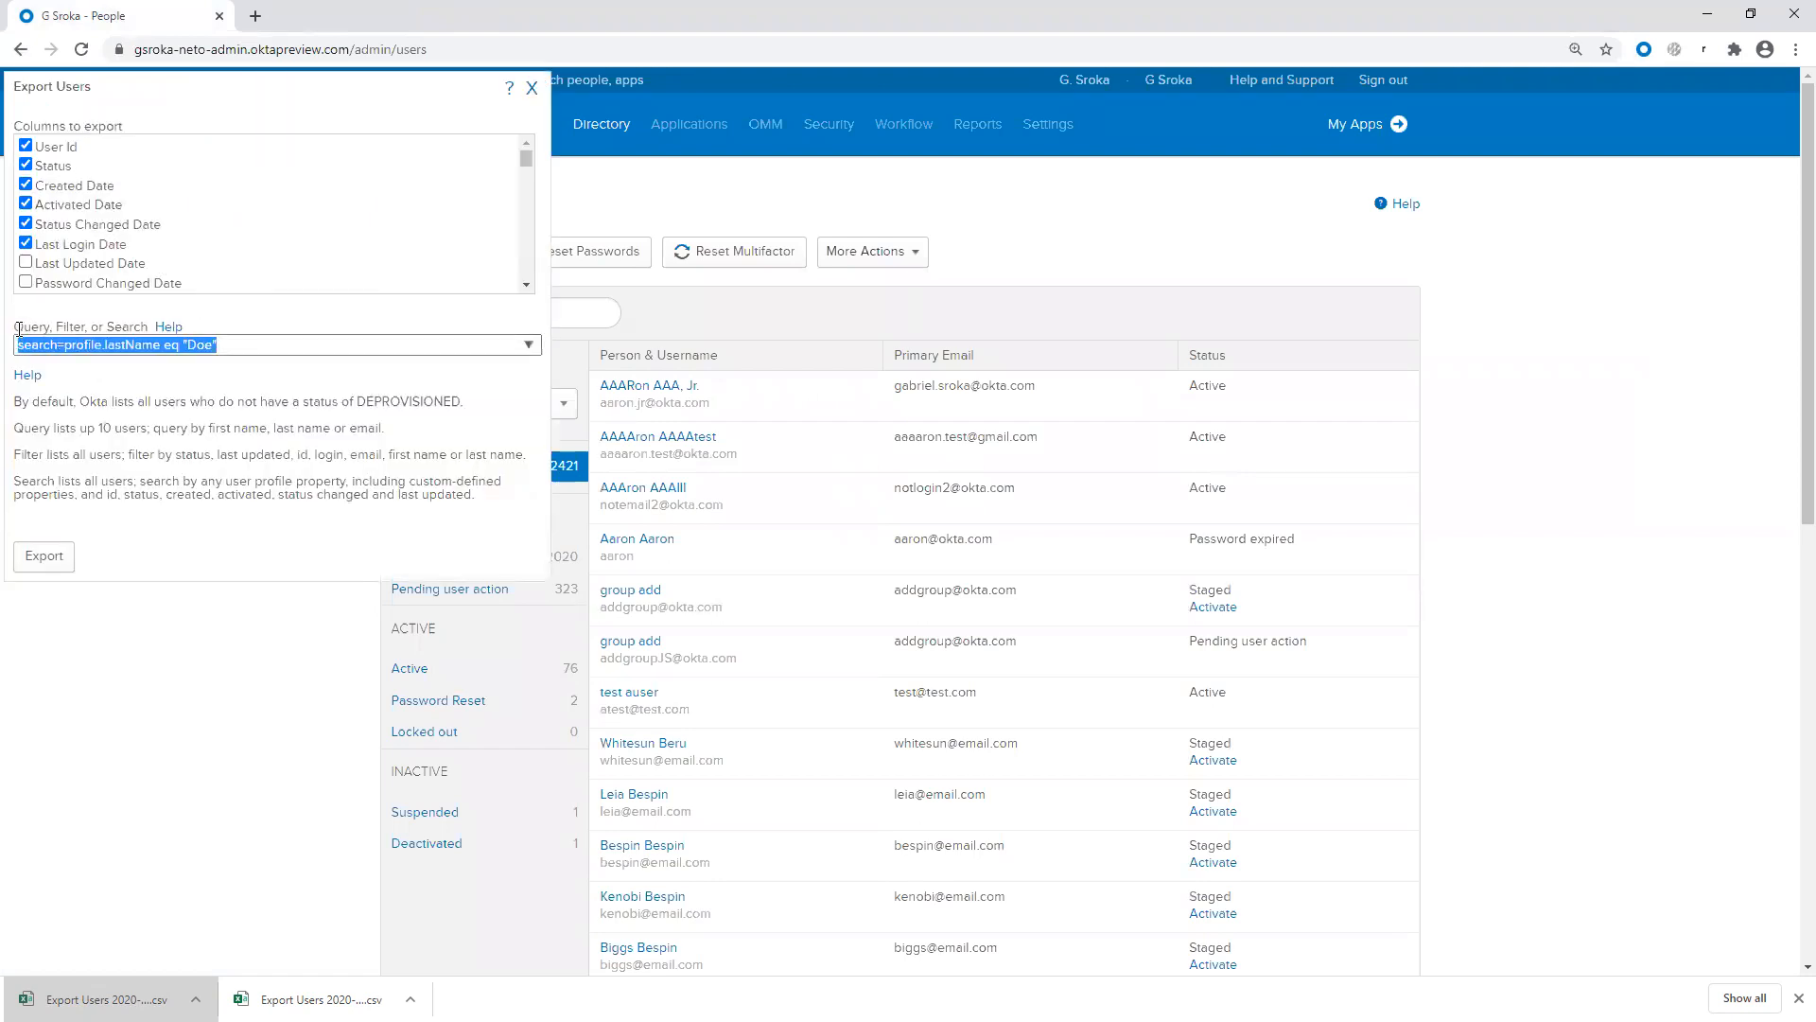
pyautogui.press('BackSpace')
pyautogui.click(54, 562)
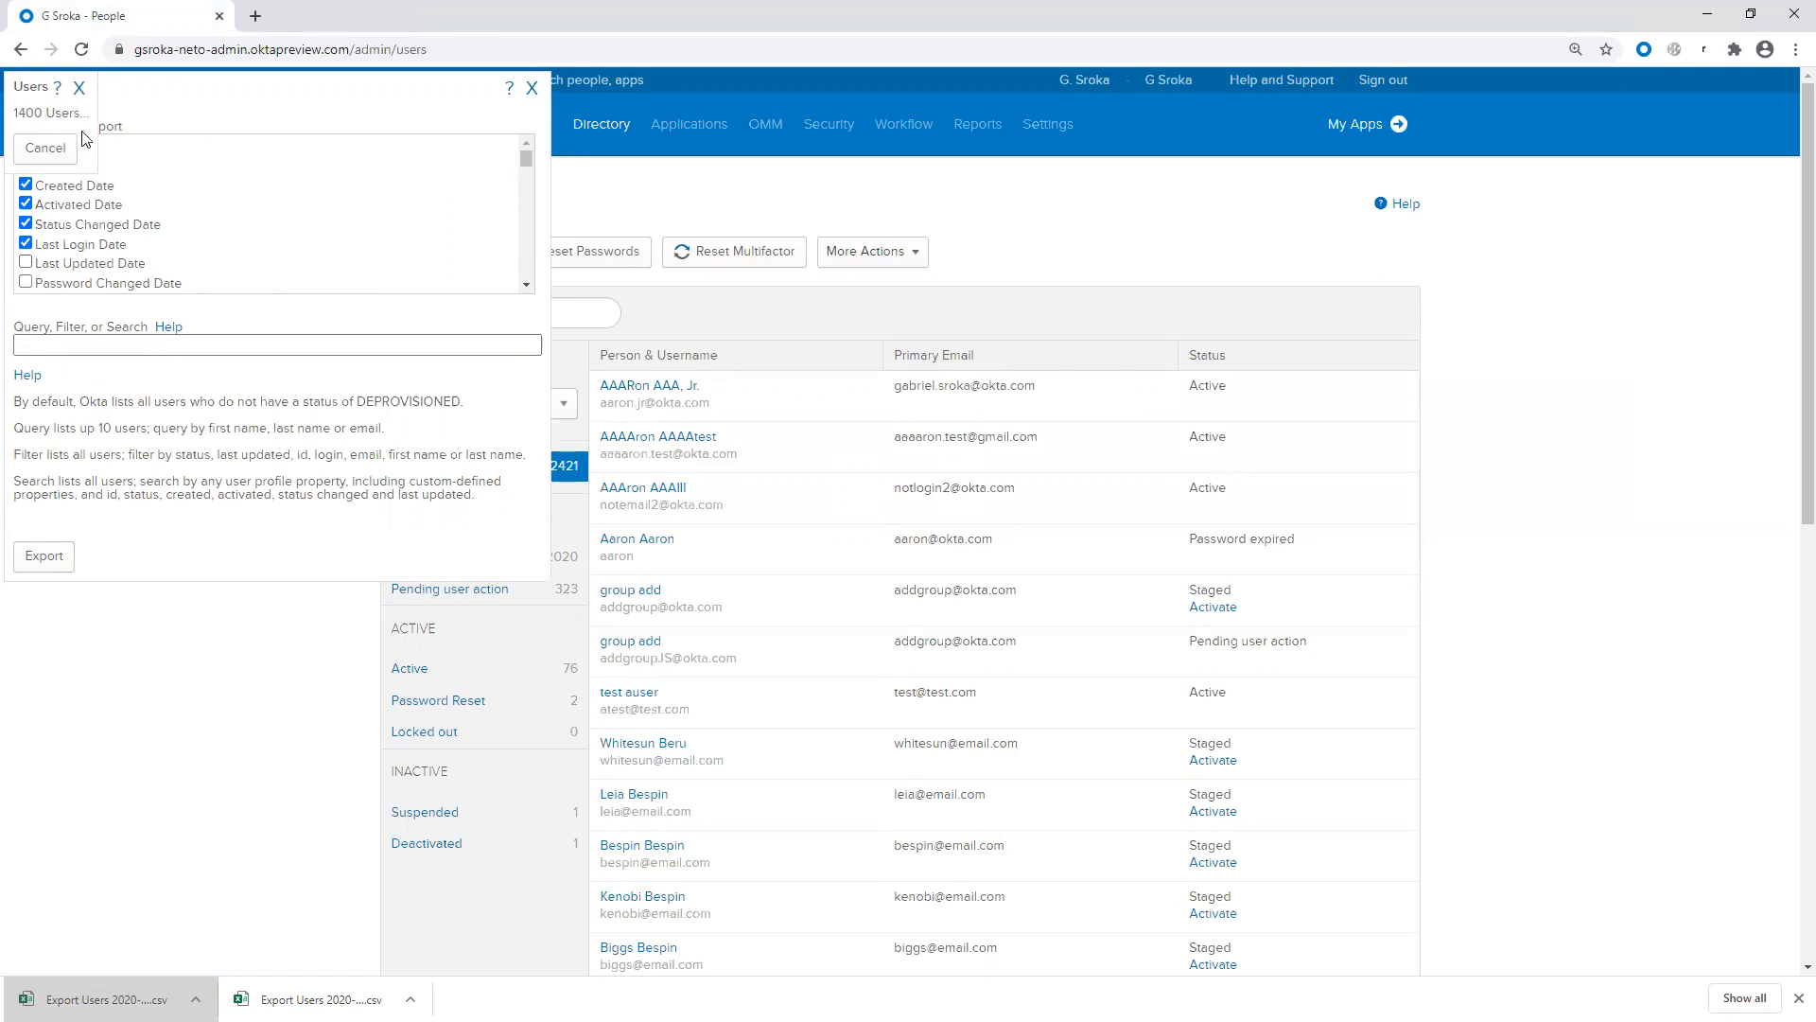
pyautogui.hotkey('ctrl', '+')
pyautogui.hotkey('ctrl', '+')
pyautogui.hotkey('ctrl', '+')
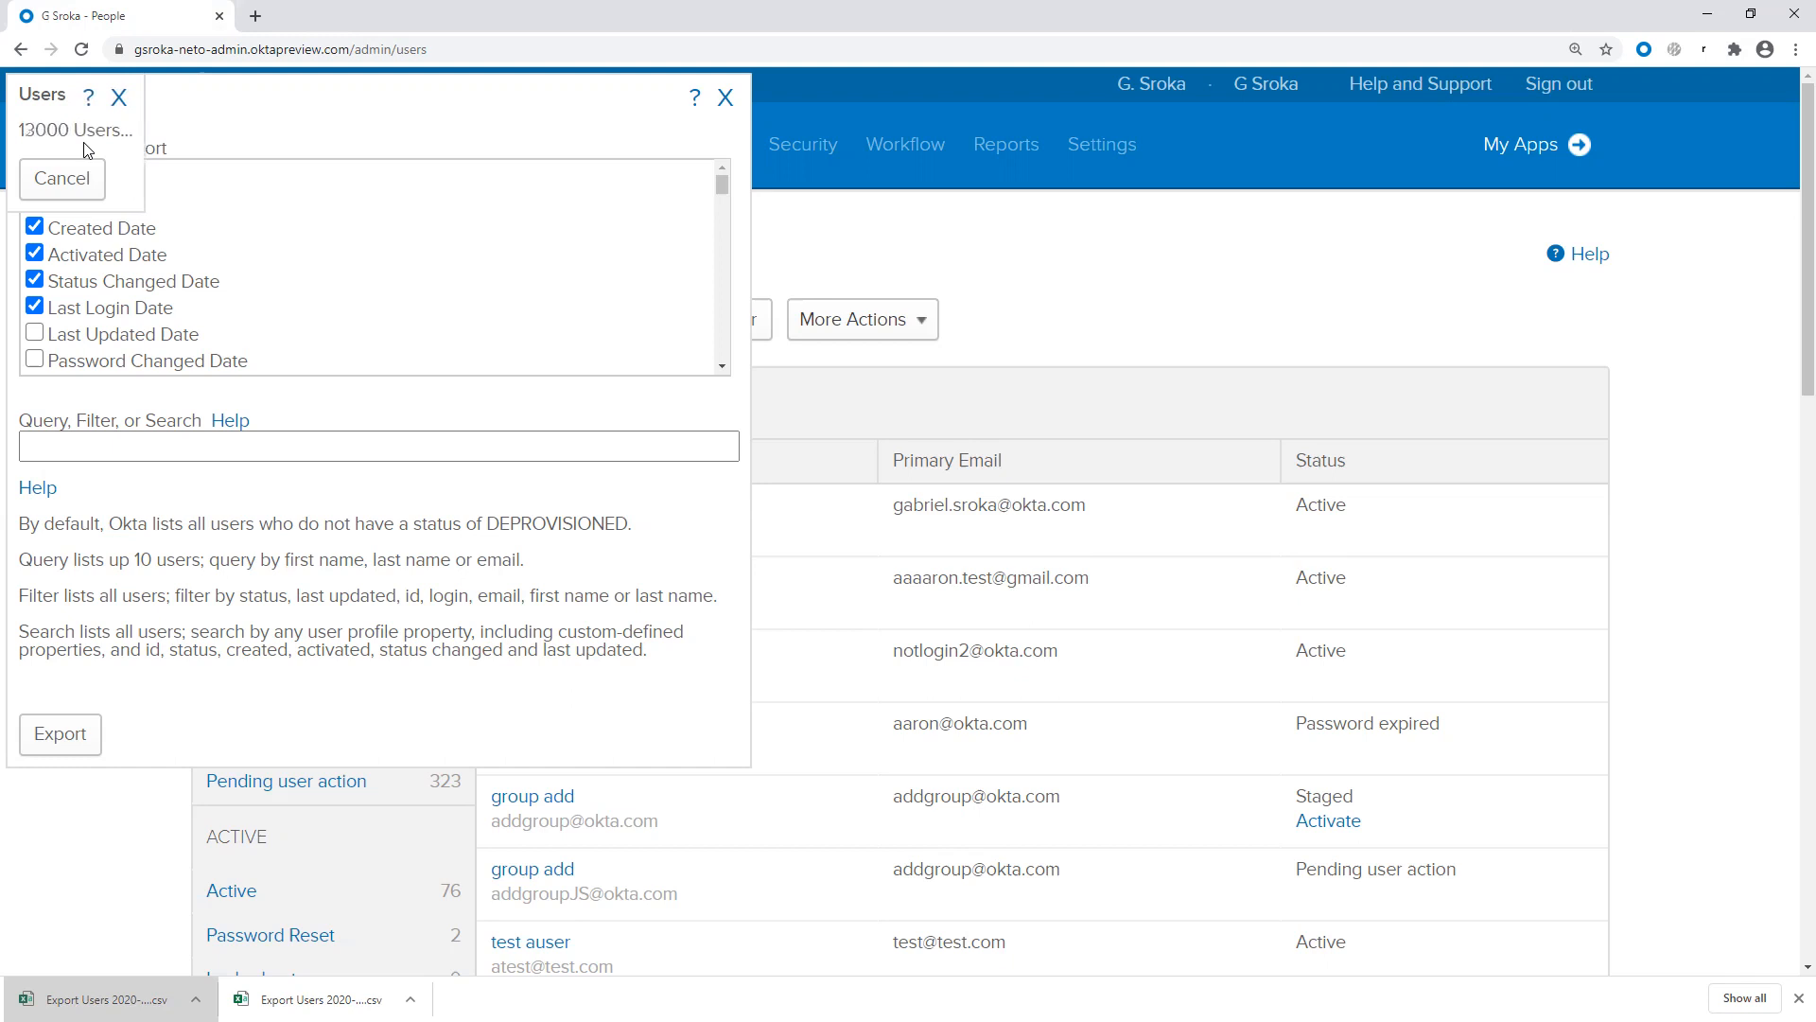
# Step: Cancel the running user export and close the Export Users dialog
pyautogui.click(65, 185)
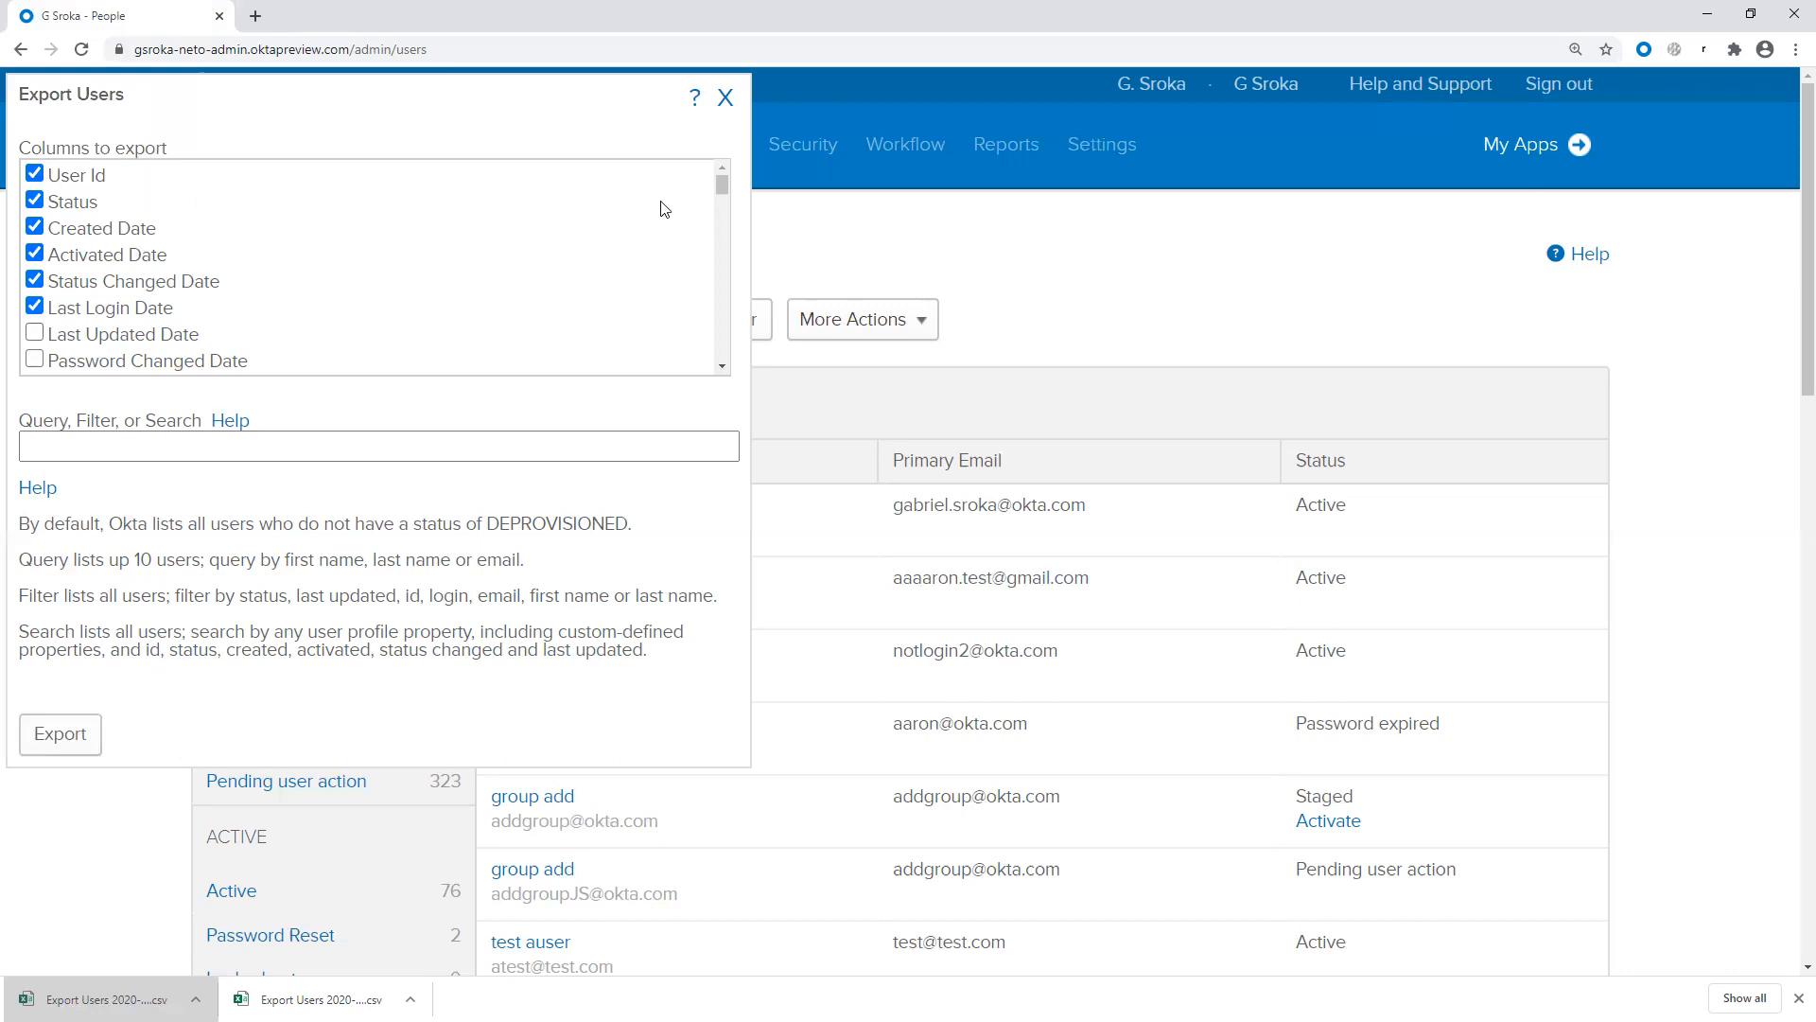
pyautogui.moveTo(723, 186)
pyautogui.mouseDown()
pyautogui.moveTo(725, 352)
pyautogui.moveTo(727, 163)
pyautogui.mouseUp()
pyautogui.click(156, 450)
pyautogui.click(725, 98)
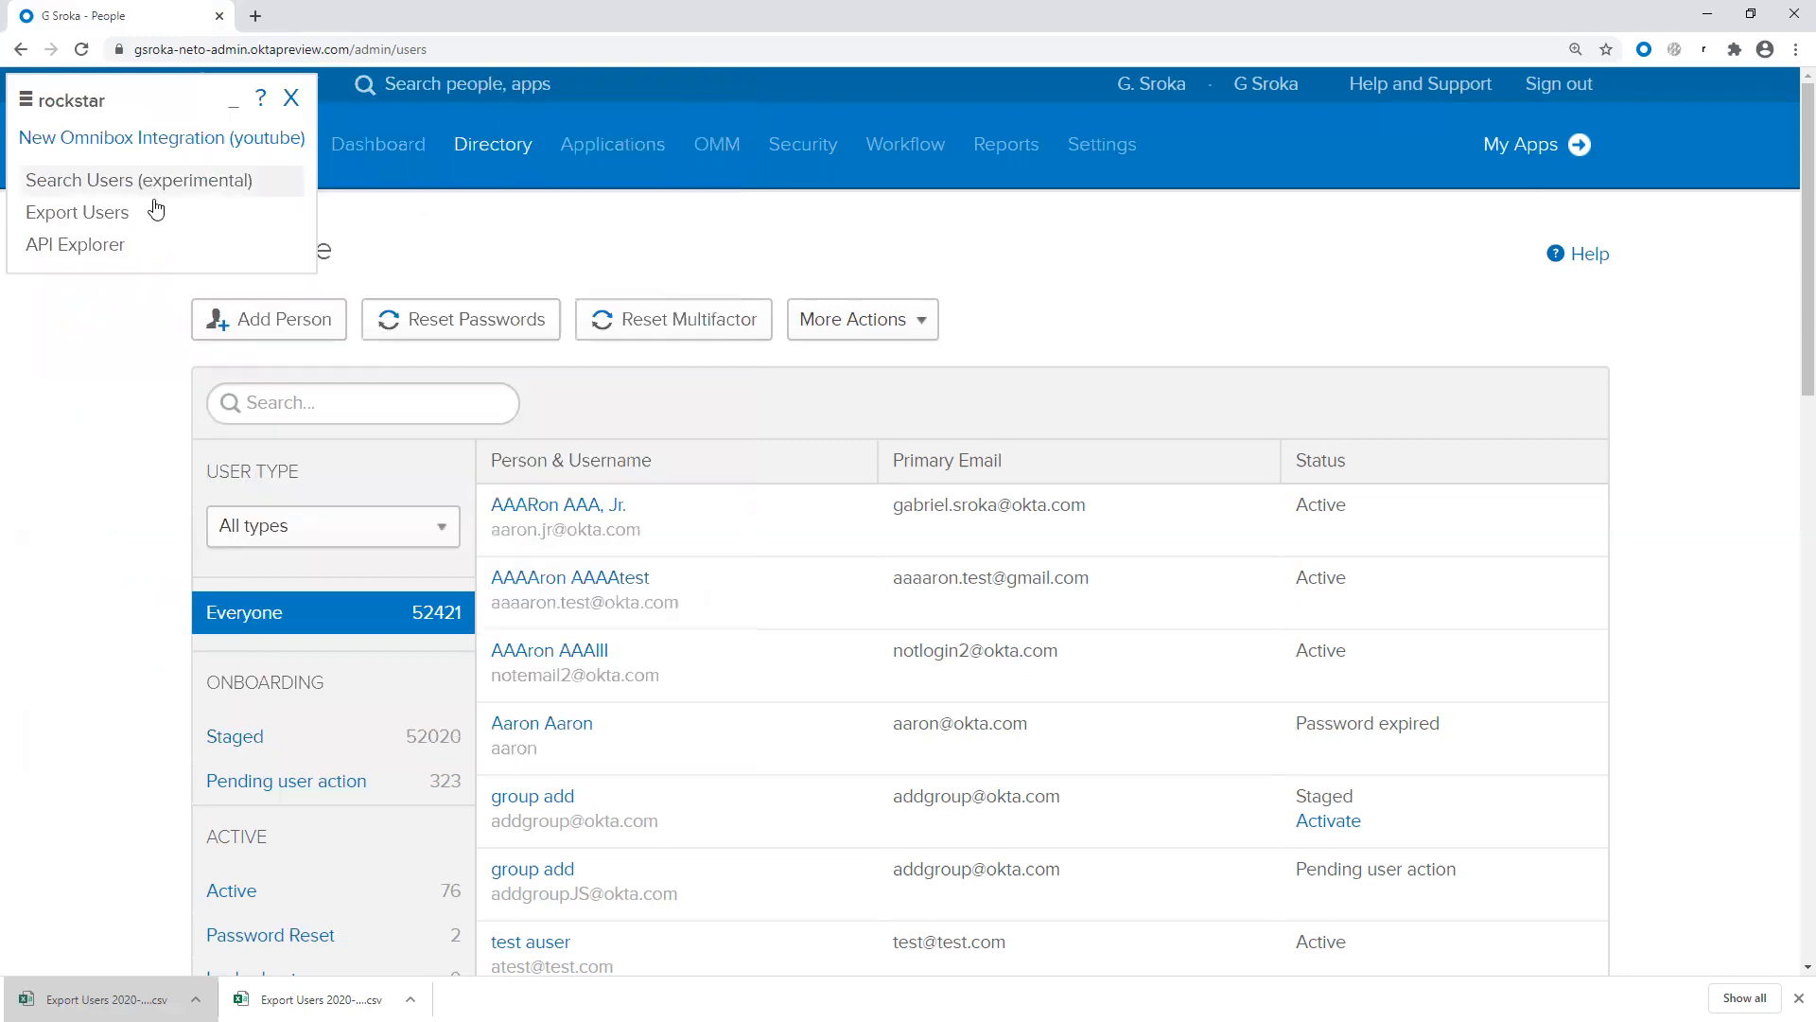
# Step: Open the Groups page of the directory
pyautogui.moveTo(511, 151)
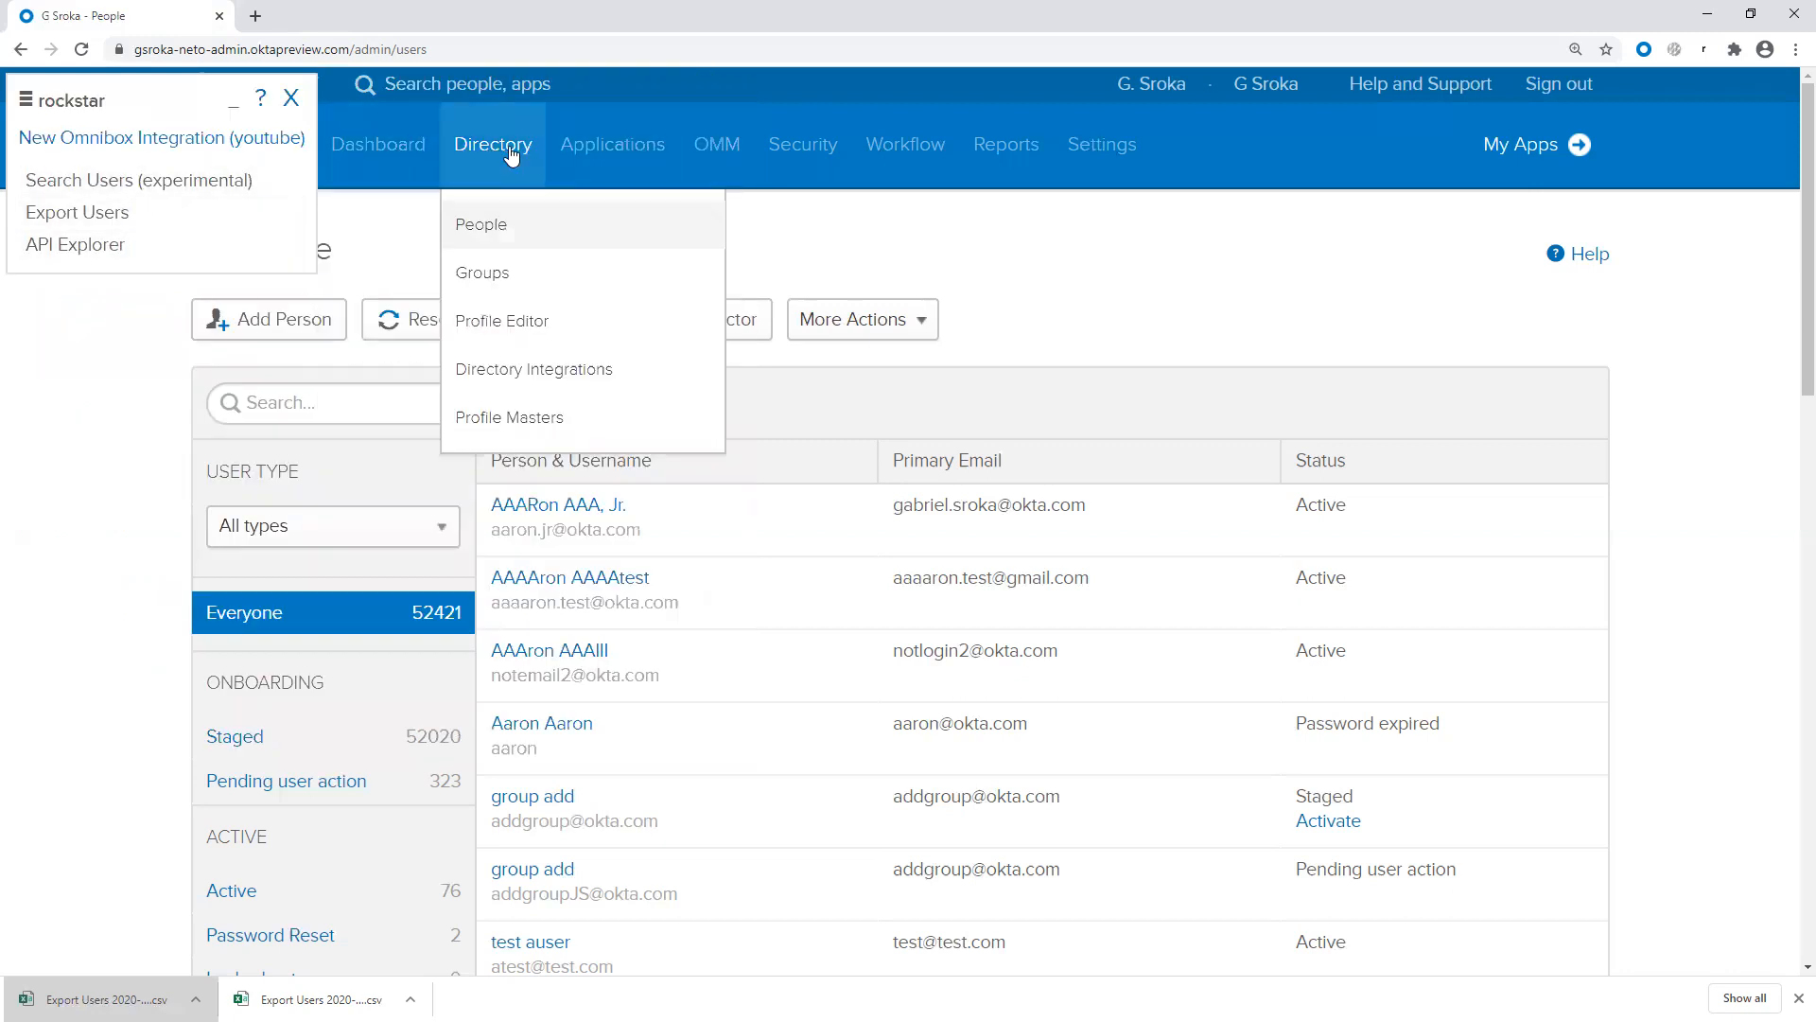
pyautogui.click(475, 278)
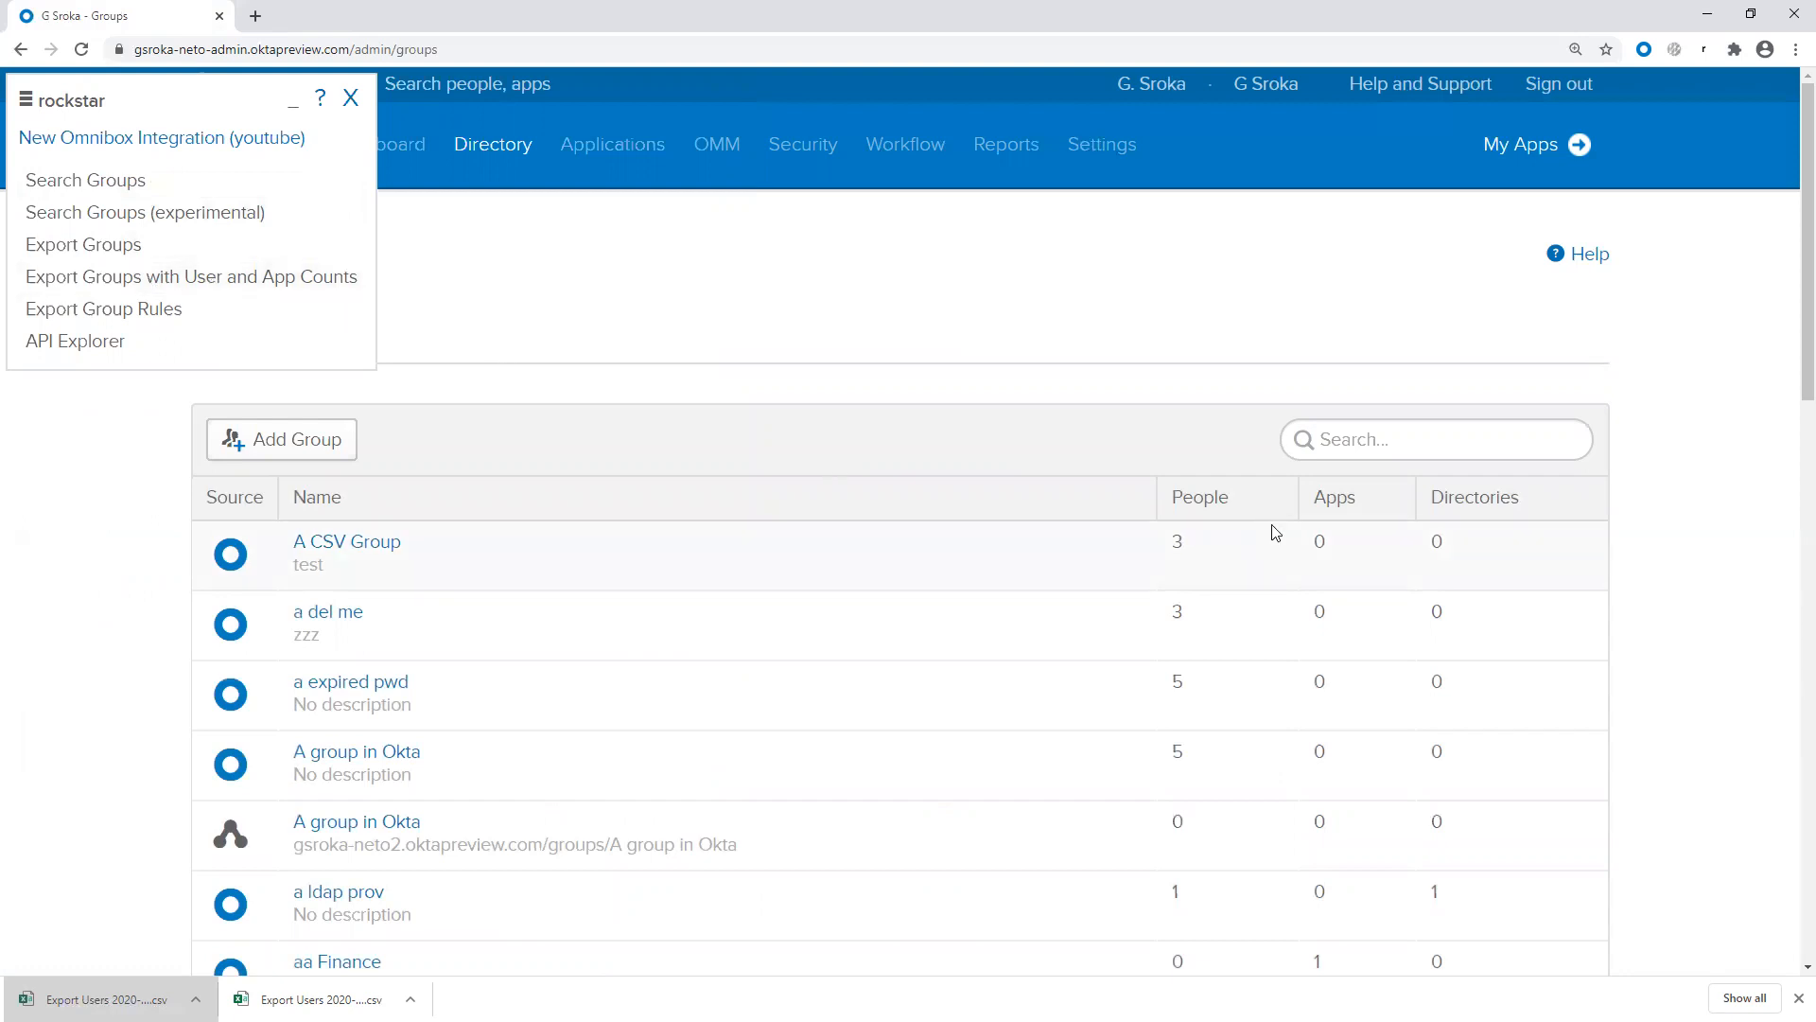
# Step: Highlight the people and app counts of A CSV Group and dismiss the downloads bar
pyautogui.doubleClick(1179, 543)
pyautogui.doubleClick(1321, 544)
pyautogui.click(1798, 998)
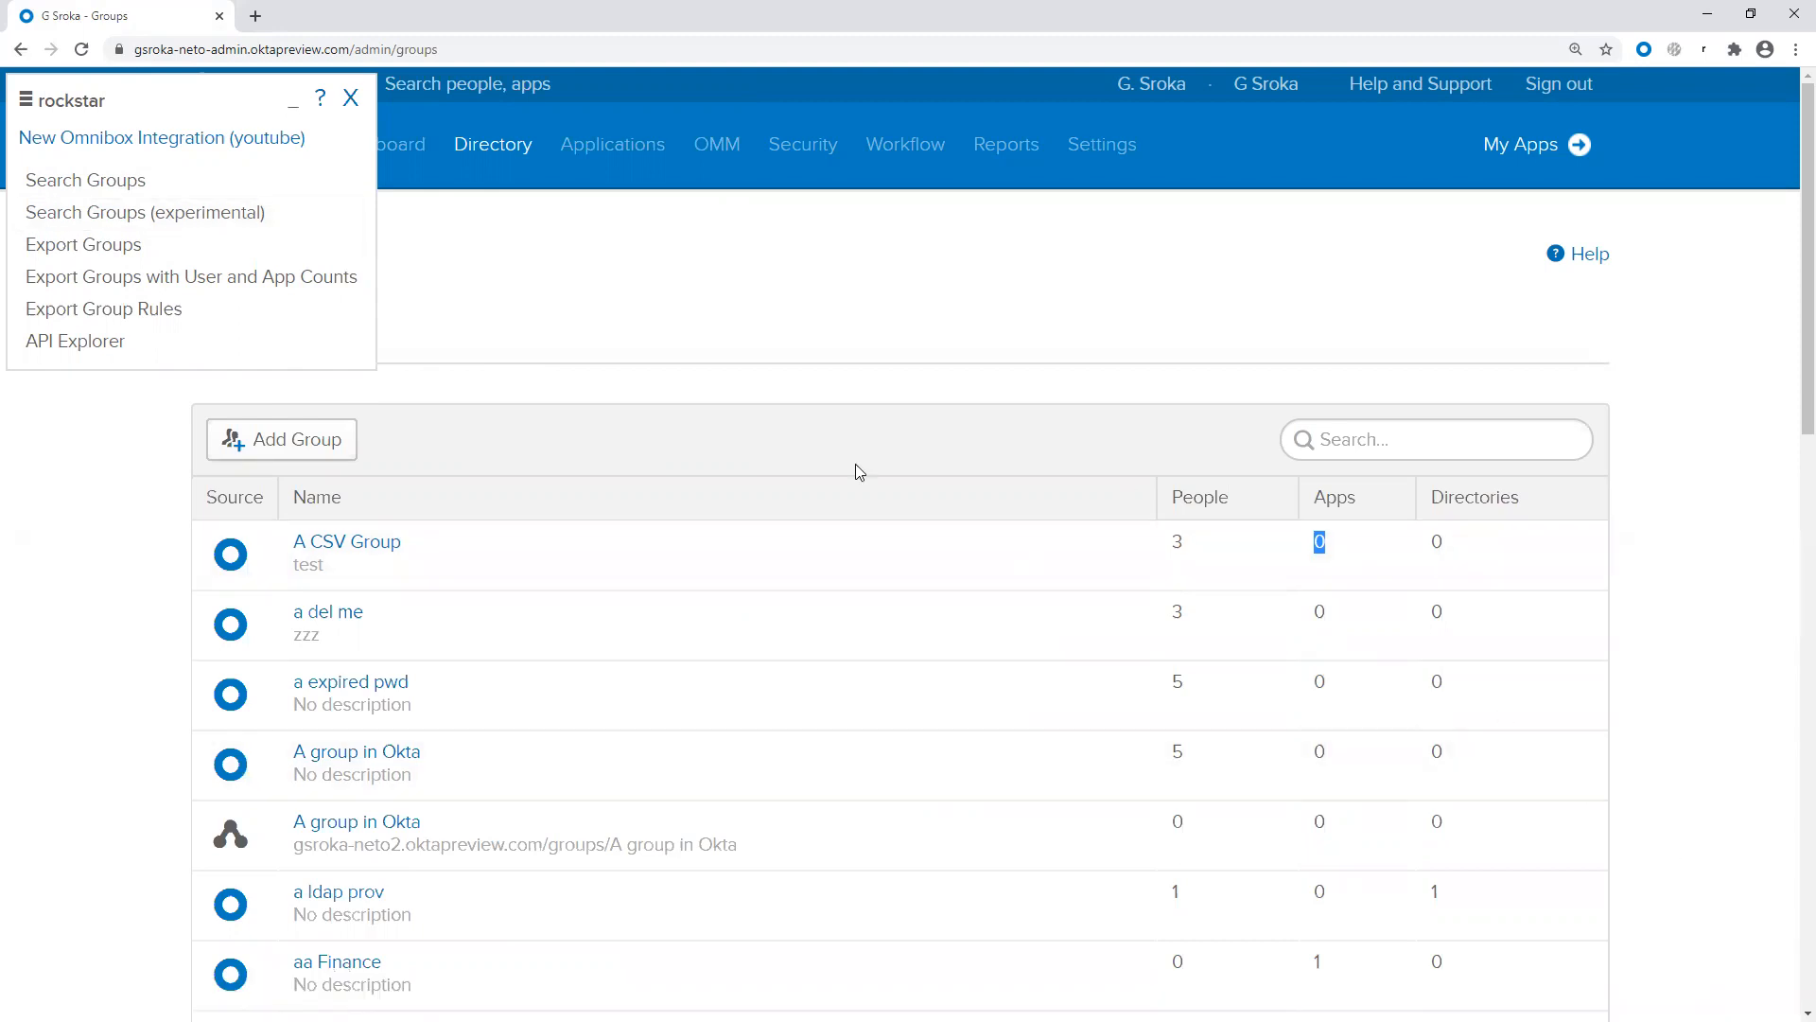
pyautogui.click(132, 416)
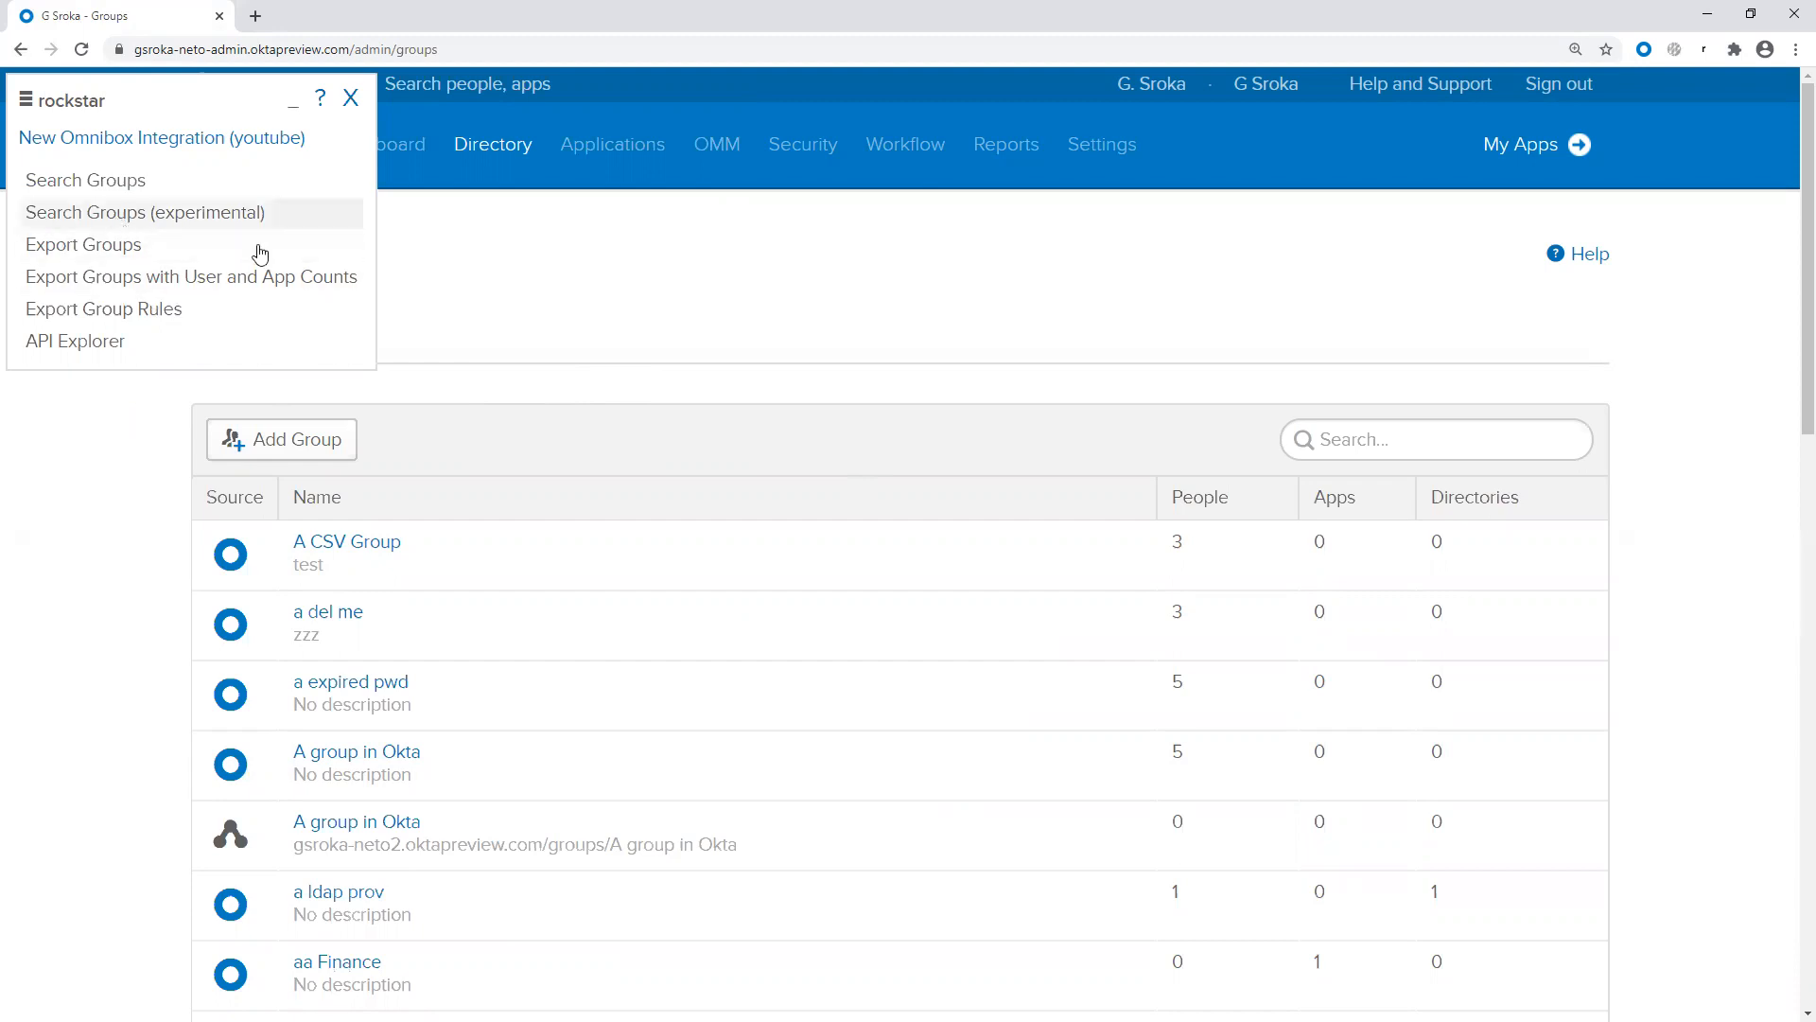
# Step: Search the Groups list for "group" with Okta's built-in search and review the matching groups
pyautogui.click(1385, 439)
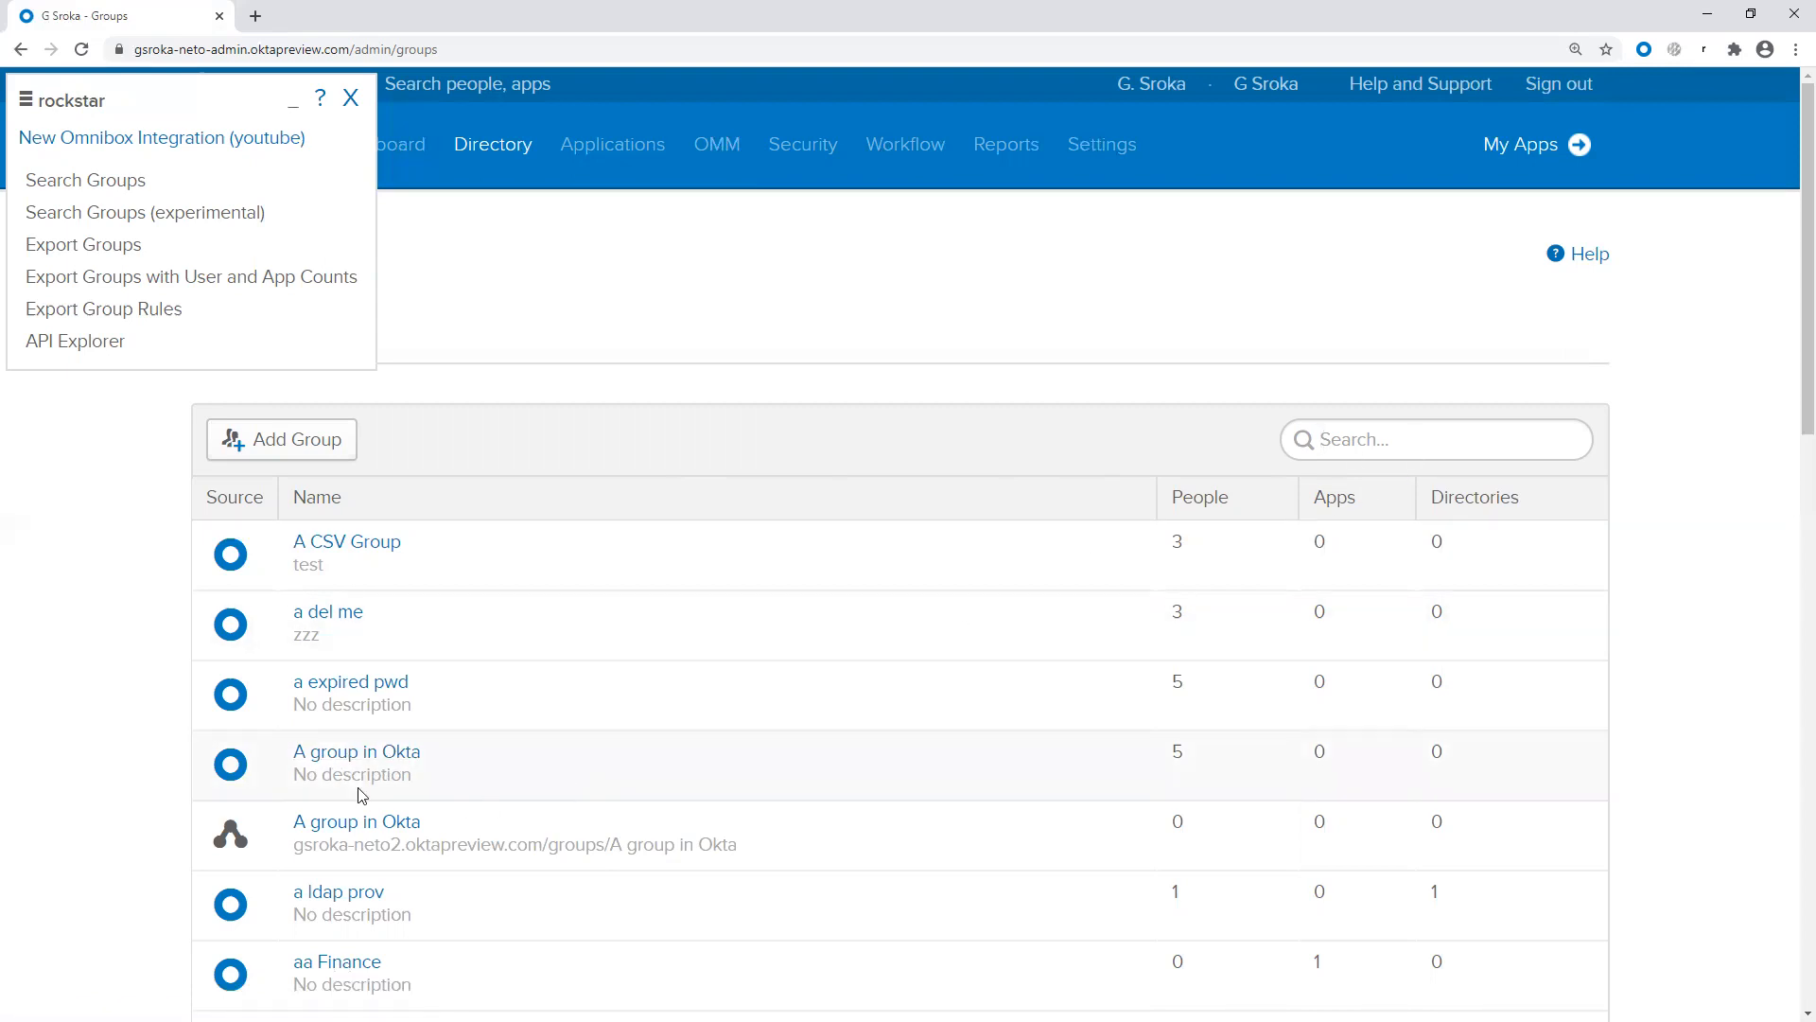
pyautogui.click(1367, 426)
pyautogui.write('group')
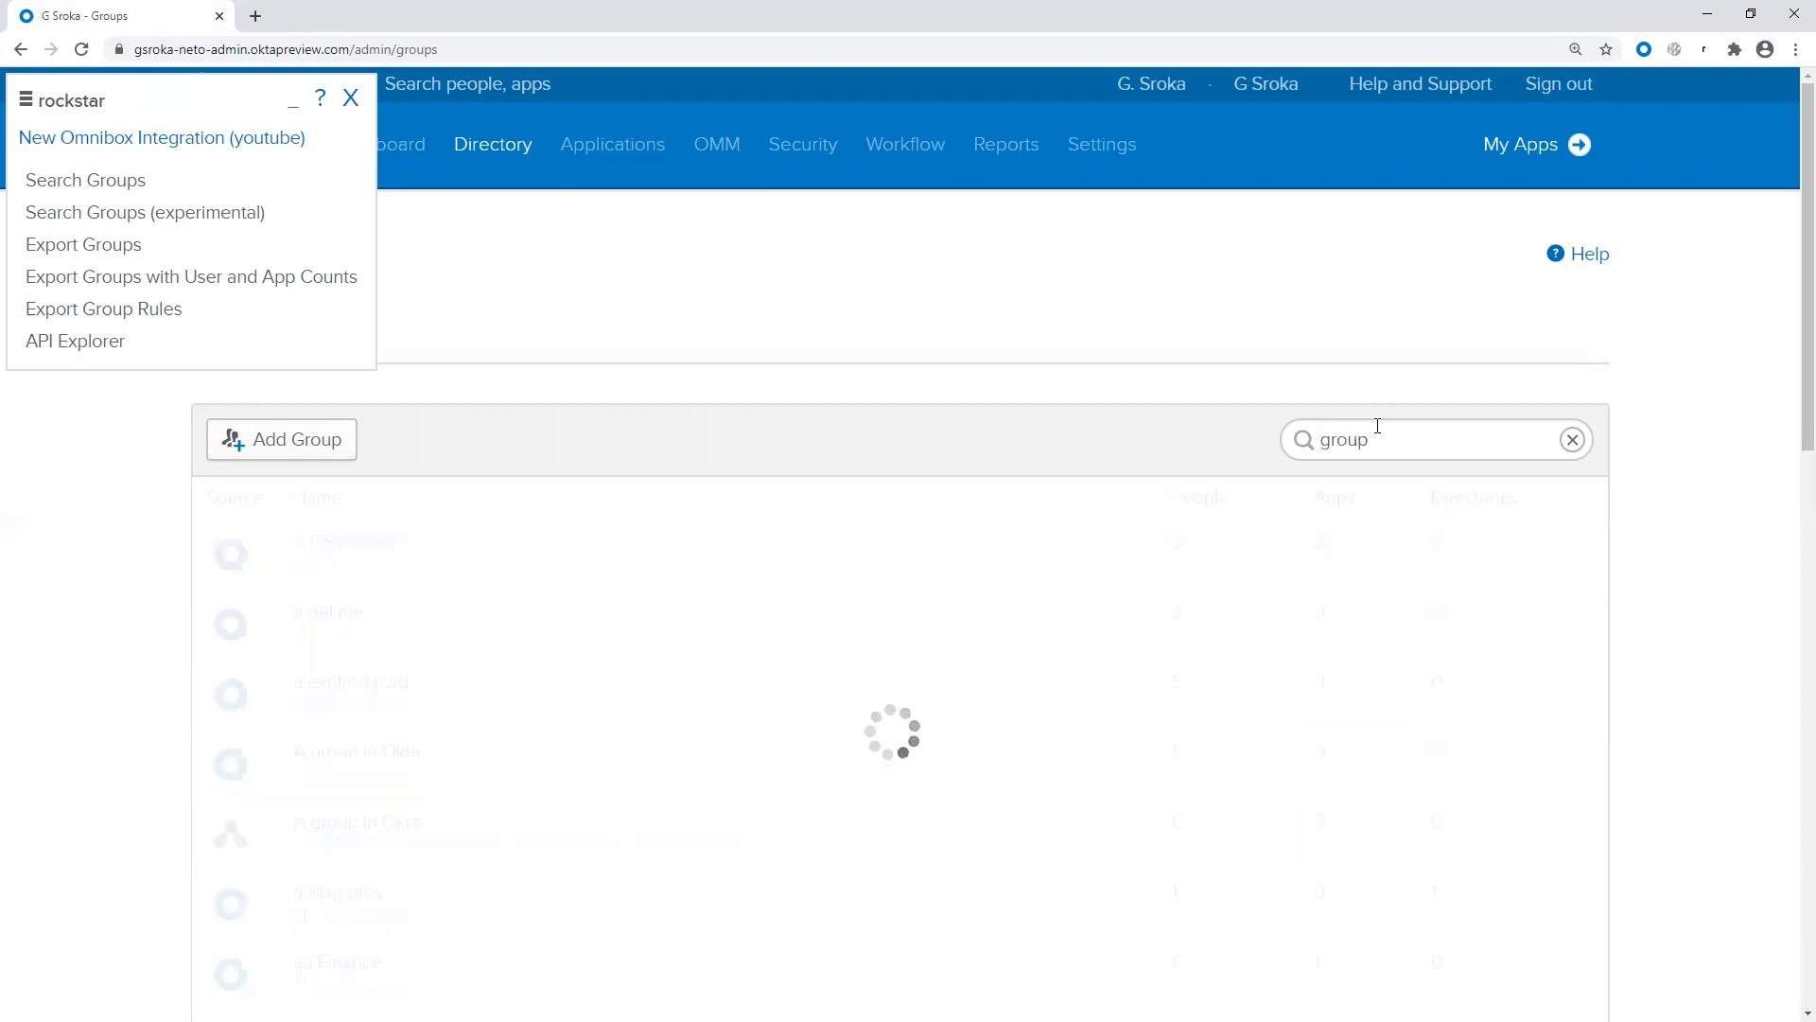
pyautogui.scroll(-4, 755, 497)
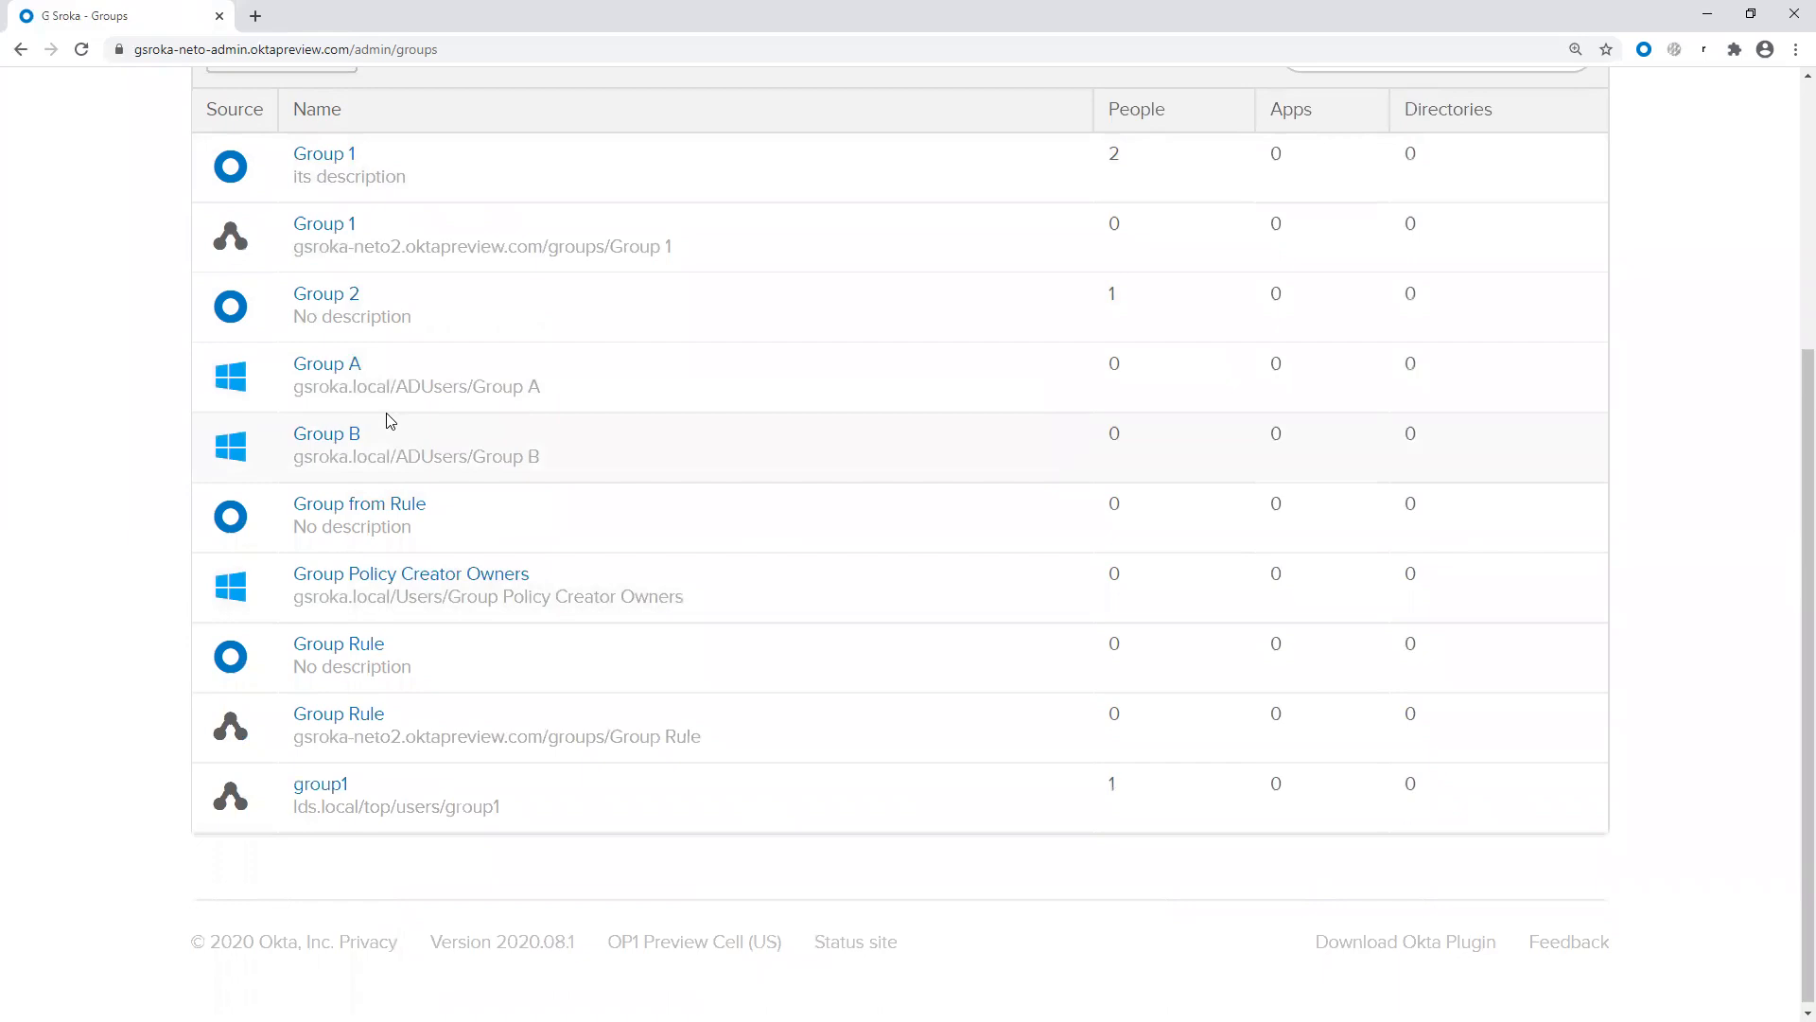
pyautogui.scroll(4, 389, 418)
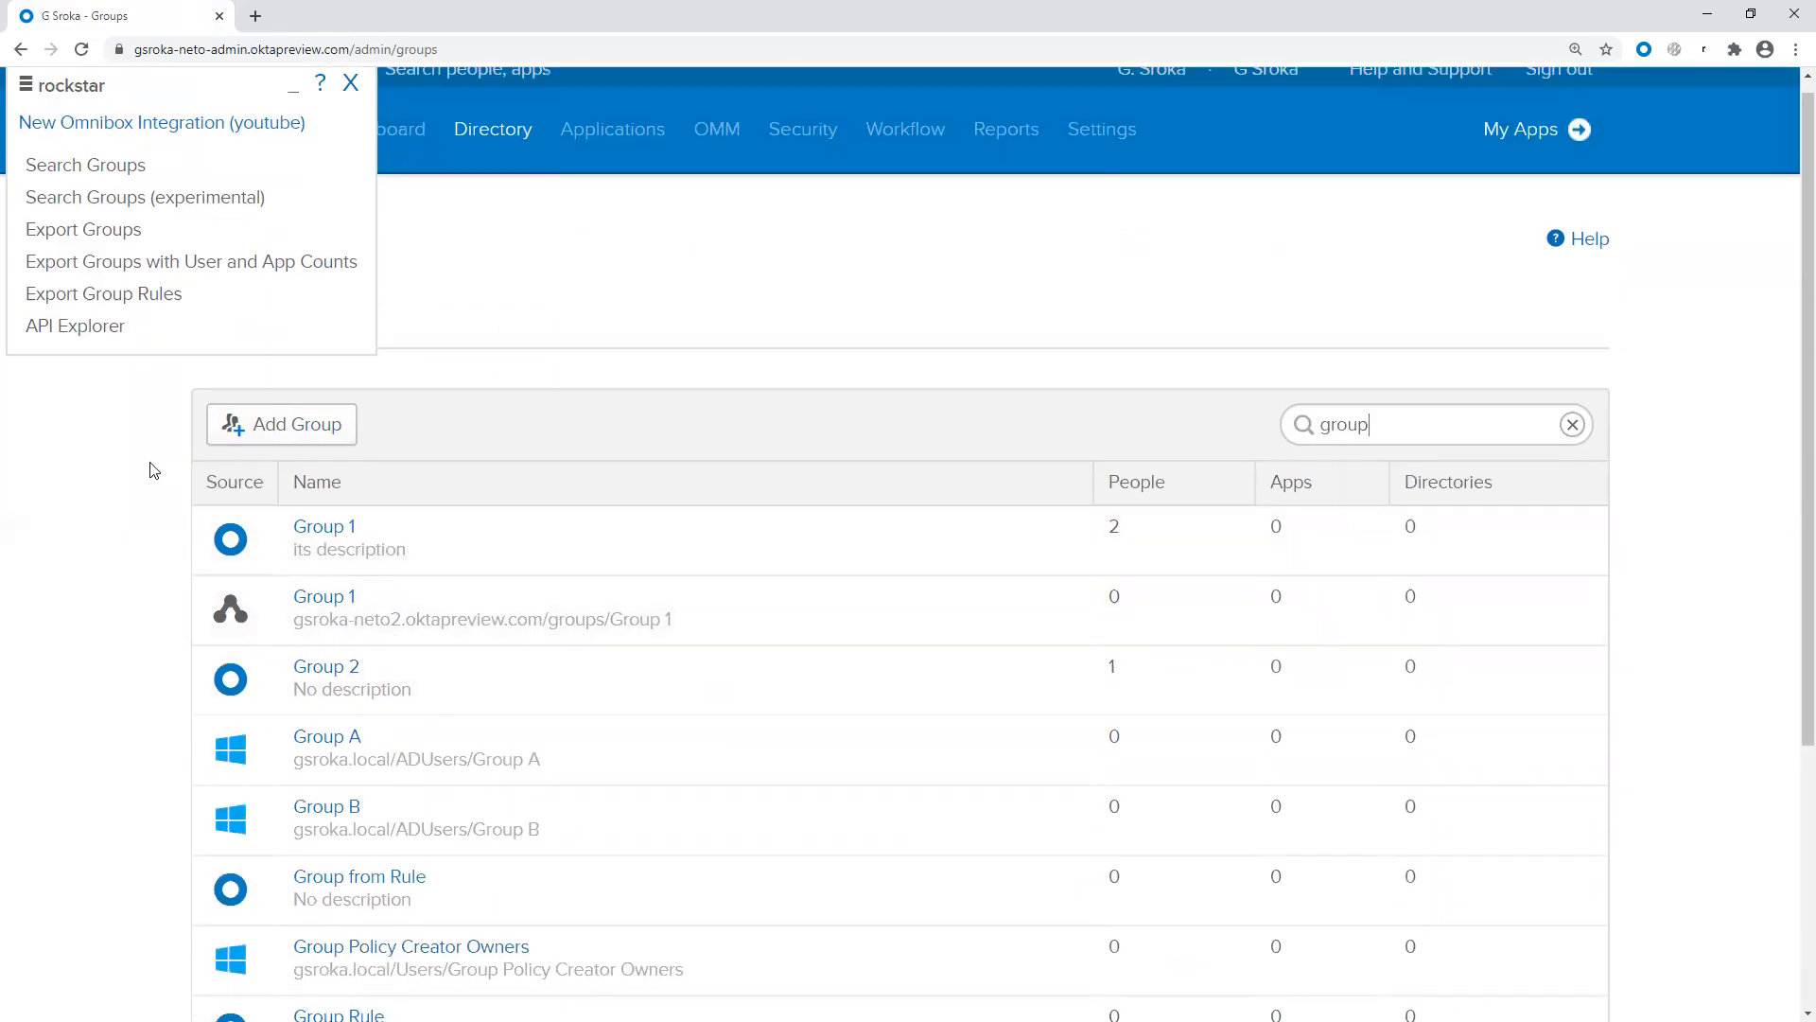
pyautogui.scroll(1, 154, 470)
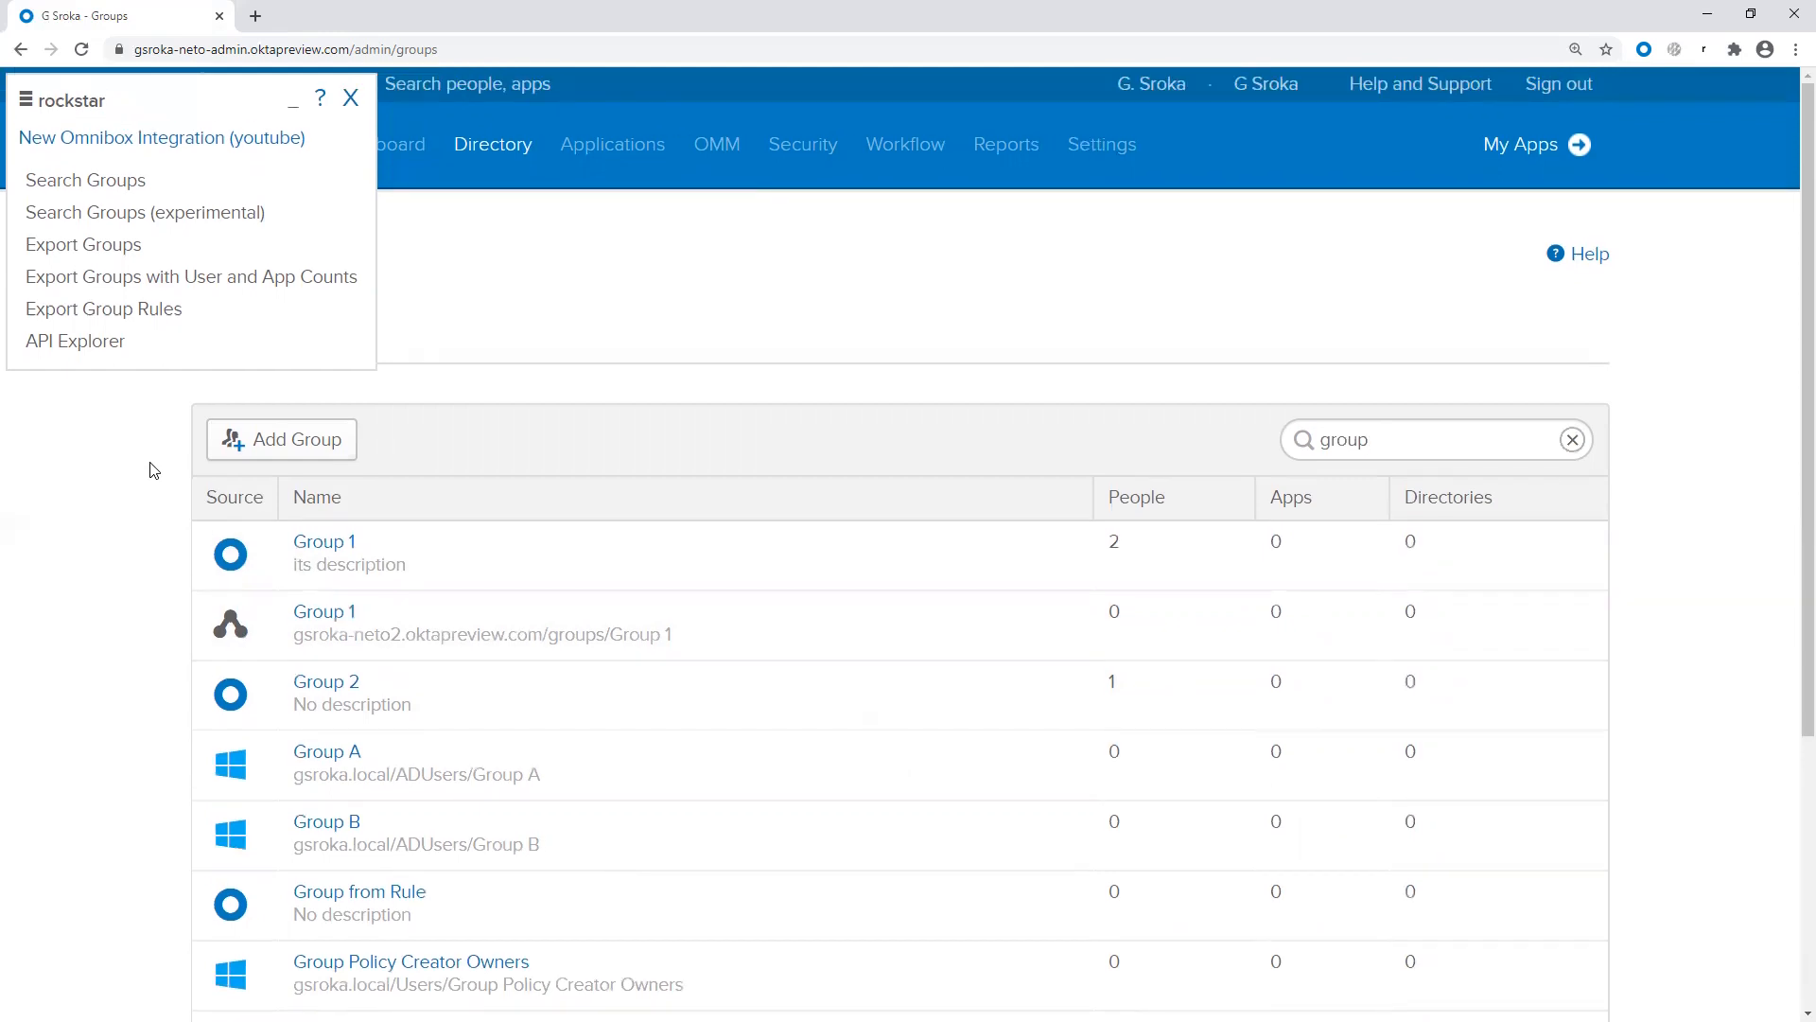
# Step: Search for "group" with rockstar's Search Groups, open the first A group in Okta result, and return to the Groups page
pyautogui.click(127, 184)
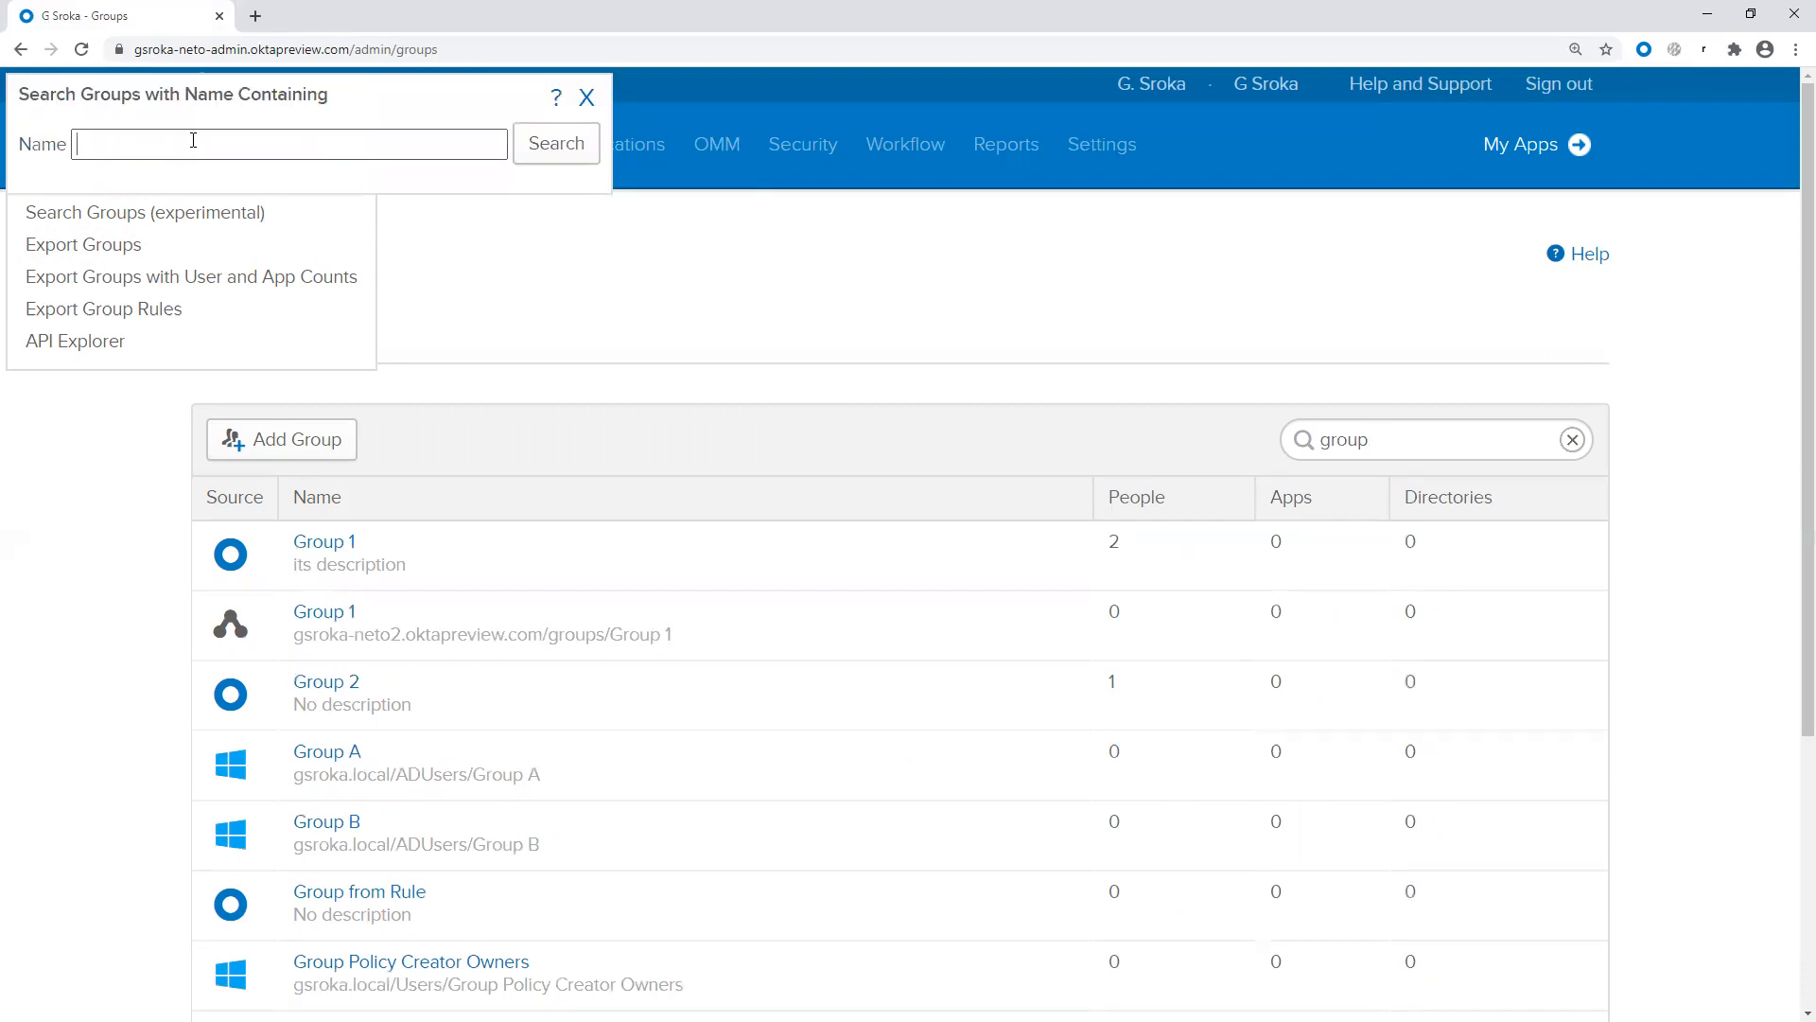
pyautogui.write('group')
pyautogui.press('Return')
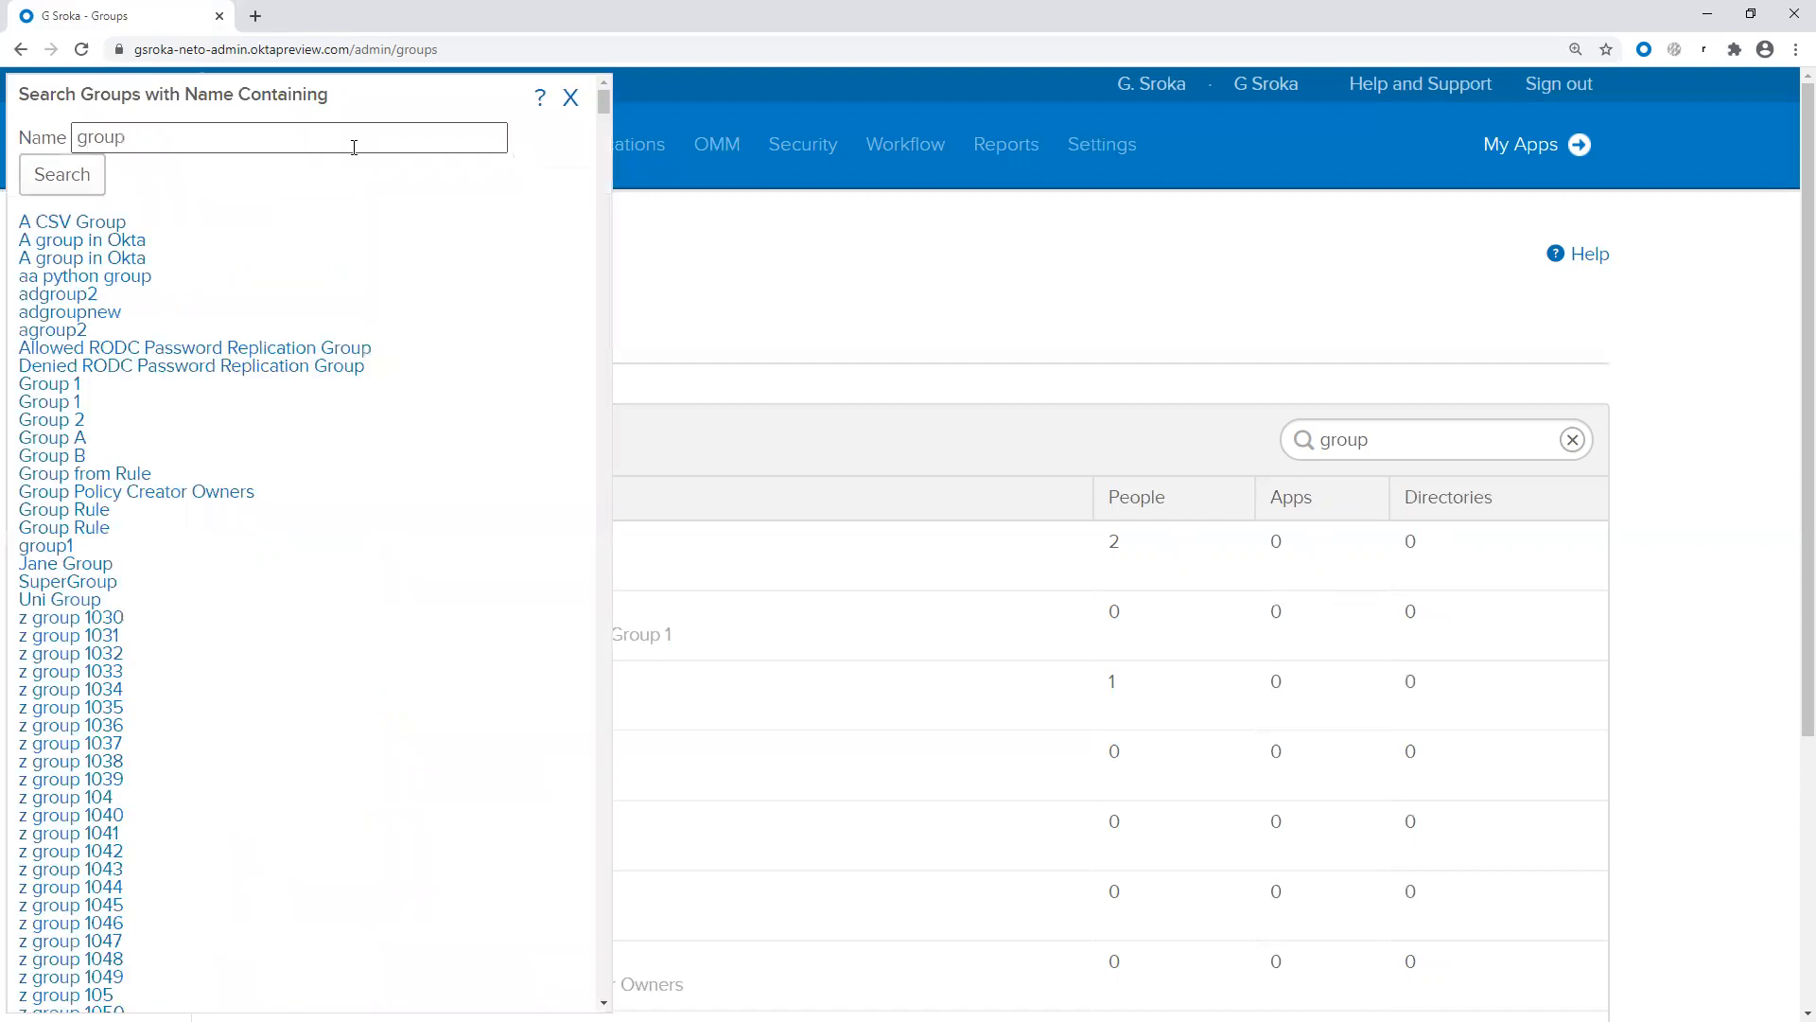
pyautogui.click(122, 248)
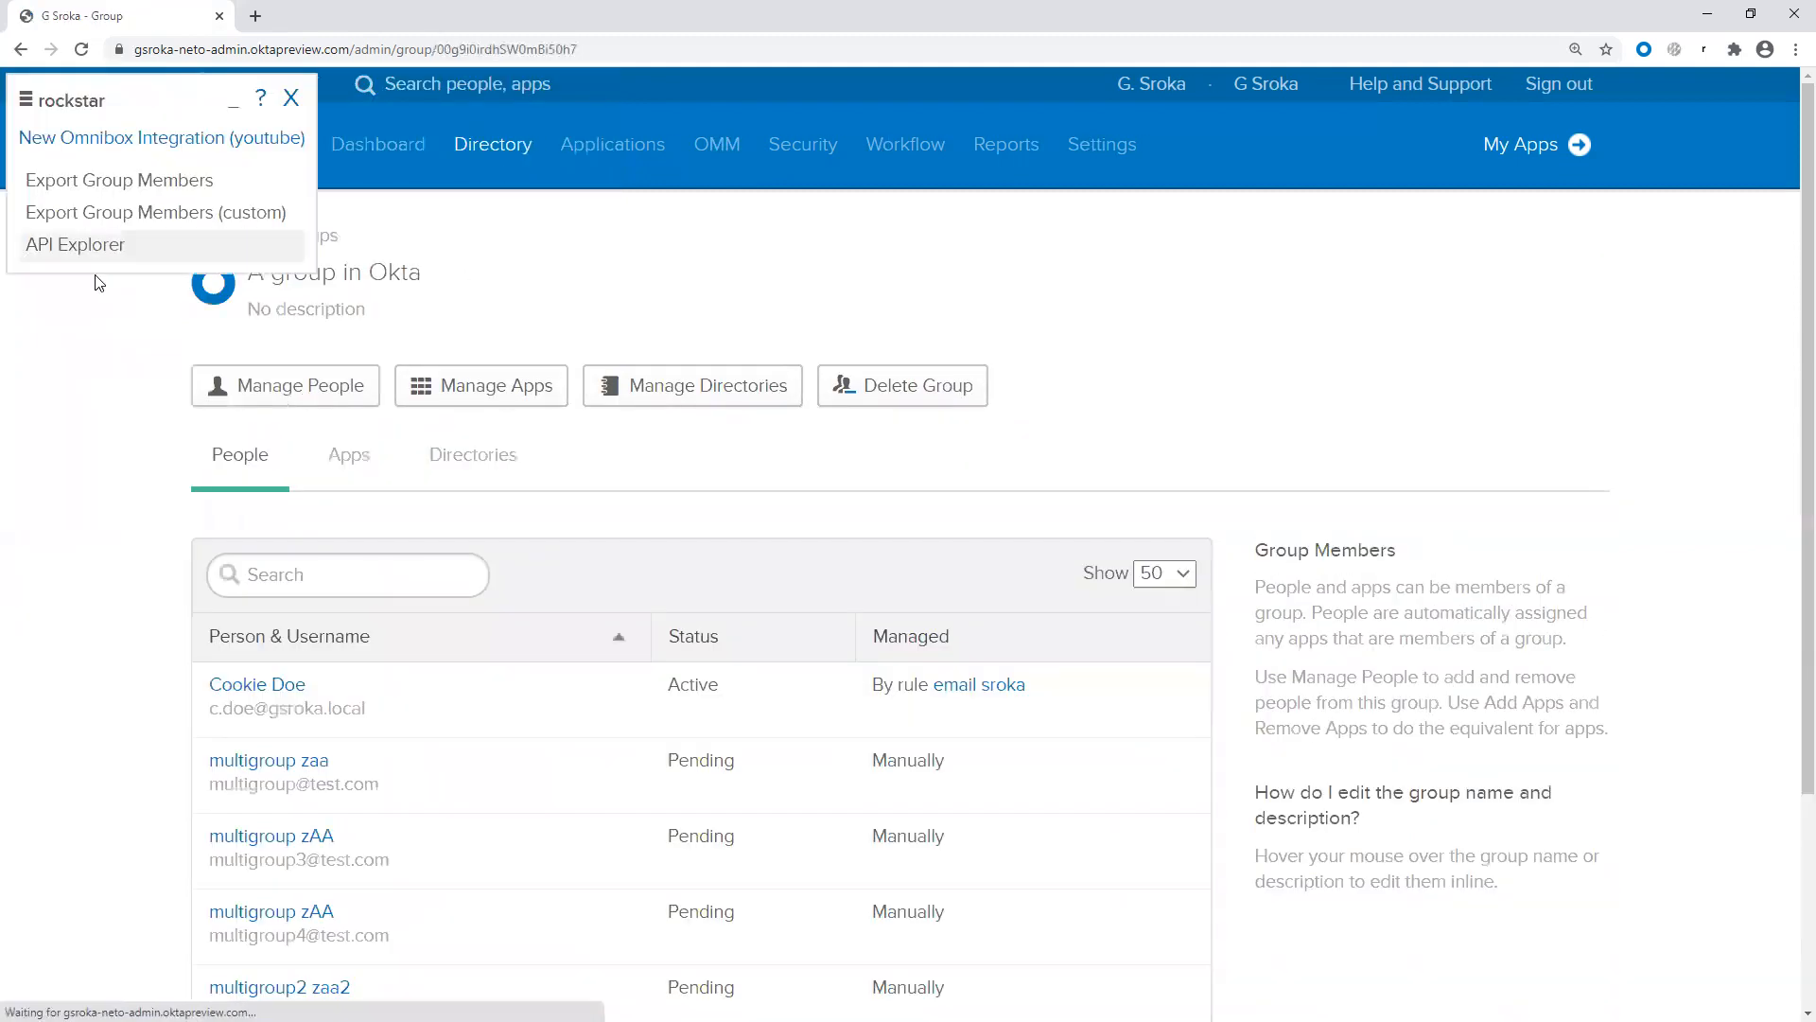
pyautogui.hotkey('ctrl', '-')
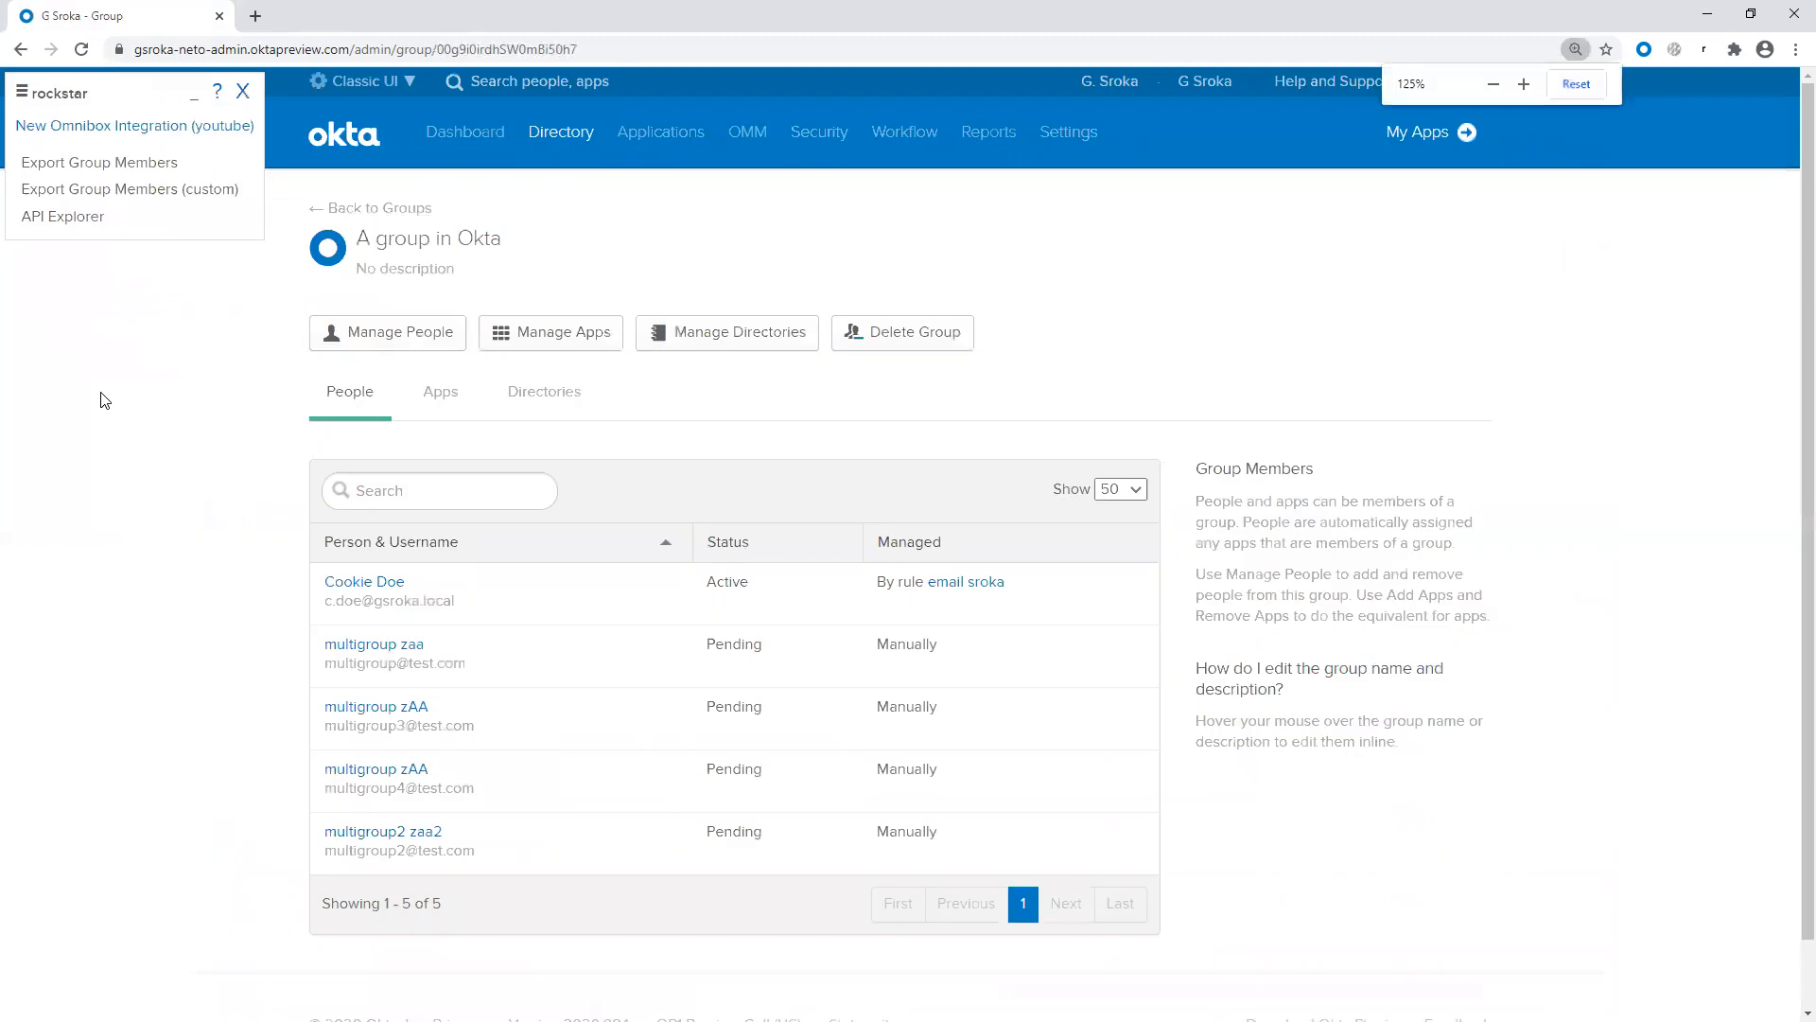
pyautogui.click(26, 49)
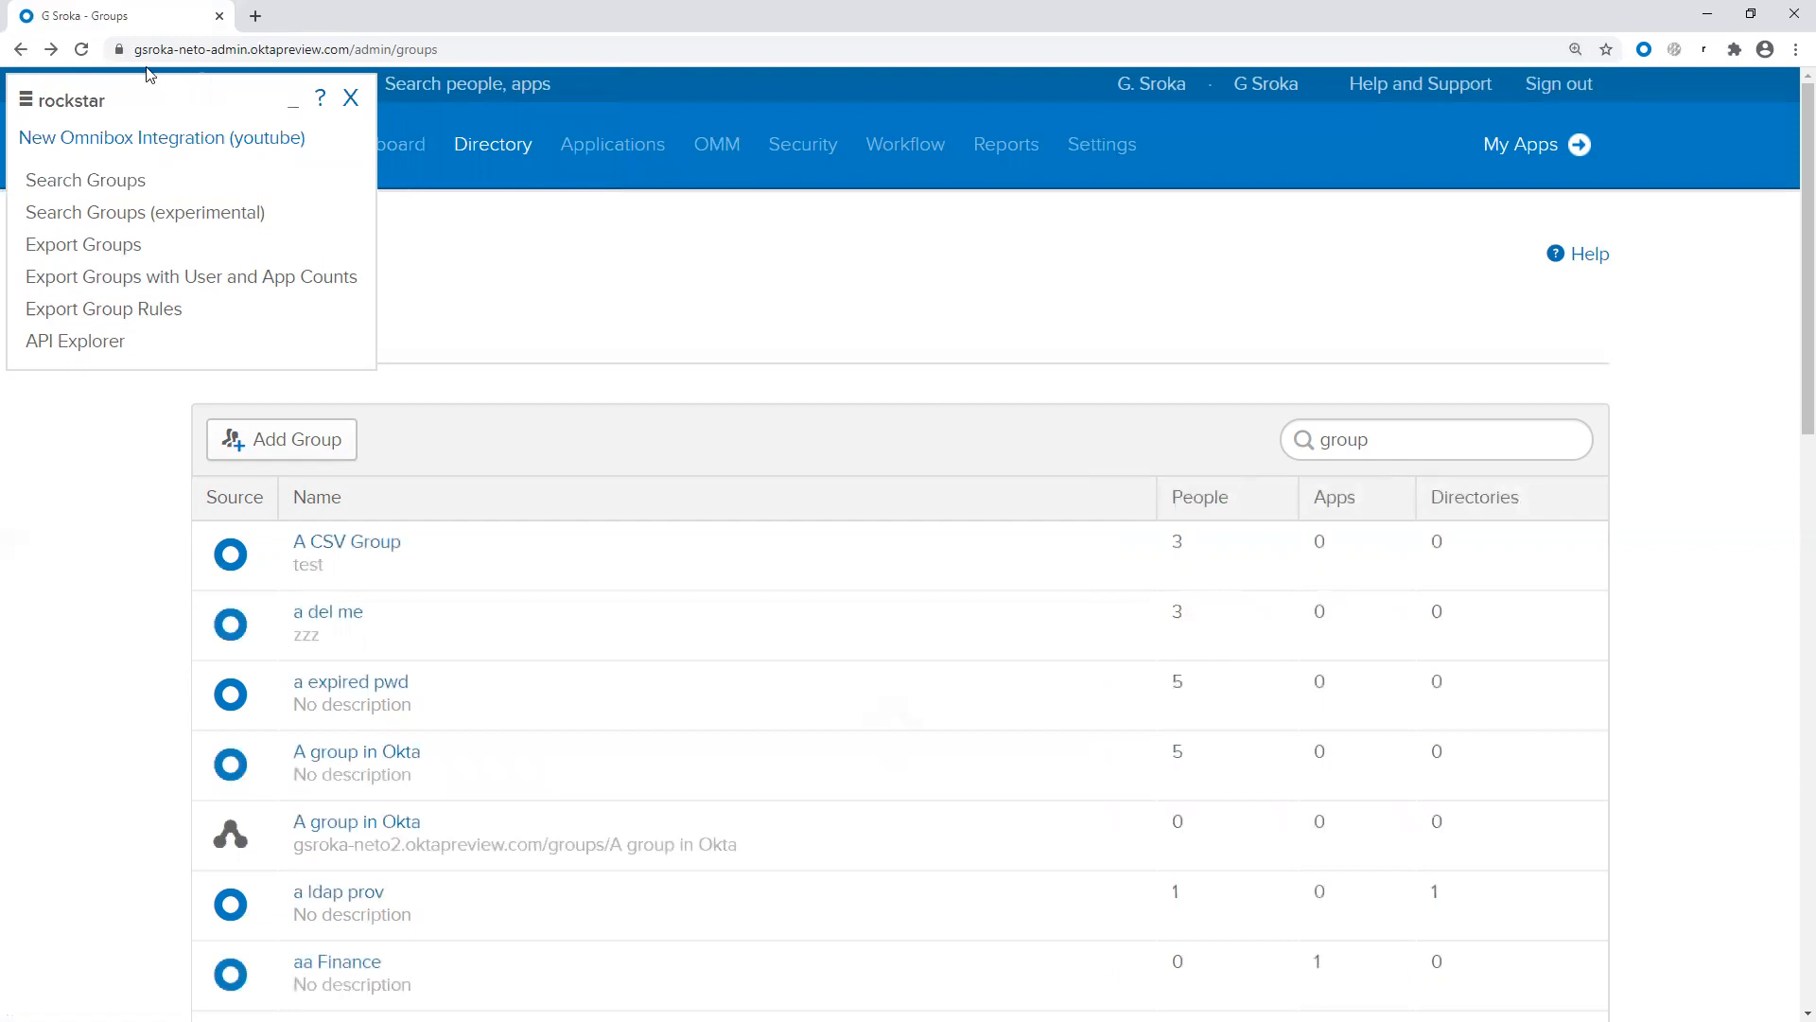
# Step: Reload the Groups page and search for "group" using rockstar's experimental group search
pyautogui.click(82, 49)
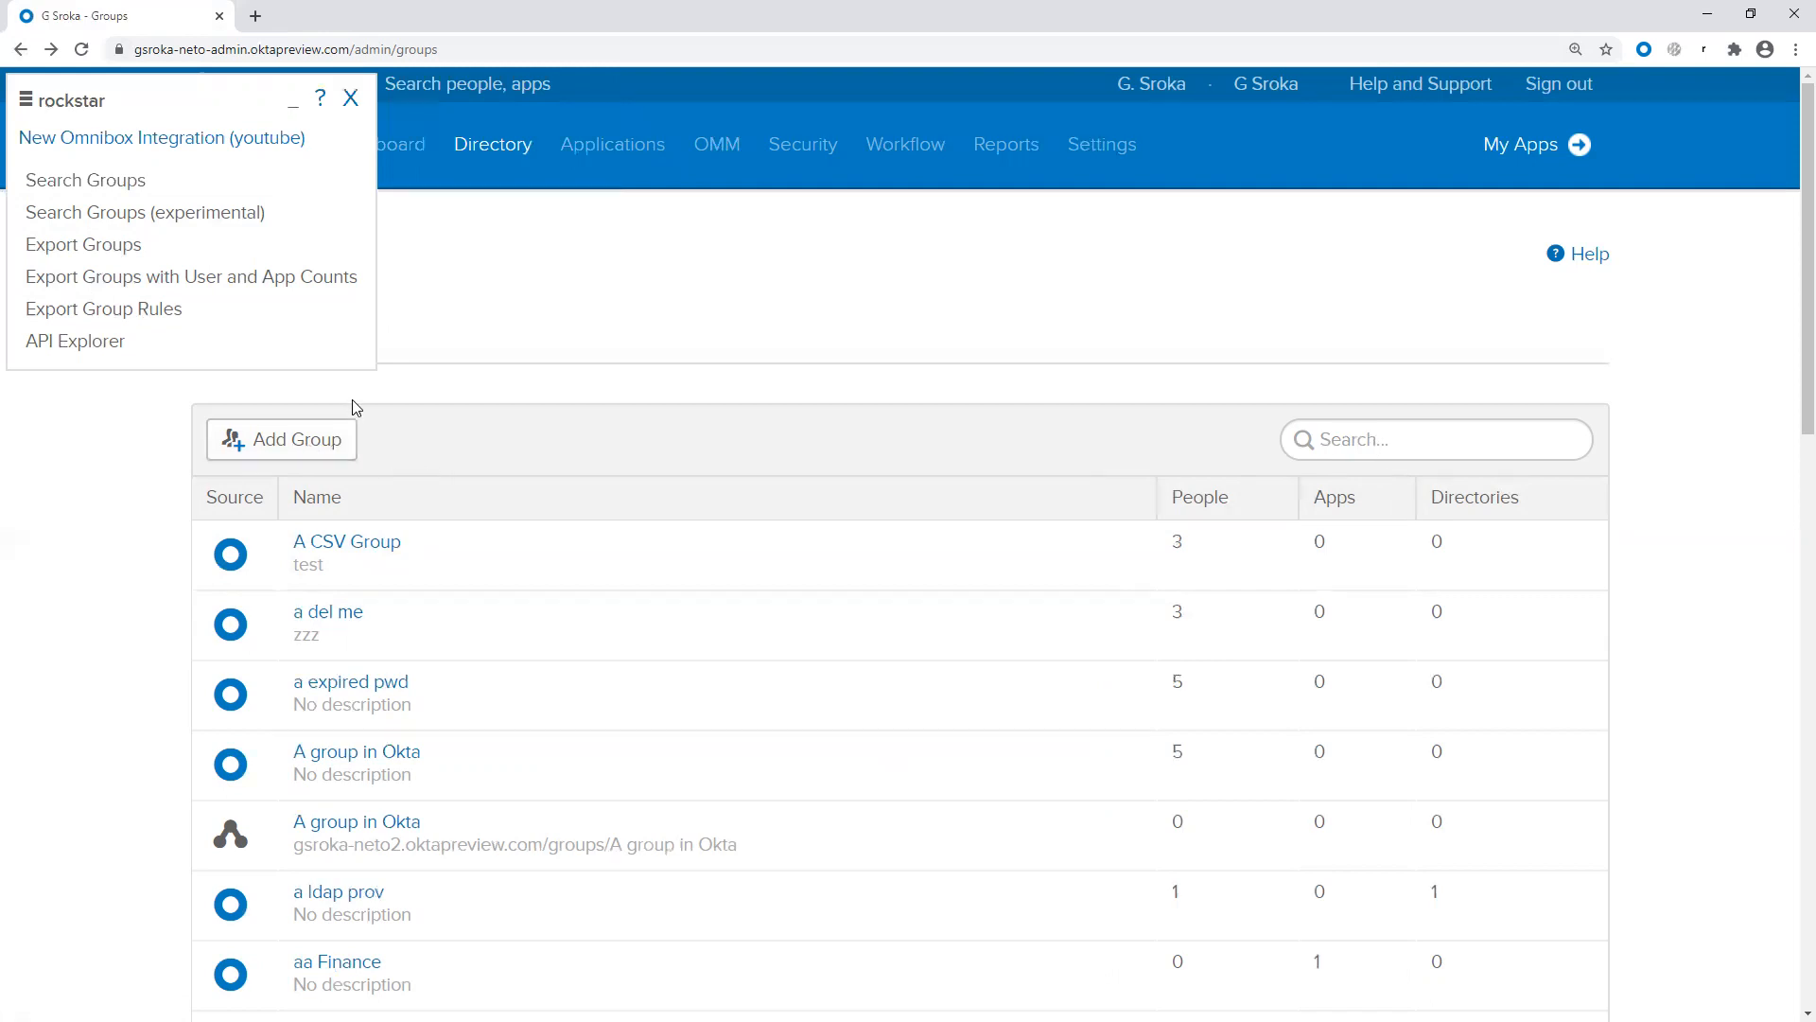
pyautogui.click(219, 222)
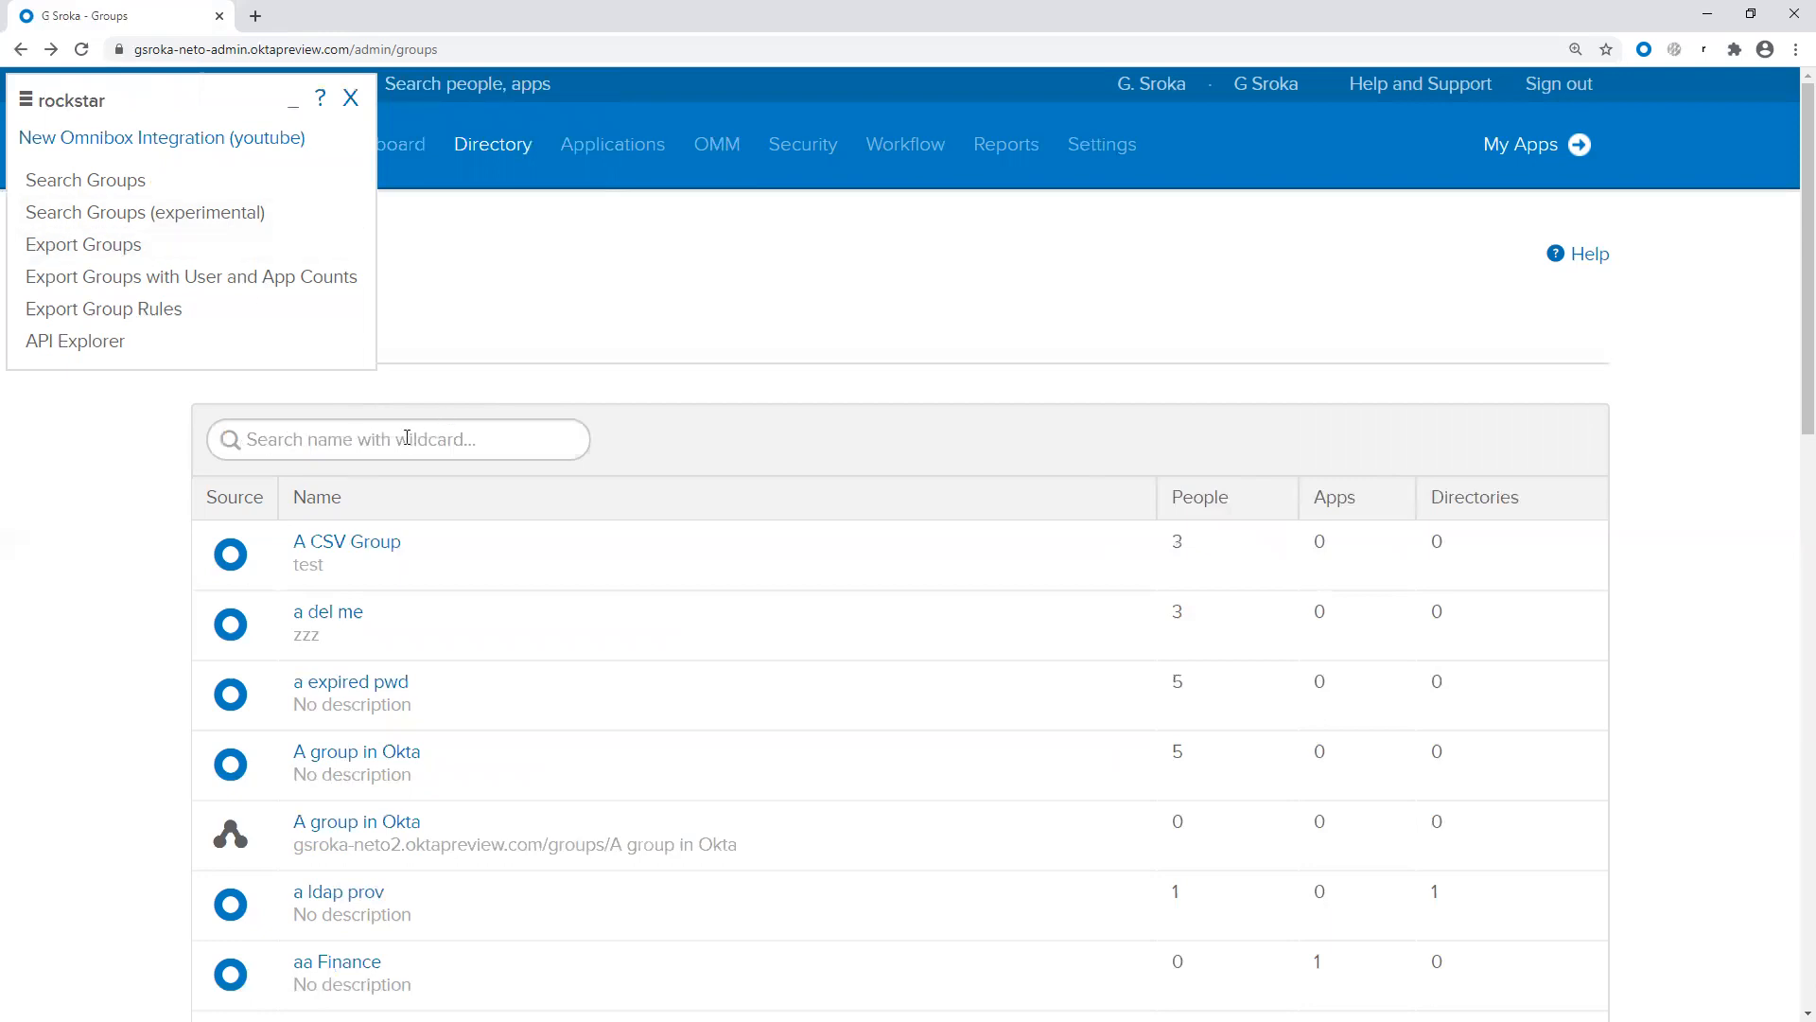
pyautogui.write('group')
pyautogui.scroll(-2, 102, 505)
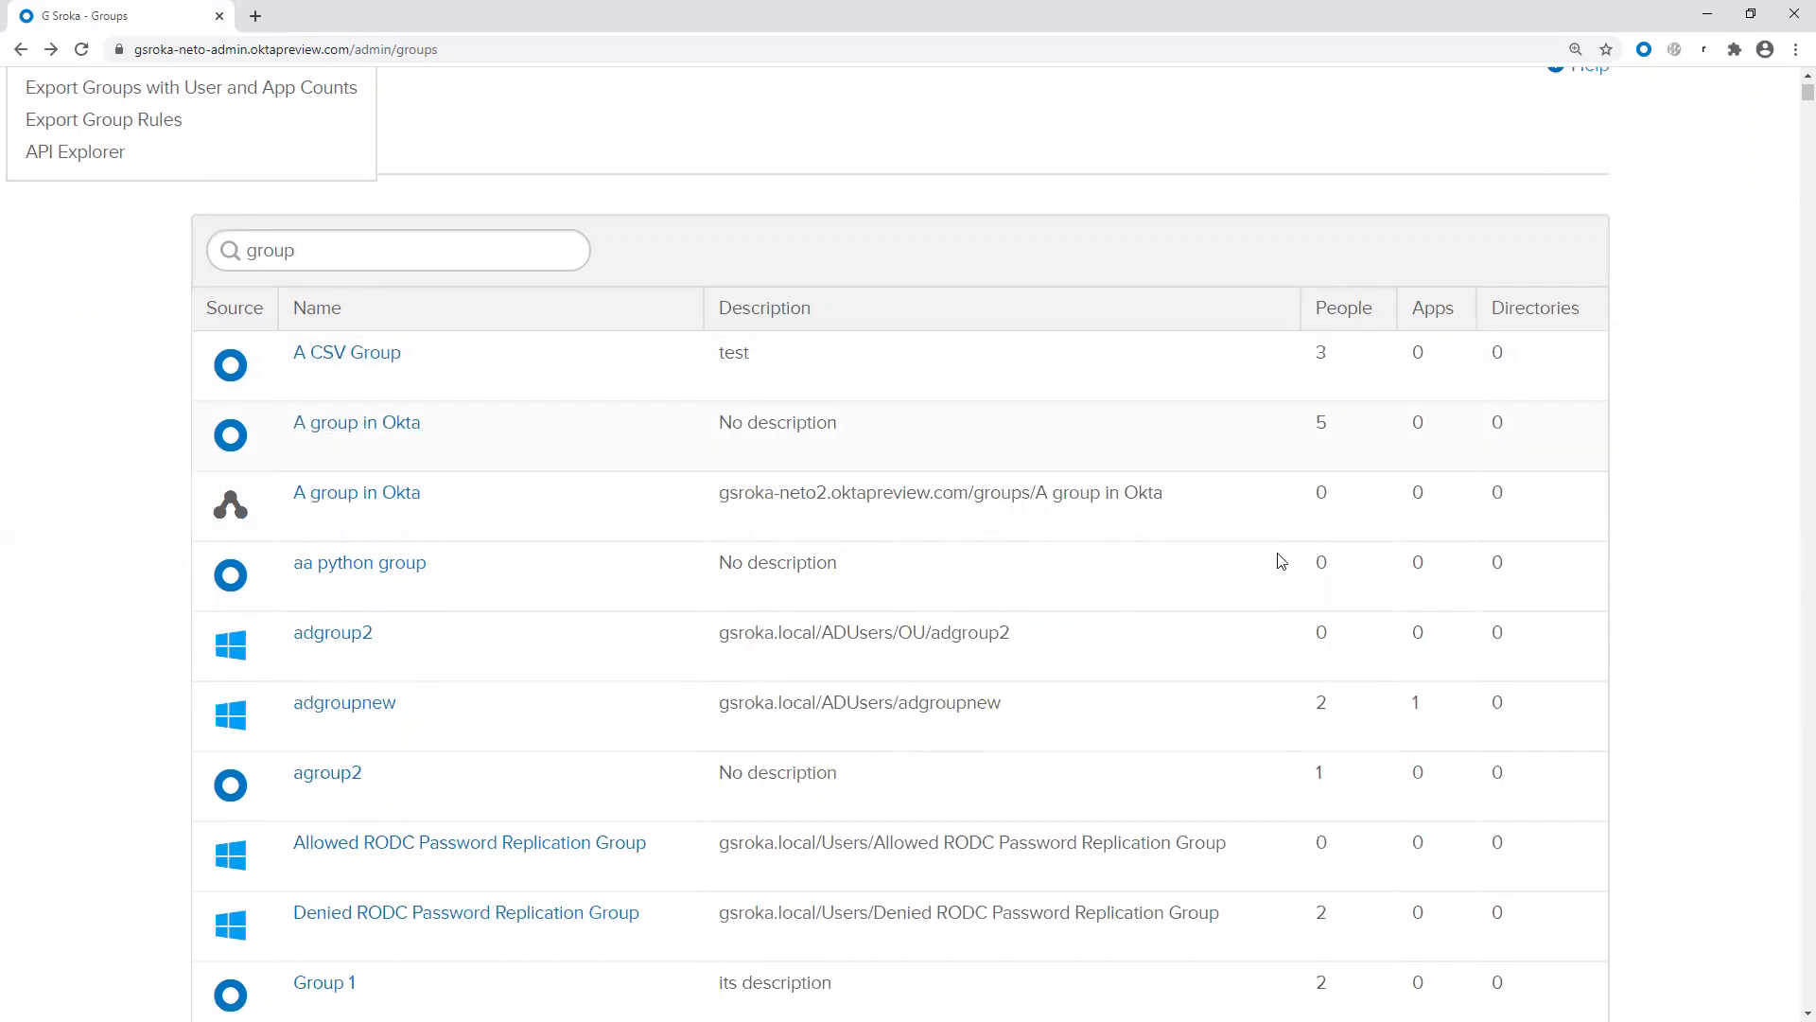
# Step: Open the Okta-sourced group A group in Okta from the experimental search results and view its members
pyautogui.click(341, 427)
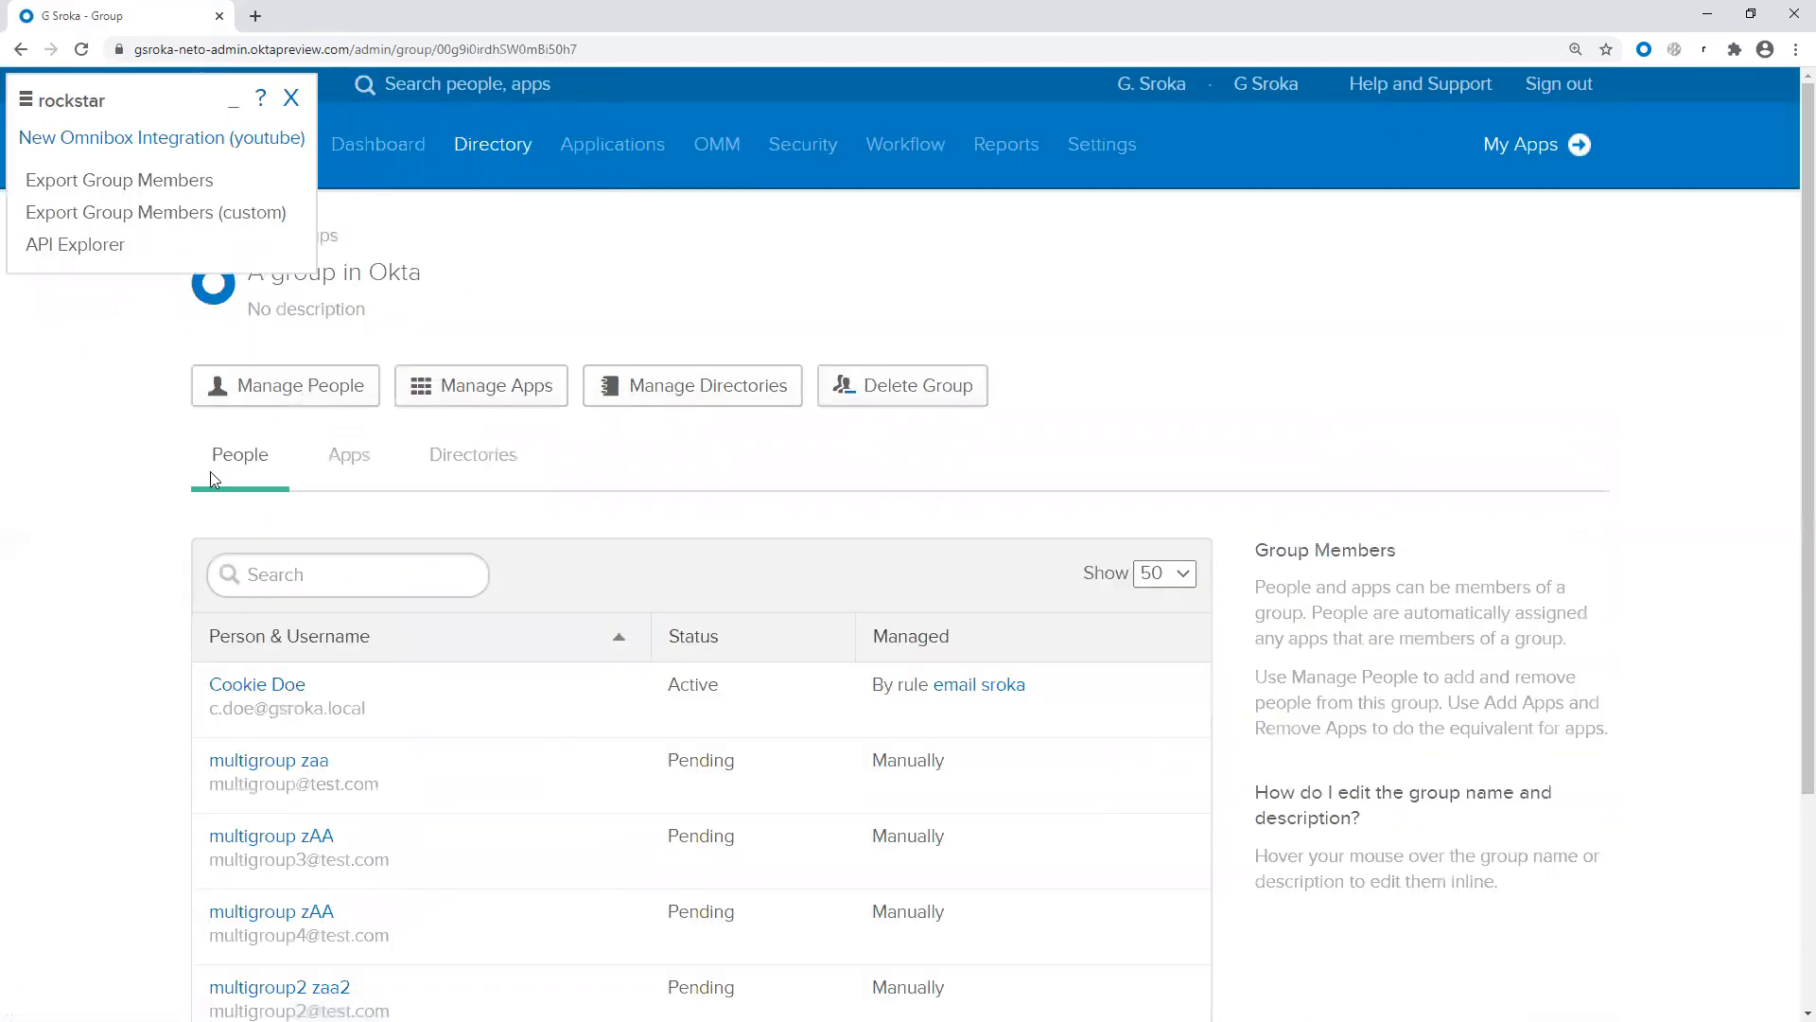
pyautogui.hotkey('ctrl', '-')
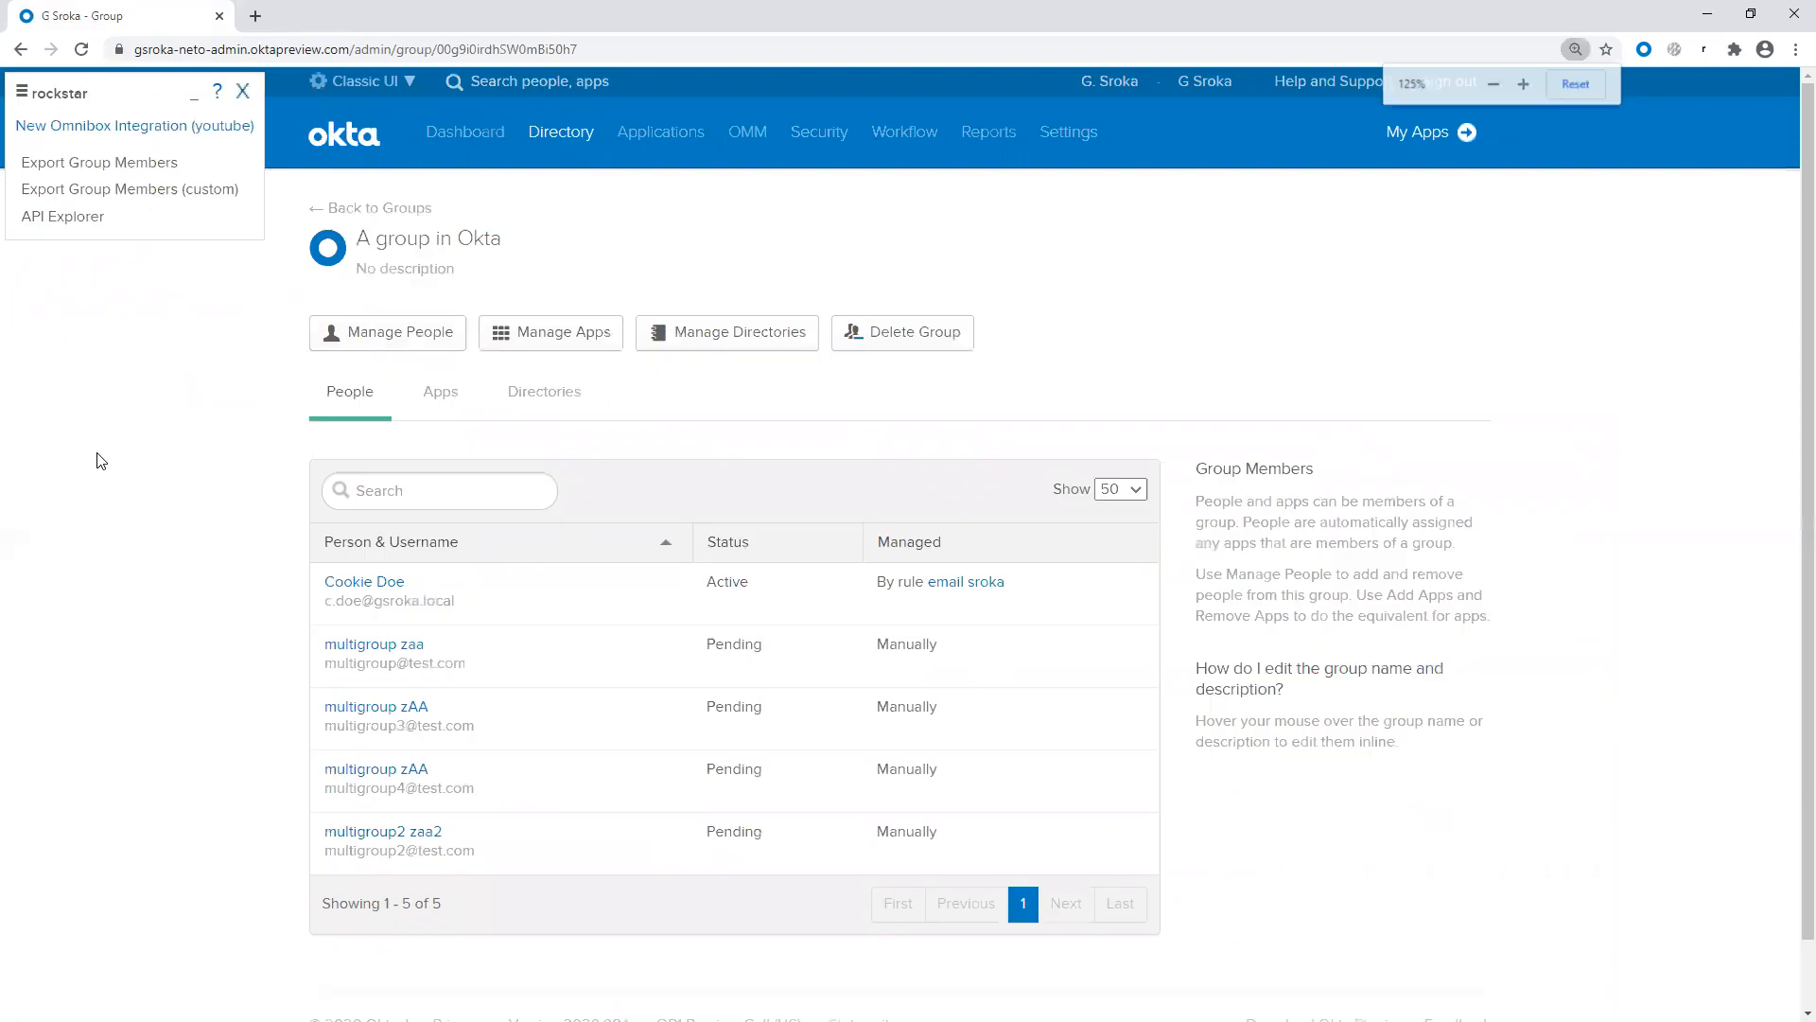
pyautogui.hotkey('ctrl', '+')
# Step: Open the People page and search for users by last name with rockstar's experimental user search
pyautogui.moveTo(495, 163)
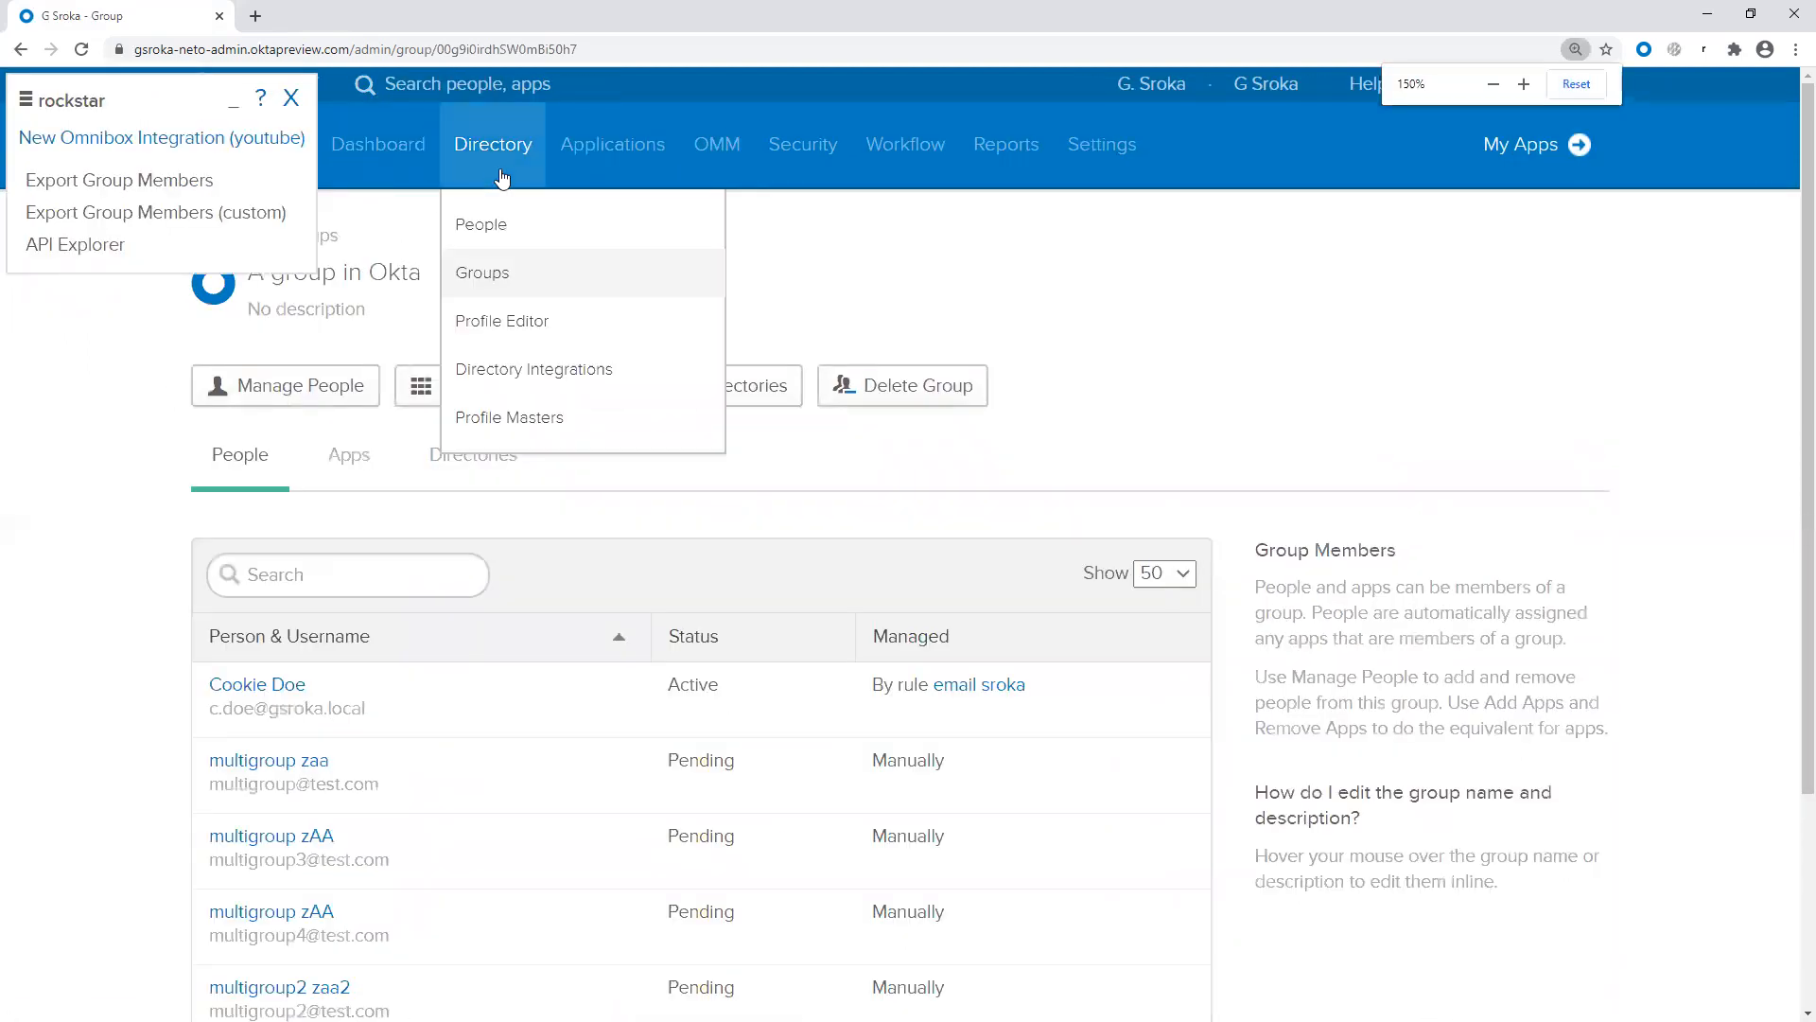
pyautogui.click(486, 228)
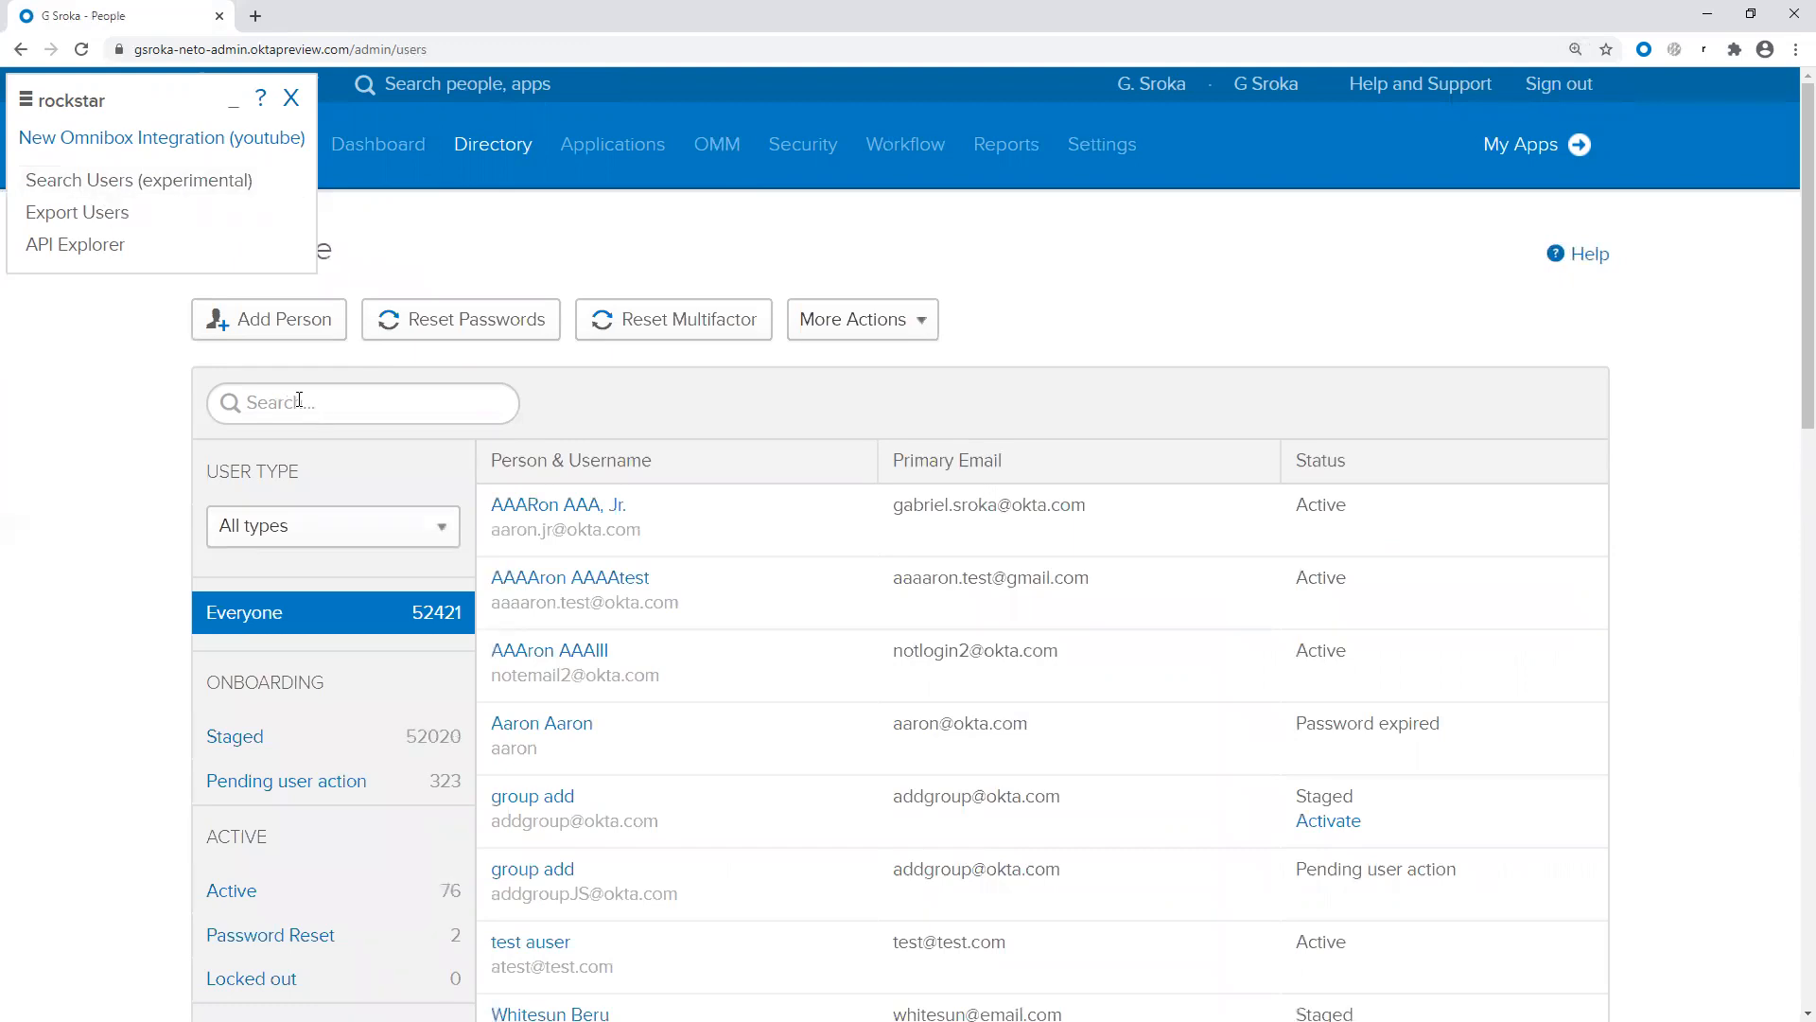
pyautogui.click(186, 189)
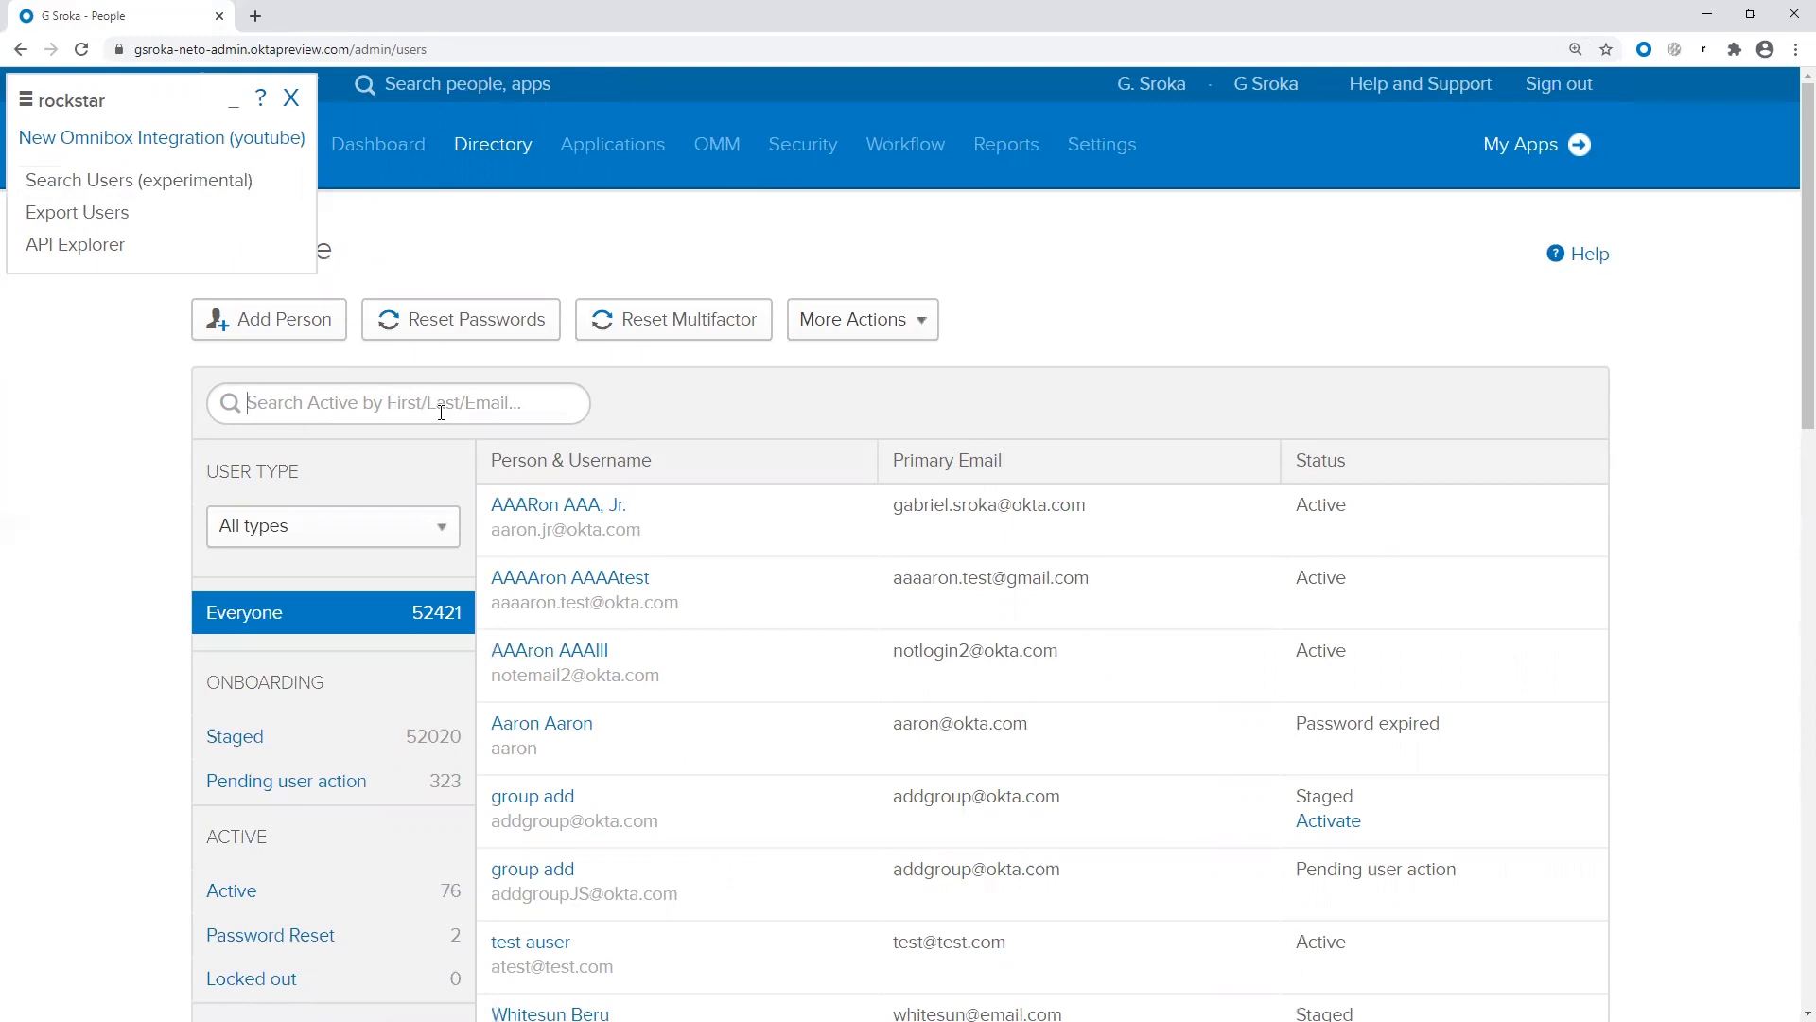
pyautogui.write('doe')
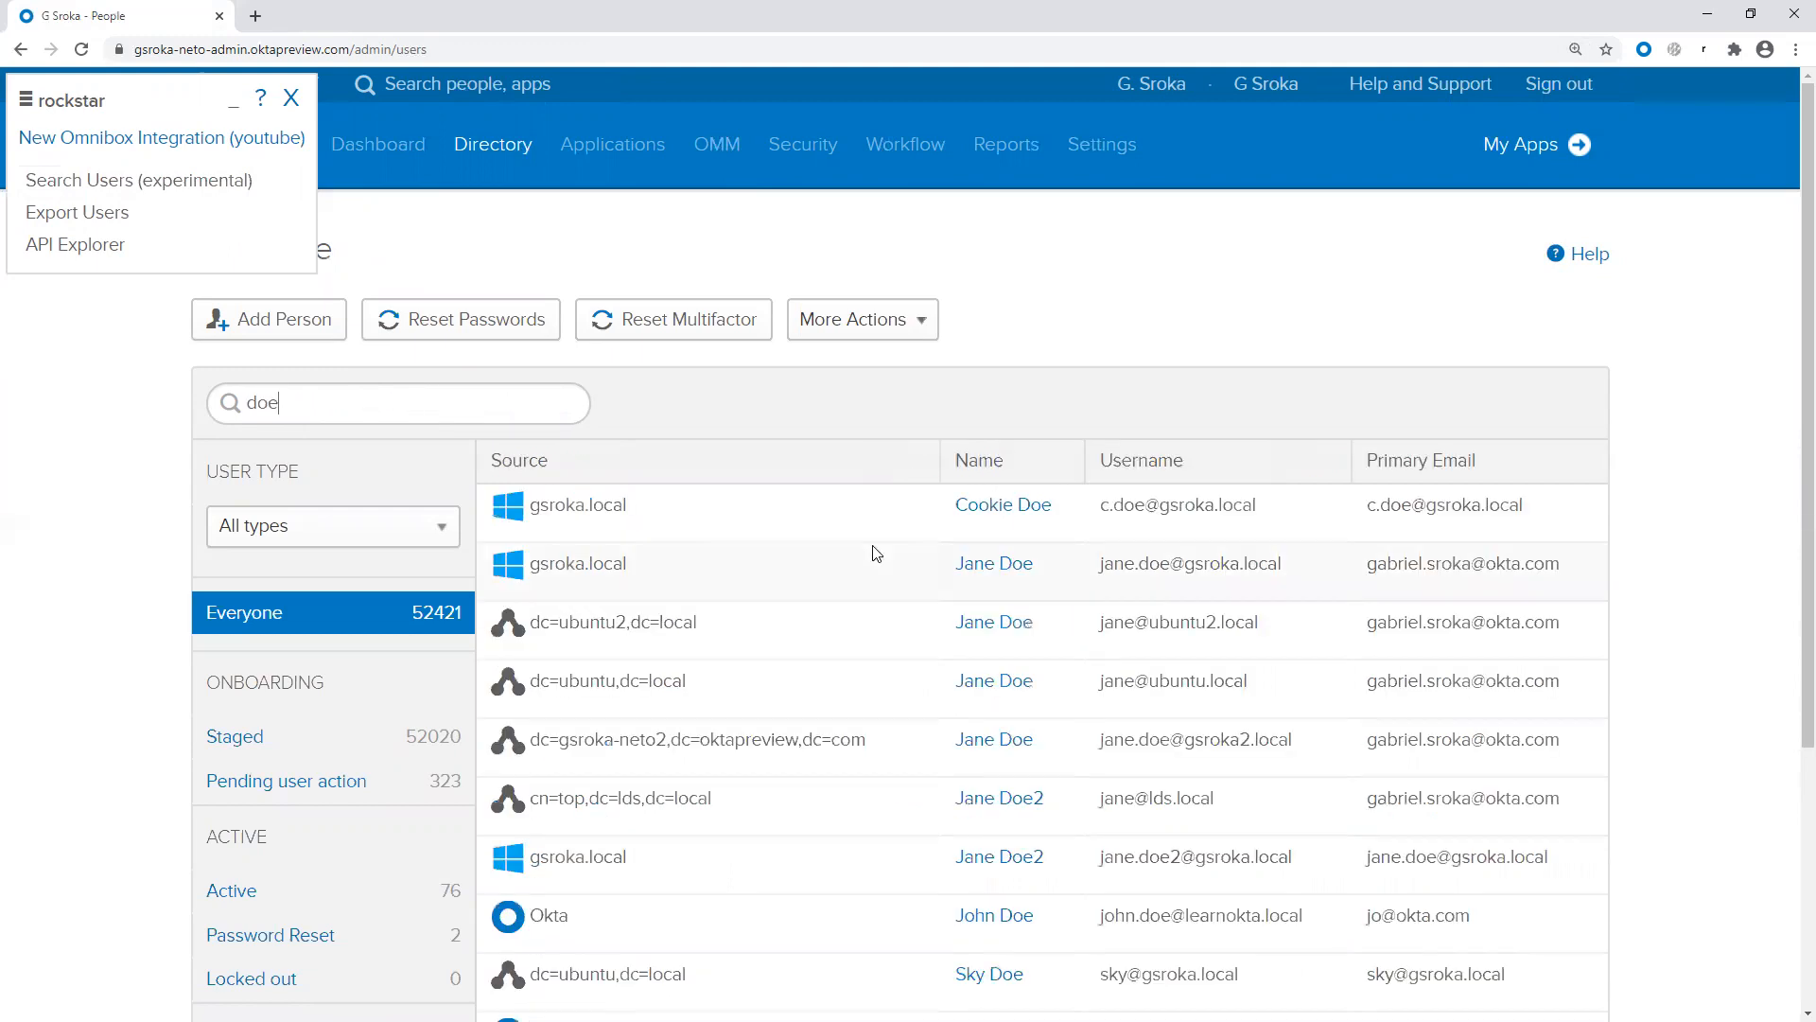
# Step: Examine the Source column of the user search results, highlighting the LDAP directory entries and an Okta-sourced user
pyautogui.scroll(-1, 871, 549)
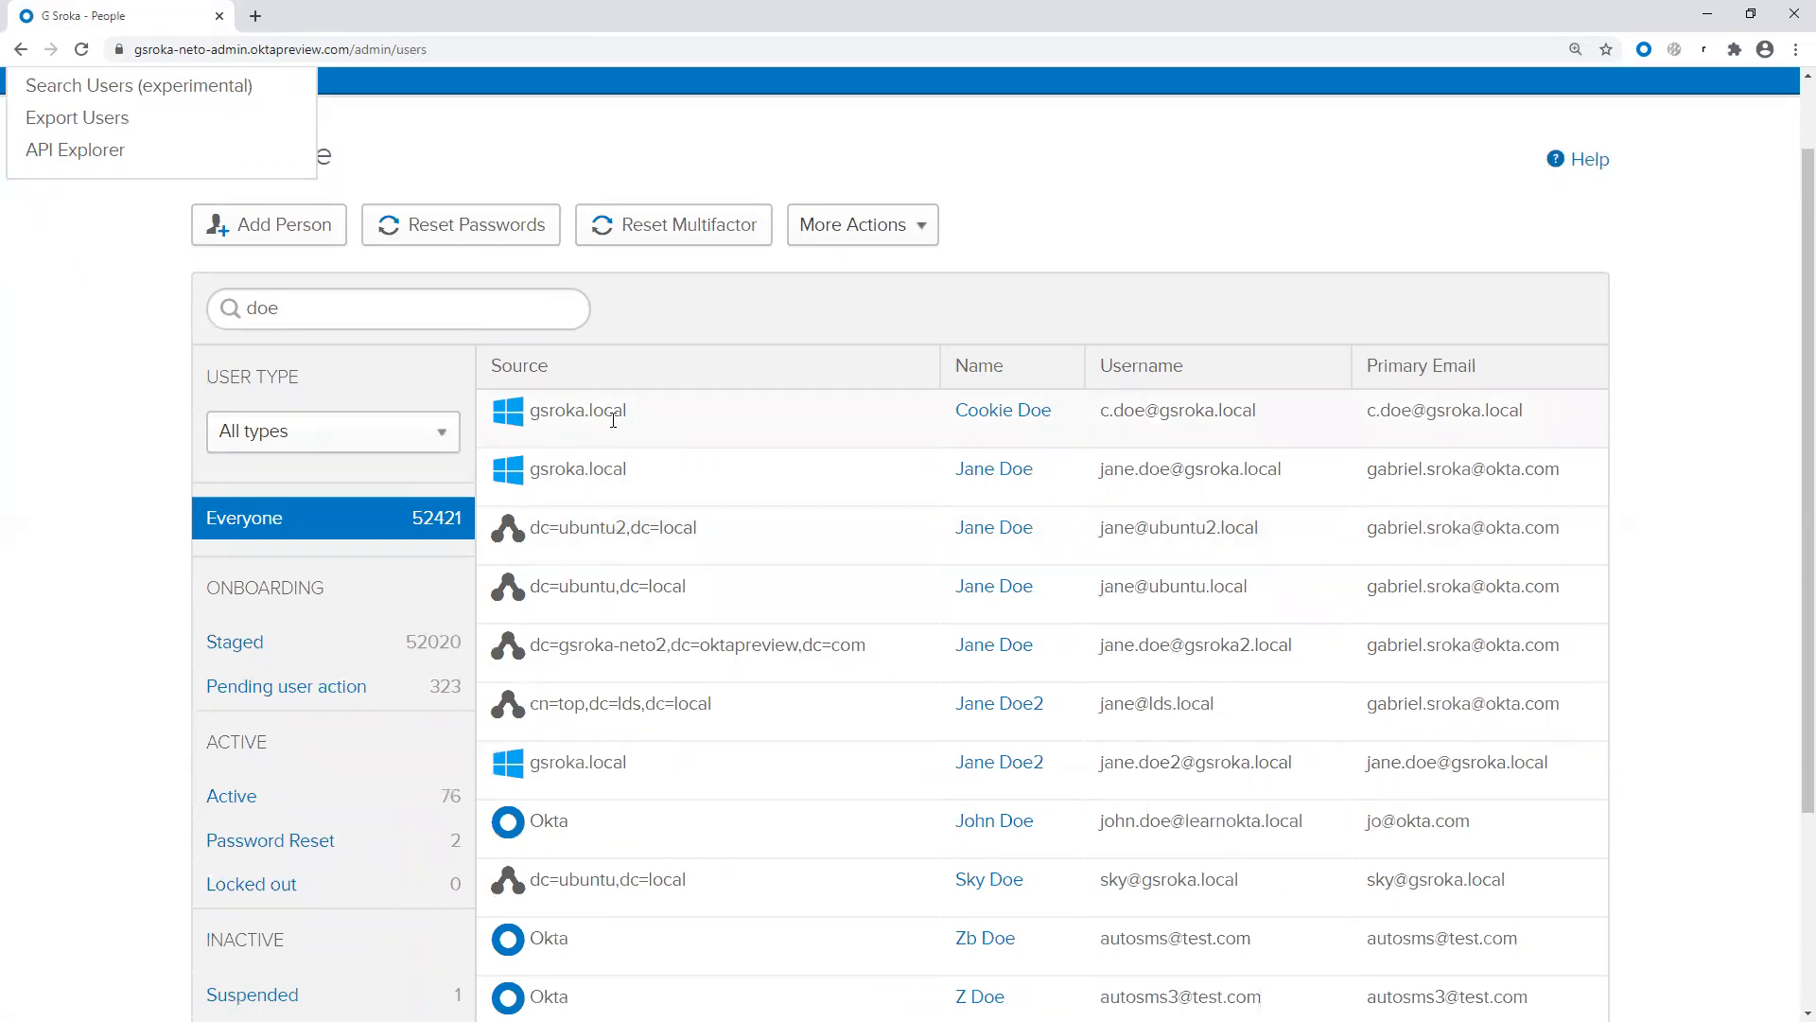
pyautogui.moveTo(589, 530); pyautogui.dragTo(683, 530)
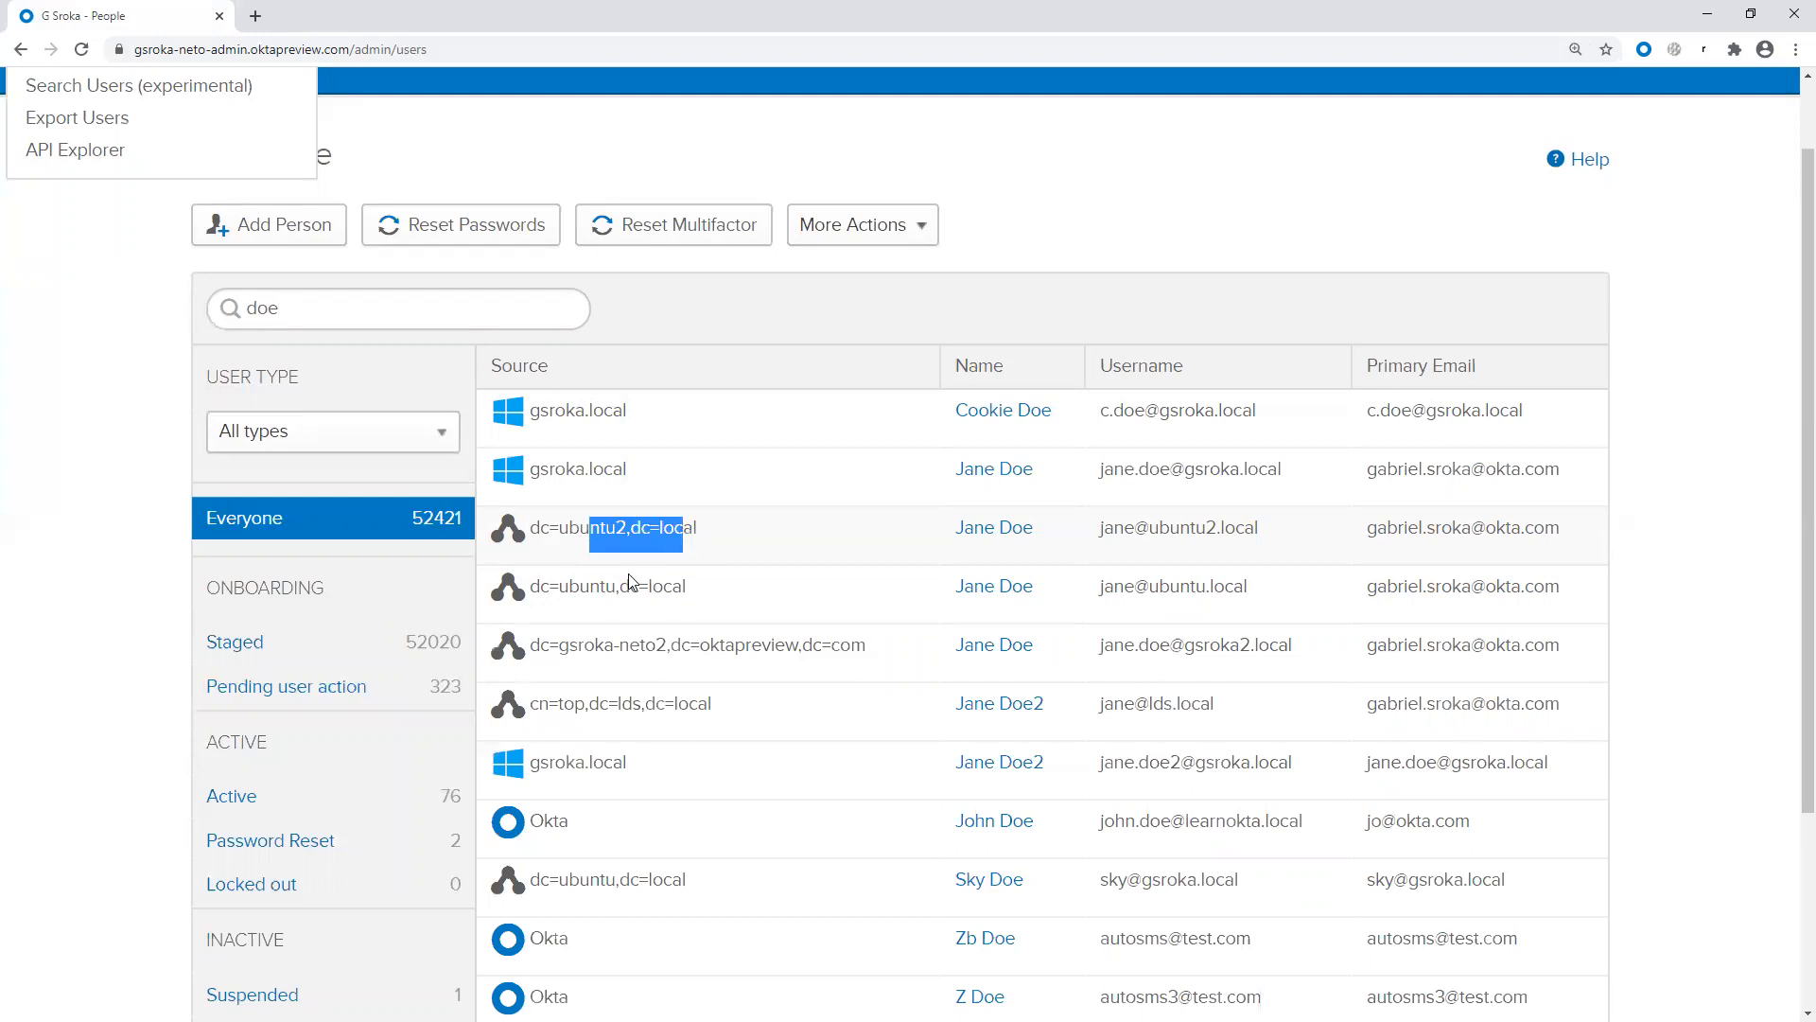
pyautogui.moveTo(615, 587); pyautogui.dragTo(702, 596)
pyautogui.moveTo(584, 646); pyautogui.dragTo(803, 653)
pyautogui.moveTo(564, 704); pyautogui.dragTo(695, 705)
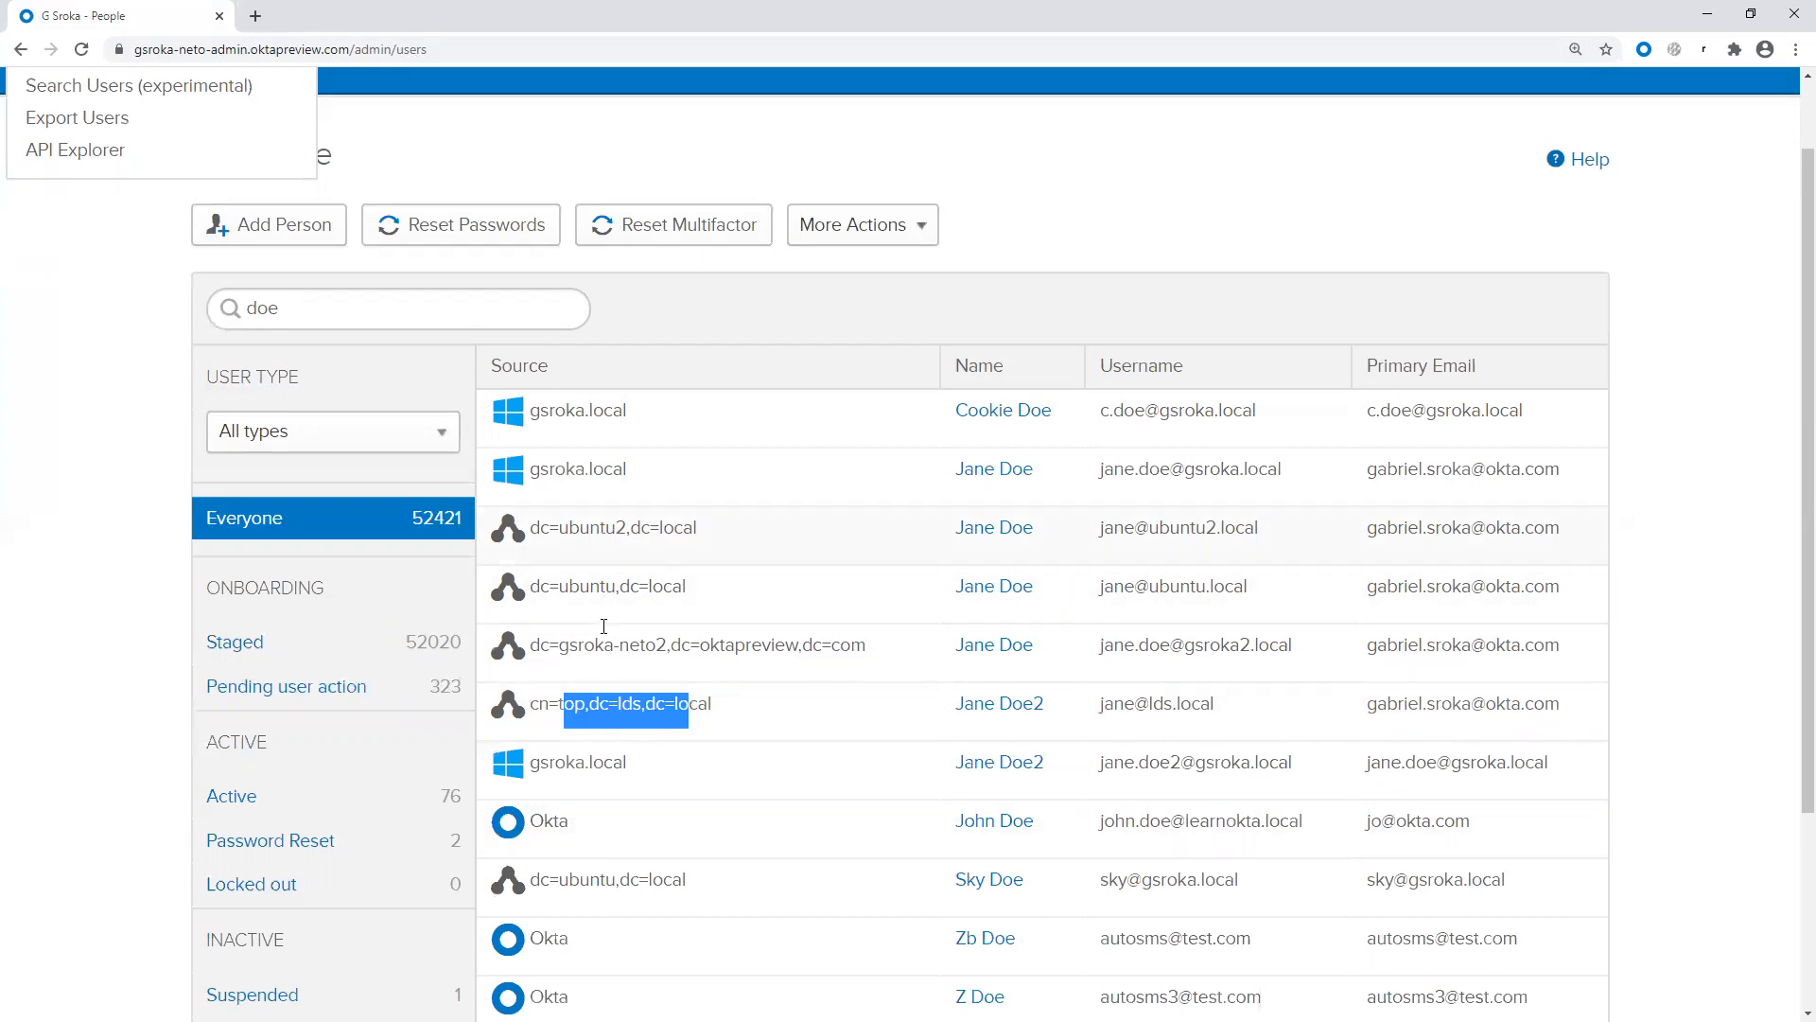
pyautogui.scroll(-3, 662, 624)
pyautogui.moveTo(535, 544); pyautogui.dragTo(620, 560)
pyautogui.click(620, 559)
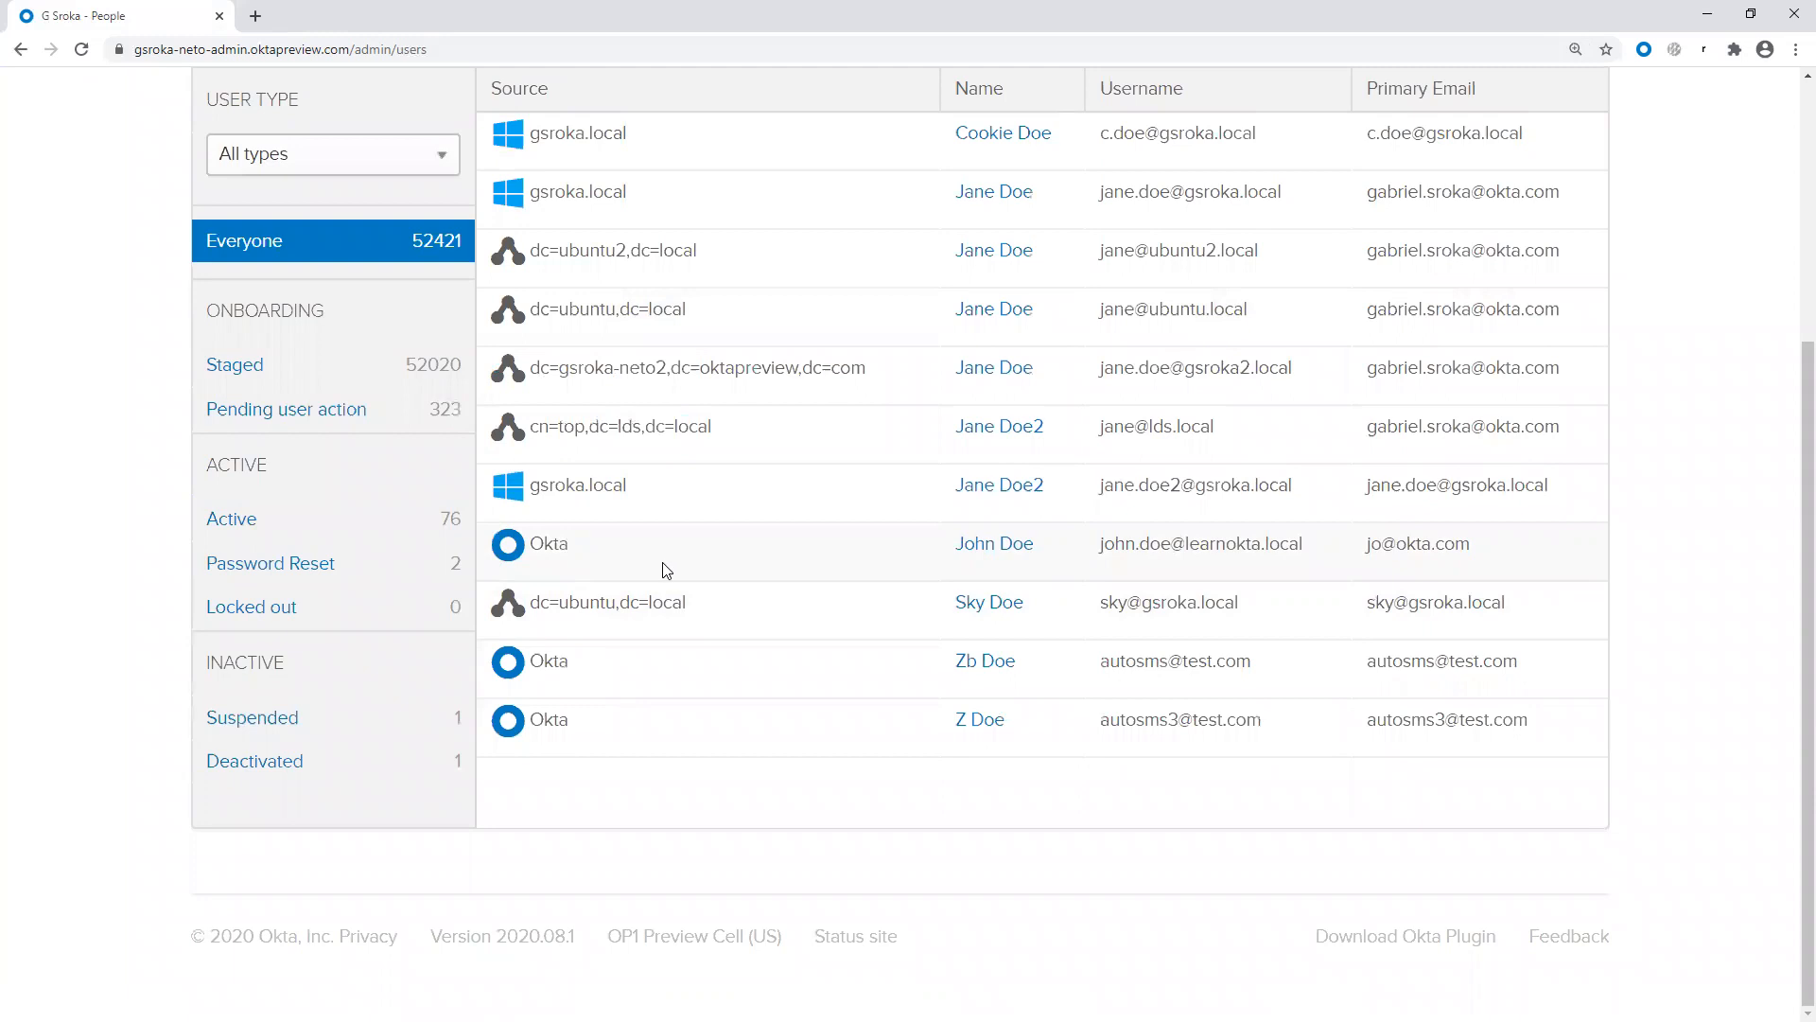
pyautogui.scroll(3, 666, 567)
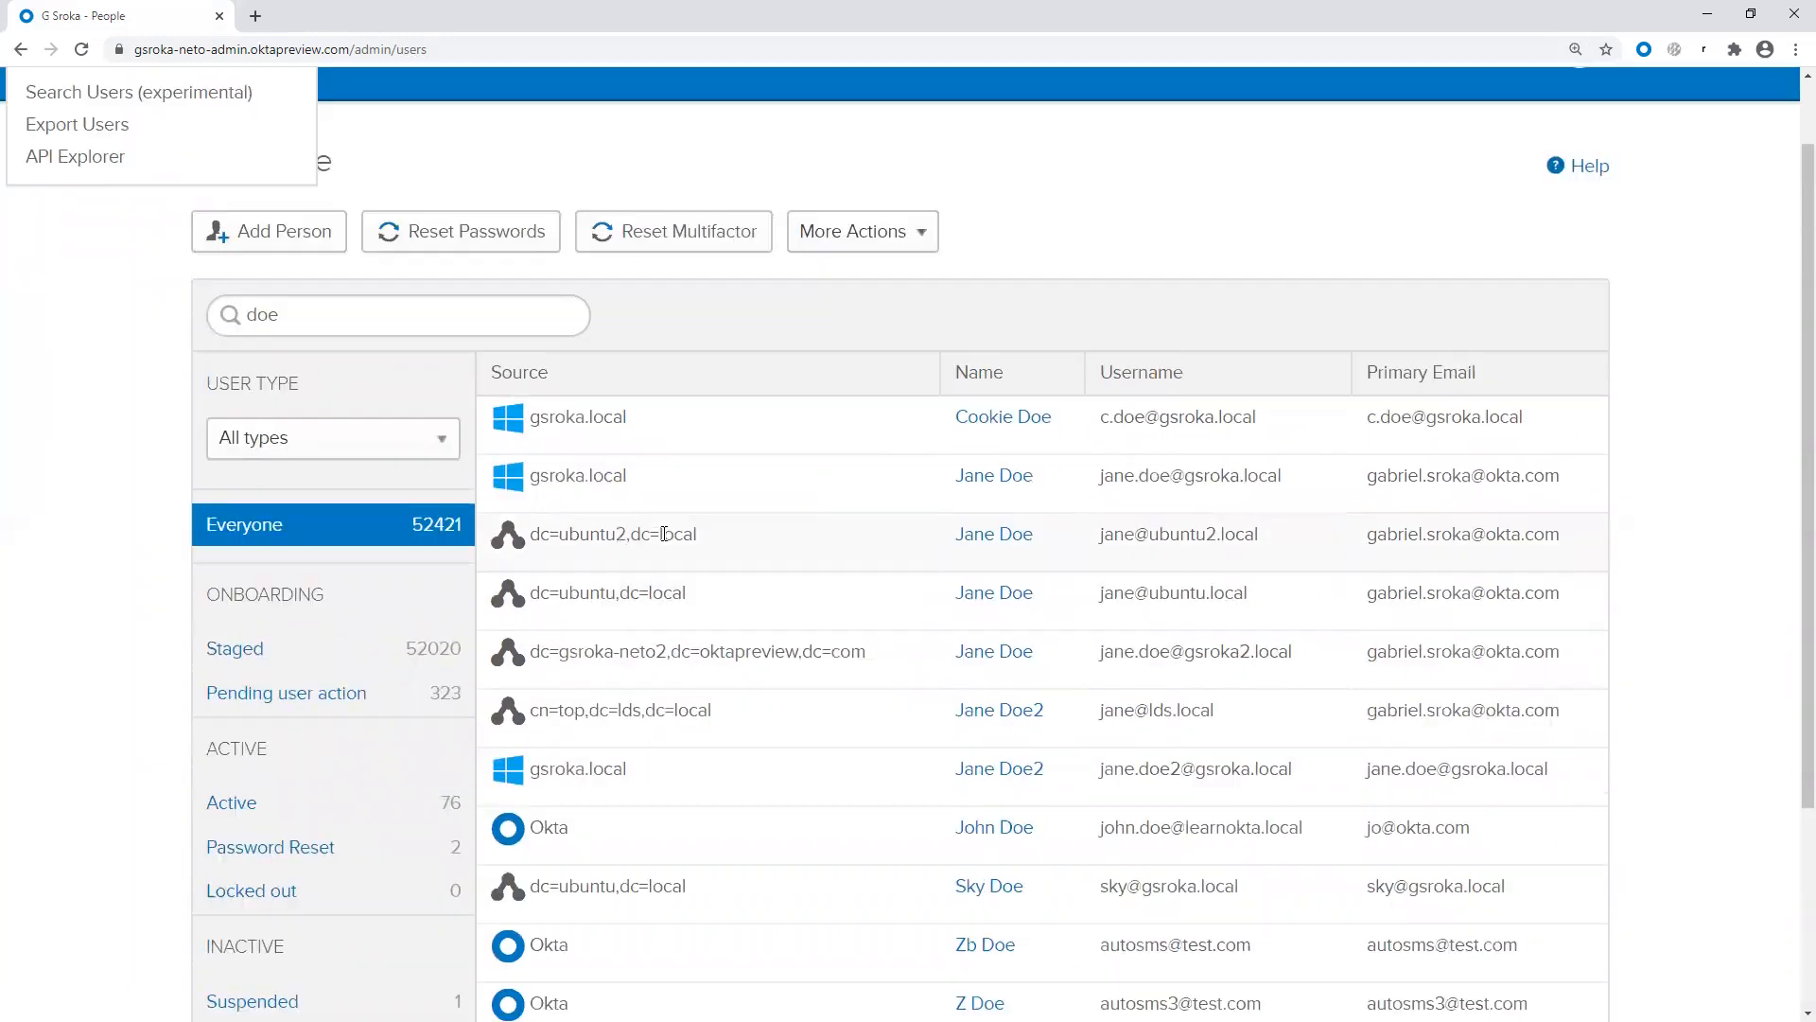
# Step: Open the profile of the user sourced from dc=ubuntu2,dc=local and highlight the profile mastering information
pyautogui.click(1012, 545)
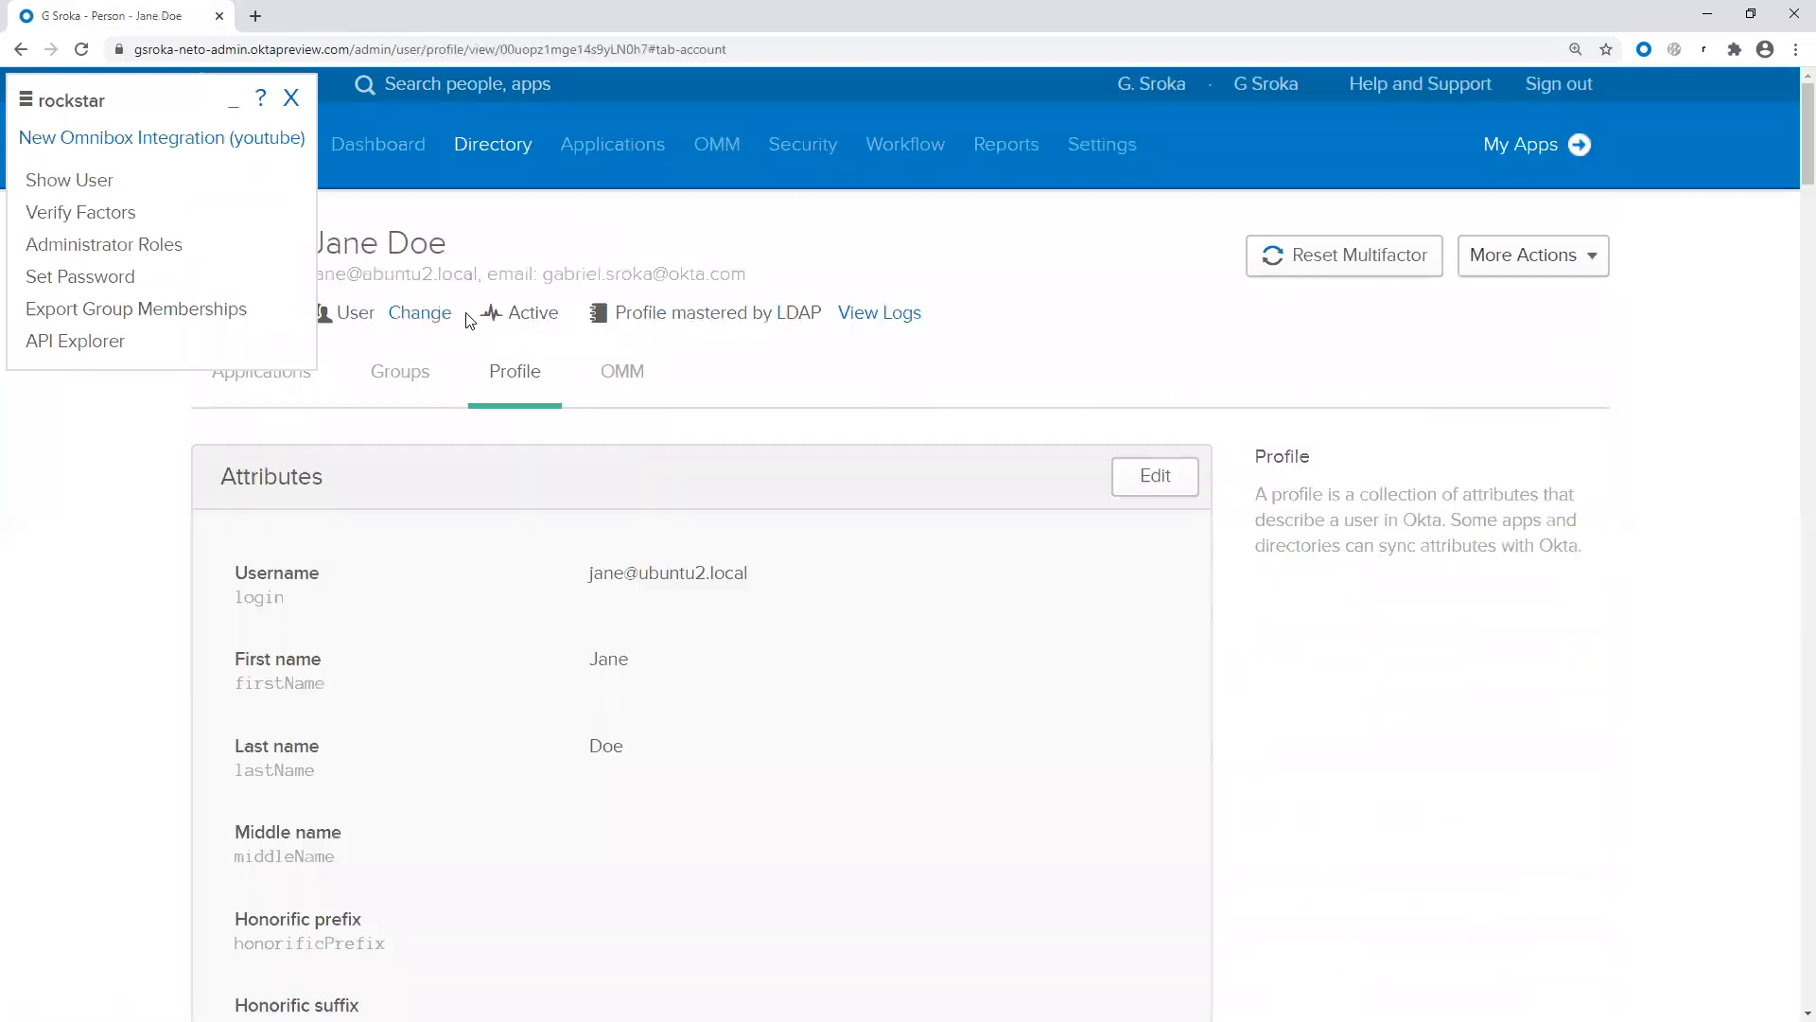
pyautogui.moveTo(670, 313); pyautogui.dragTo(778, 313)
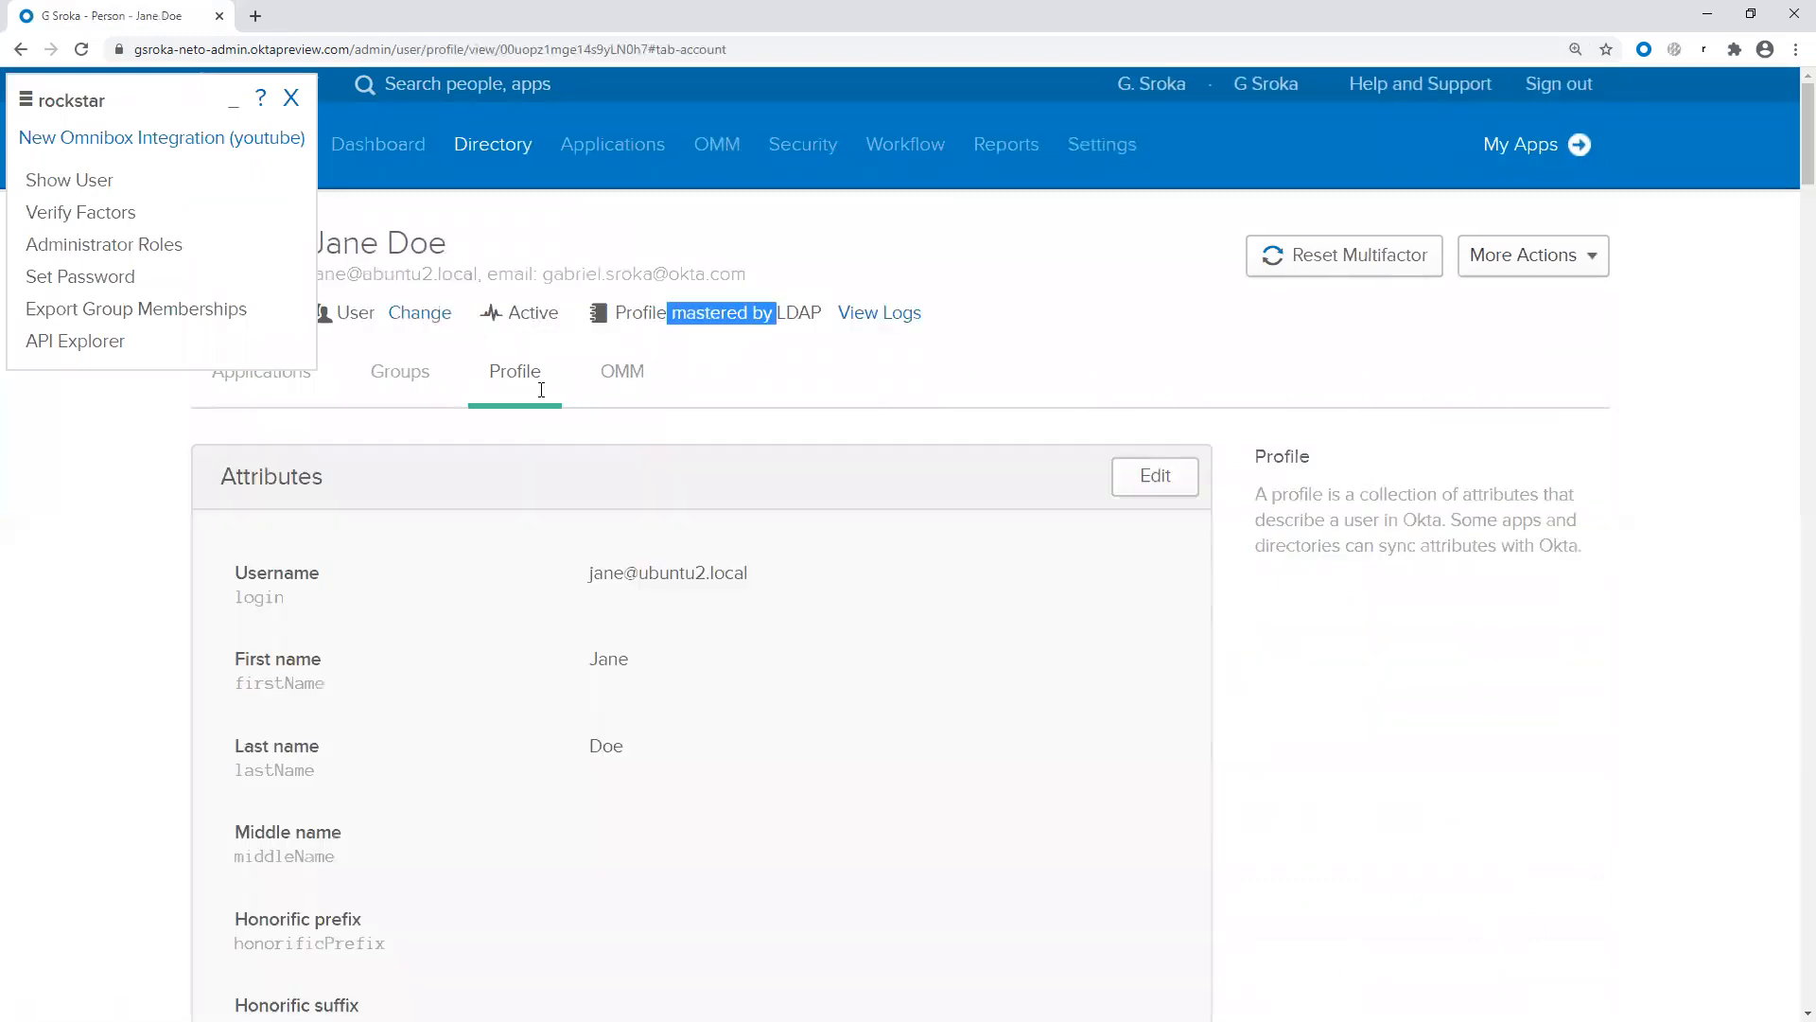
pyautogui.hotkey('ctrl', '-')
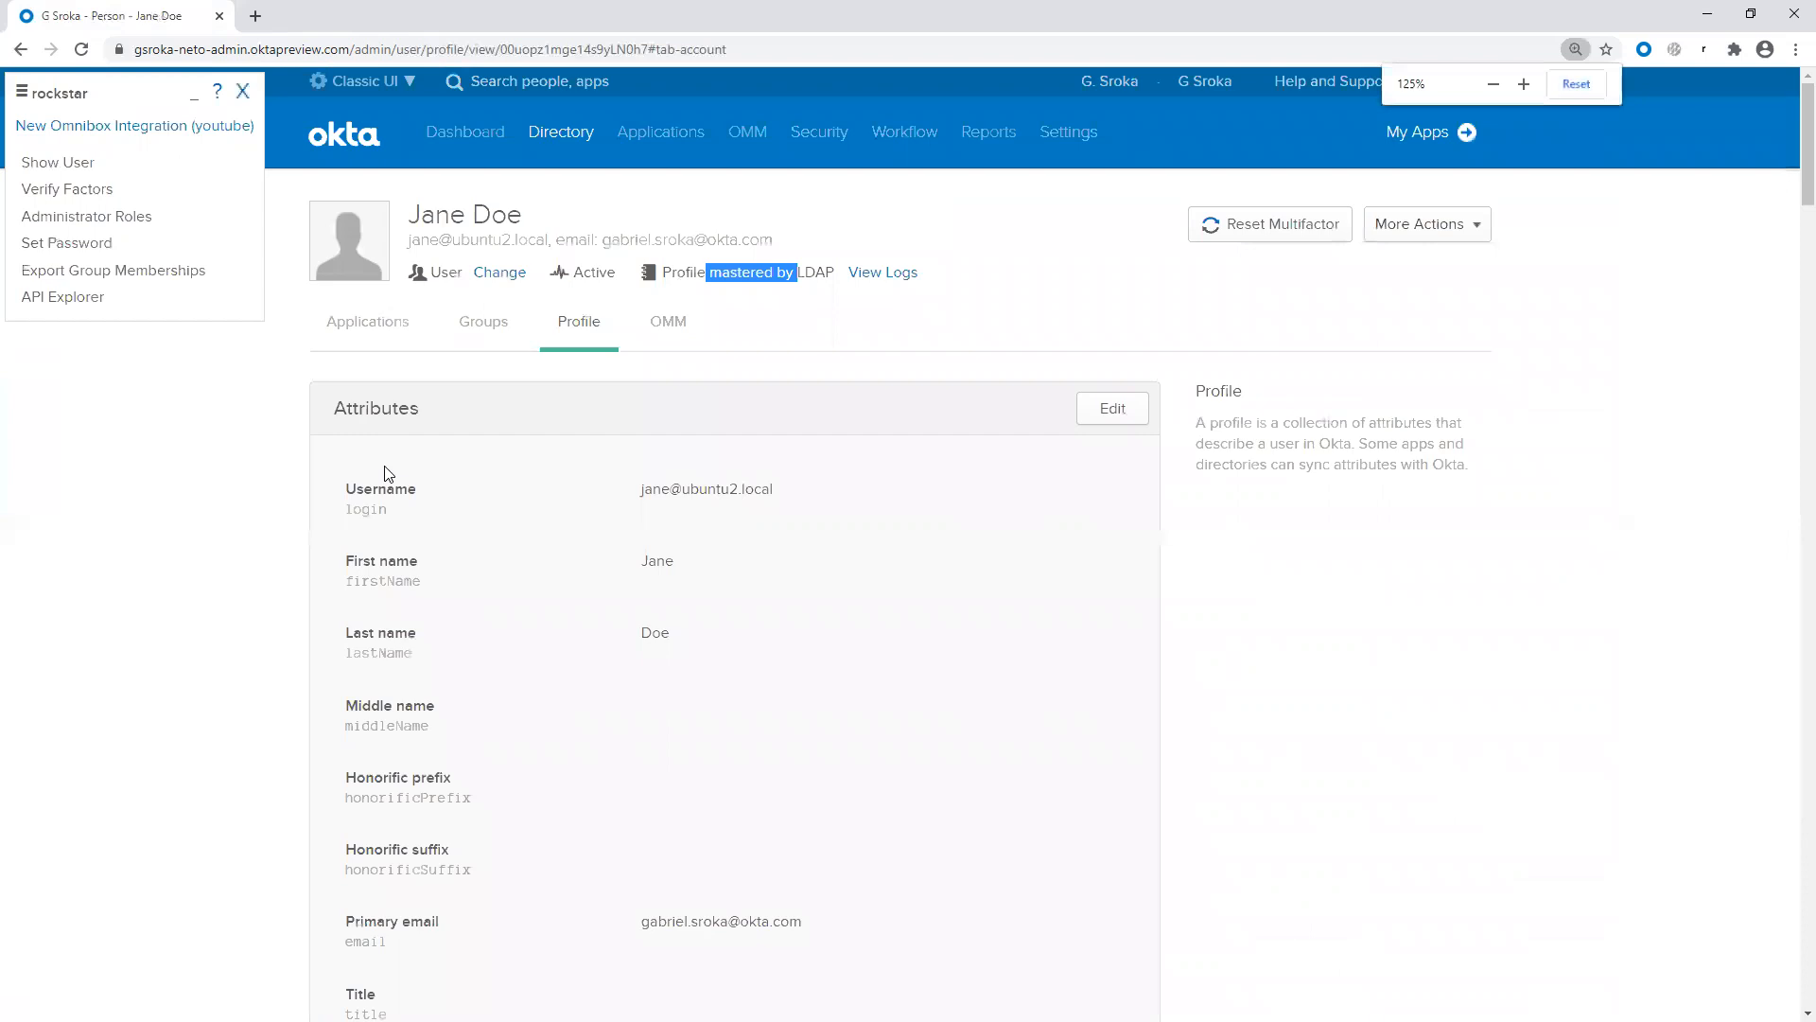
pyautogui.click(194, 473)
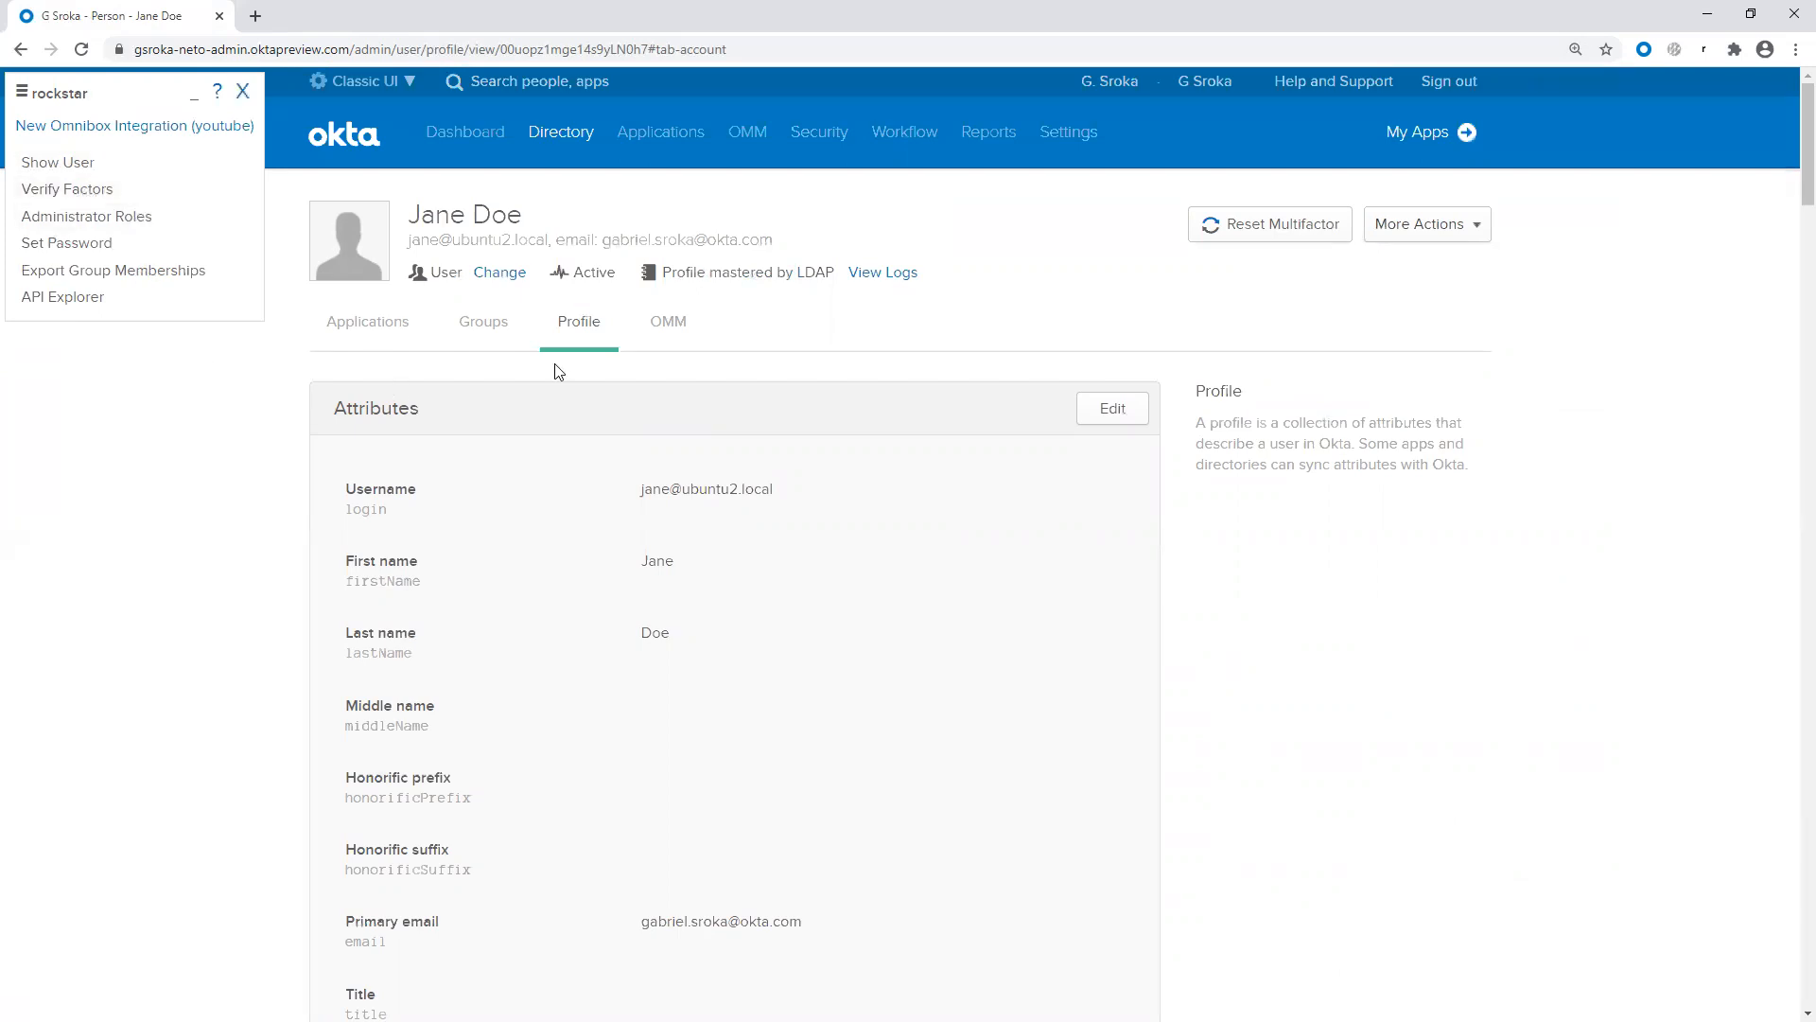
# Step: Show the user's detailed record with the Show User action and close it
pyautogui.click(1433, 227)
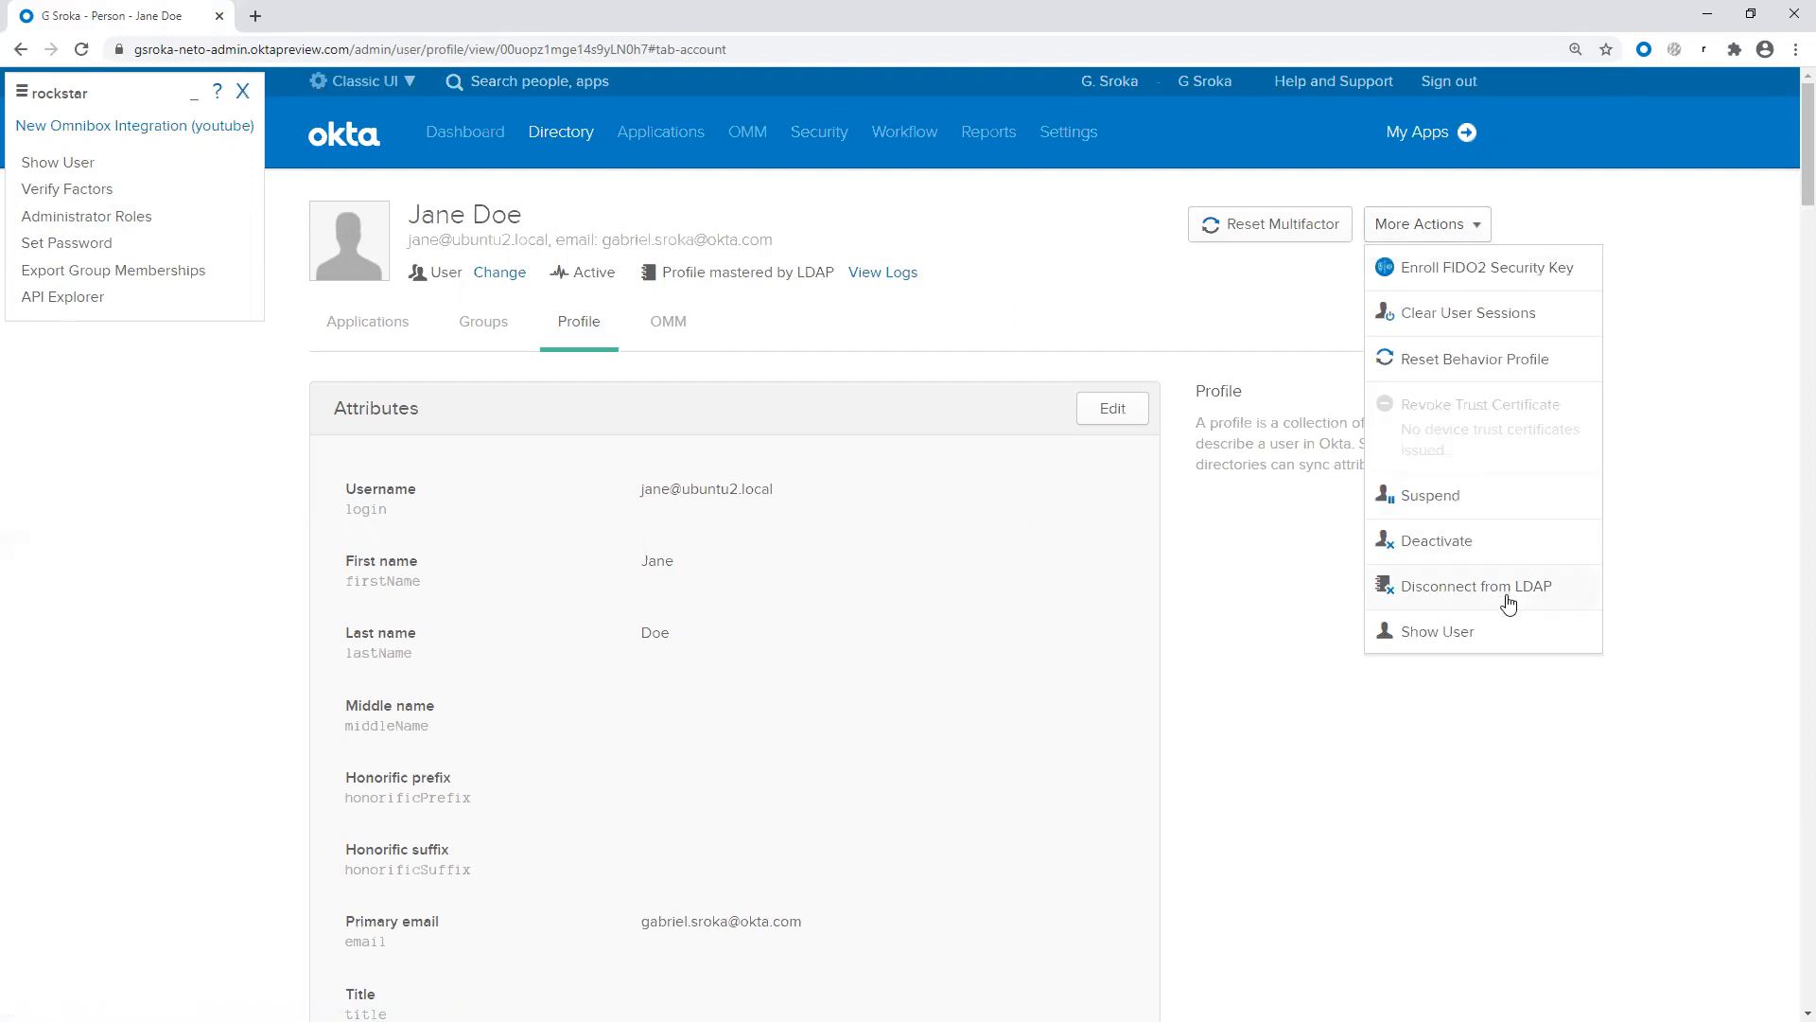
pyautogui.click(1436, 641)
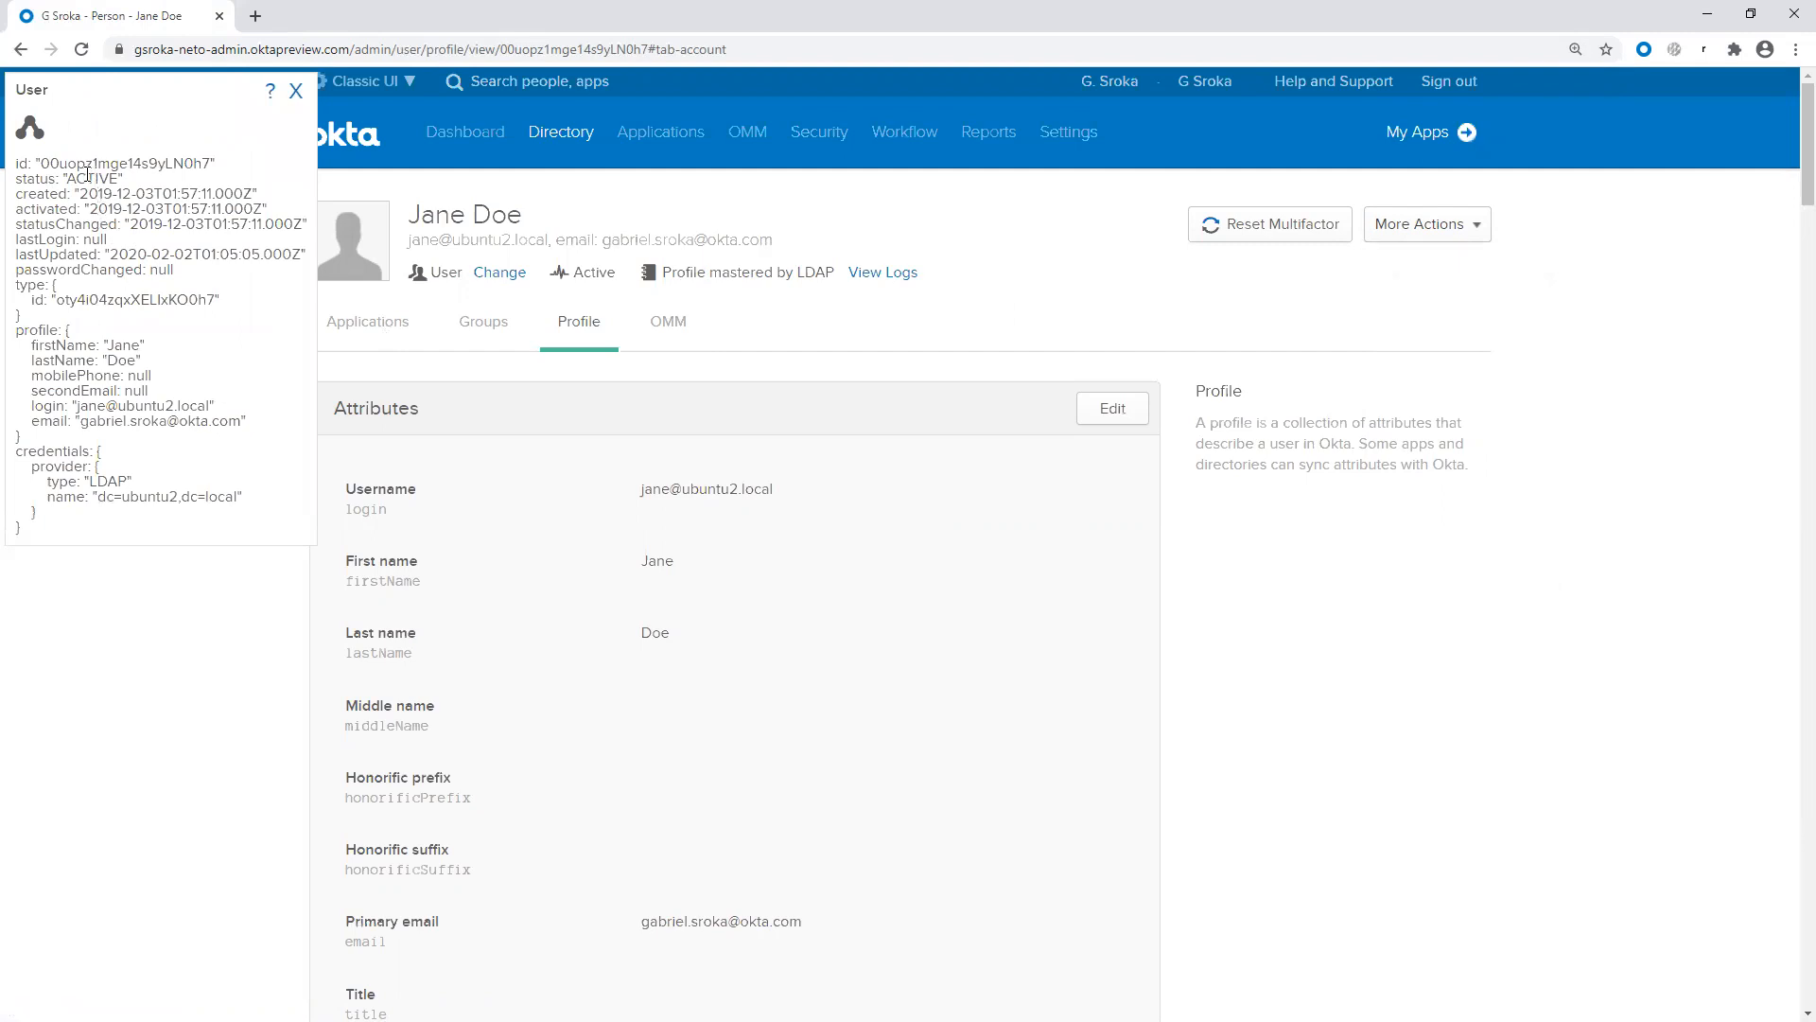
pyautogui.click(295, 91)
# Step: Review the additional actions available for the user once more, dismiss them, and return to the People page
pyautogui.click(1449, 230)
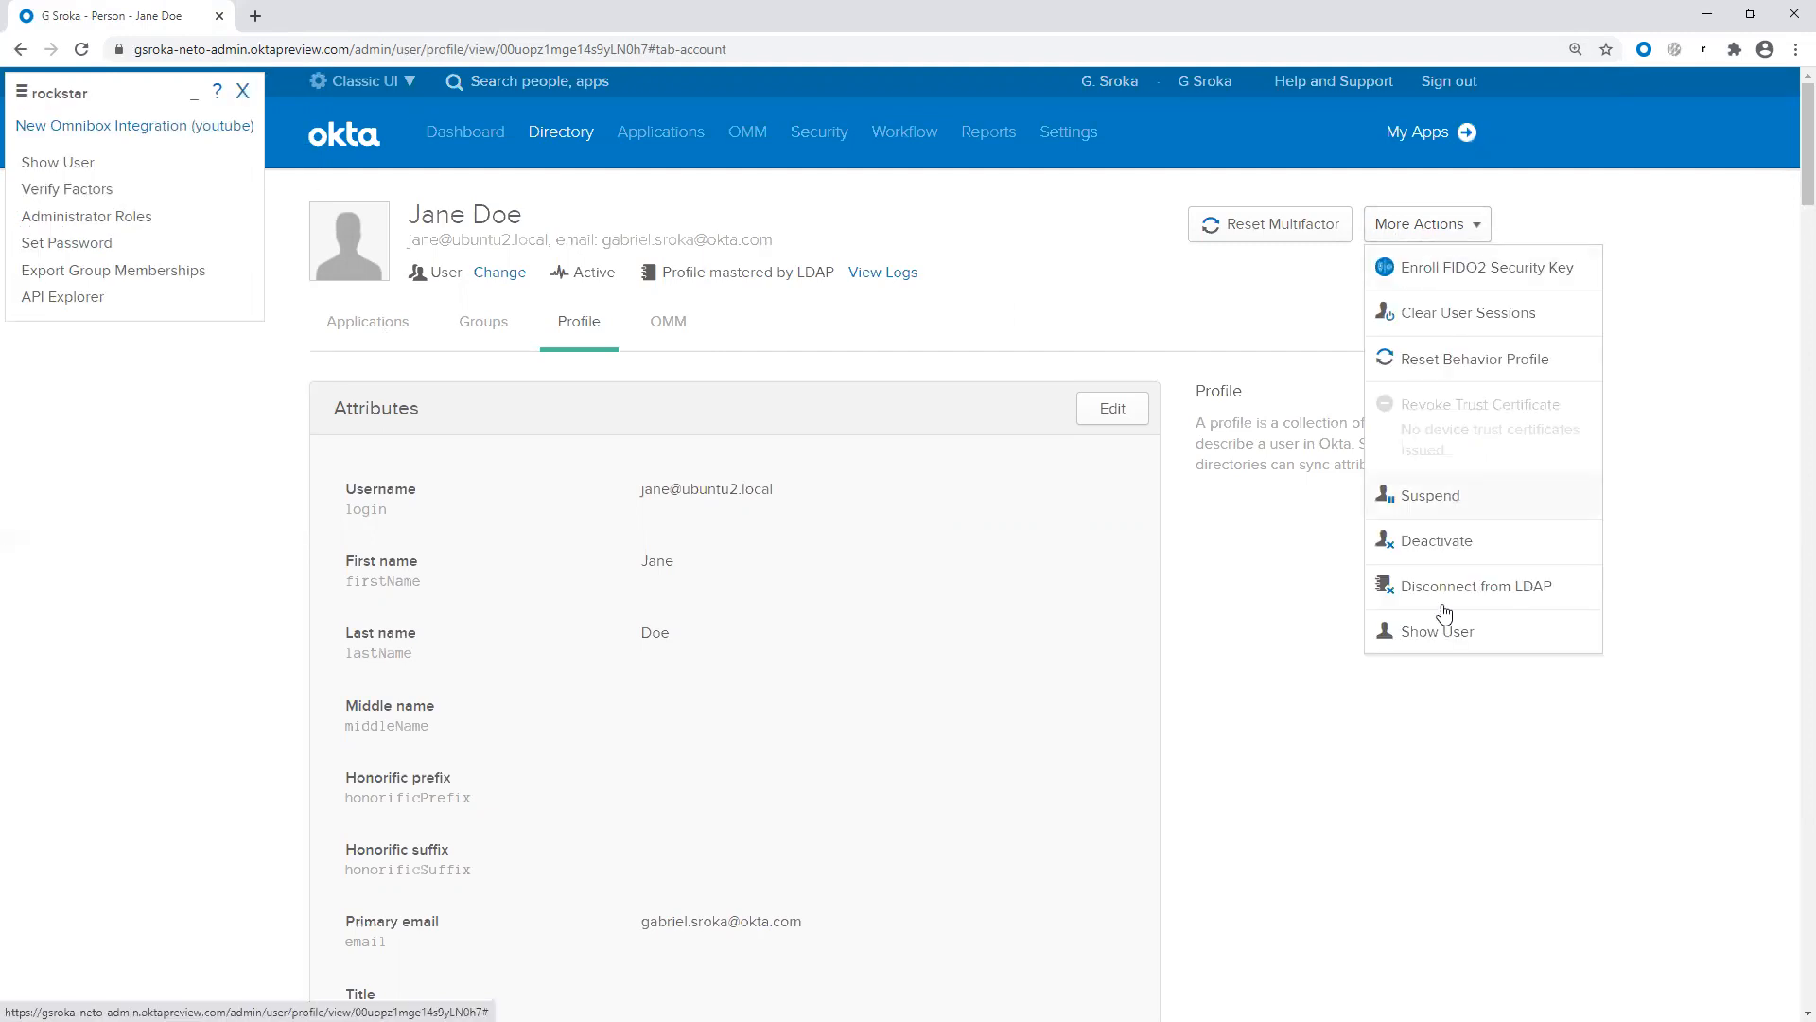
pyautogui.click(1275, 592)
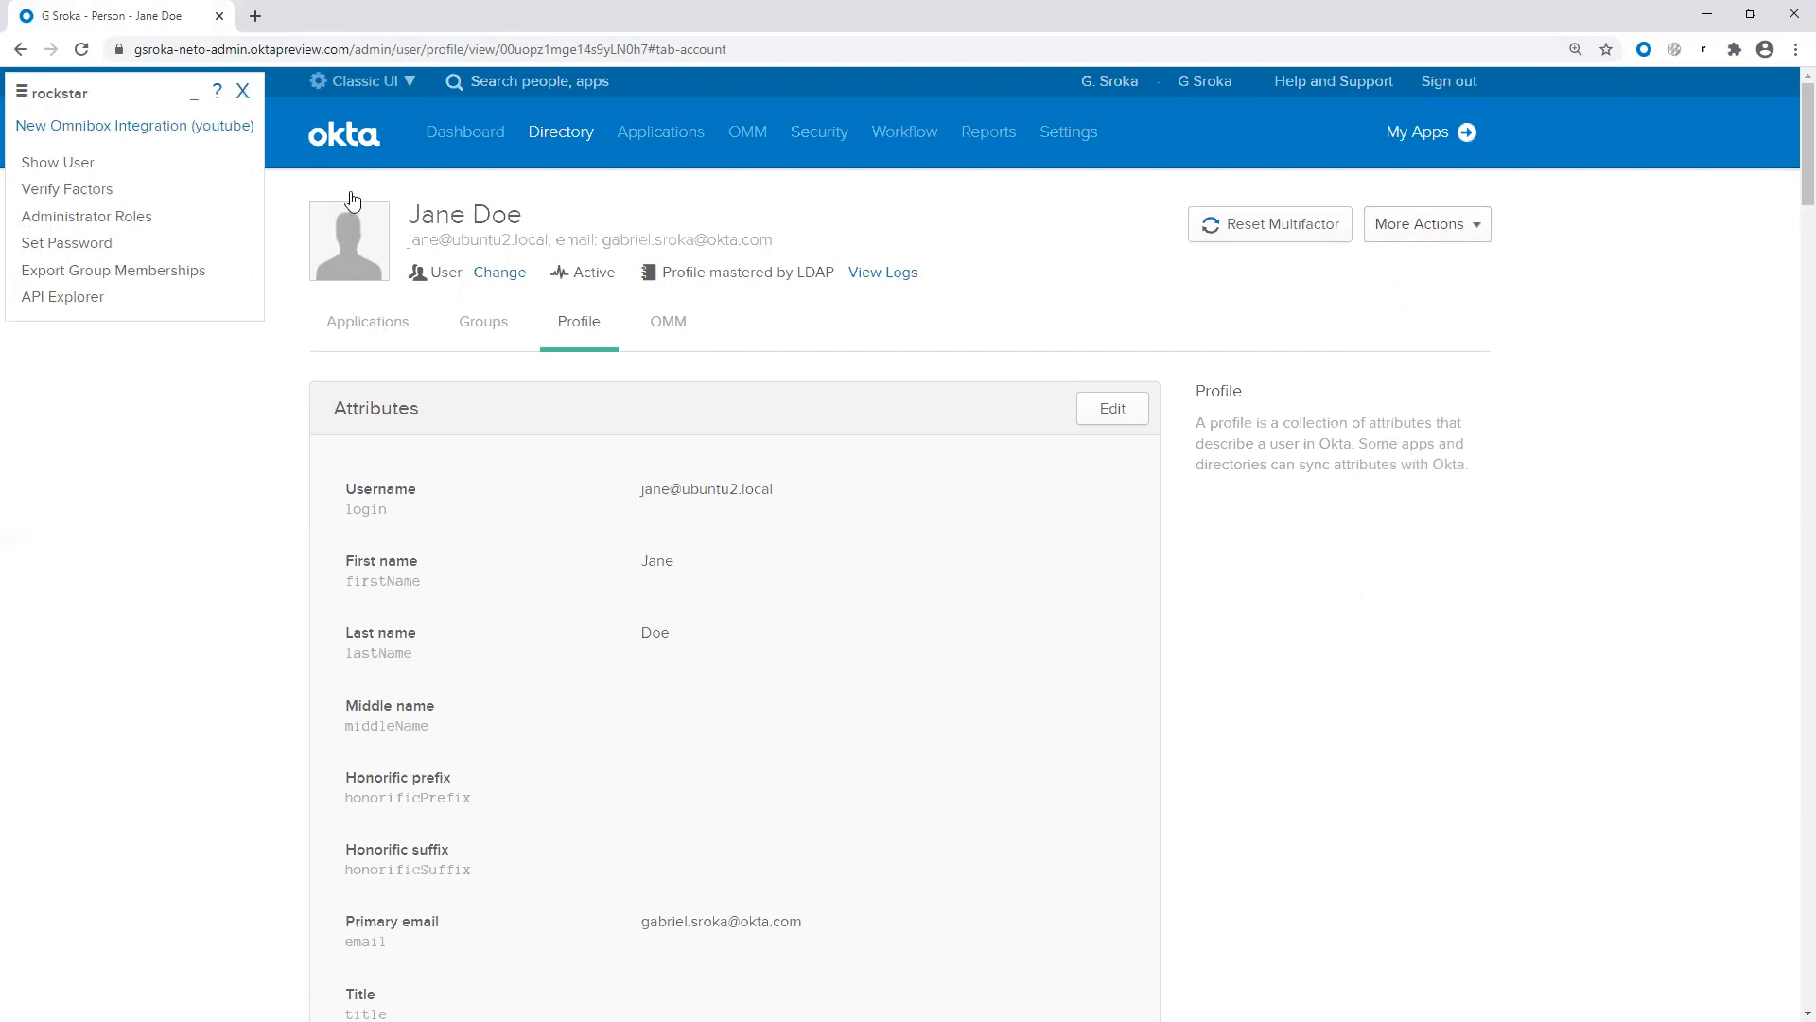
pyautogui.click(18, 52)
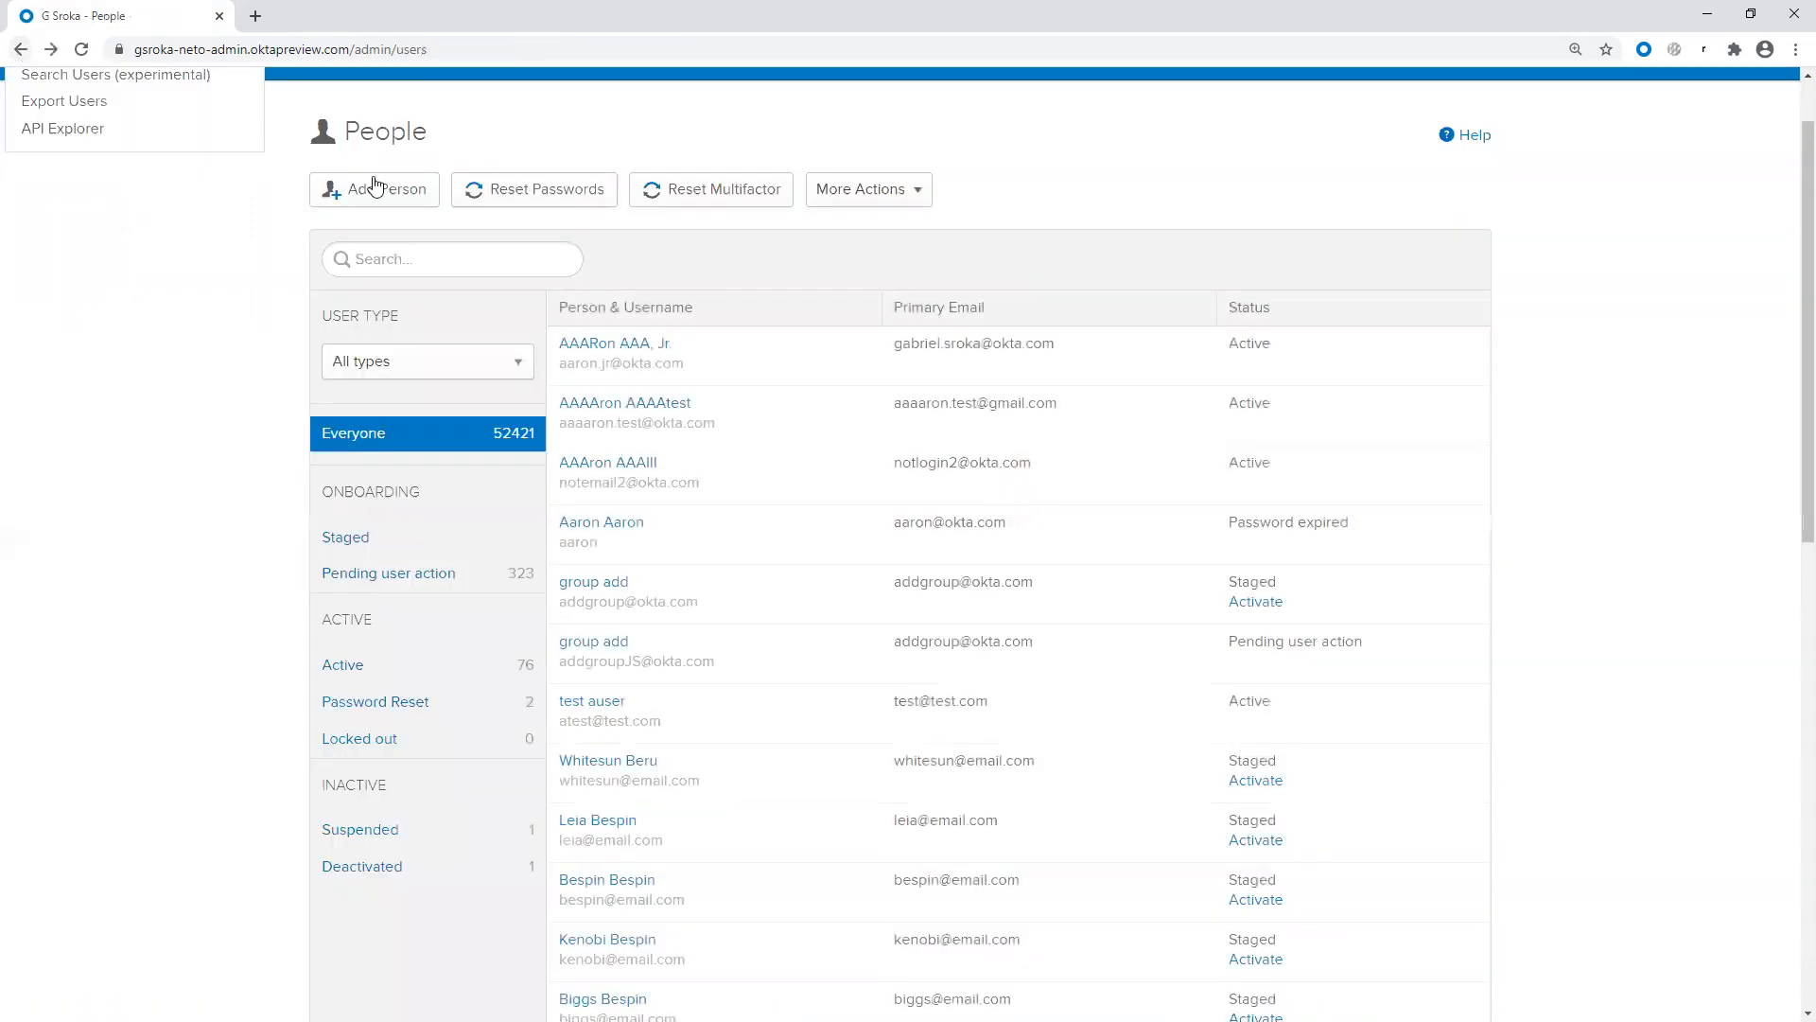
# Step: Search the People list by the user's first name, open the first match's profile, and highlight its profile mastering information
pyautogui.click(456, 256)
pyautogui.write('jane')
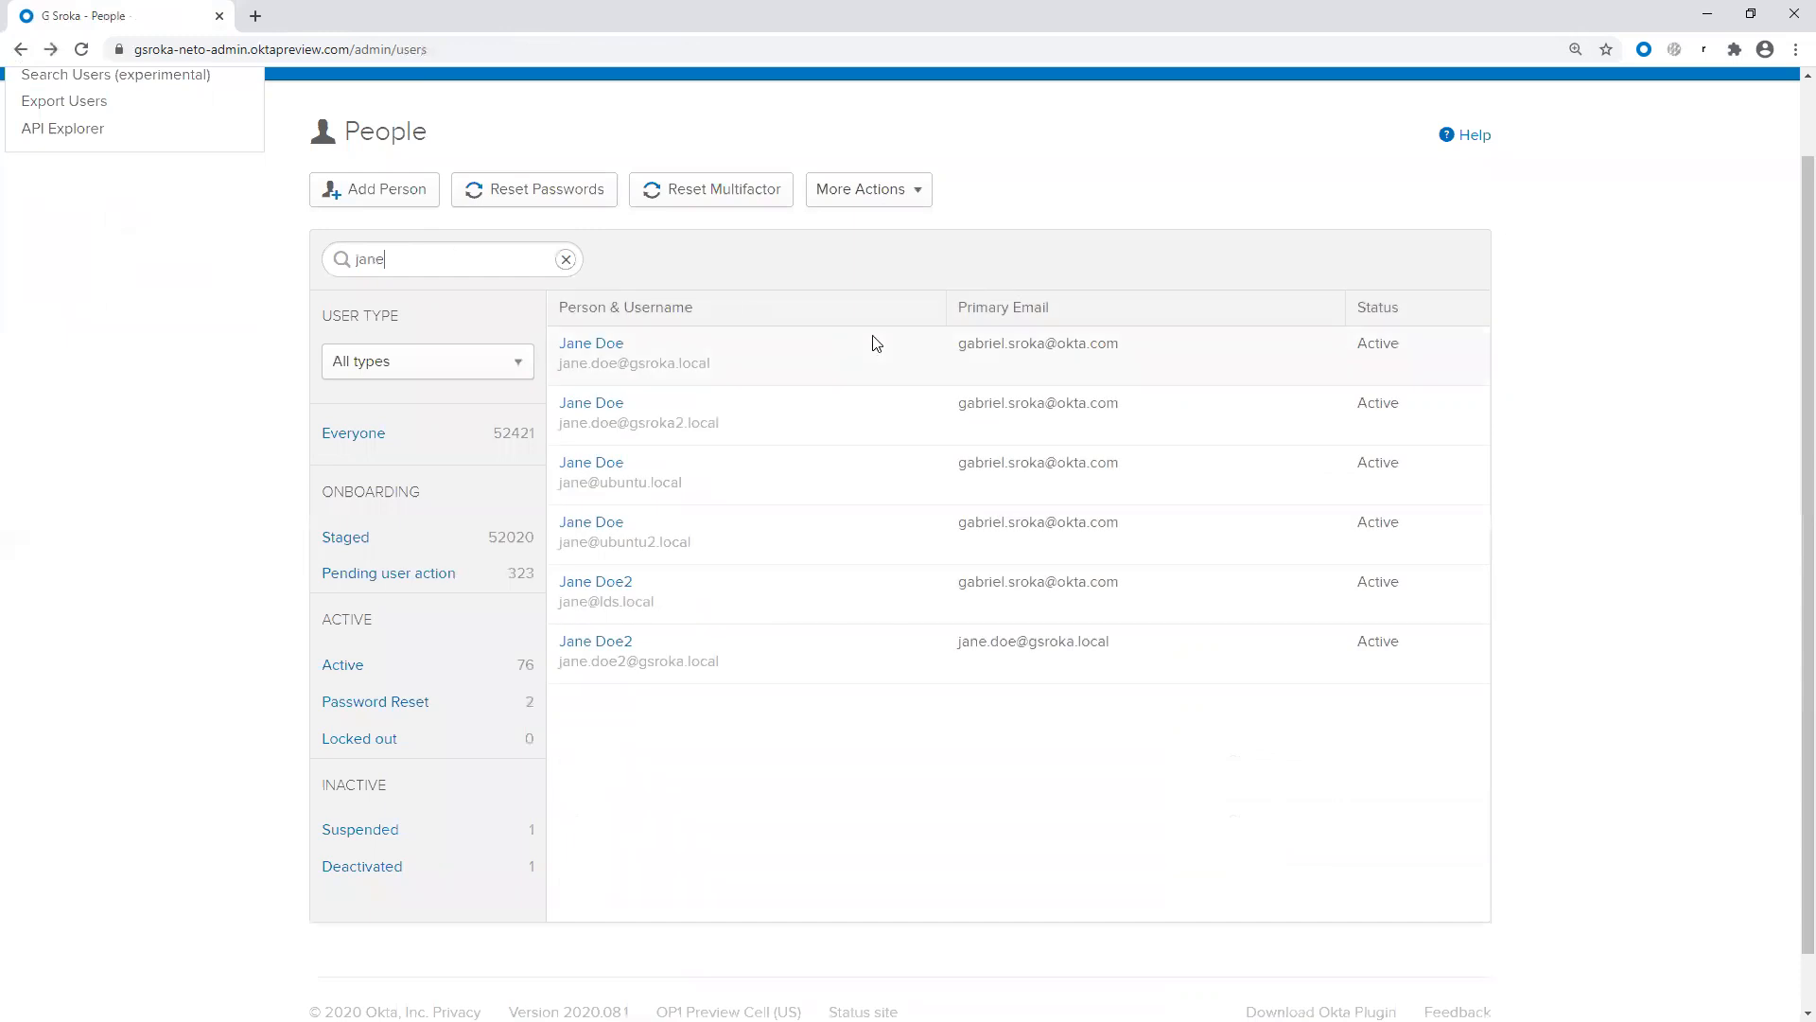
pyautogui.click(567, 345)
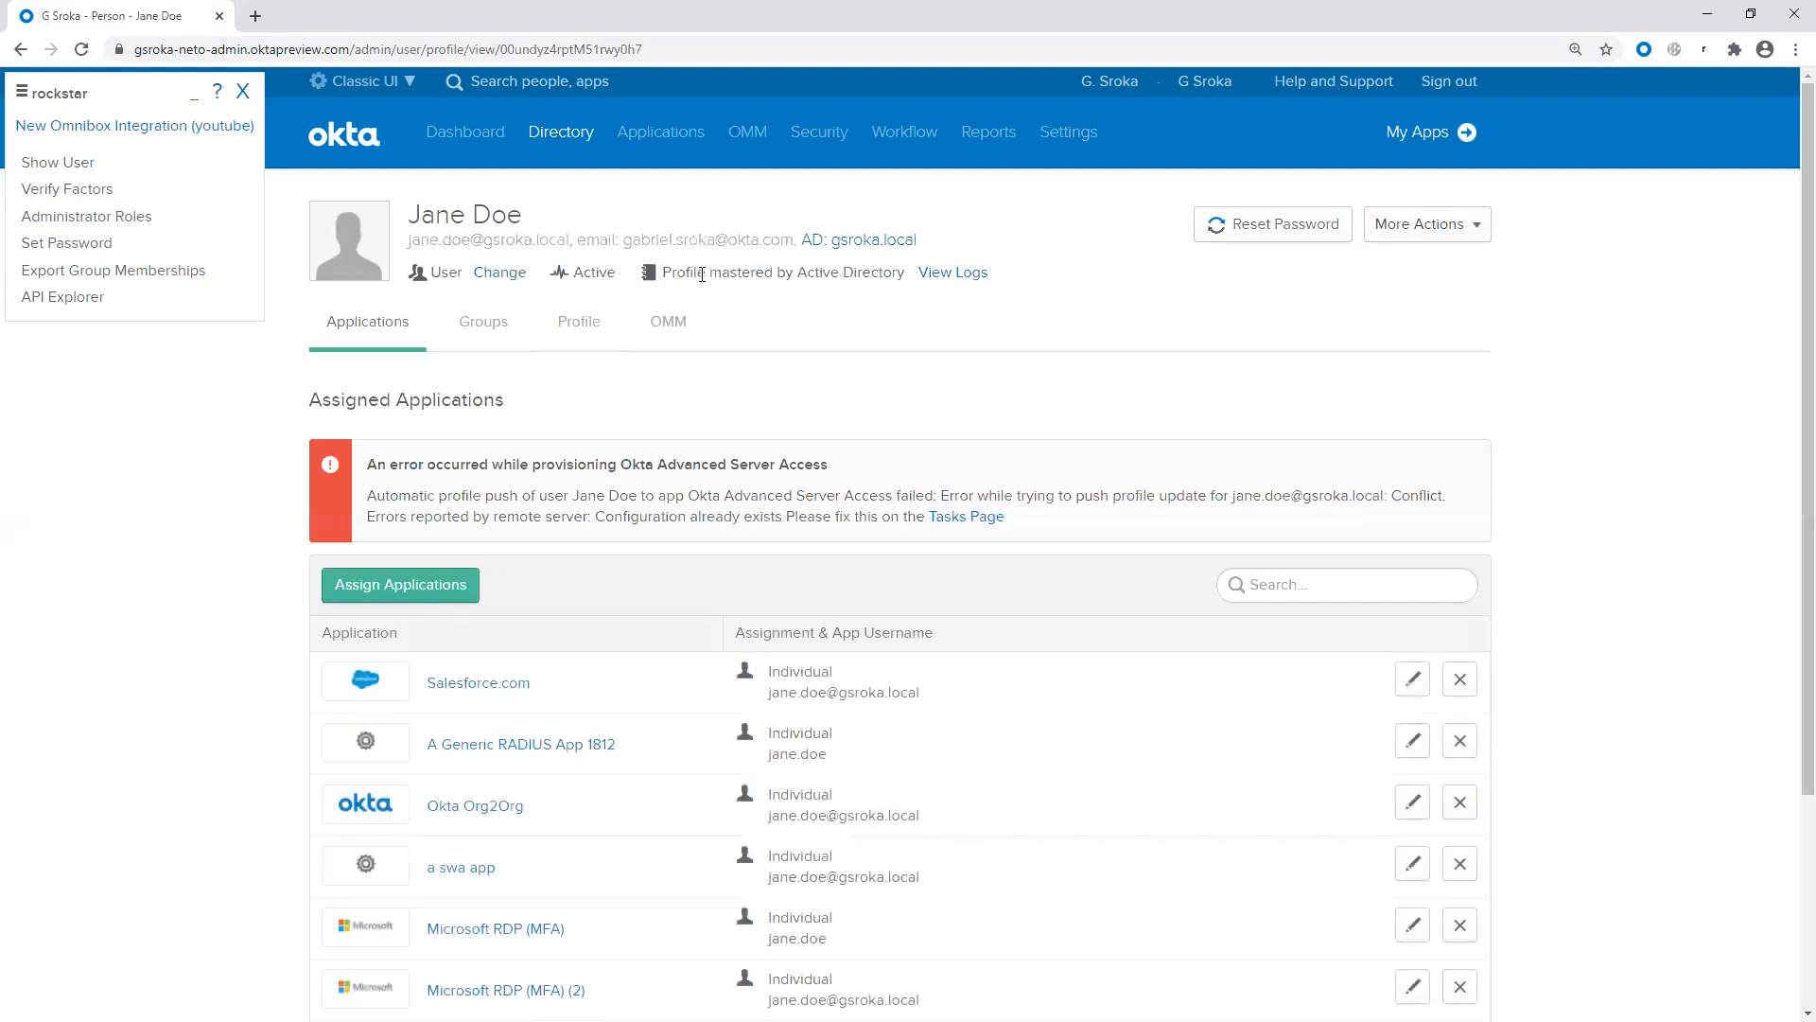
pyautogui.moveTo(676, 272); pyautogui.dragTo(861, 273)
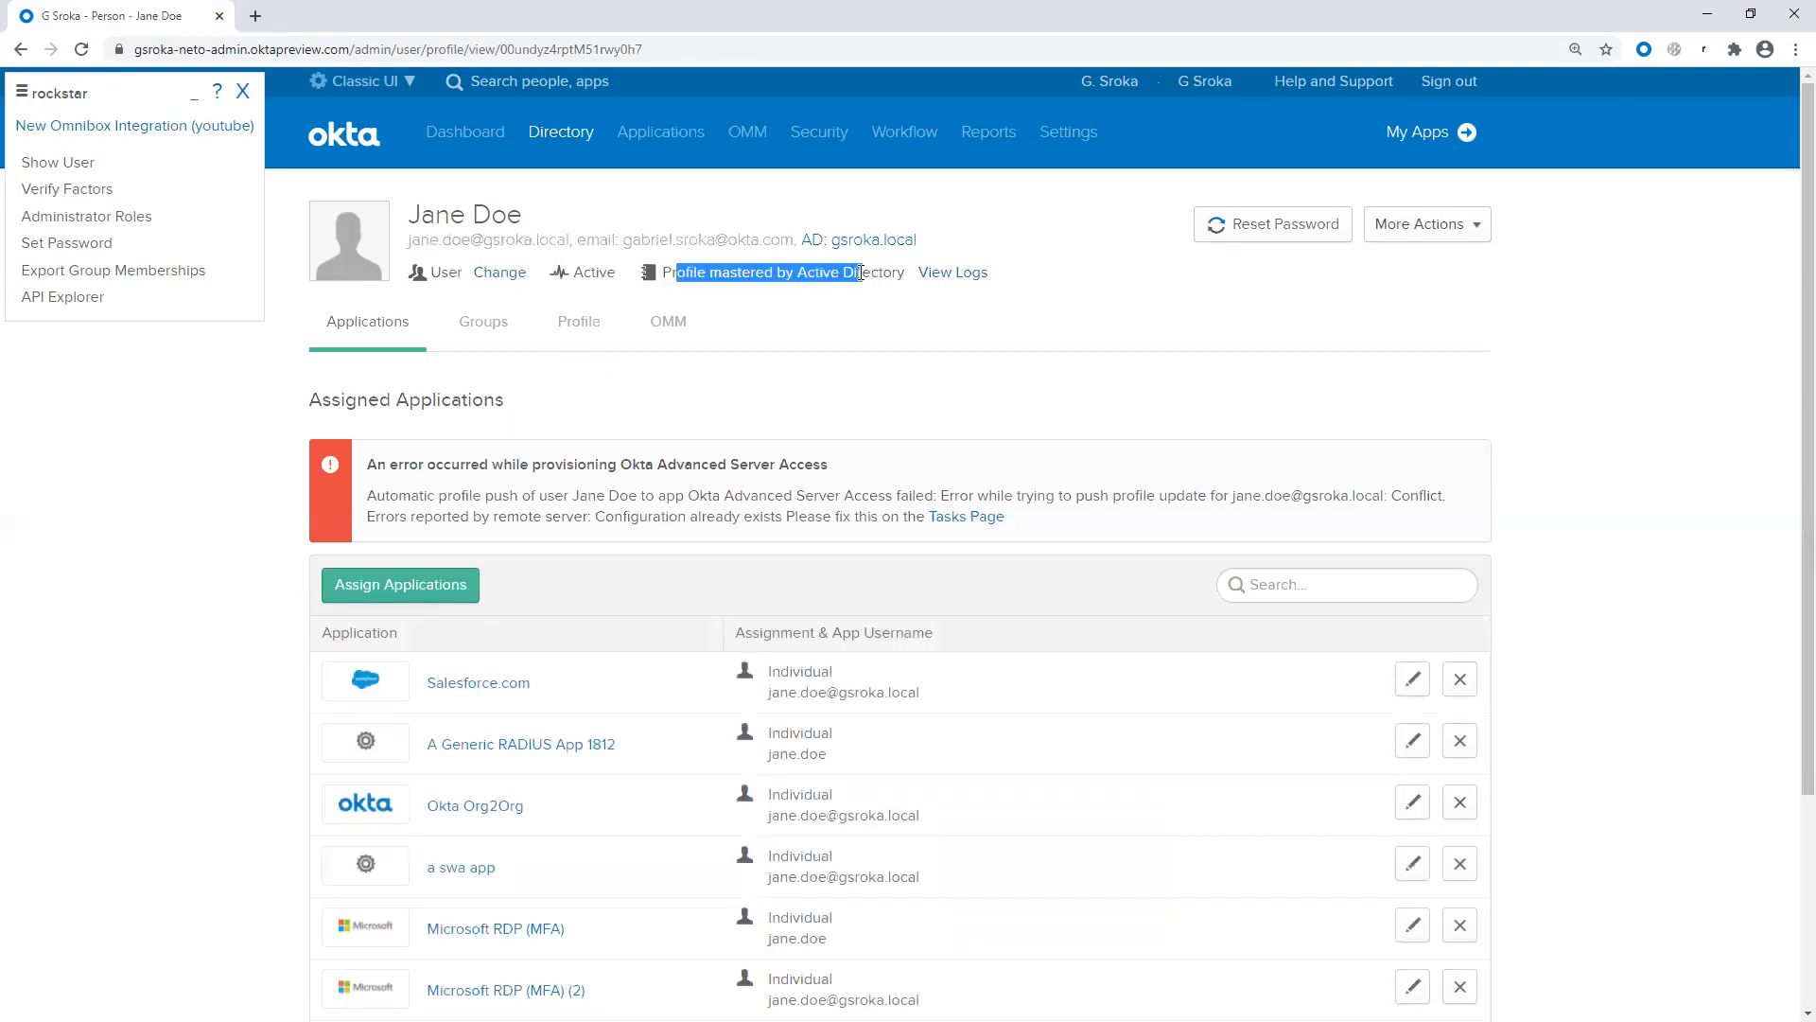
pyautogui.click(865, 296)
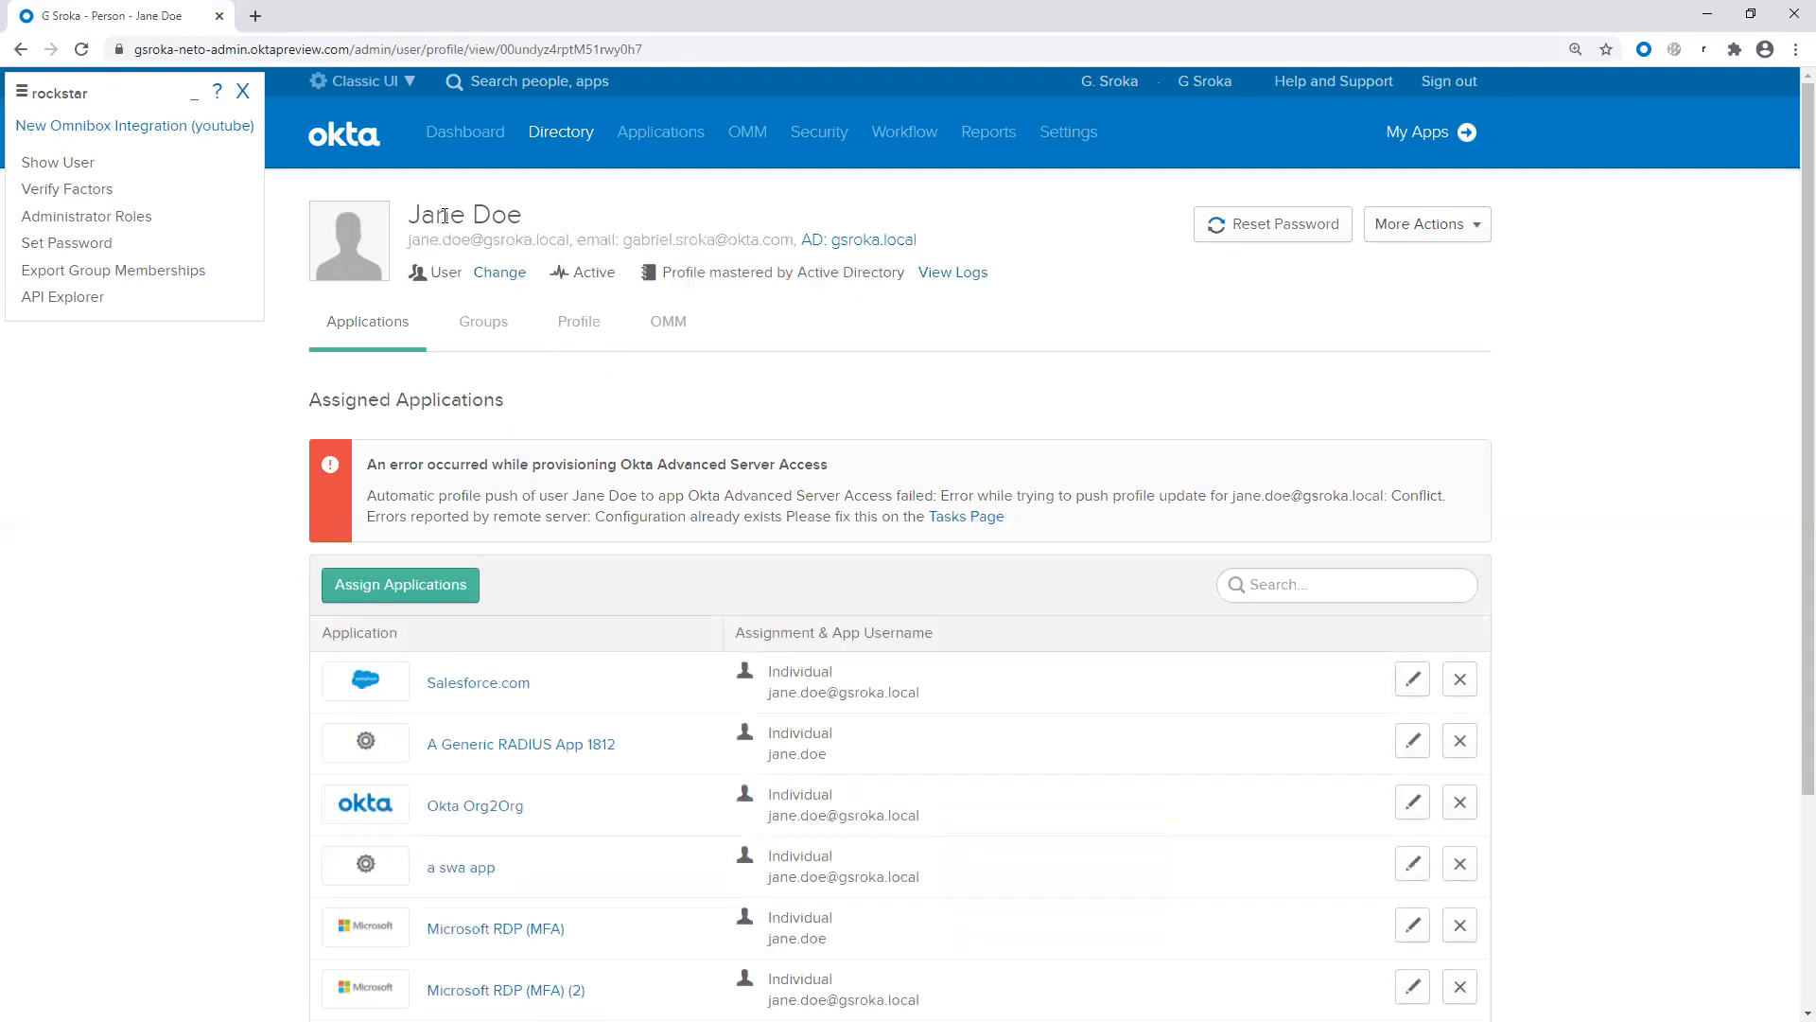
# Step: Highlight the user's login and email line, view the linked Active Directory domain, username and email details, and close them
pyautogui.moveTo(418, 244); pyautogui.dragTo(751, 237)
pyautogui.click(795, 241)
pyautogui.click(855, 248)
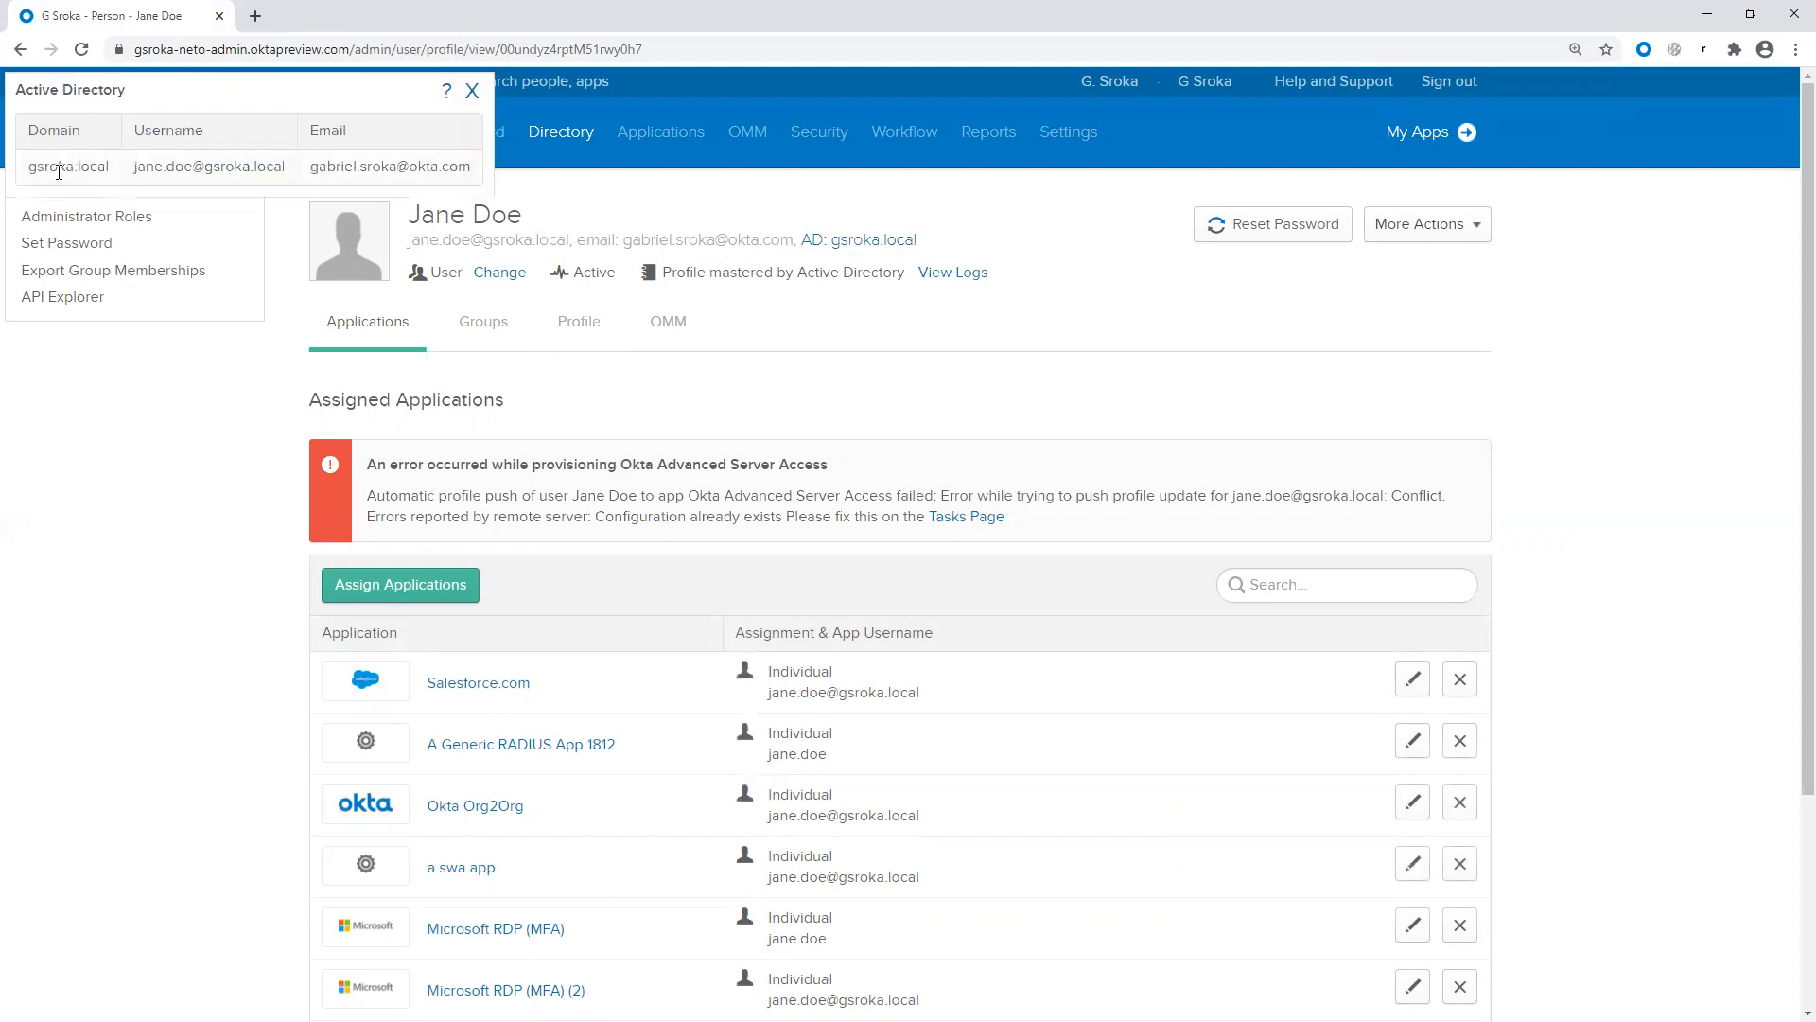
pyautogui.moveTo(45, 168); pyautogui.dragTo(327, 166)
pyautogui.click(328, 164)
pyautogui.click(472, 91)
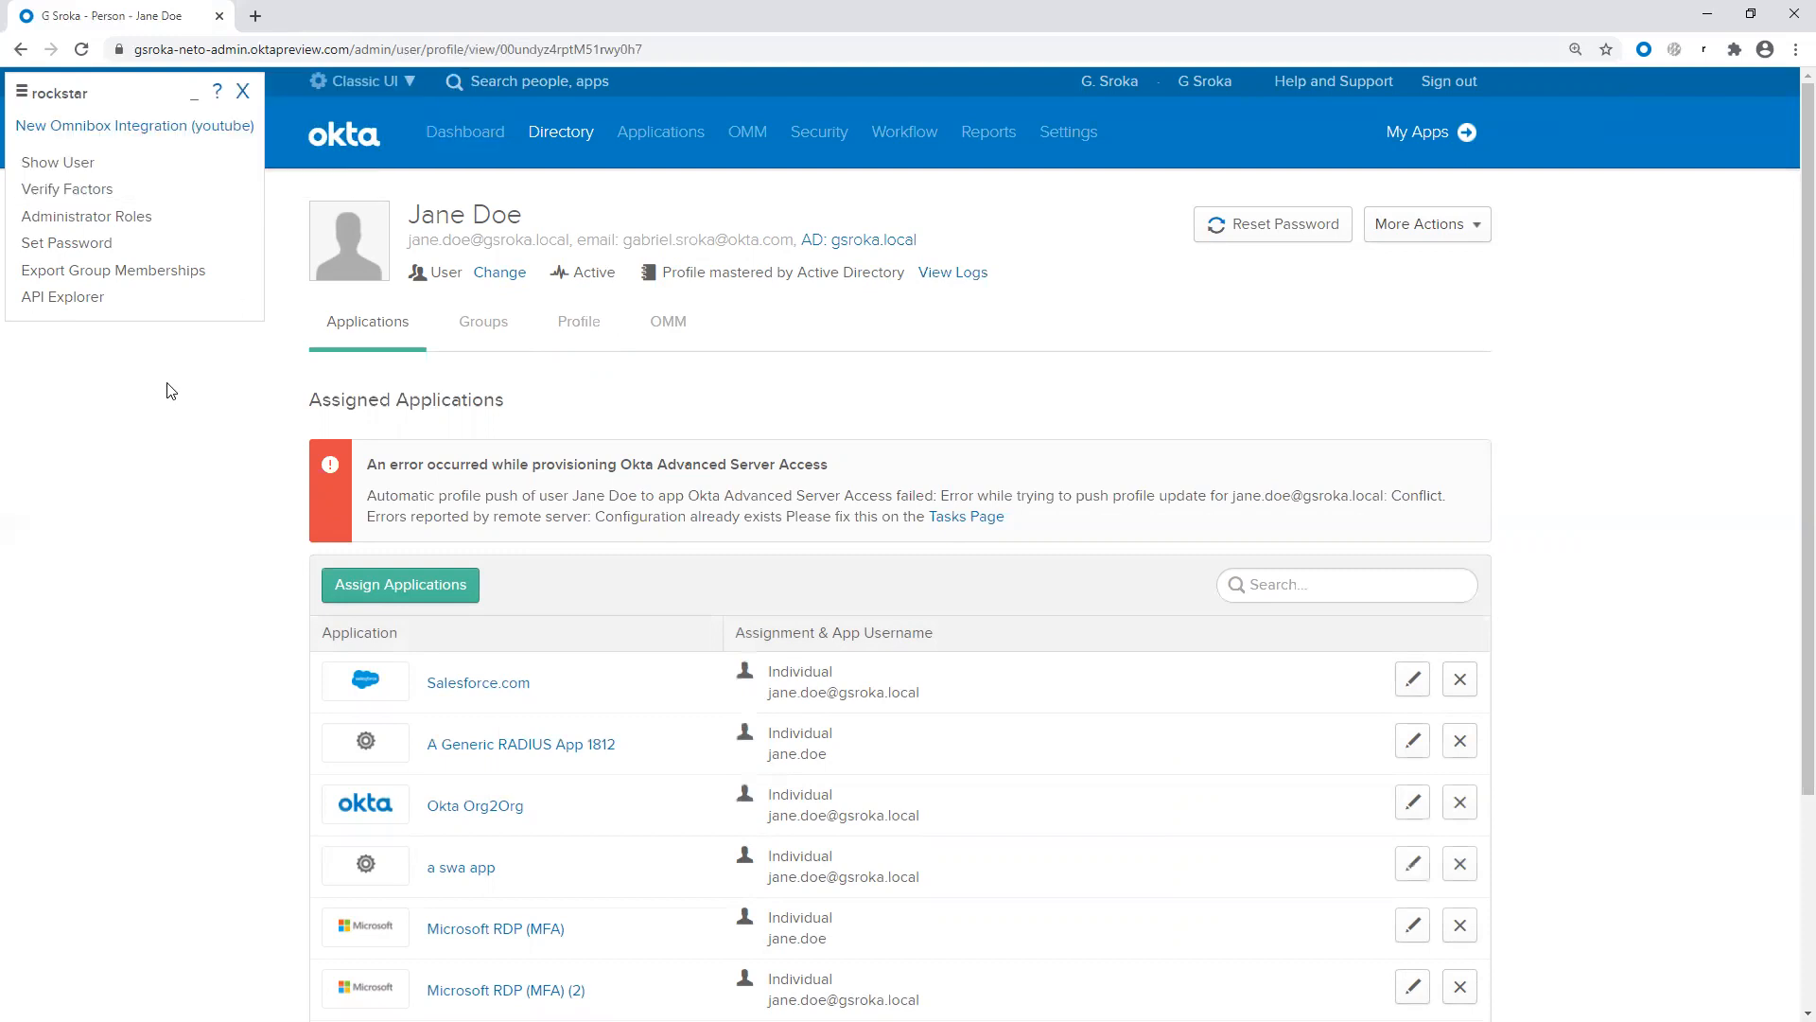
pyautogui.moveTo(685, 140)
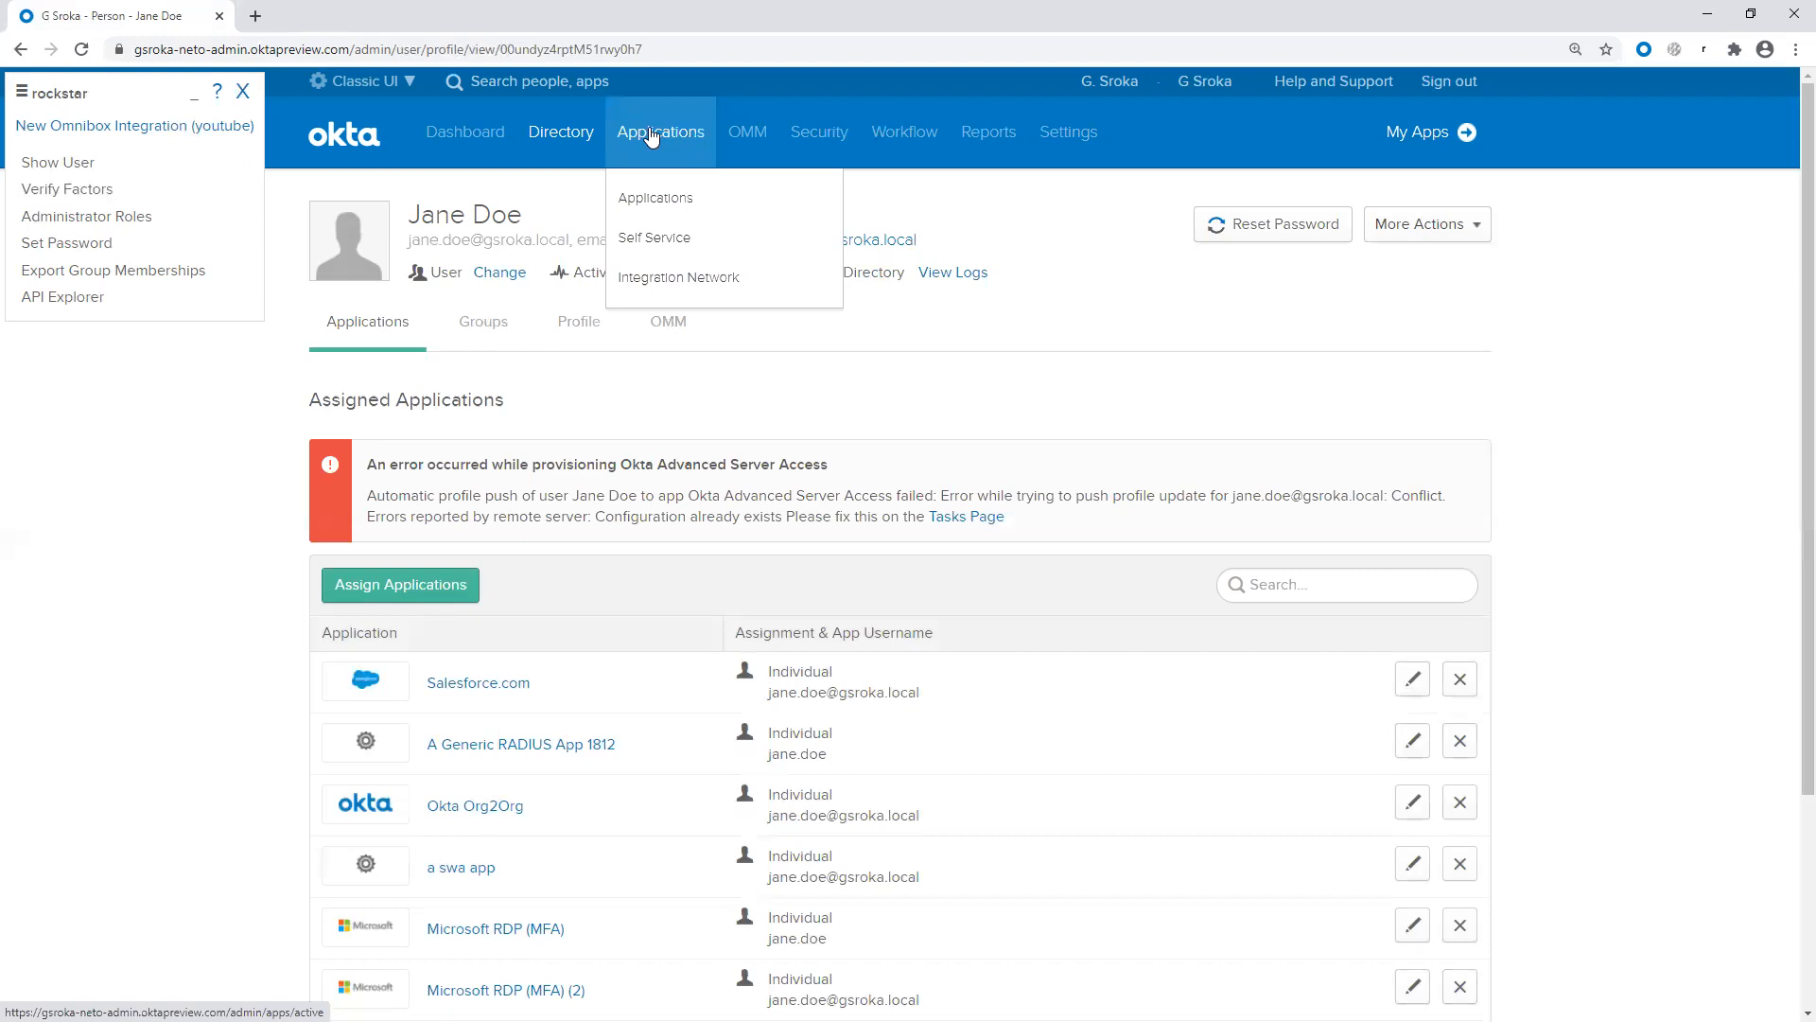
pyautogui.moveTo(564, 136)
pyautogui.moveTo(906, 118)
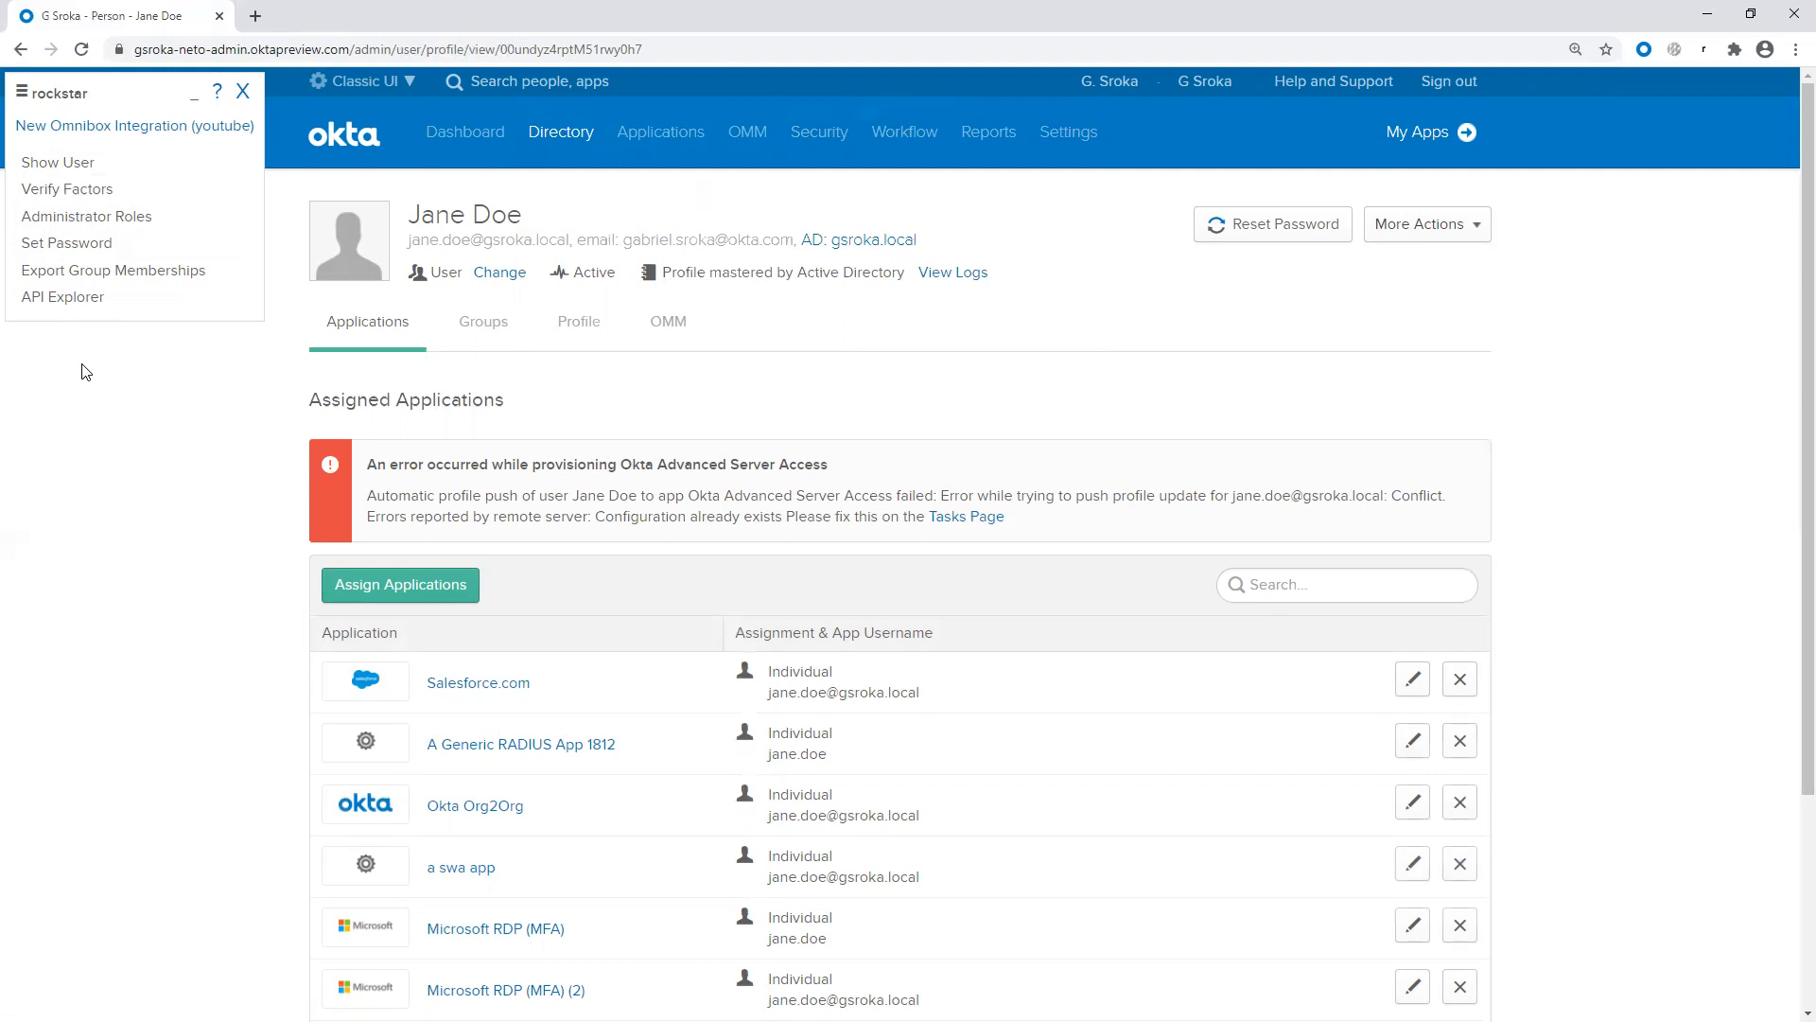
# Step: Open the rockstar extension's GitHub repository, github.com/oktadeveloper/rockstar, in a new browser tab
pyautogui.click(256, 16)
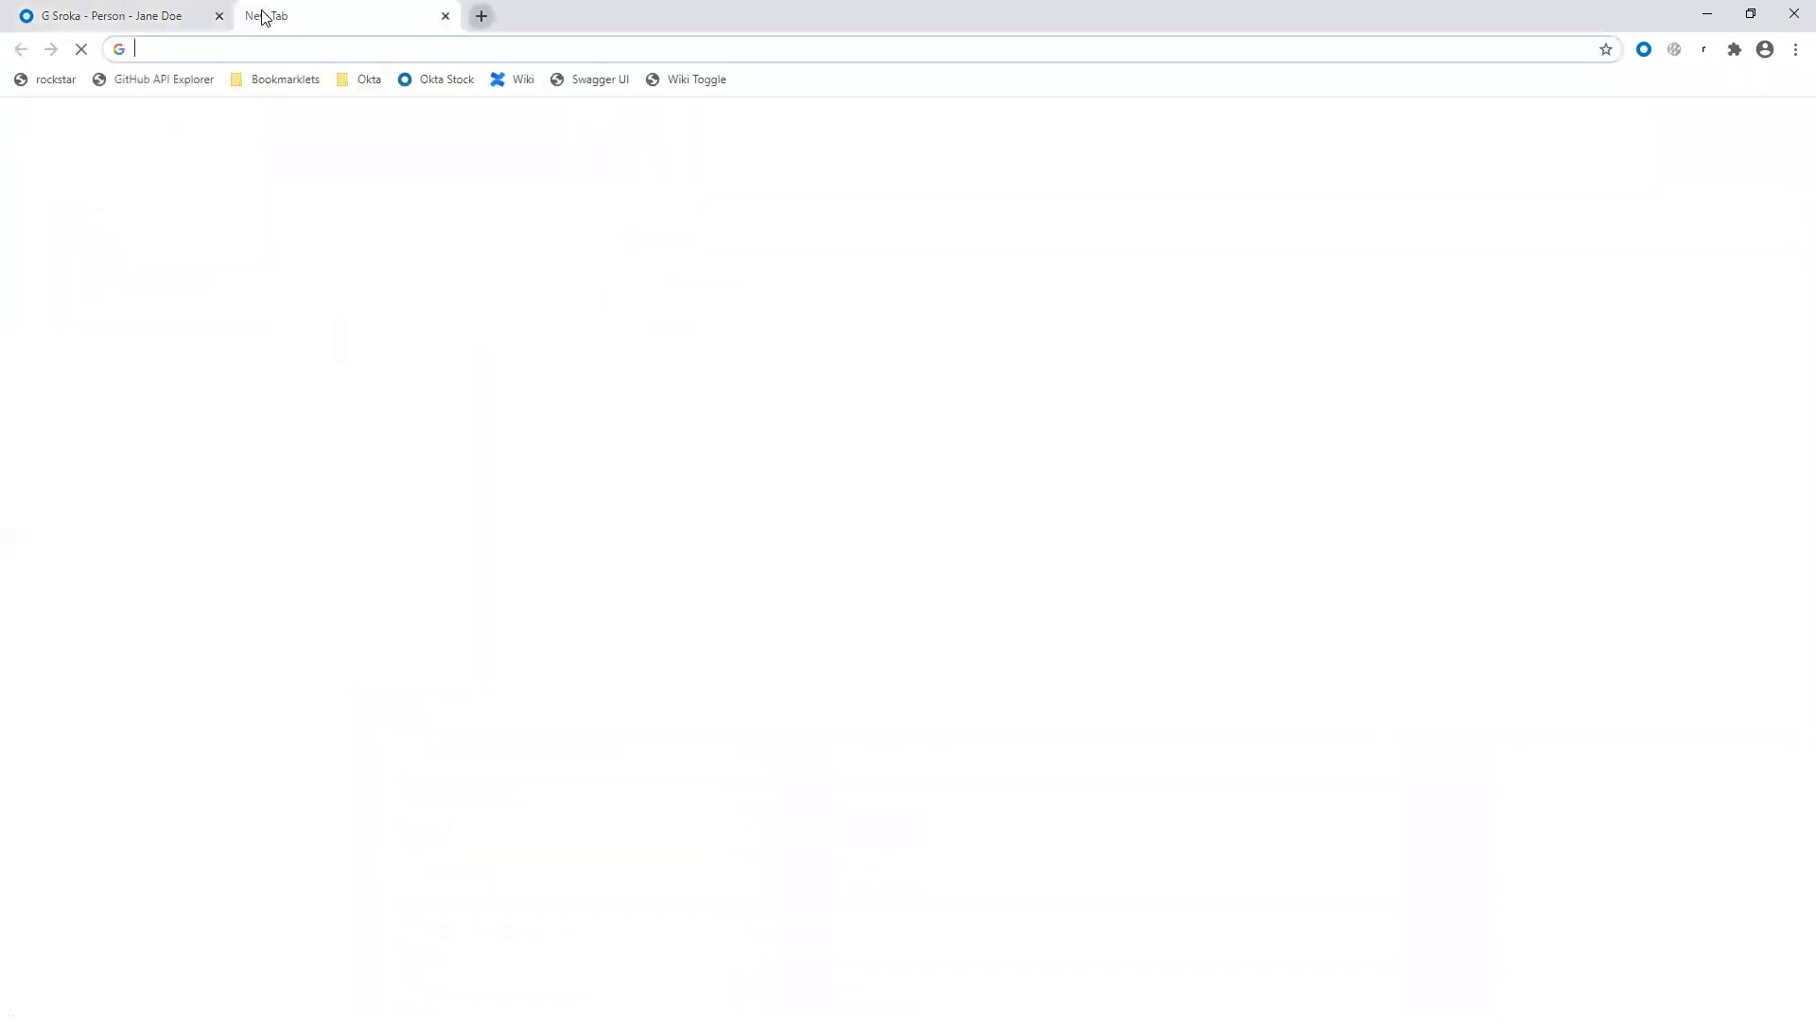
pyautogui.write('okta')
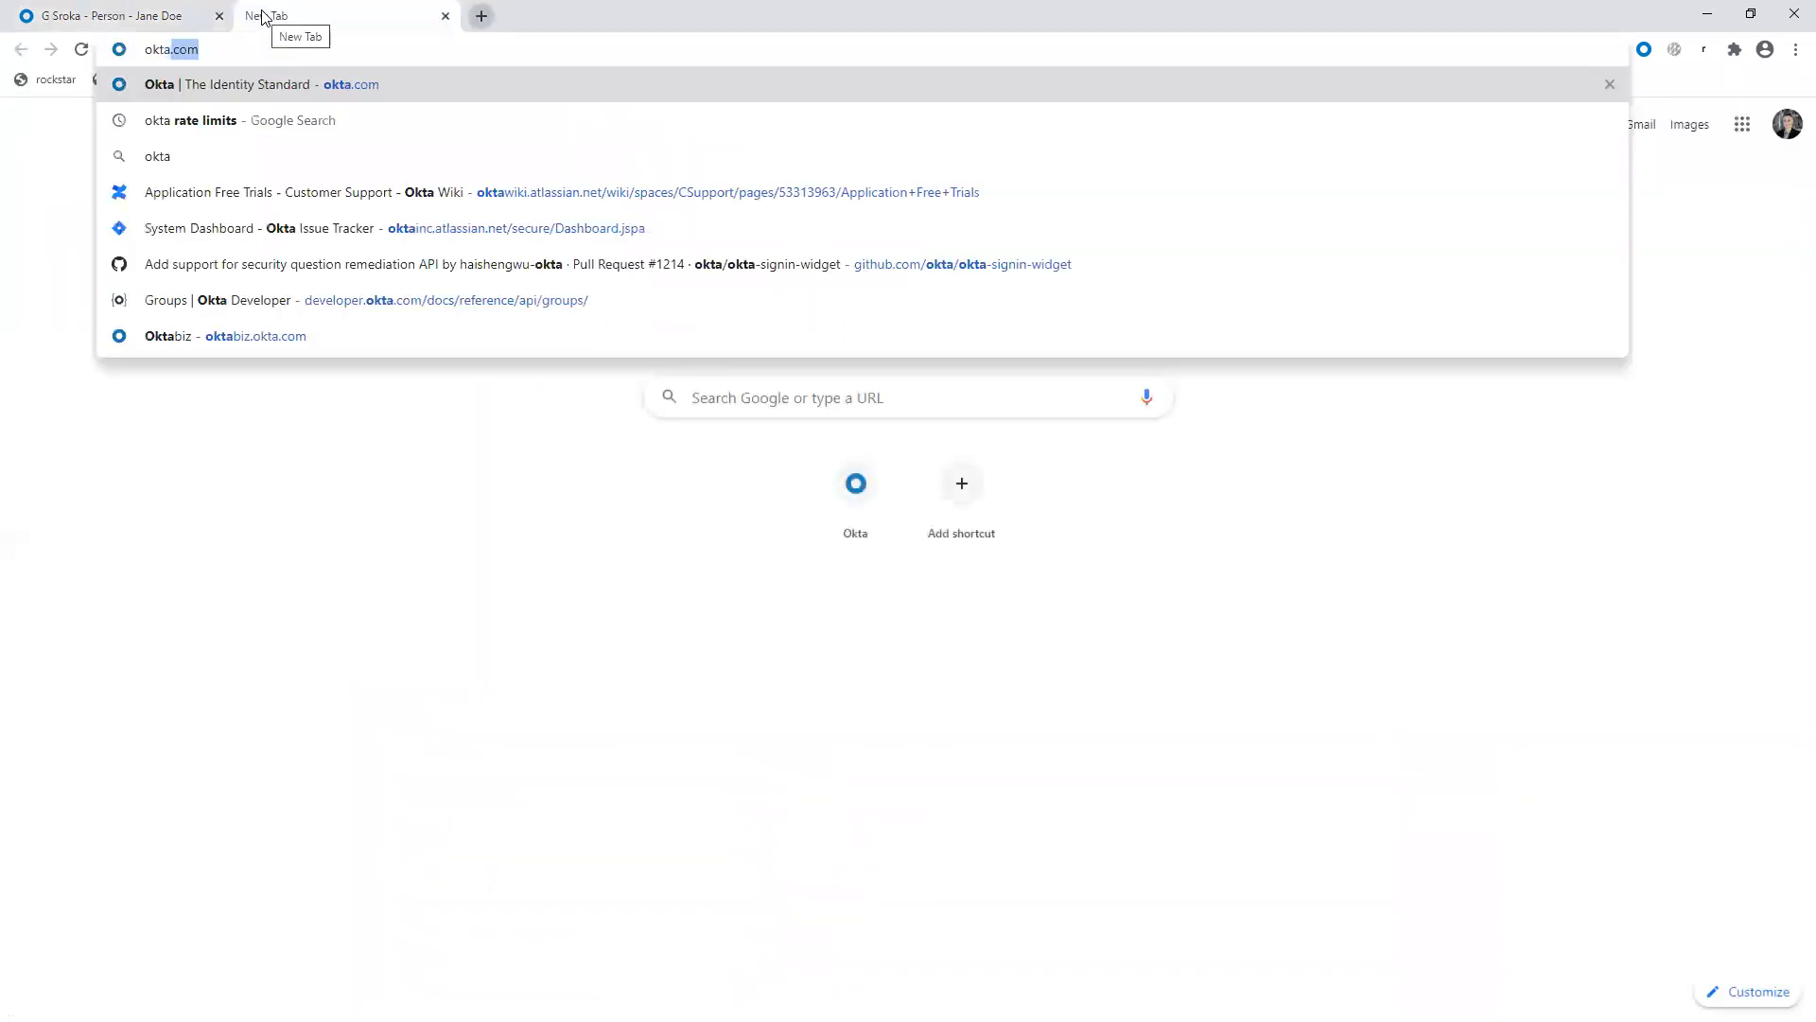
pyautogui.write('ev')
pyautogui.press('BackSpace')
pyautogui.press('BackSpace')
pyautogui.write('de')
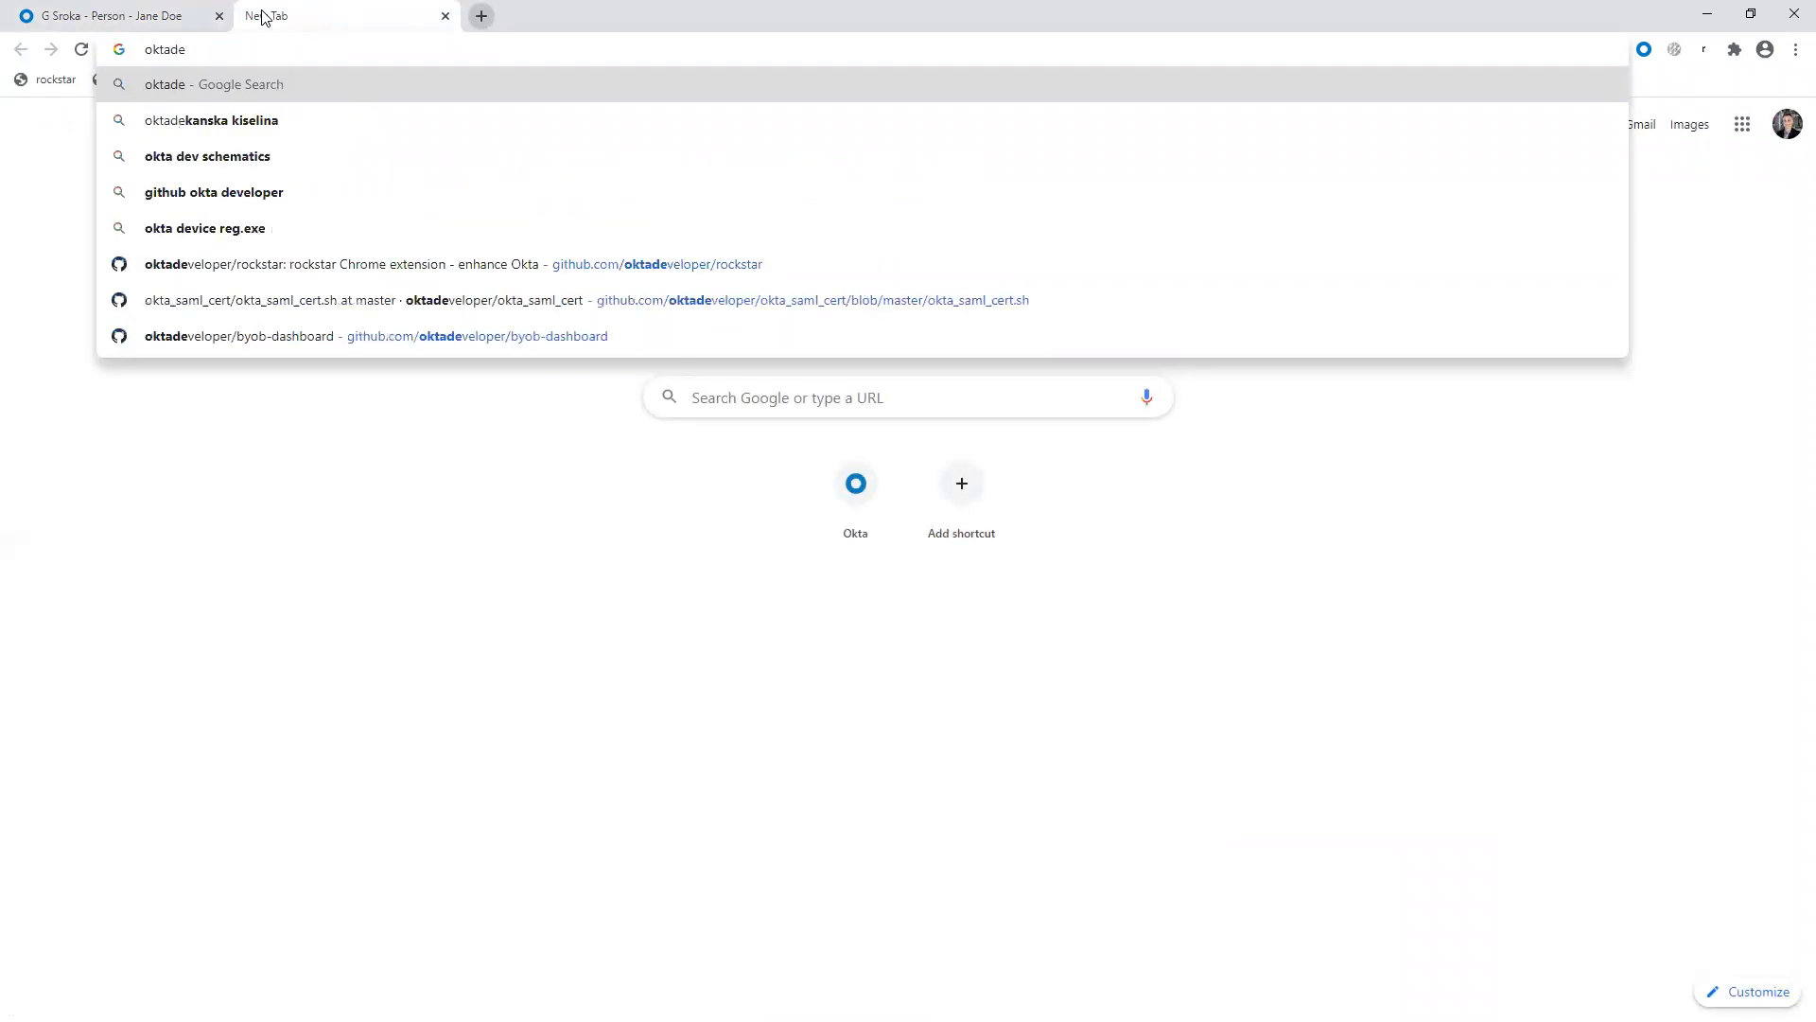
pyautogui.press('Down')
pyautogui.press('Down')
pyautogui.press('Down')
pyautogui.press('Down')
pyautogui.press('Down')
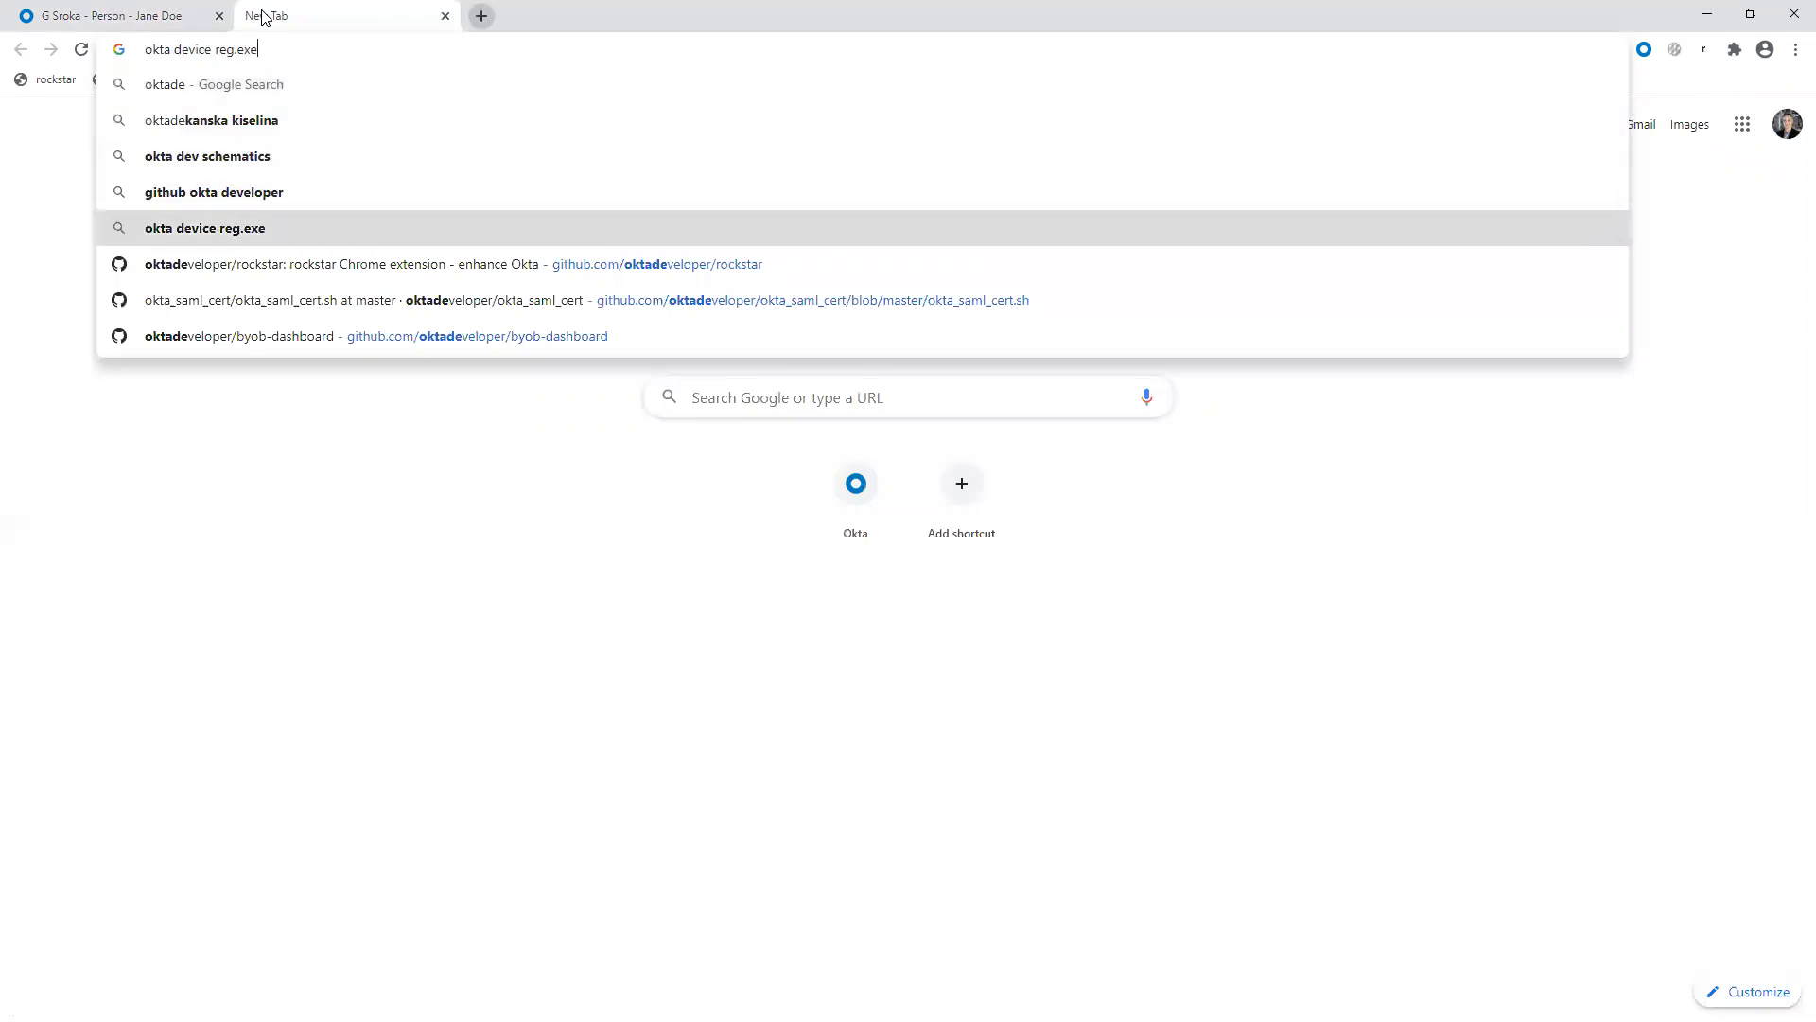
pyautogui.press('Return')
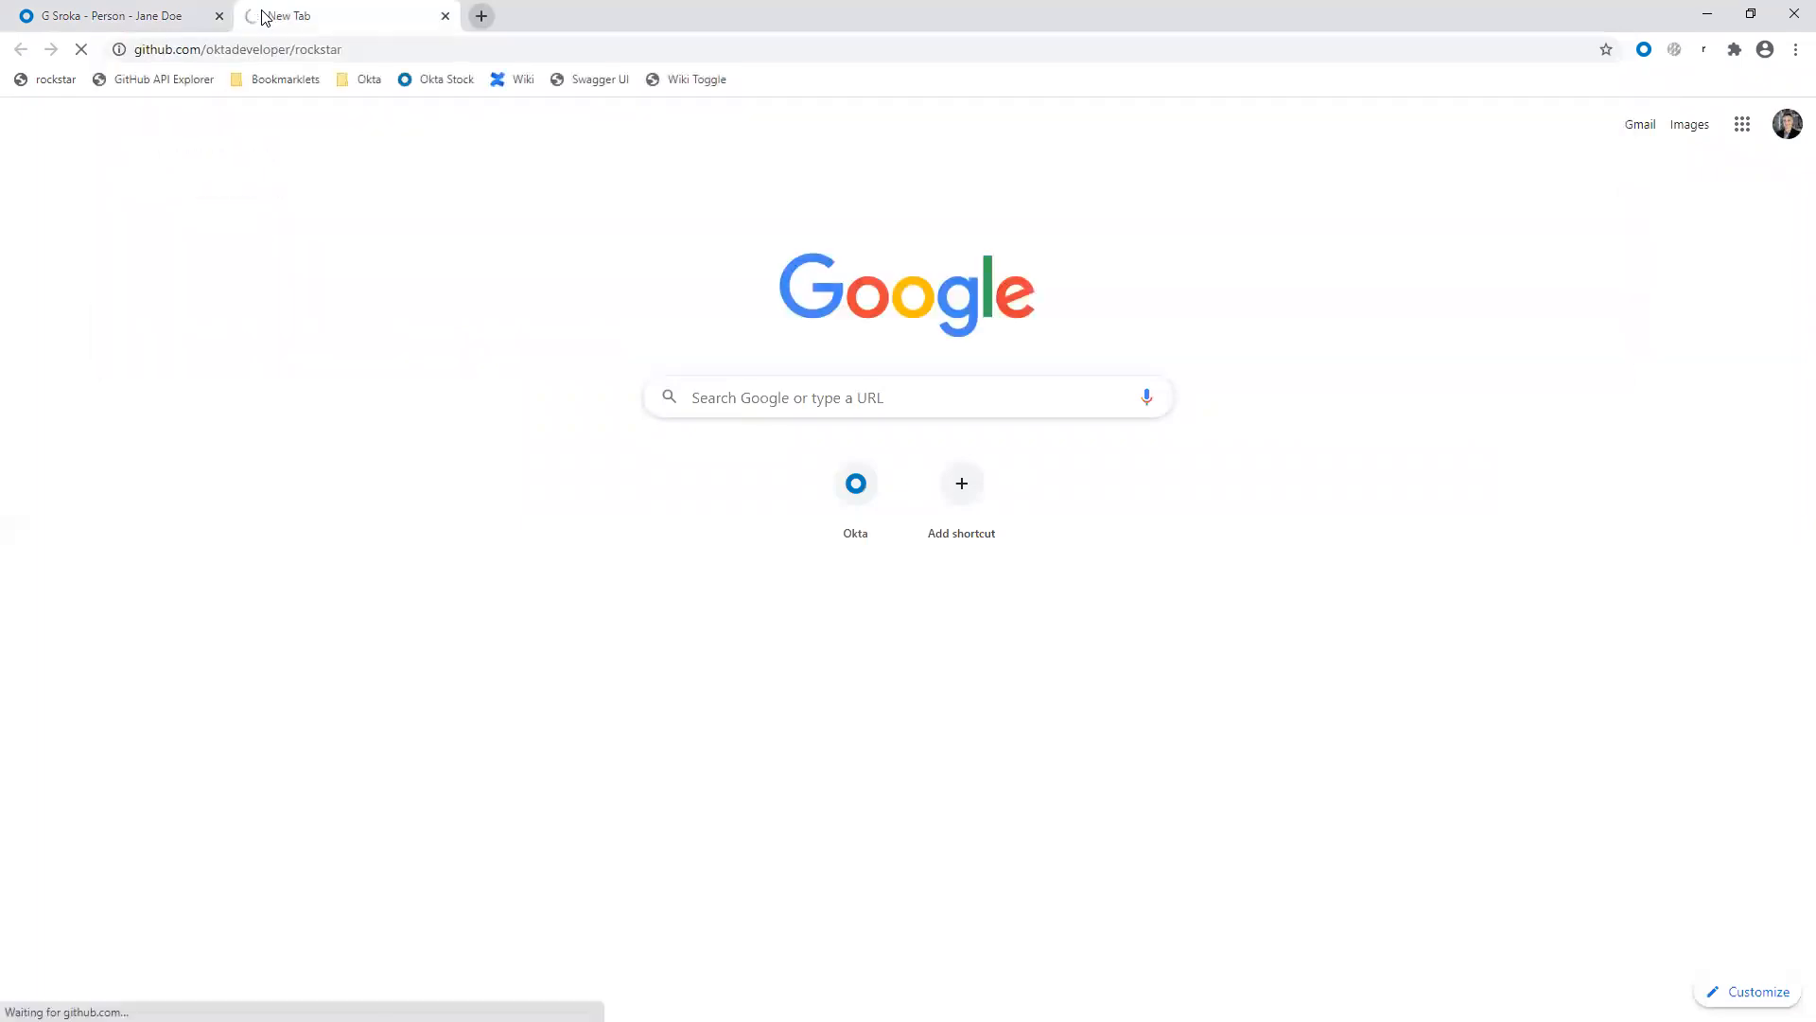